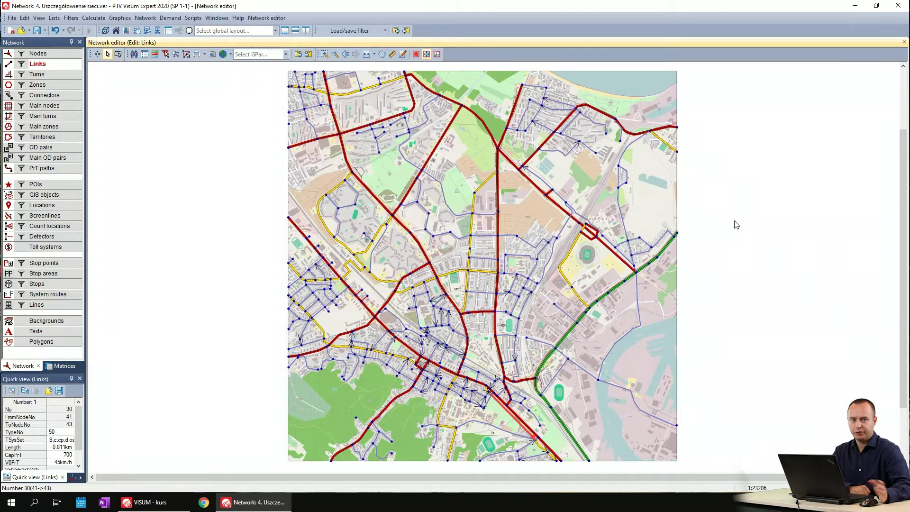
- Open the node at the intersection of Kołobrzeska and Chłopska in the junction editor
{"action": "left_click_drag", "start_coordinate": [584, 183], "coordinate": [589, 188]}
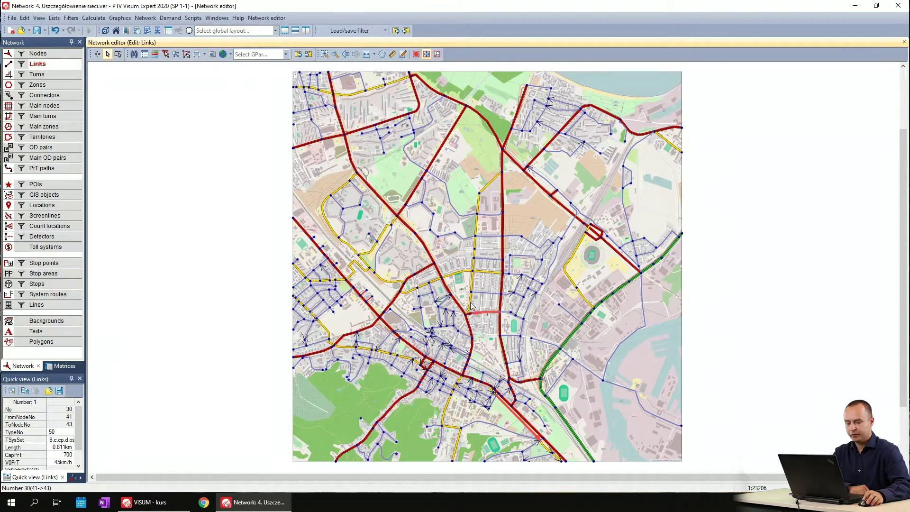
{"action": "scroll", "coordinate": [375, 188], "scroll_direction": "up", "scroll_amount": 5}
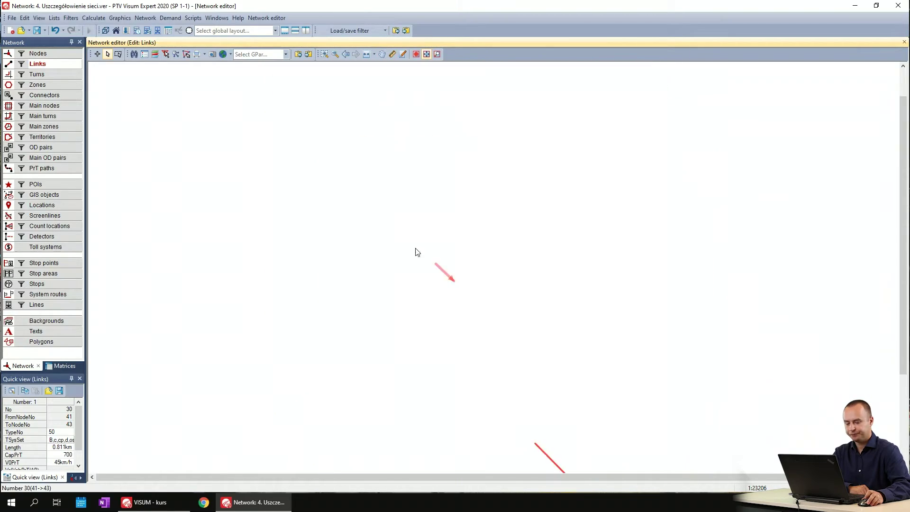
{"action": "scroll", "coordinate": [371, 177], "scroll_direction": "up", "scroll_amount": 5}
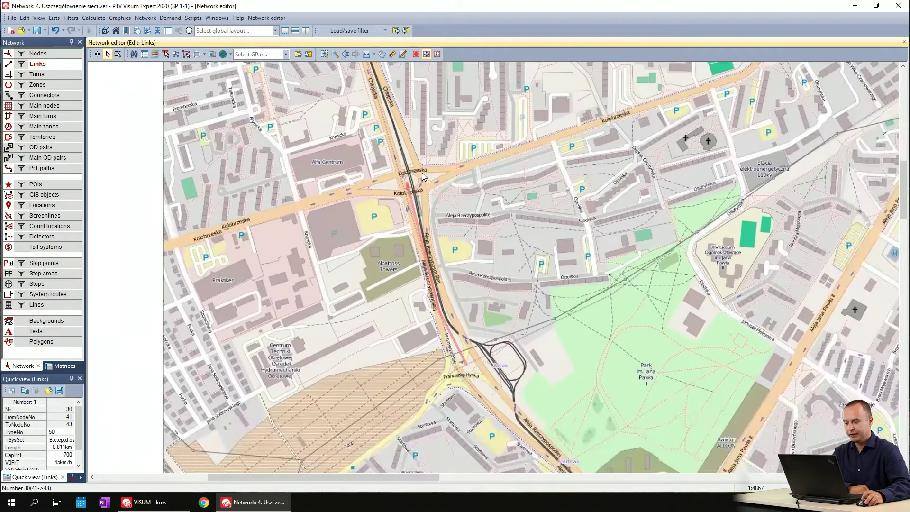
{"action": "left_click_drag", "start_coordinate": [422, 173], "coordinate": [510, 278]}
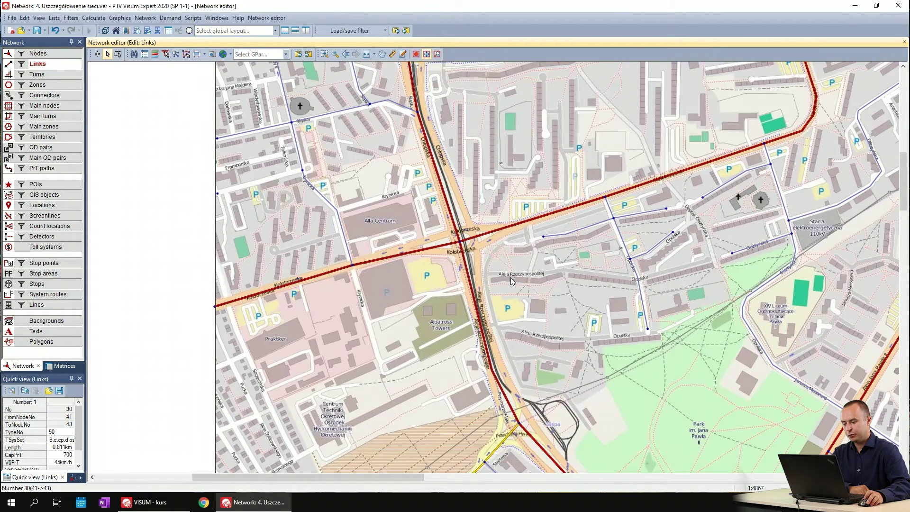
{"action": "left_click_drag", "start_coordinate": [496, 240], "coordinate": [504, 240]}
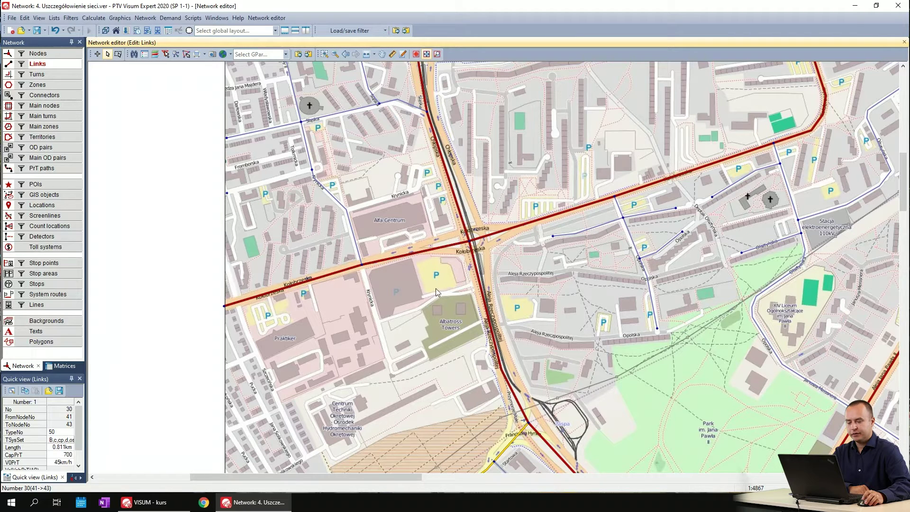
{"action": "left_click", "coordinate": [56, 53]}
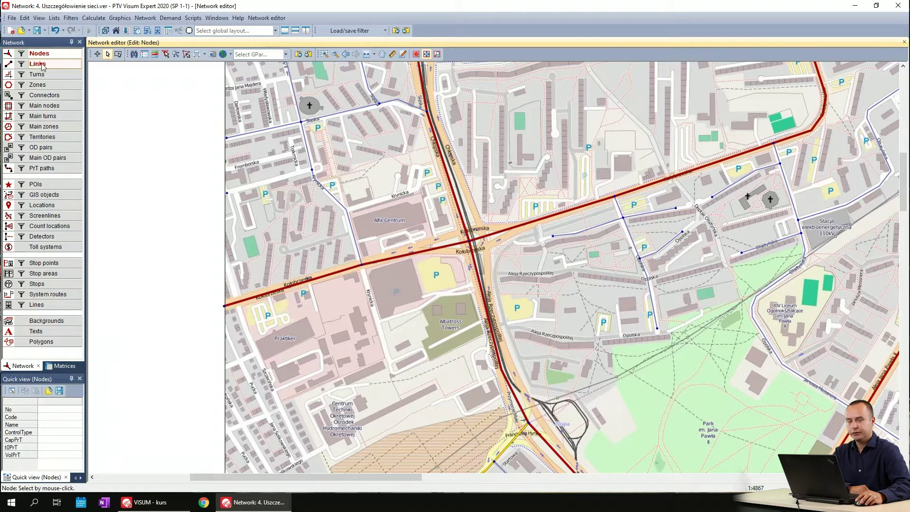
{"action": "left_click", "coordinate": [470, 243]}
{"action": "double_click", "coordinate": [470, 242]}
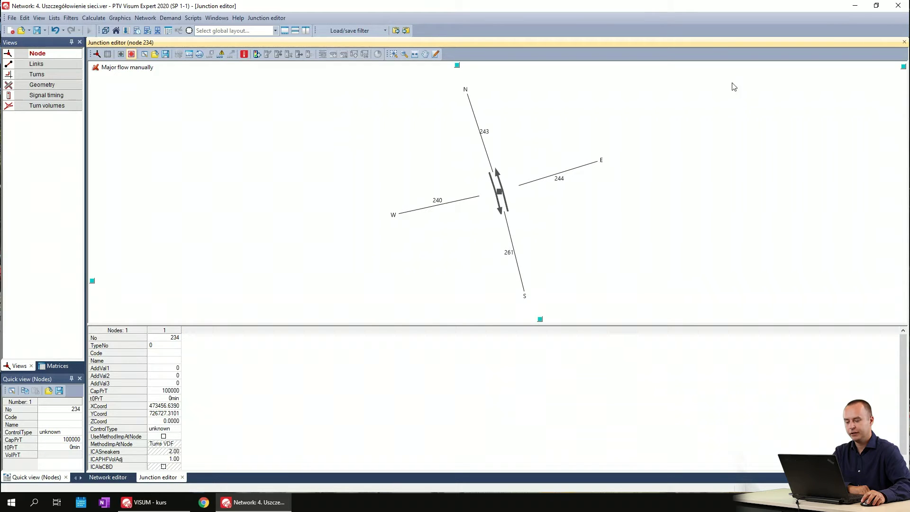
- Adjust the split between the junction diagram and the node attribute table so that both fit completely in view
{"action": "mouse_move", "coordinate": [445, 326]}
{"action": "left_mouse_down"}
{"action": "mouse_move", "coordinate": [447, 197]}
{"action": "mouse_move", "coordinate": [447, 275]}
{"action": "left_mouse_up"}
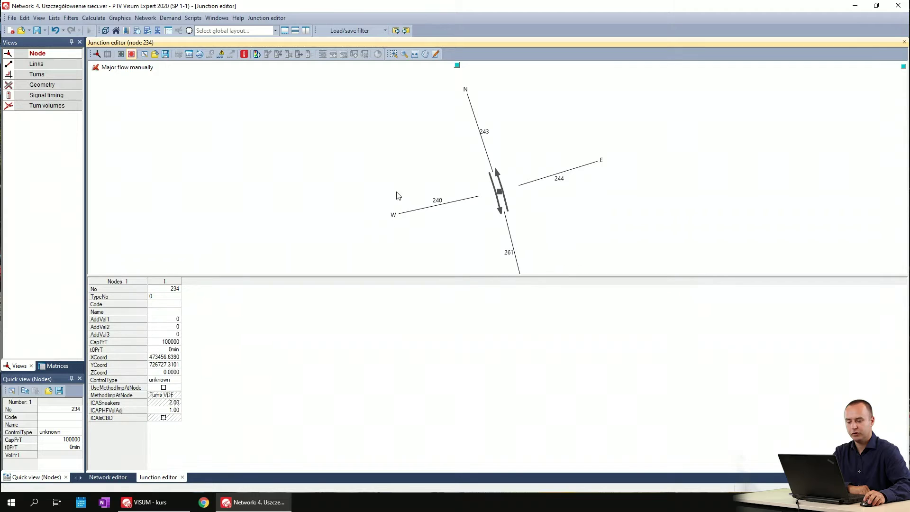
{"action": "scroll", "coordinate": [560, 163], "scroll_direction": "down", "scroll_amount": 3}
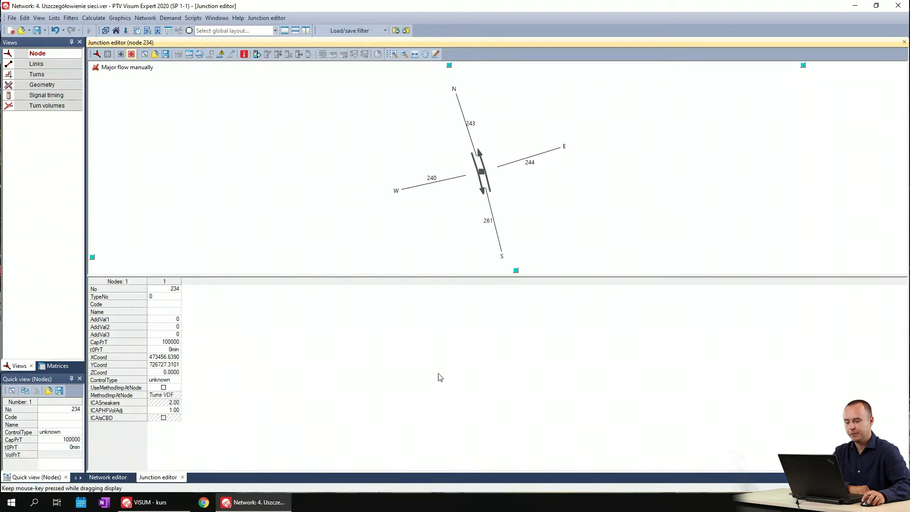
{"action": "left_click_drag", "start_coordinate": [459, 277], "coordinate": [459, 61]}
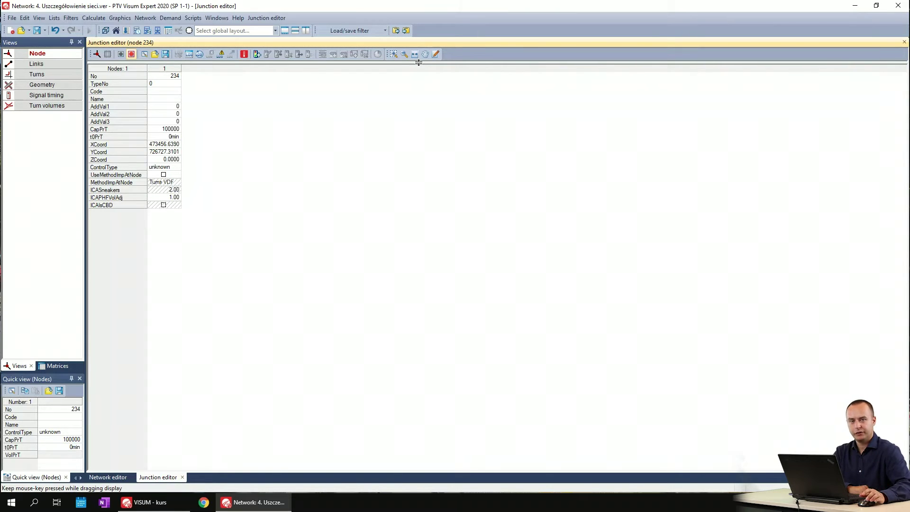
{"action": "mouse_move", "coordinate": [419, 62]}
{"action": "left_mouse_down"}
{"action": "mouse_move", "coordinate": [424, 234]}
{"action": "mouse_move", "coordinate": [436, 63]}
{"action": "left_mouse_up"}
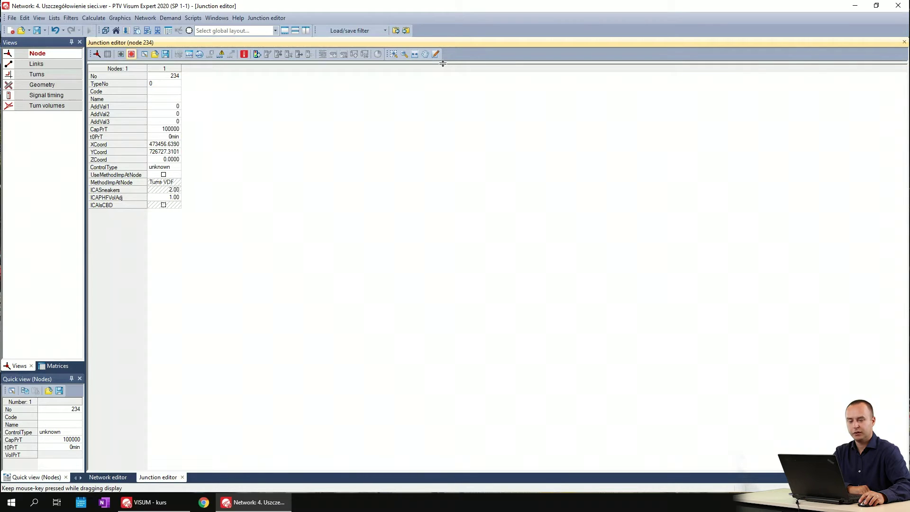
{"action": "left_click_drag", "start_coordinate": [443, 62], "coordinate": [438, 259]}
{"action": "scroll", "coordinate": [443, 179], "scroll_direction": "up", "scroll_amount": 1}
{"action": "scroll", "coordinate": [436, 148], "scroll_direction": "down", "scroll_amount": 2}
{"action": "scroll", "coordinate": [466, 154], "scroll_direction": "up", "scroll_amount": 1}
{"action": "scroll", "coordinate": [468, 154], "scroll_direction": "down", "scroll_amount": 2}
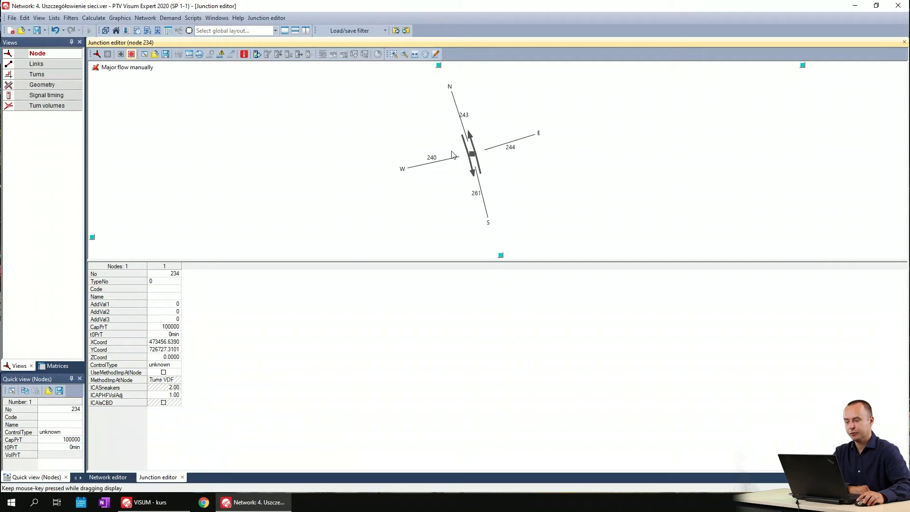
- Examine the node's capacity, time penalty and coordinate attributes and the available control types, leaving the control type as it is
{"action": "left_click", "coordinate": [50, 66]}
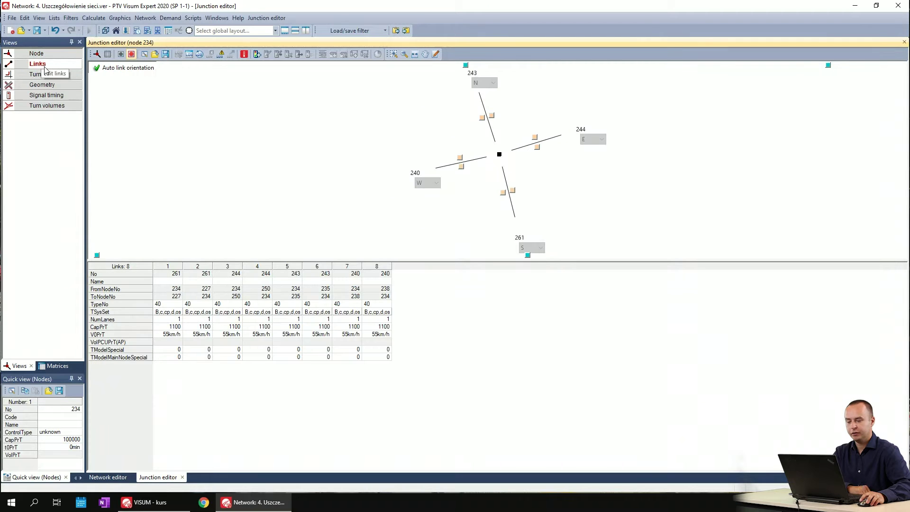
{"action": "left_click", "coordinate": [52, 55]}
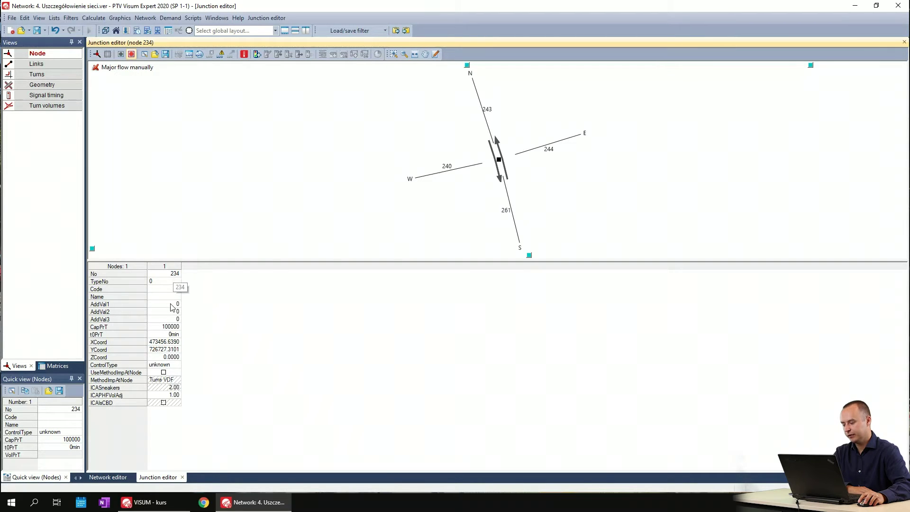
{"action": "left_click", "coordinate": [172, 327]}
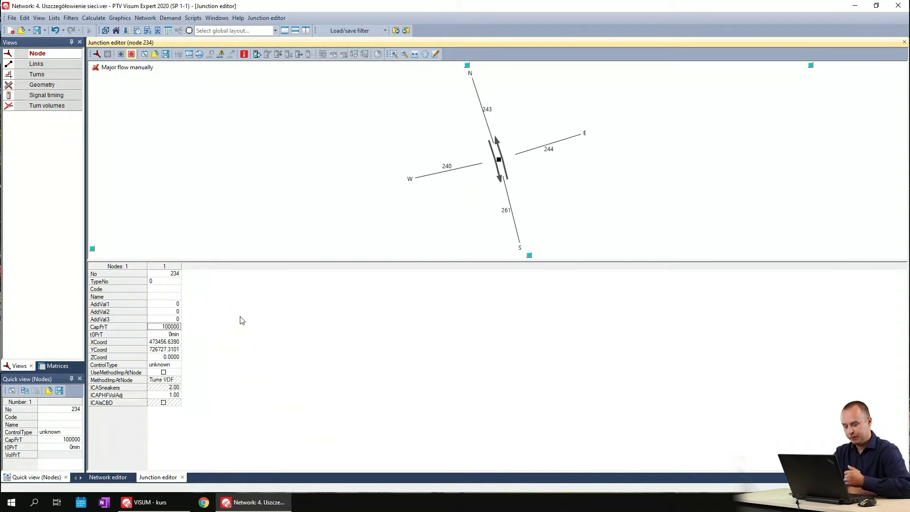
{"action": "key", "text": "Down"}
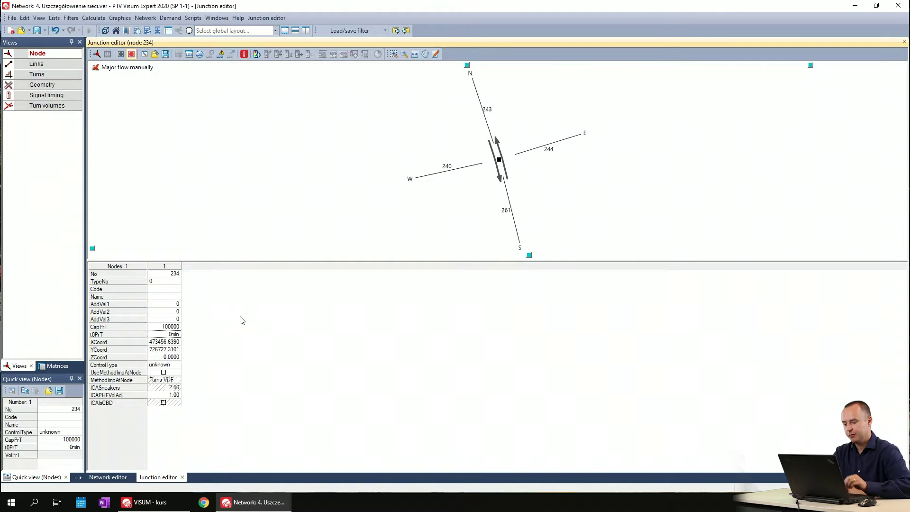
{"action": "key", "text": "Down"}
{"action": "key", "text": "Down"}
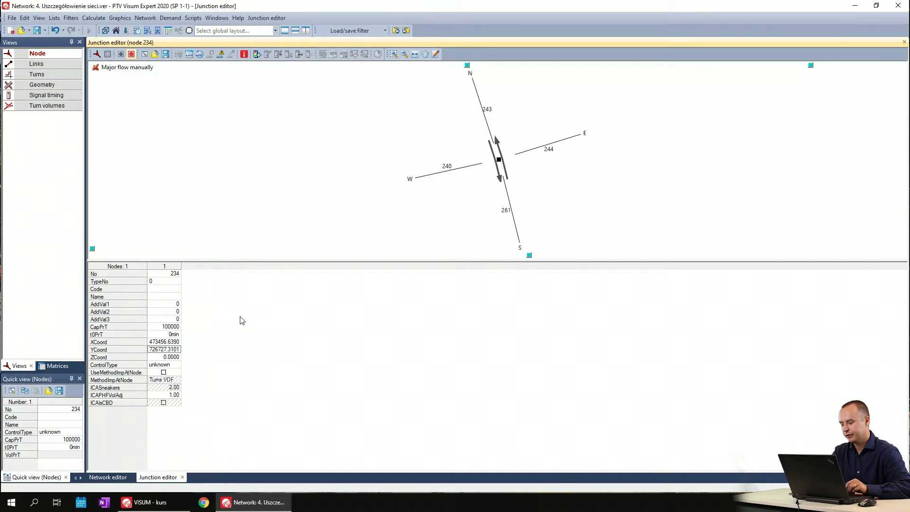
{"action": "key", "text": "Down"}
{"action": "key", "text": "Down"}
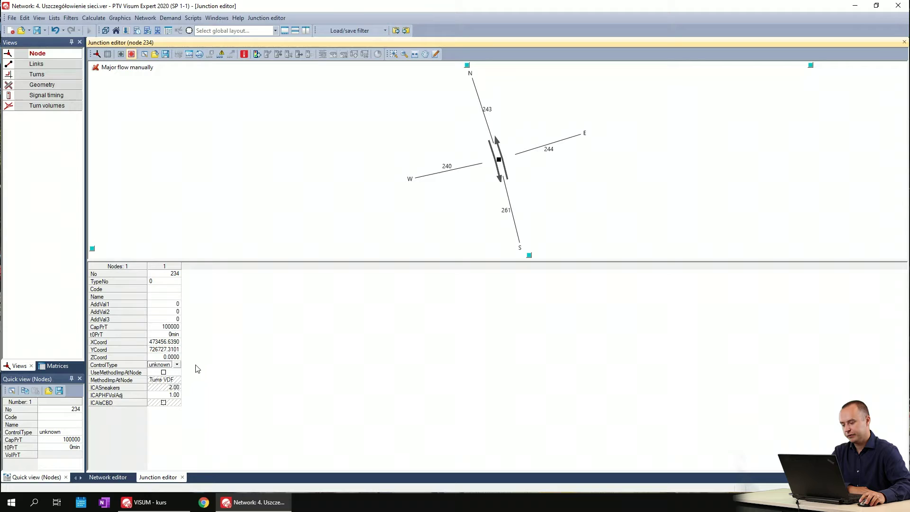
{"action": "left_click", "coordinate": [177, 364]}
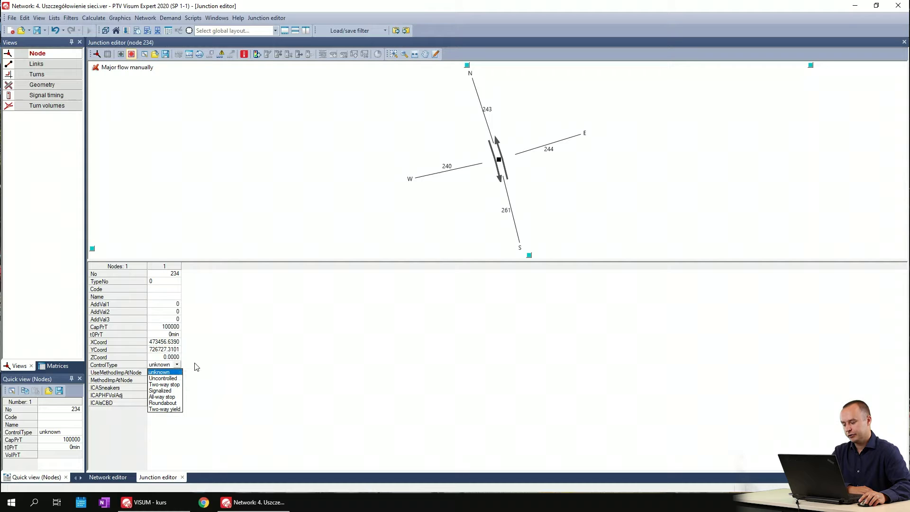
{"action": "left_click", "coordinate": [196, 366]}
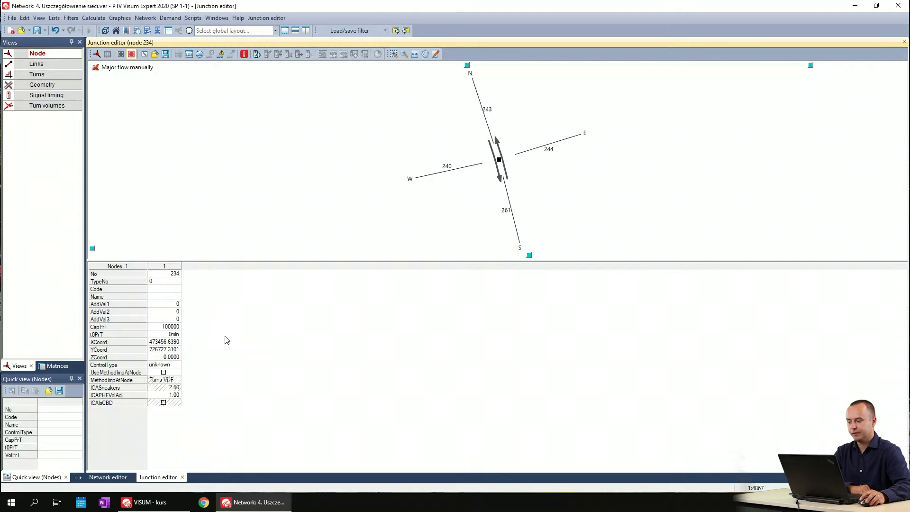
- Show the junction's links and go through all eight link columns to match each one with its direction in the diagram
{"action": "left_click", "coordinate": [38, 66]}
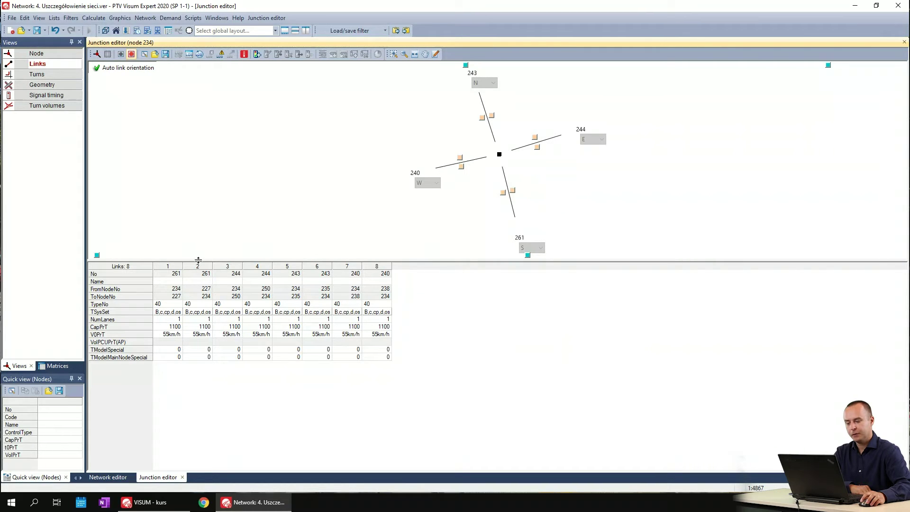
{"action": "left_click", "coordinate": [175, 275]}
{"action": "left_click", "coordinate": [191, 275]}
{"action": "left_click", "coordinate": [230, 277]}
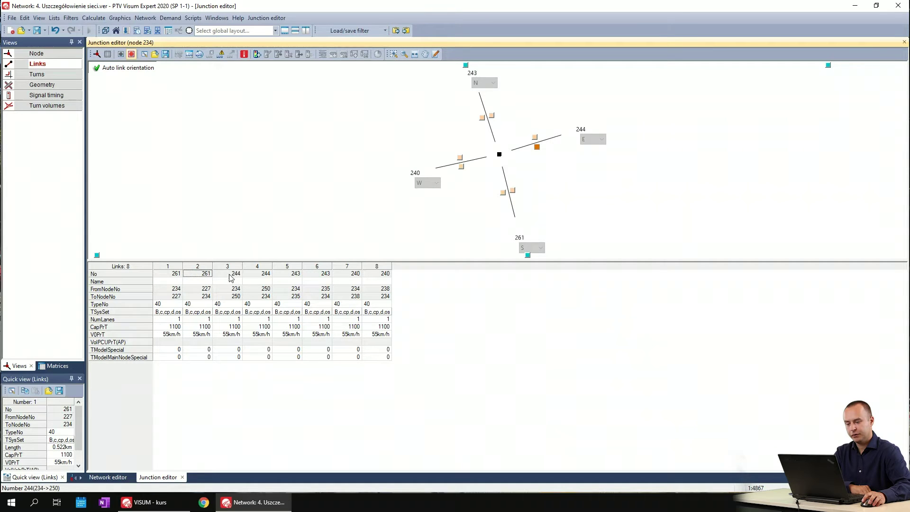
{"action": "left_click", "coordinate": [258, 275]}
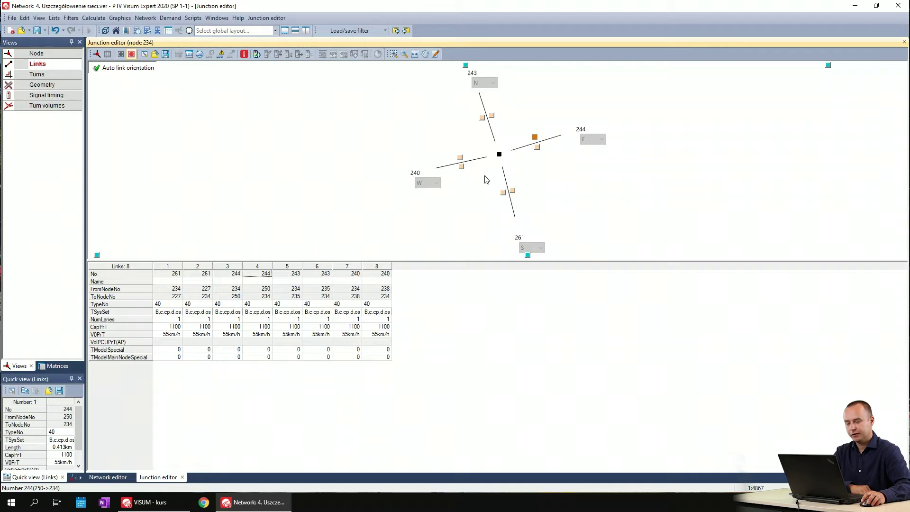
{"action": "left_click", "coordinate": [290, 277]}
{"action": "left_click", "coordinate": [320, 275]}
{"action": "left_click", "coordinate": [343, 276]}
{"action": "left_click", "coordinate": [382, 274]}
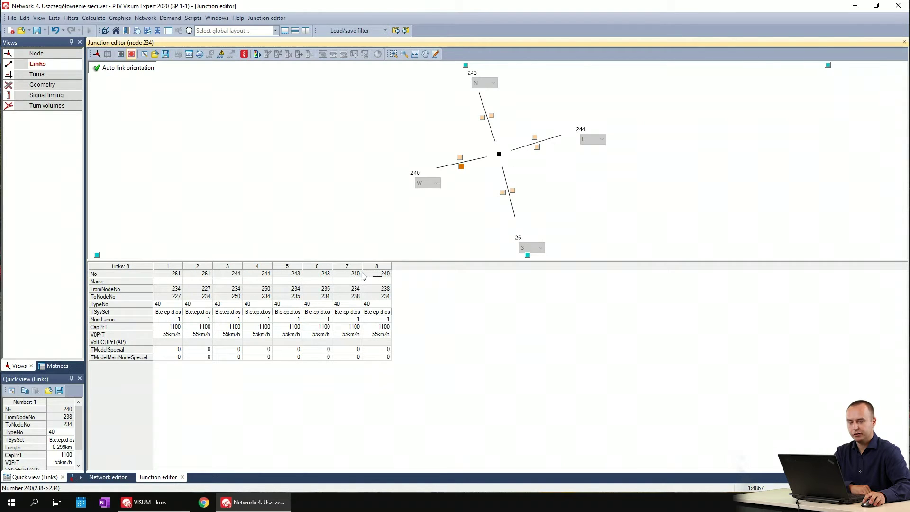
- Mark and unmark approach links in the junction diagram to compare them with their columns in the link table
{"action": "left_click", "coordinate": [482, 117], "text": "ctrl"}
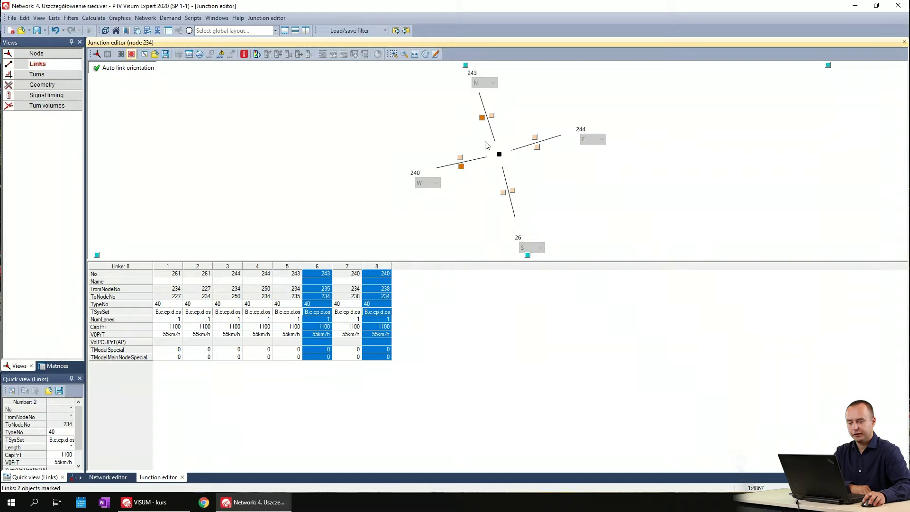
{"action": "left_click", "coordinate": [462, 168], "text": "ctrl"}
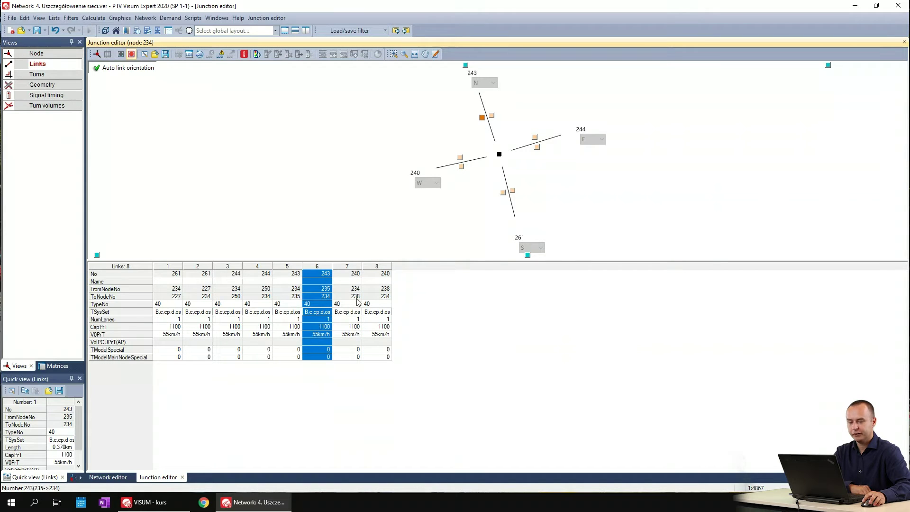
{"action": "left_click", "coordinate": [482, 117], "text": "ctrl"}
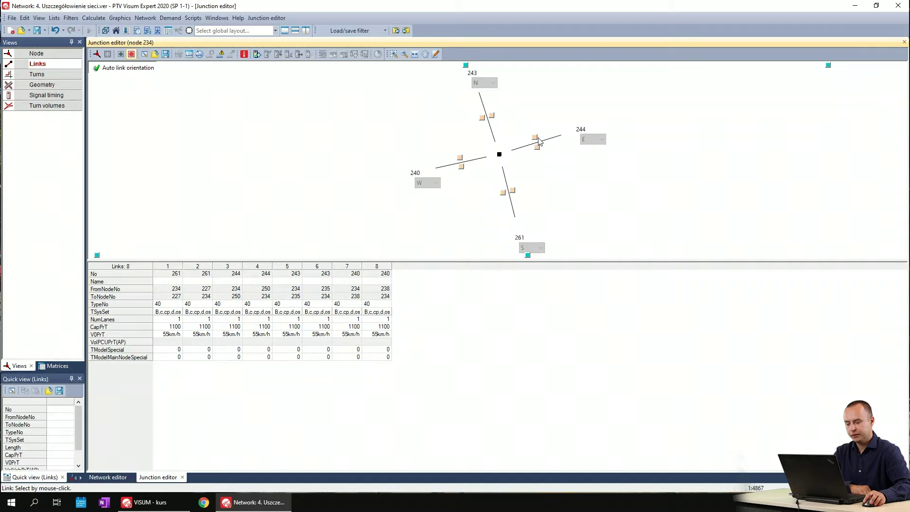
{"action": "left_click", "coordinate": [533, 137], "text": "ctrl"}
{"action": "left_click", "coordinate": [412, 347]}
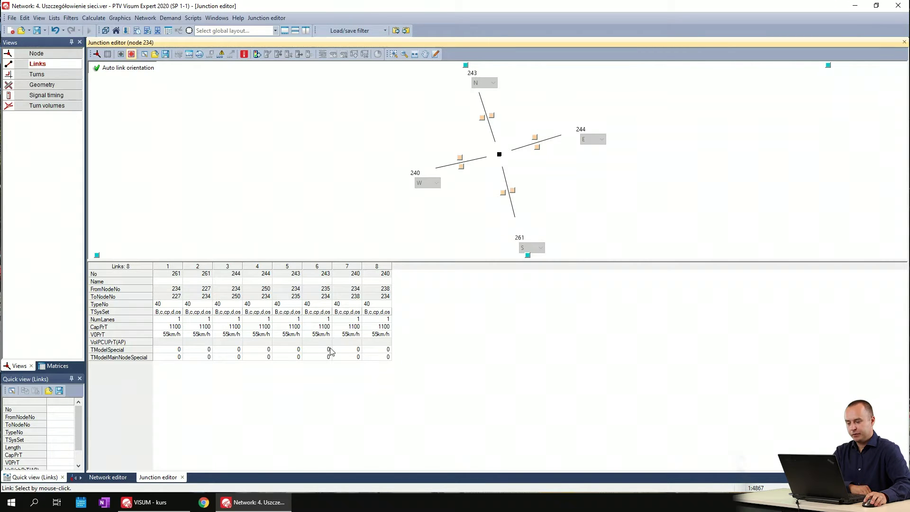
- Set the CapPrT of the western approach link 240, running from node 238 to node 234, to 1000
{"action": "left_click", "coordinate": [461, 167]}
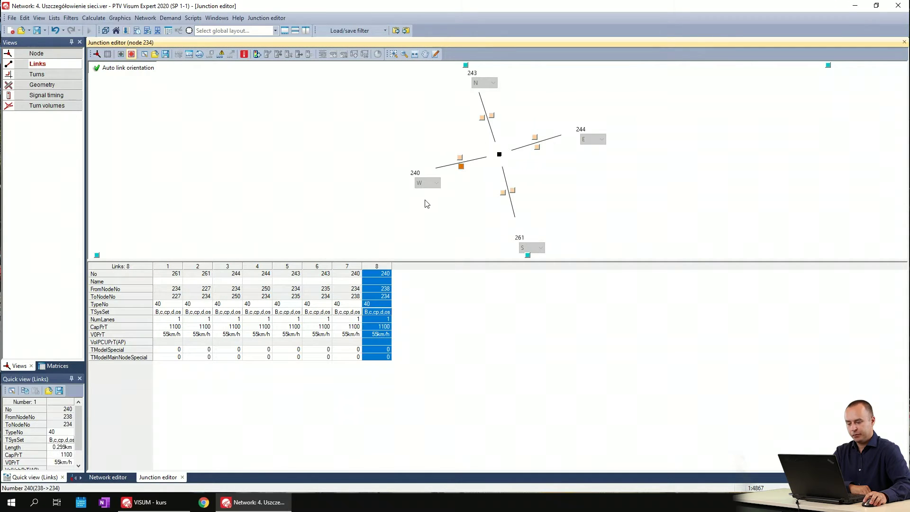
{"action": "left_click", "coordinate": [385, 328]}
{"action": "type", "text": "1000"}
{"action": "key", "text": "Return"}
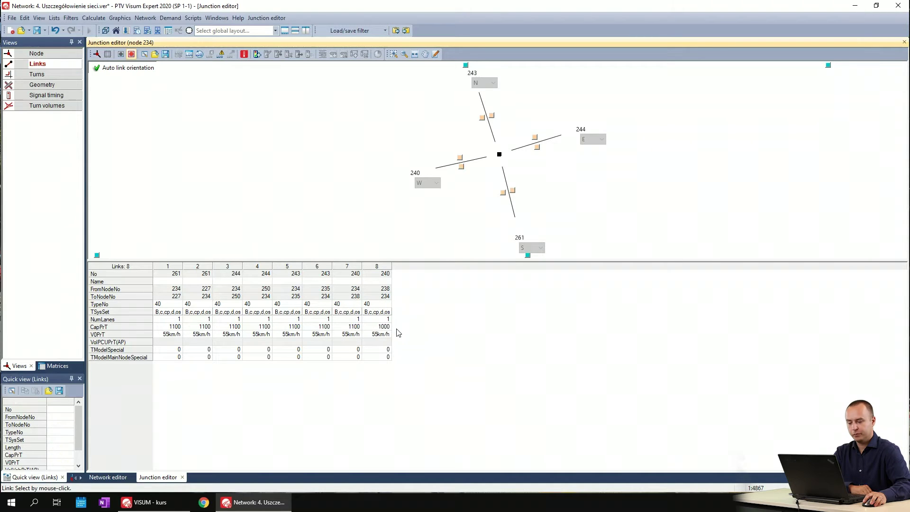
- Return to the network editor and set the PrT capacity of link 240 from node 238 to node 234 to 1100
{"action": "left_click", "coordinate": [108, 476]}
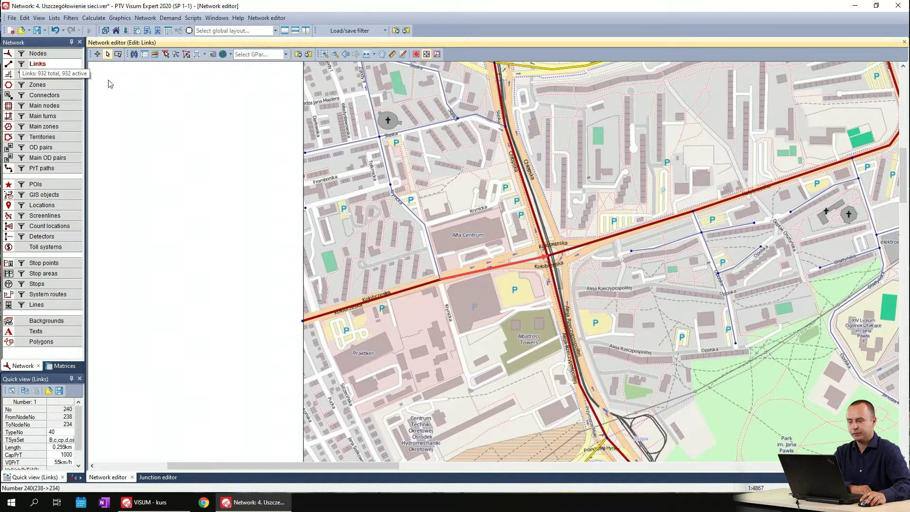
{"action": "mouse_move", "coordinate": [43, 63]}
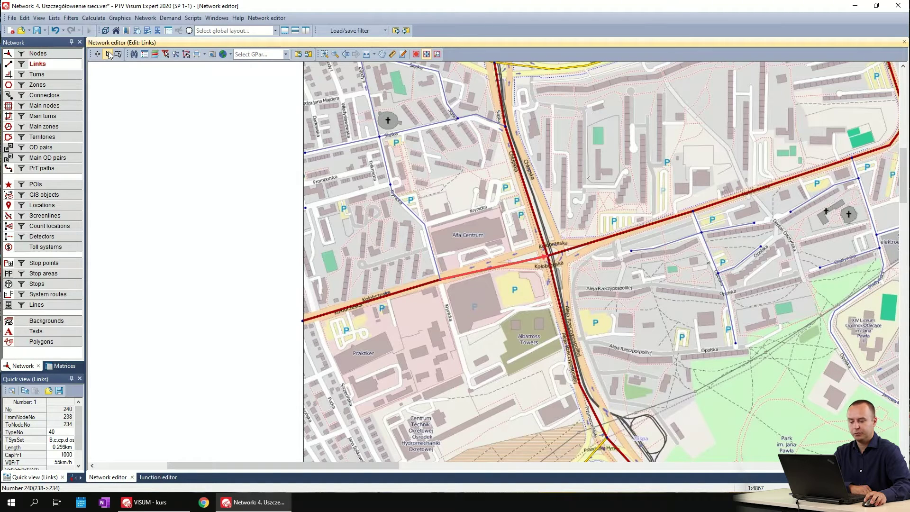
{"action": "double_click", "coordinate": [492, 277]}
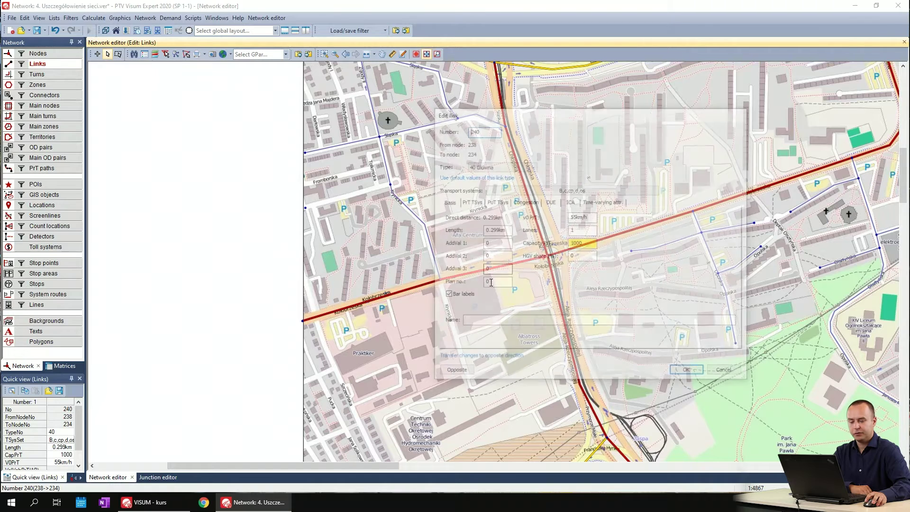
{"action": "left_click", "coordinate": [576, 242]}
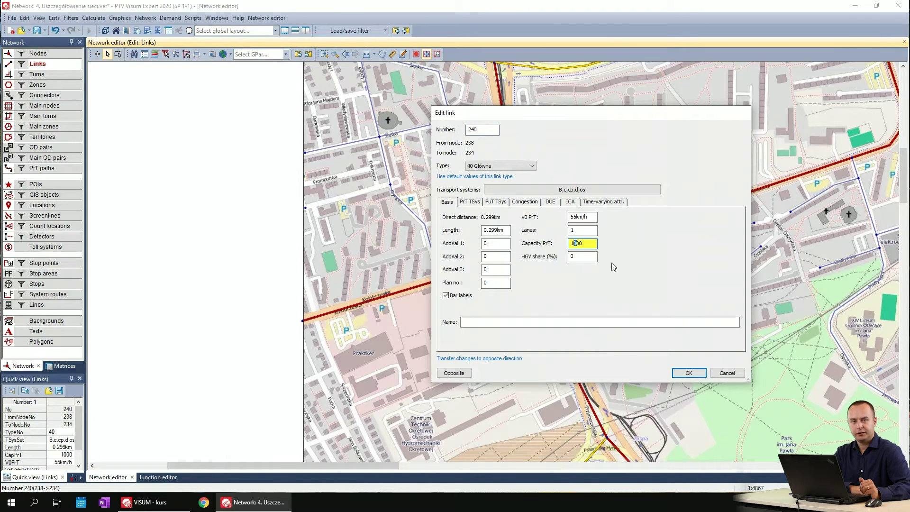
{"action": "type", "text": "1"}
{"action": "left_click", "coordinate": [688, 373]}
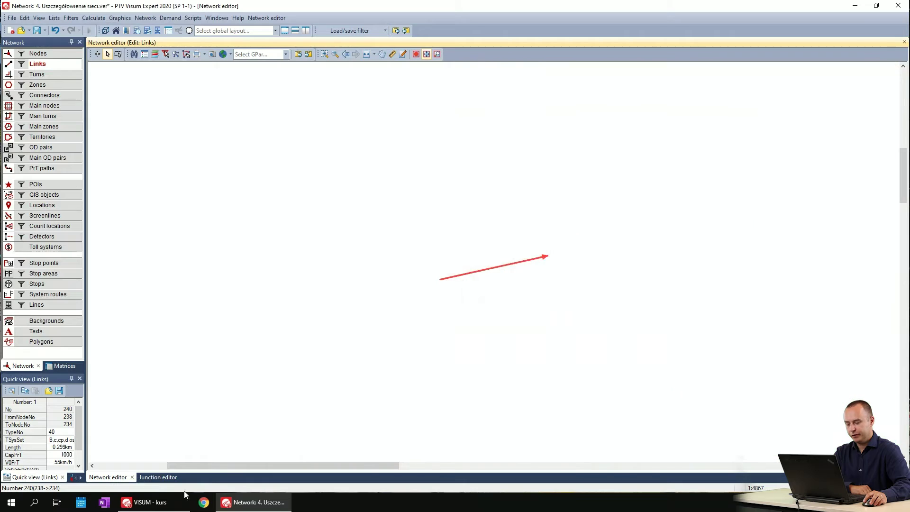
- Show the turns of node 234 in the junction editor and highlight the U-turn from the western approach link 240
{"action": "left_click", "coordinate": [154, 480]}
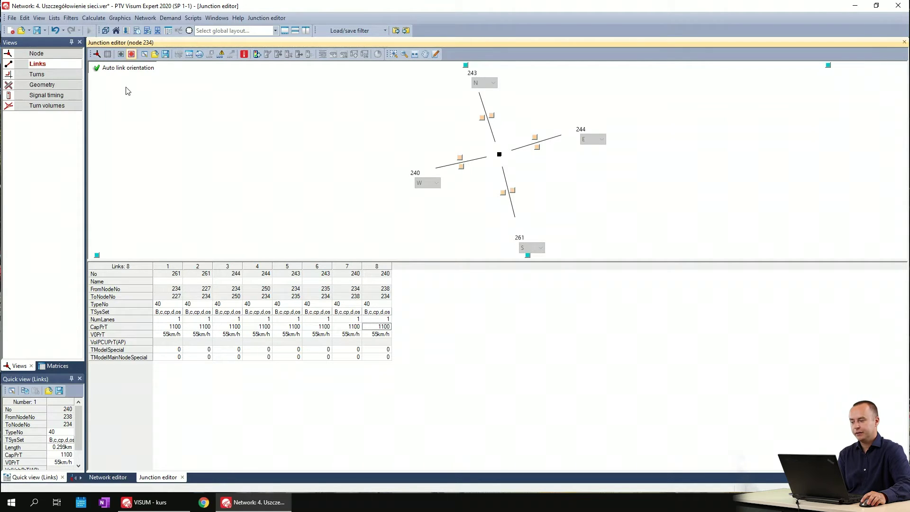
{"action": "left_click", "coordinate": [58, 77]}
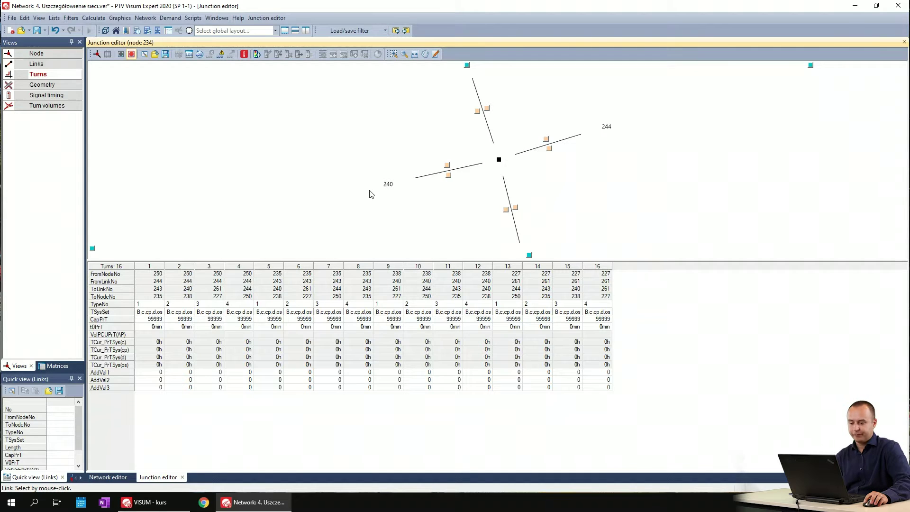
{"action": "left_click", "coordinate": [448, 176]}
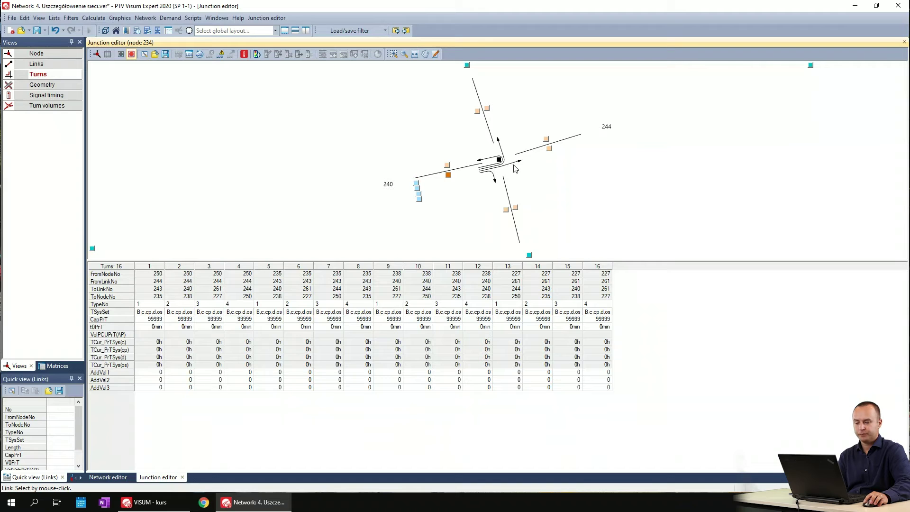
{"action": "left_click", "coordinate": [416, 184]}
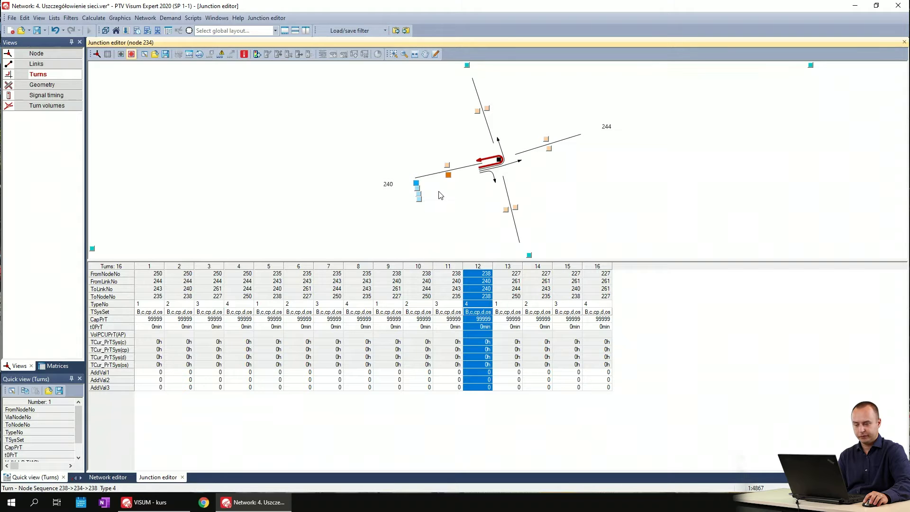
{"action": "left_click", "coordinate": [450, 181]}
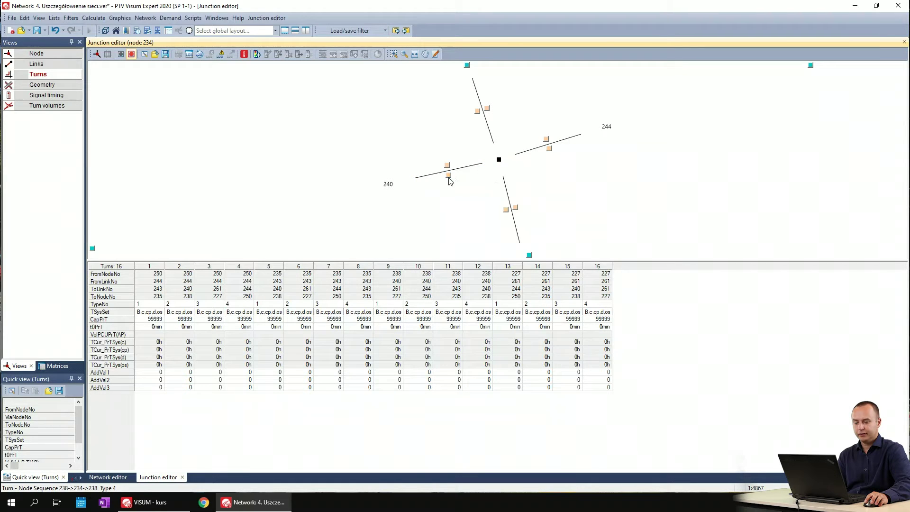
- Show the turns from the eastern approach link 244 and mark its right turn and straight movement to compare with the table
{"action": "left_click", "coordinate": [546, 141]}
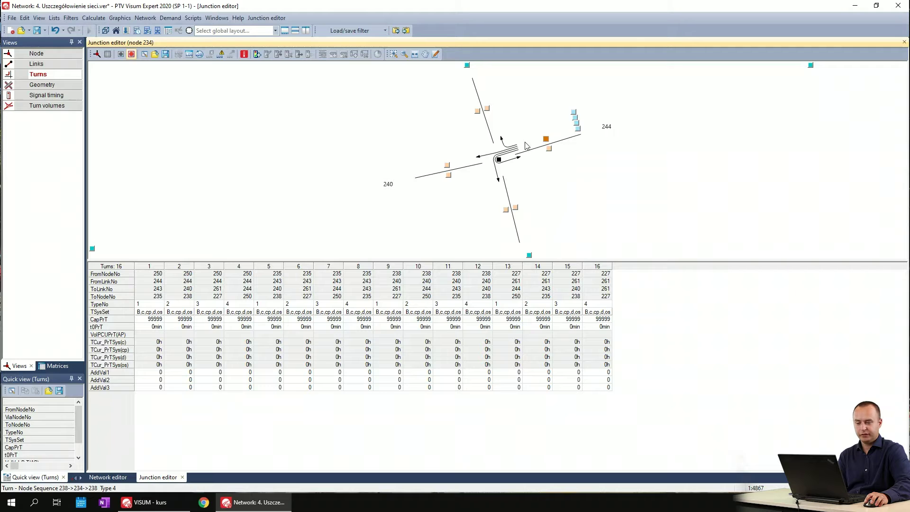
{"action": "left_click", "coordinate": [573, 113]}
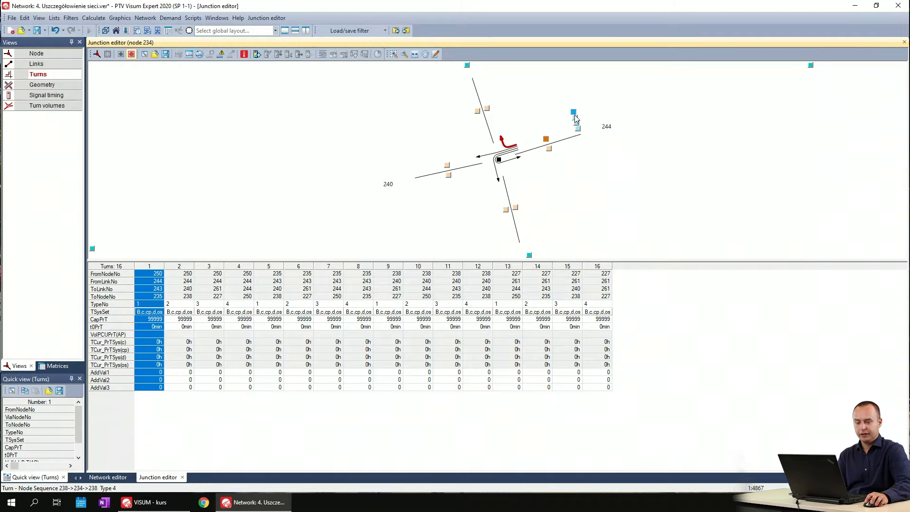
{"action": "left_click", "coordinate": [574, 117]}
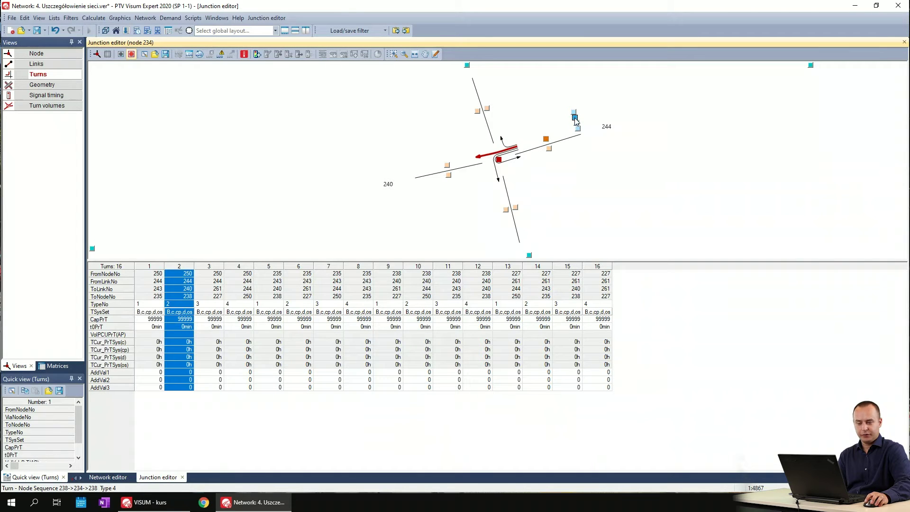
{"action": "left_click", "coordinate": [574, 117]}
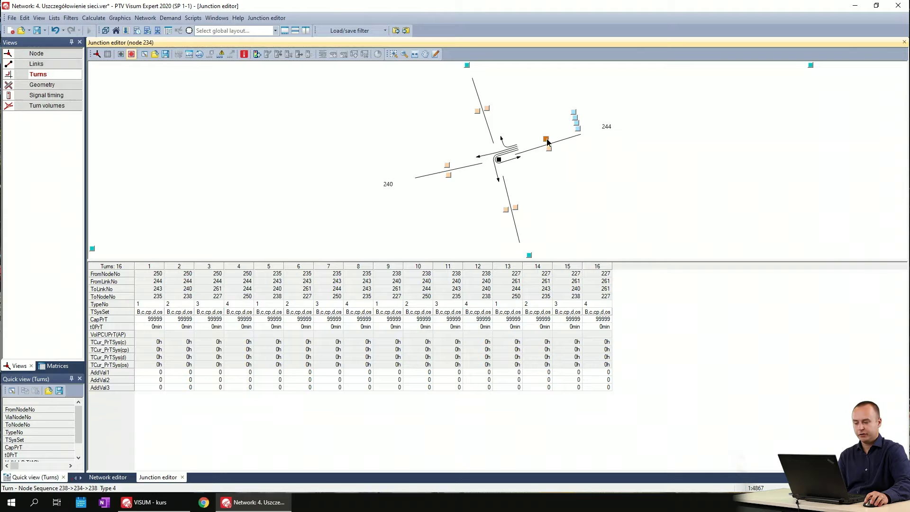
- Go through the turn table columns to match each turn with its arrow in the junction diagram
{"action": "left_click", "coordinate": [150, 268]}
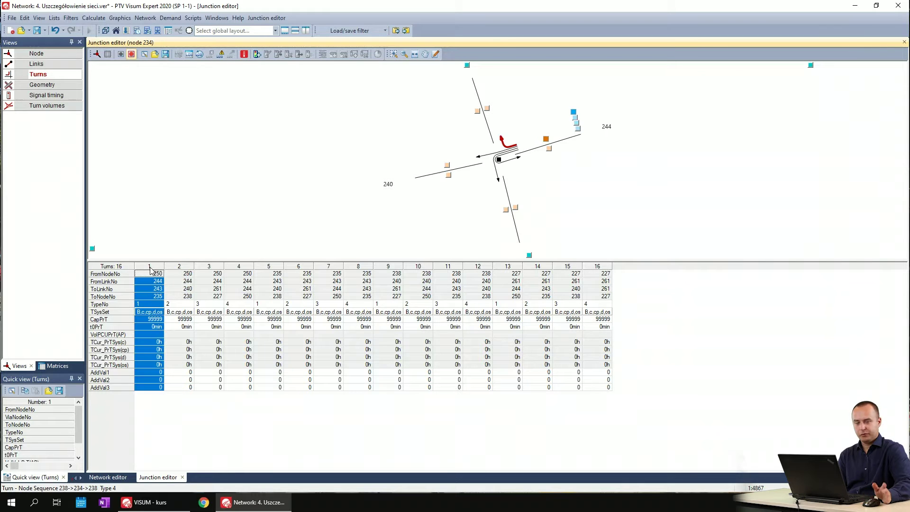
{"action": "left_click", "coordinate": [293, 268]}
{"action": "left_click", "coordinate": [387, 268]}
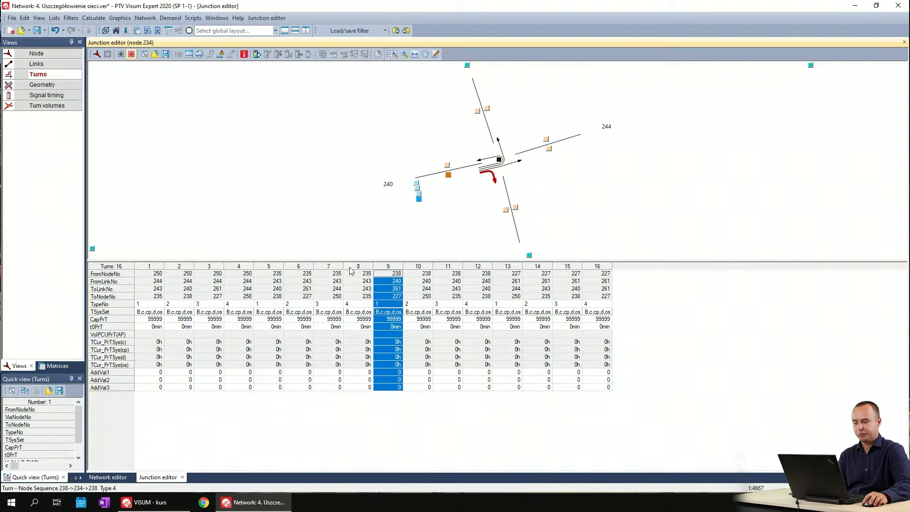
{"action": "left_click", "coordinate": [185, 268]}
{"action": "left_click", "coordinate": [212, 267]}
{"action": "left_click", "coordinate": [238, 269]}
{"action": "left_click", "coordinate": [268, 270]}
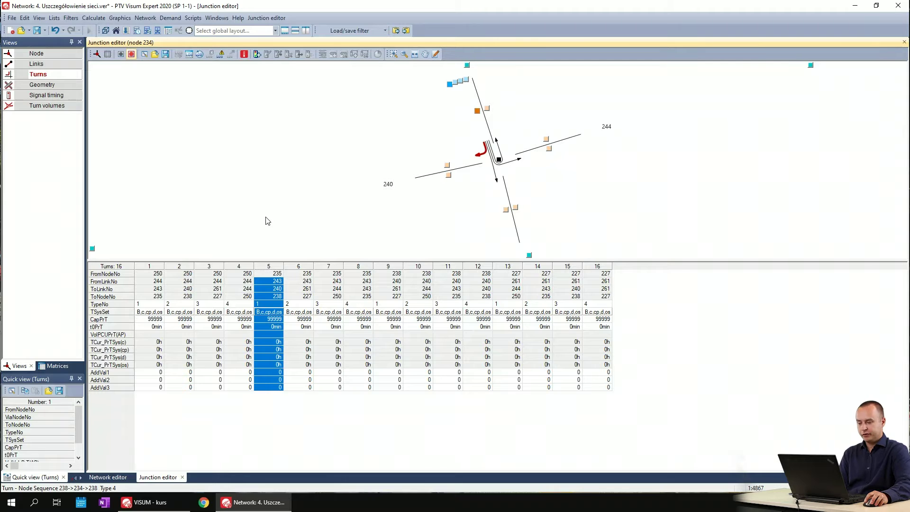
- Set the CapPrT of the left turn from northern link 243 to eastern link 244 to 200
{"action": "left_click", "coordinate": [274, 319]}
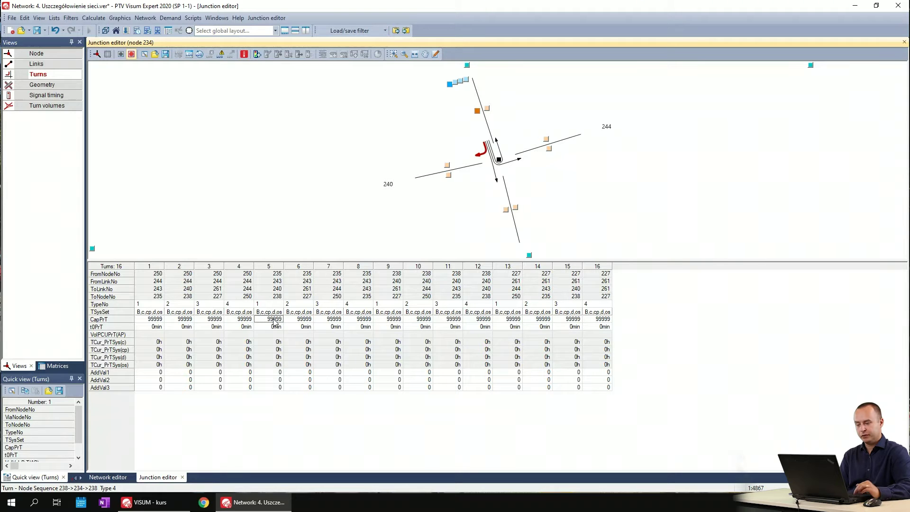
{"action": "left_click", "coordinate": [293, 321]}
{"action": "left_click", "coordinate": [328, 320]}
{"action": "type", "text": "200"}
{"action": "left_click", "coordinate": [738, 334]}
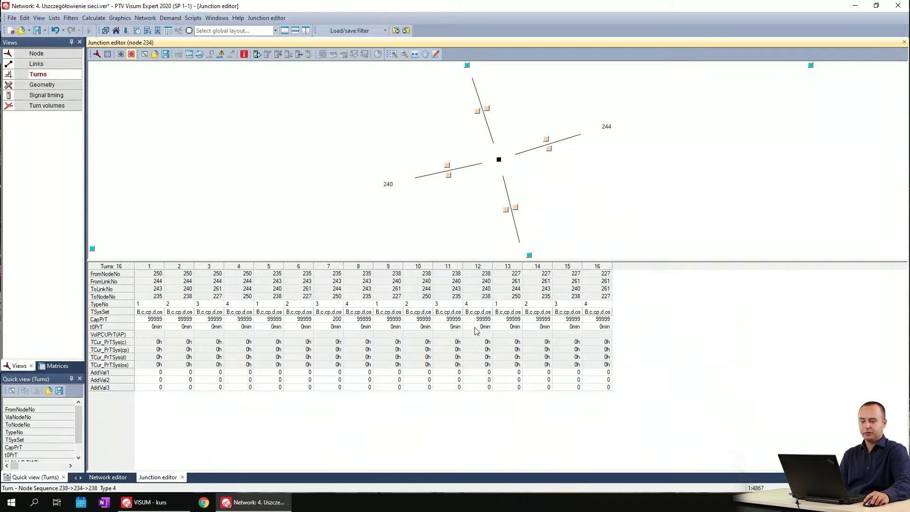
- Set the CapPrT of the left turn from link 243 to link 244 back to 99999
{"action": "left_click", "coordinate": [335, 321]}
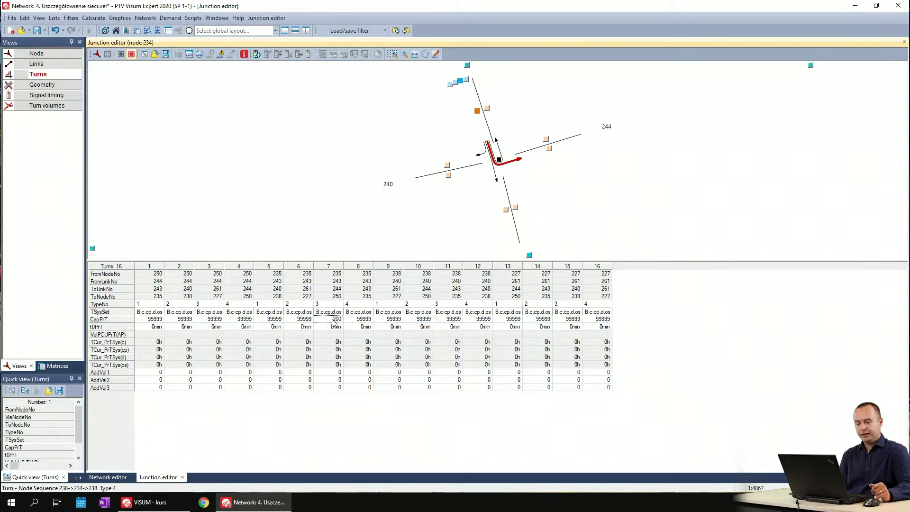
{"action": "type", "text": "99999"}
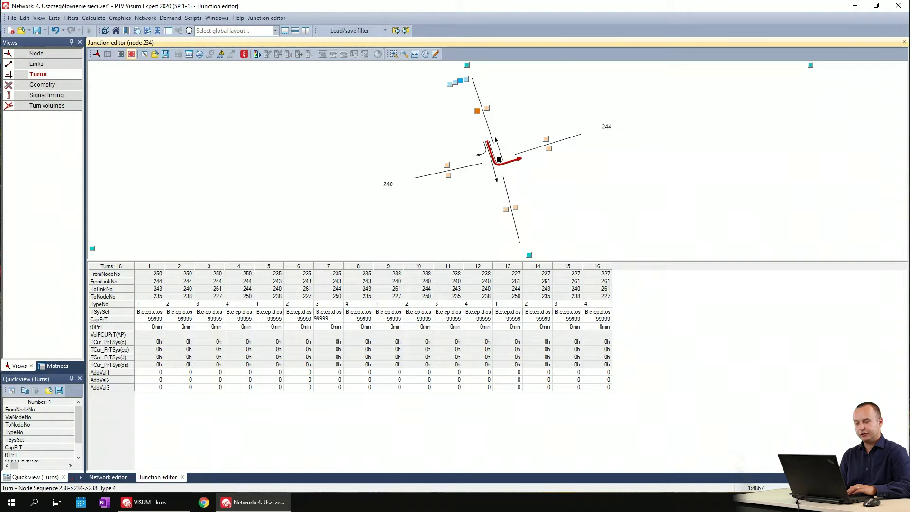
{"action": "key", "text": "Return"}
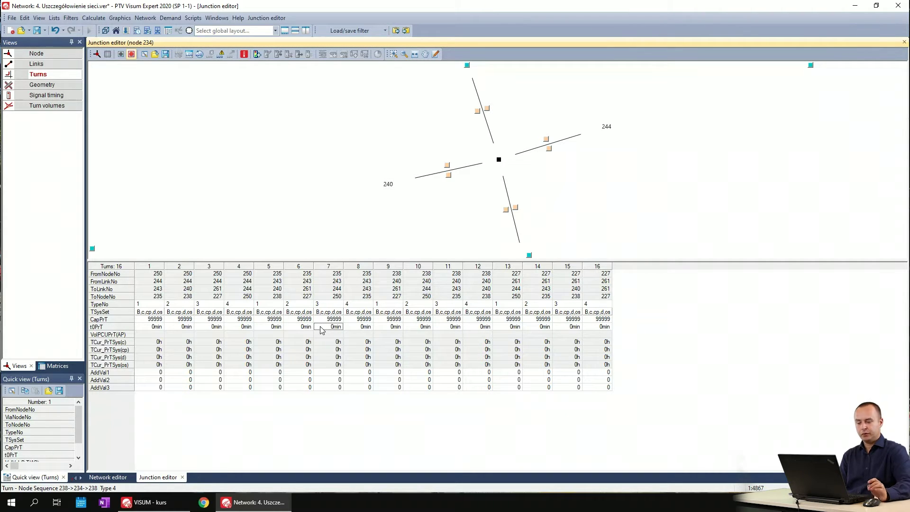
- Set the t0PrT of the left turn from link 243 to link 244 to 5s
{"action": "type", "text": "5"}
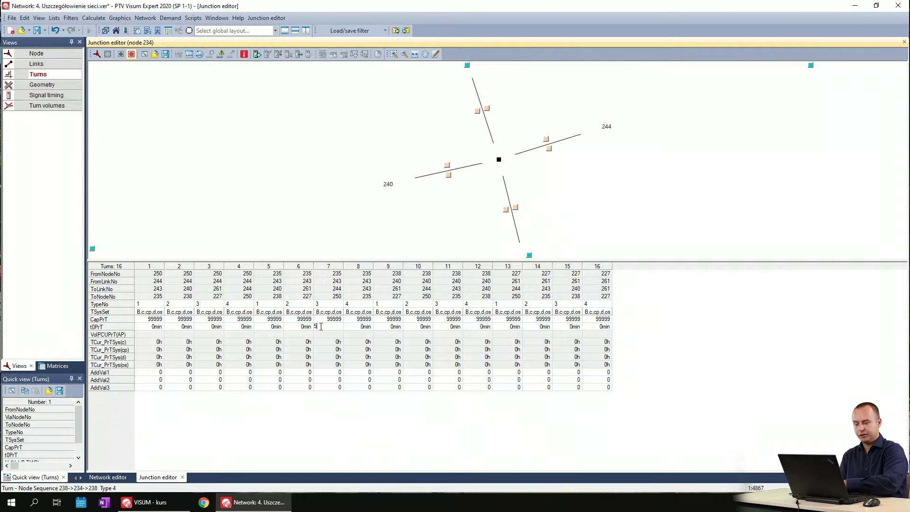
{"action": "type", "text": "s"}
- Reset the t0PrT of the left turn from link 243 to link 244 to 0
{"action": "left_click", "coordinate": [337, 329]}
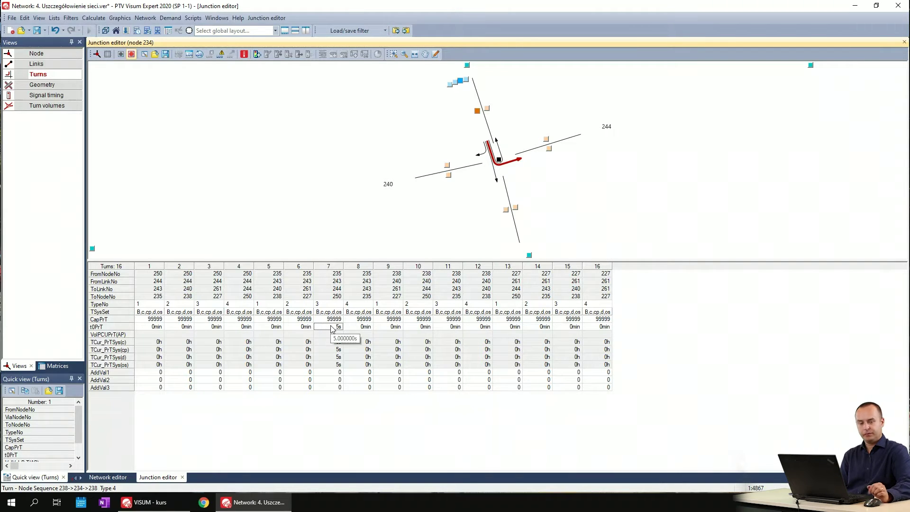
{"action": "key", "text": "ctrl+z"}
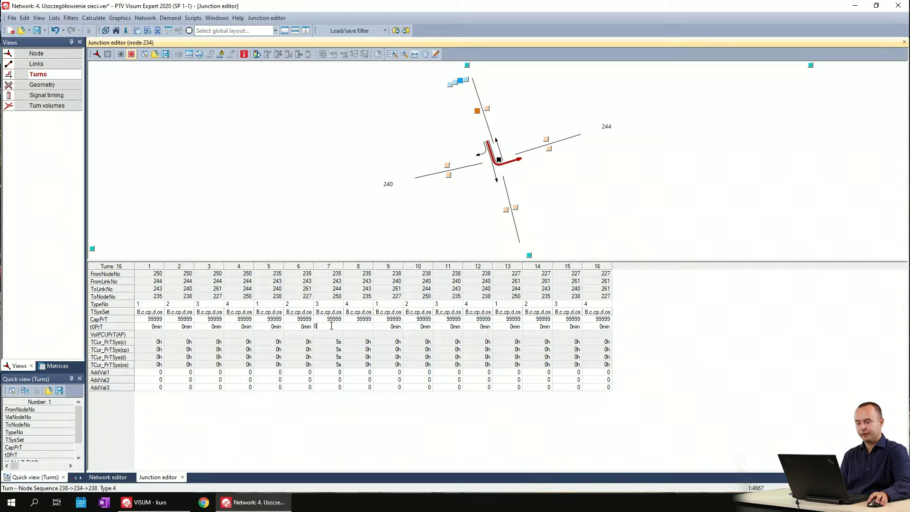
{"action": "left_click", "coordinate": [630, 337]}
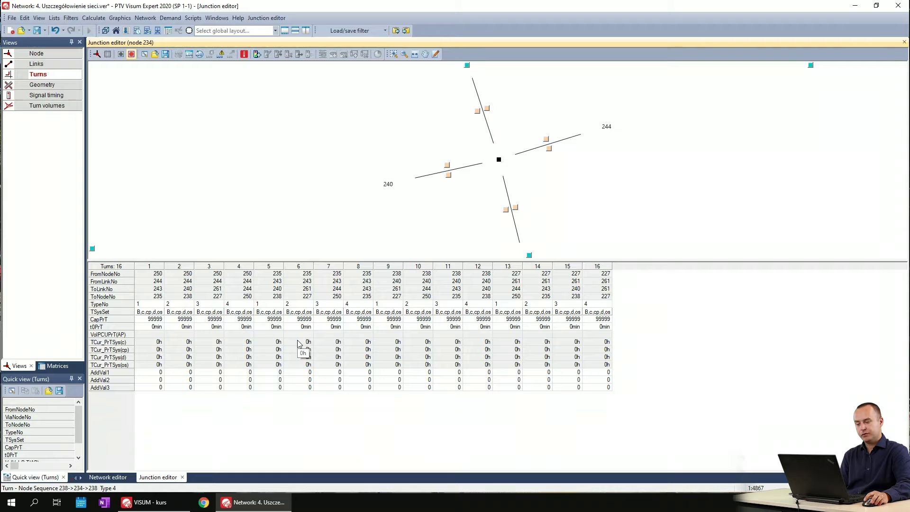
- Open the TSysSet of the left turn from link 243 to link 244 and move its window clear of the diagram
{"action": "left_click", "coordinate": [337, 271]}
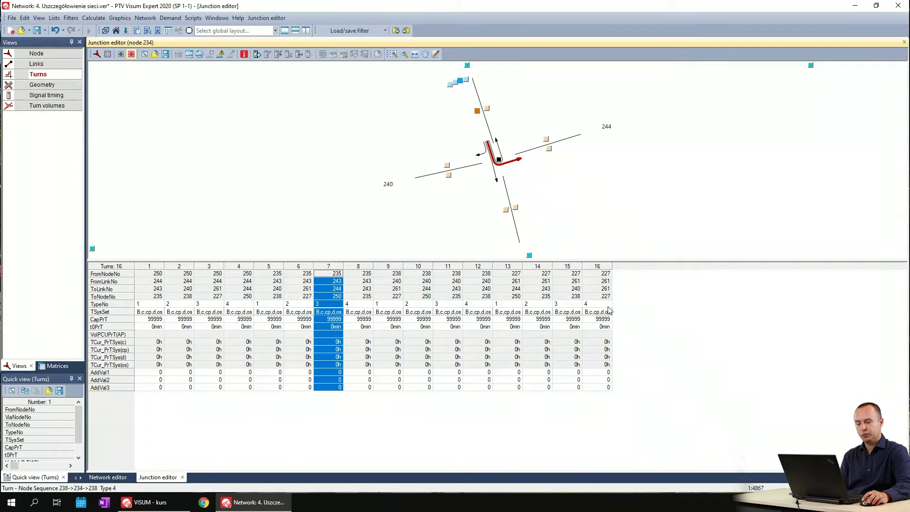
{"action": "left_click", "coordinate": [694, 340]}
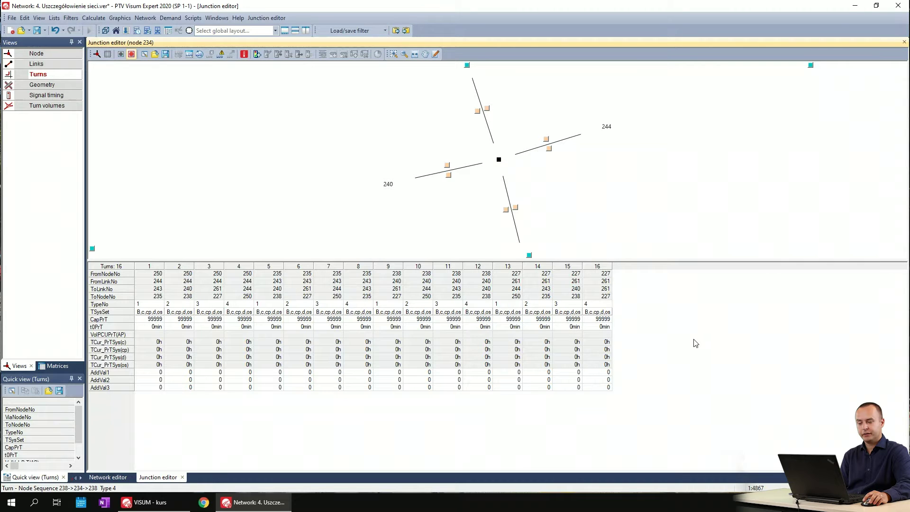
{"action": "double_click", "coordinate": [325, 313]}
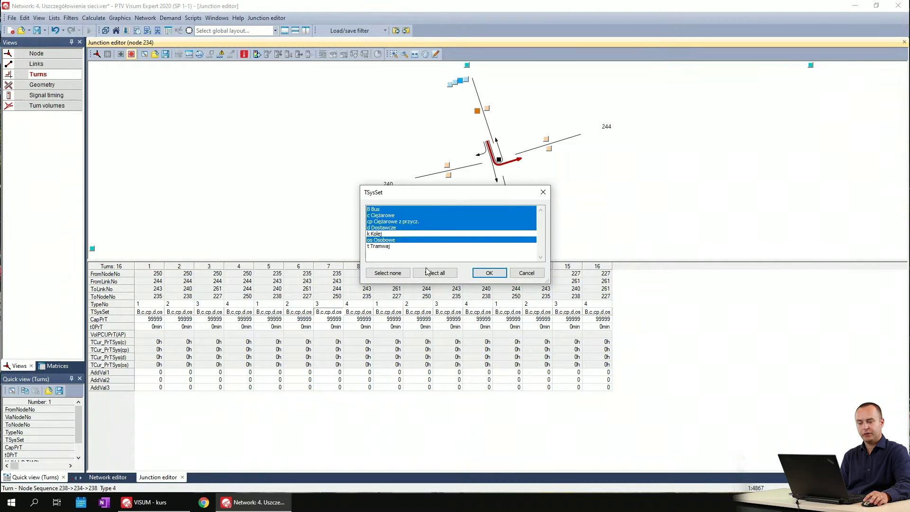
{"action": "left_click_drag", "start_coordinate": [433, 200], "coordinate": [557, 161]}
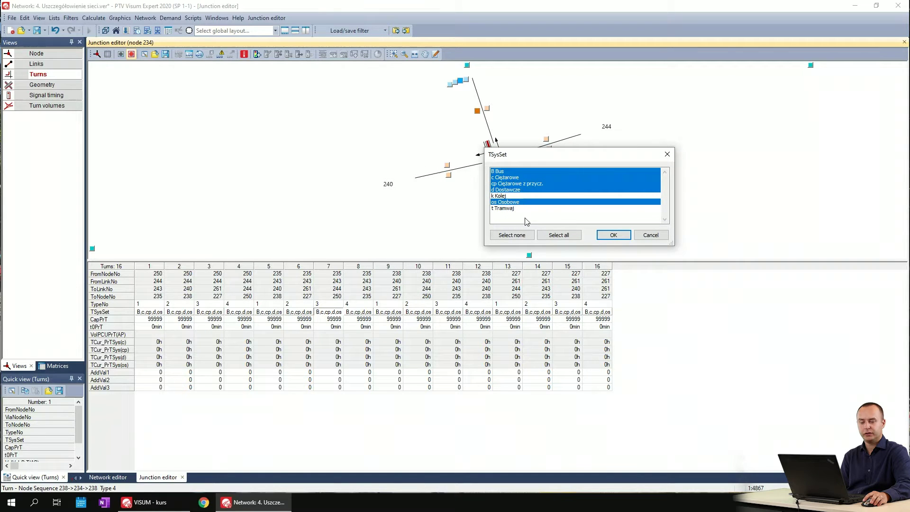
{"action": "left_click_drag", "start_coordinate": [555, 155], "coordinate": [671, 183]}
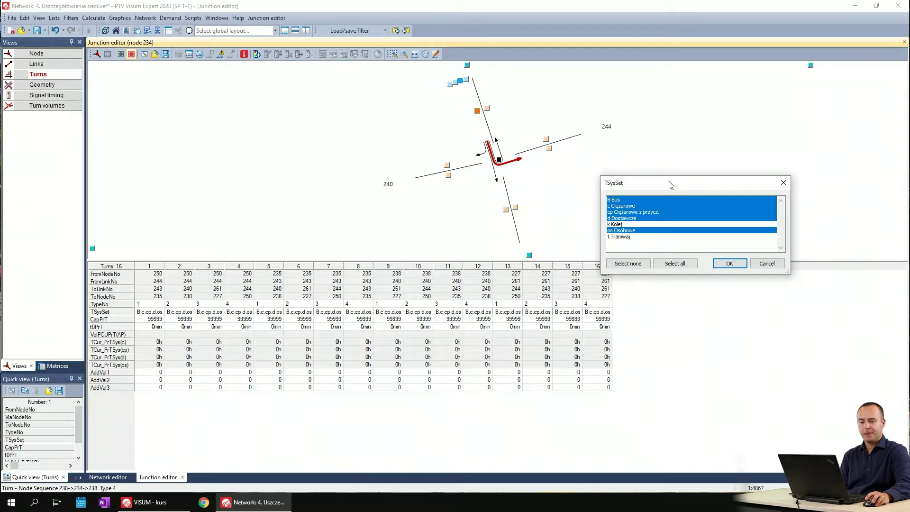
- Try excluding c Ciężarowe and cp Ciężarowe z przycz. from the turn's transport systems and reselect both
{"action": "left_click", "coordinate": [643, 205]}
{"action": "left_click", "coordinate": [644, 212]}
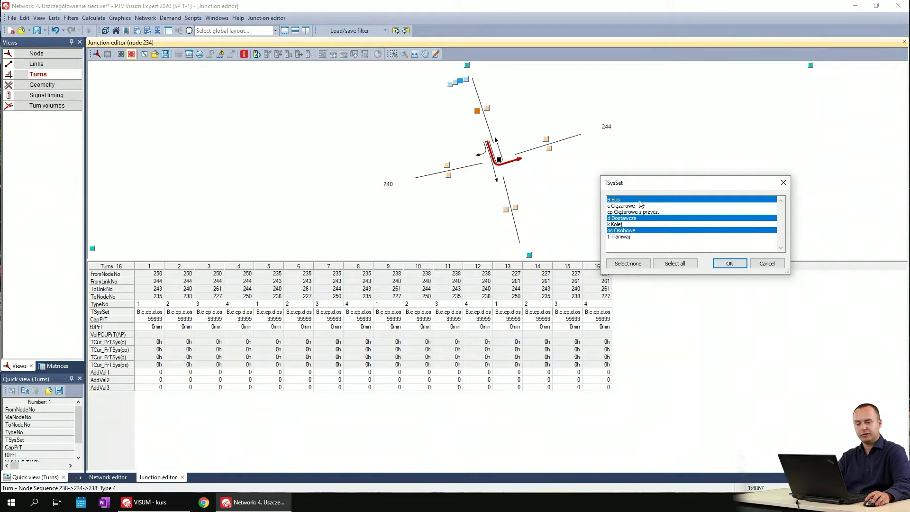
{"action": "left_click", "coordinate": [640, 205]}
{"action": "left_click", "coordinate": [640, 212]}
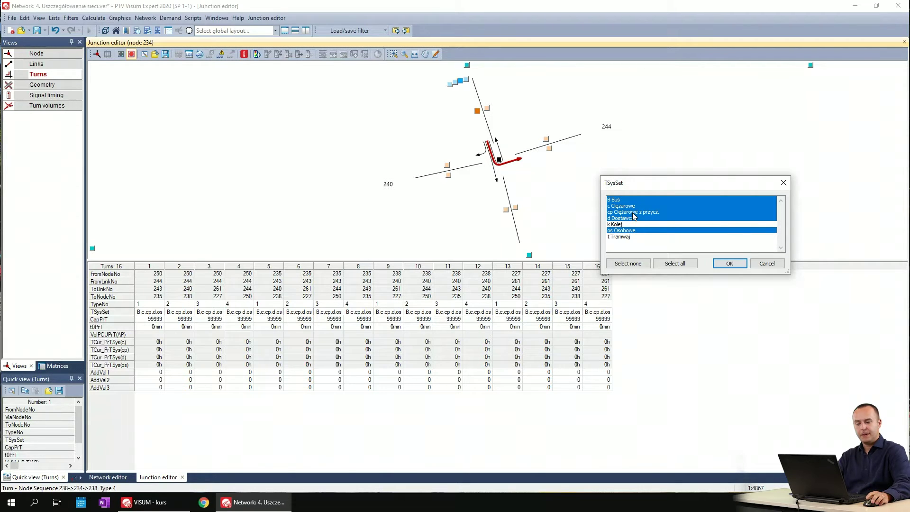
- Close the left turn from link 243 to link 244 by deselecting all of its transport systems
{"action": "left_click", "coordinate": [628, 264]}
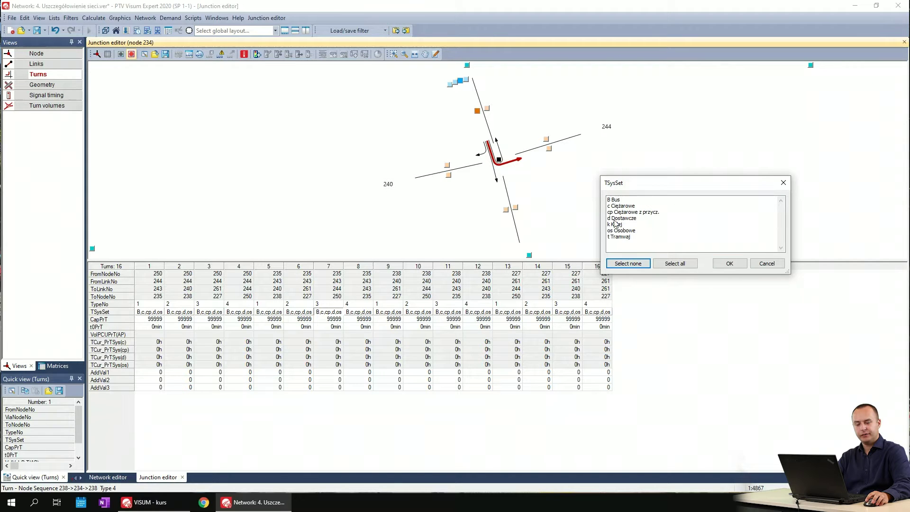
{"action": "left_click", "coordinate": [718, 262]}
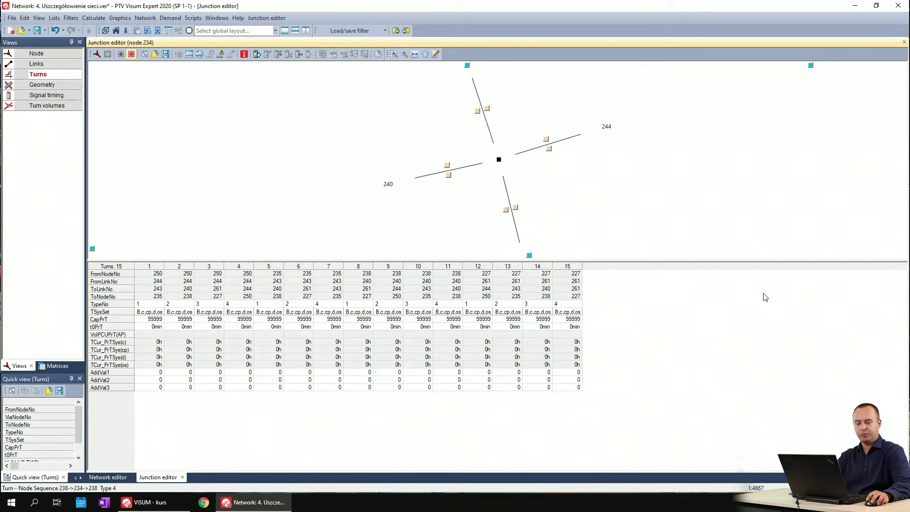
- Include closed turns in the turn table and highlight the closed left turn from link 243 to link 244
{"action": "right_click", "coordinate": [335, 418]}
{"action": "right_click", "coordinate": [645, 305]}
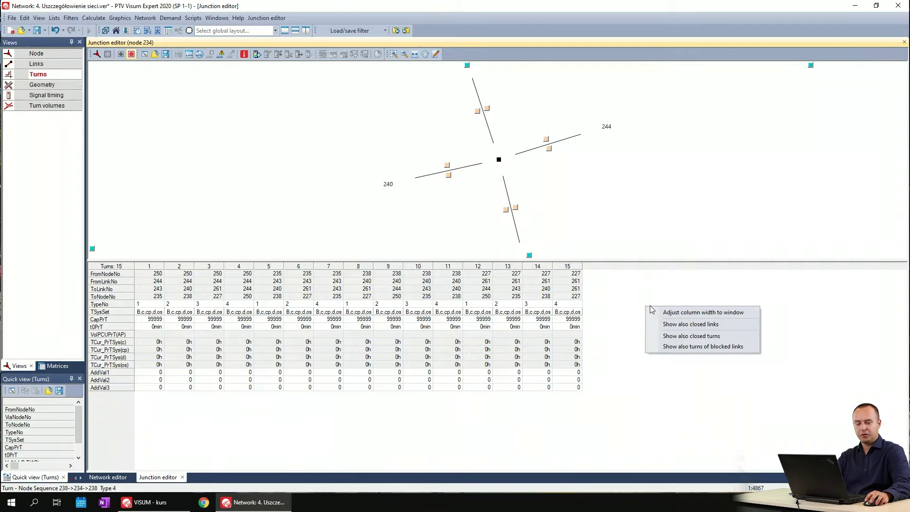
{"action": "left_click", "coordinate": [677, 338]}
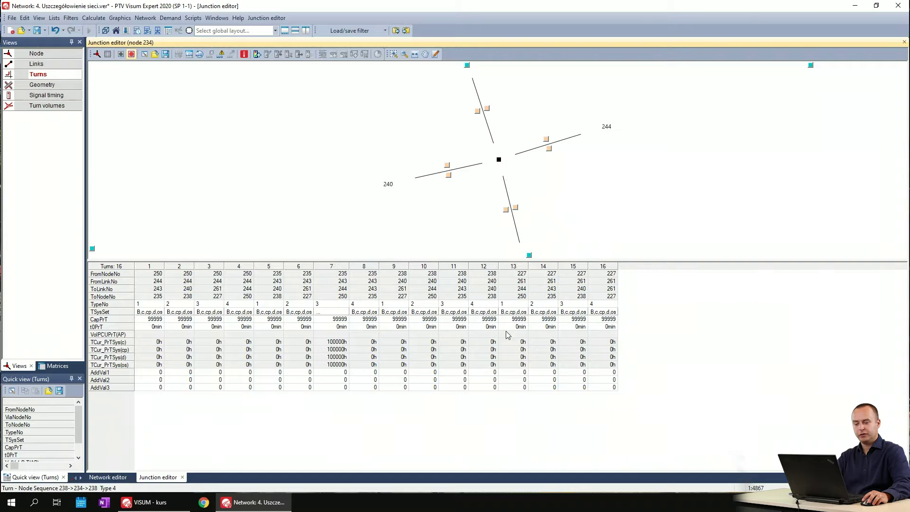
{"action": "left_click", "coordinate": [335, 268]}
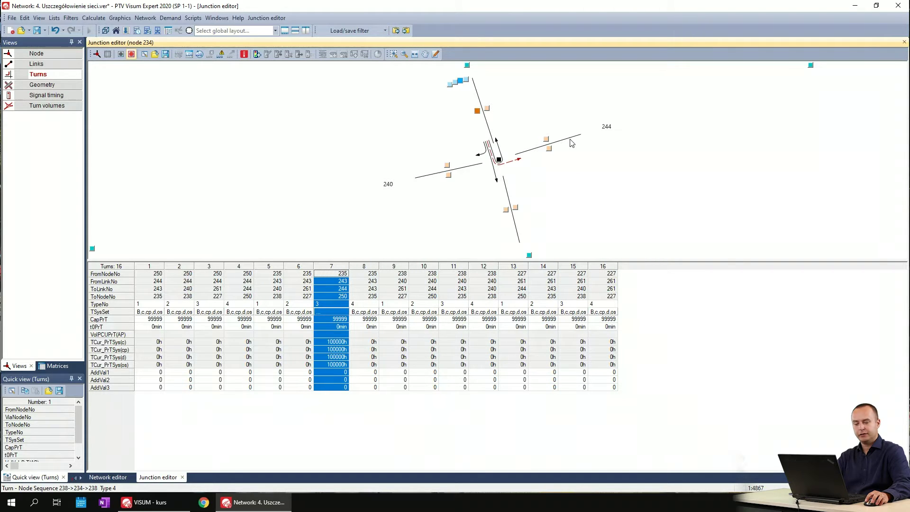
{"action": "left_click", "coordinate": [712, 327]}
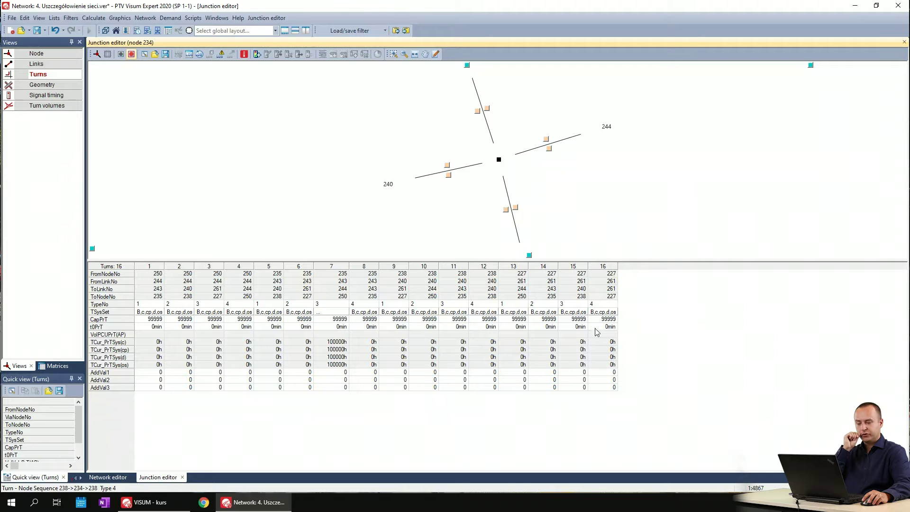
- Reopen the left turn from link 243 to link 244 for B Bus, c Ciężarowe, cp Ciężarowe z przycz., d Dostawcze and os Osobowe
{"action": "left_click", "coordinate": [334, 314]}
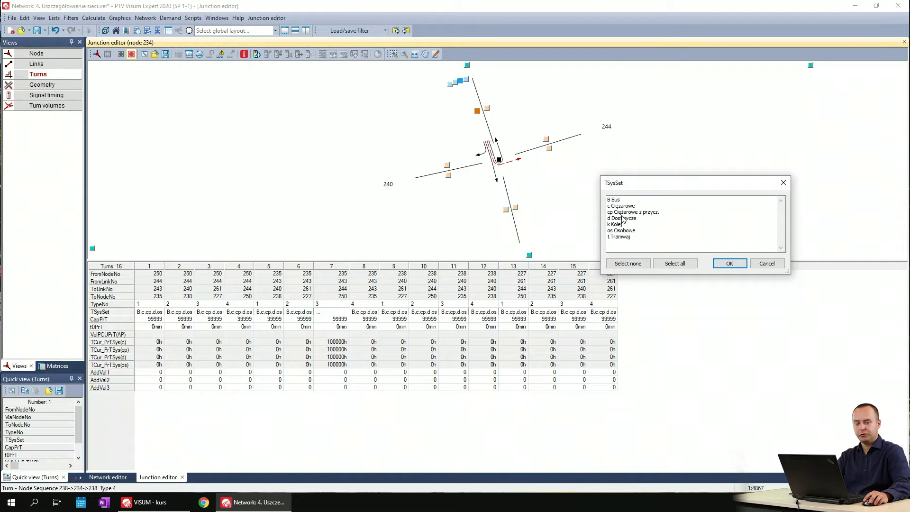
{"action": "left_click_drag", "start_coordinate": [628, 205], "coordinate": [625, 222]}
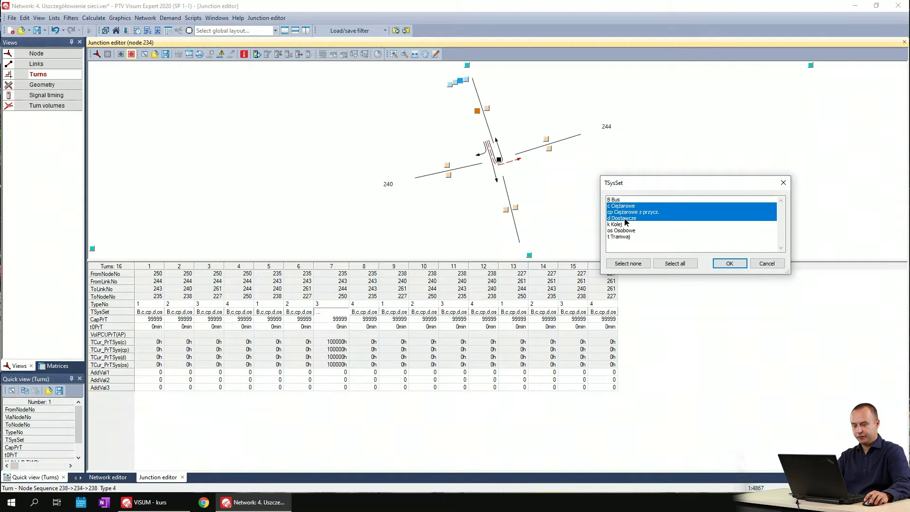
{"action": "left_click", "coordinate": [625, 231], "text": "ctrl"}
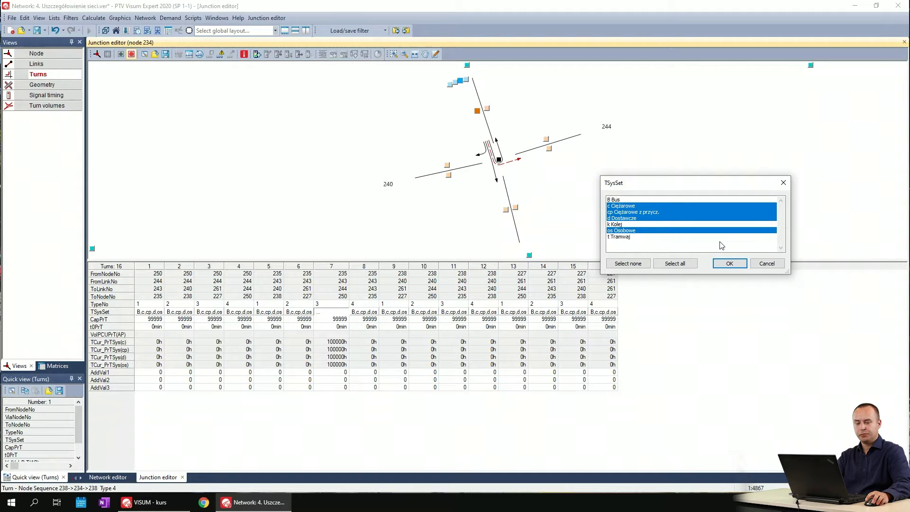
{"action": "left_click", "coordinate": [732, 263]}
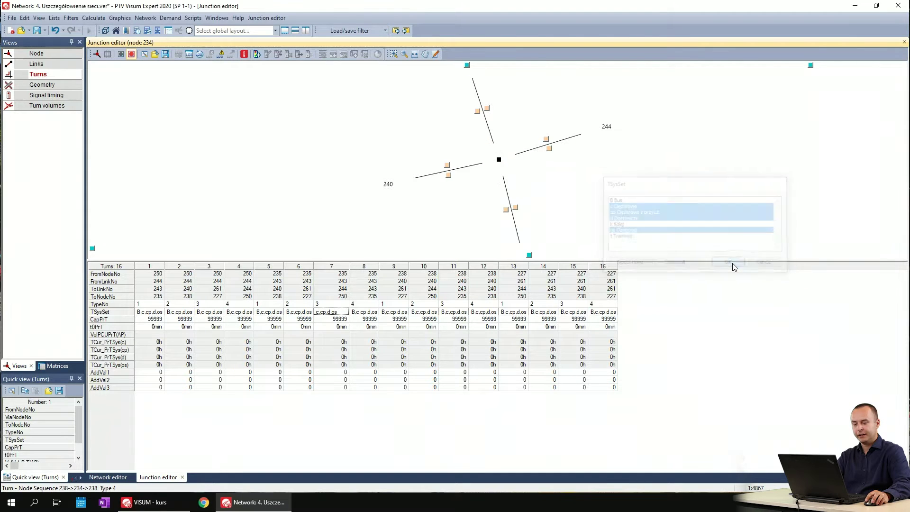
{"action": "left_click", "coordinate": [348, 312]}
{"action": "left_click", "coordinate": [621, 201]}
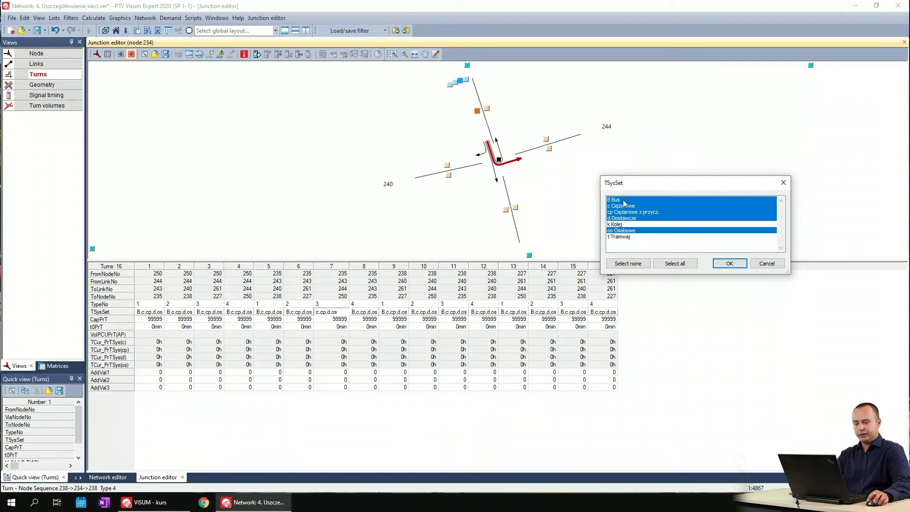
{"action": "left_click", "coordinate": [725, 262]}
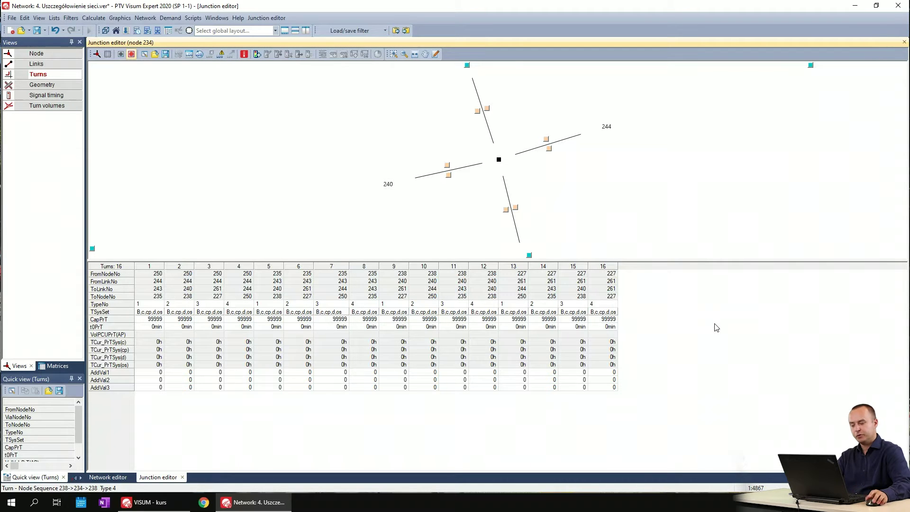
- Return to the network map with nodes active and locate the intersection beside Politechnika on Aleja Zwycięstwa
{"action": "left_click", "coordinate": [107, 477]}
{"action": "left_click_drag", "start_coordinate": [509, 244], "coordinate": [507, 49]}
{"action": "left_click_drag", "start_coordinate": [482, 323], "coordinate": [471, 286]}
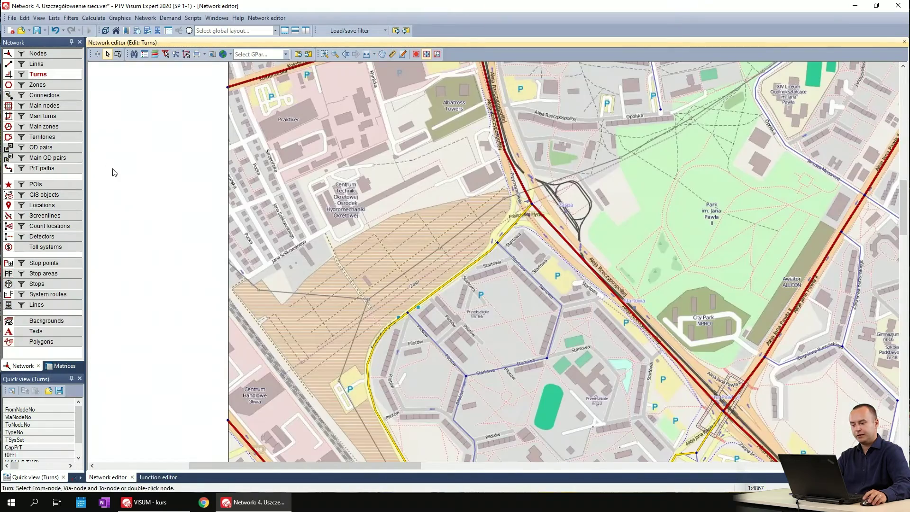
{"action": "left_click", "coordinate": [62, 55]}
{"action": "left_click_drag", "start_coordinate": [512, 347], "coordinate": [431, 89]}
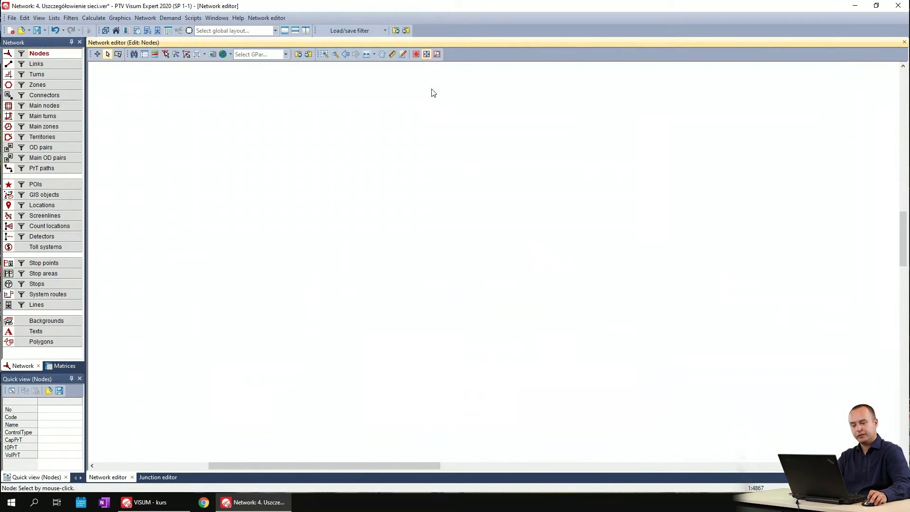
{"action": "left_click_drag", "start_coordinate": [513, 340], "coordinate": [507, 151]}
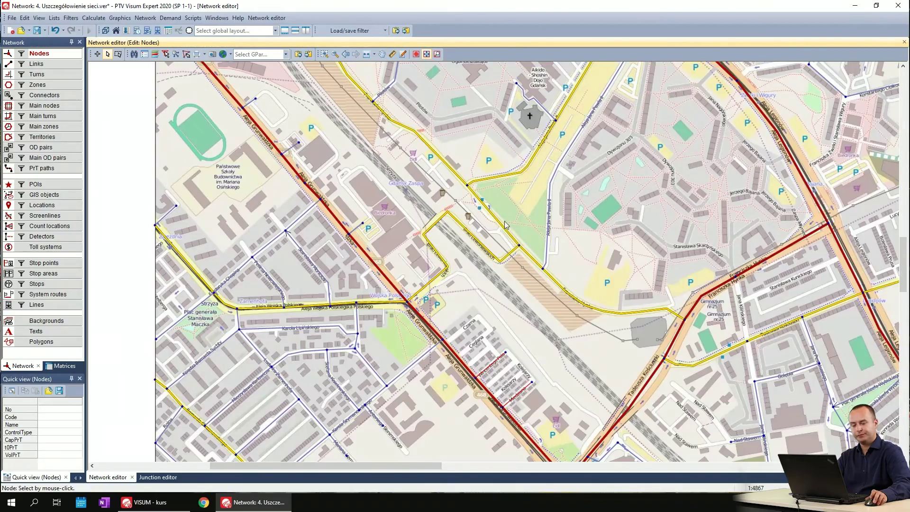
{"action": "left_click_drag", "start_coordinate": [570, 331], "coordinate": [472, 190]}
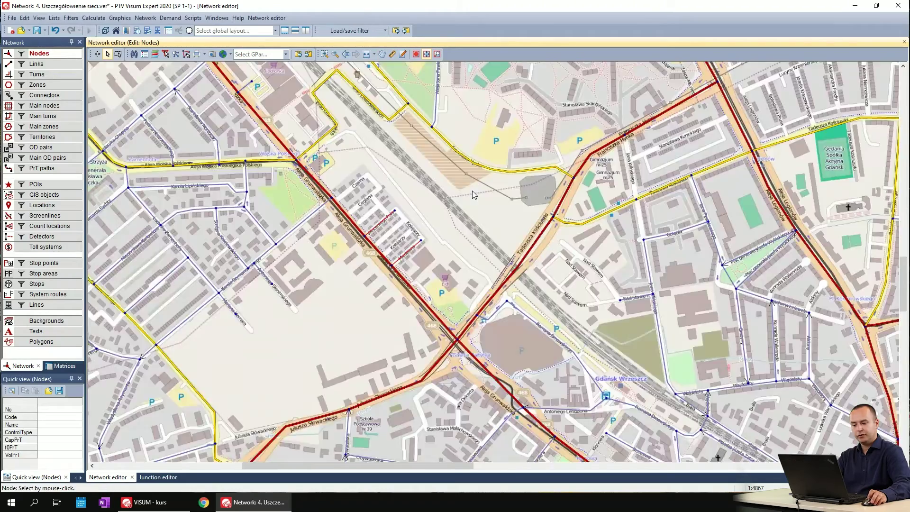
{"action": "scroll", "coordinate": [472, 190], "scroll_direction": "down", "scroll_amount": 1}
{"action": "left_click_drag", "start_coordinate": [492, 248], "coordinate": [374, 113]}
{"action": "left_click_drag", "start_coordinate": [598, 329], "coordinate": [533, 314]}
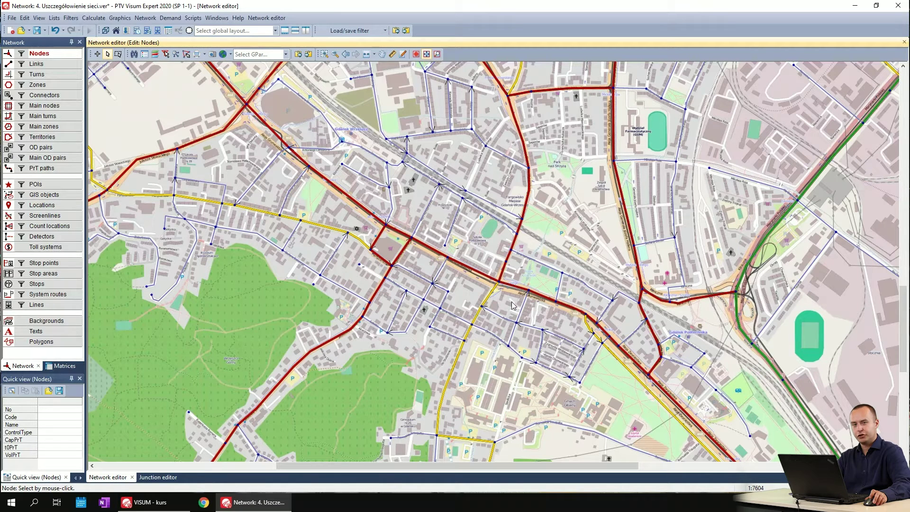
{"action": "scroll", "coordinate": [481, 305], "scroll_direction": "up", "scroll_amount": 2}
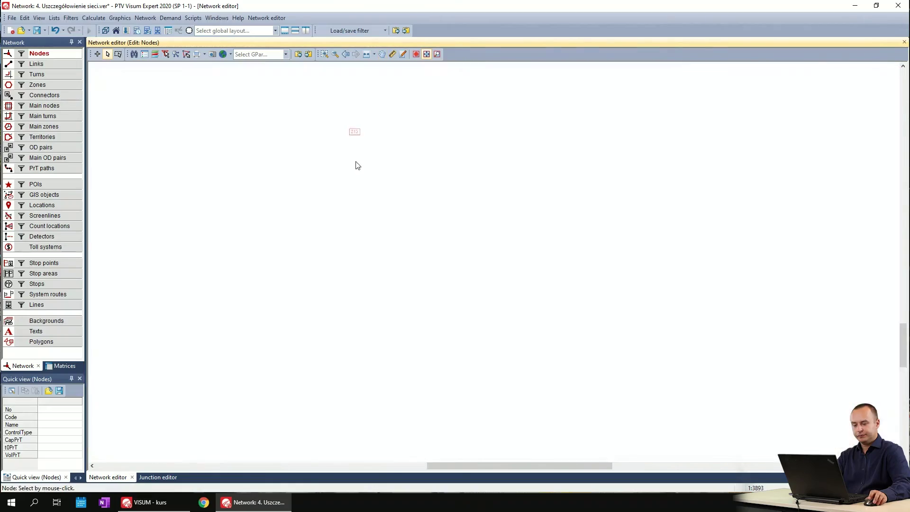
{"action": "scroll", "coordinate": [455, 267], "scroll_direction": "up", "scroll_amount": 3}
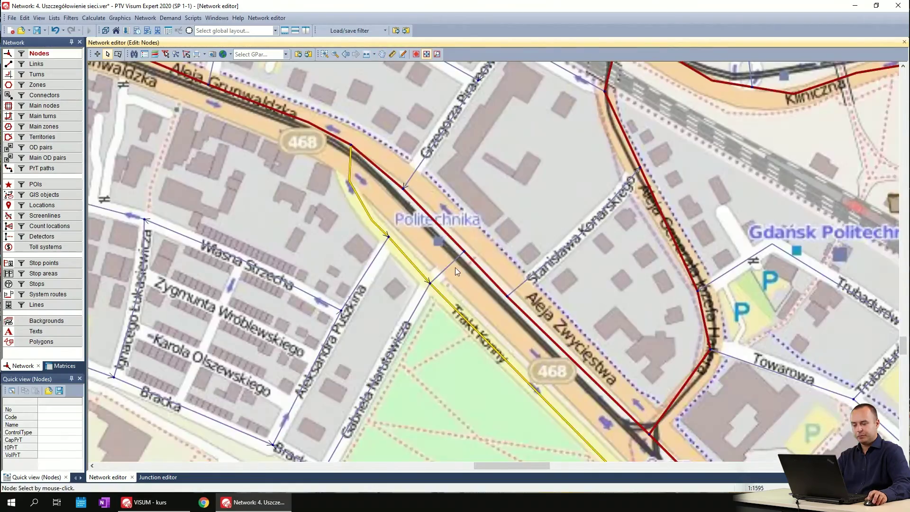
{"action": "scroll", "coordinate": [455, 268], "scroll_direction": "up", "scroll_amount": 1}
{"action": "scroll", "coordinate": [404, 354], "scroll_direction": "down", "scroll_amount": 1}
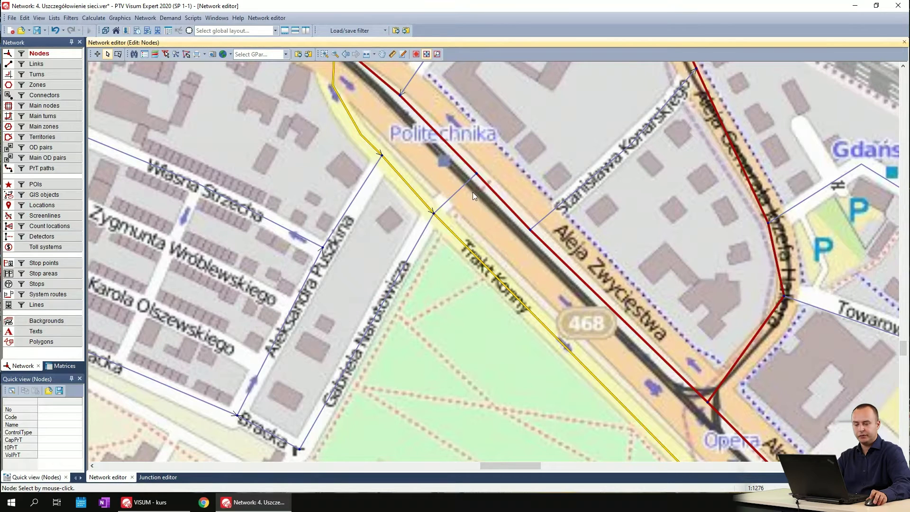
{"action": "left_click_drag", "start_coordinate": [473, 191], "coordinate": [418, 263]}
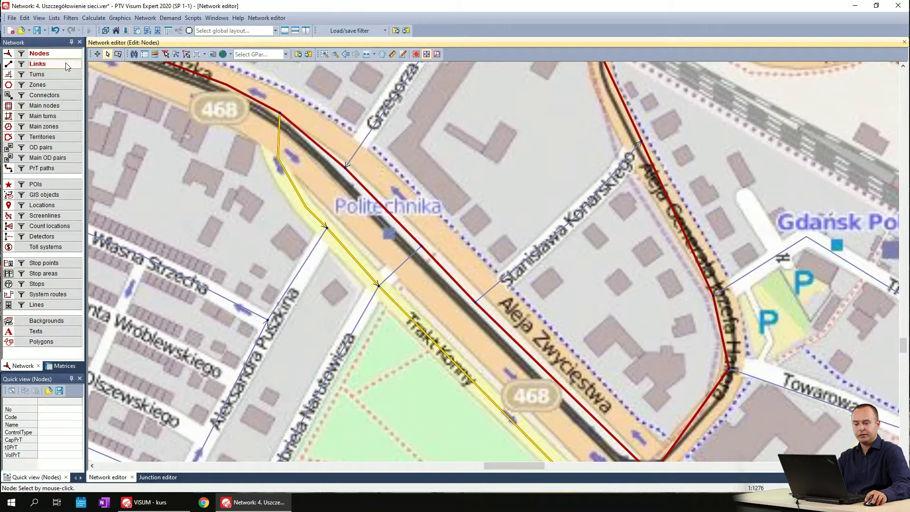
- Inspect the Aleja Zwycięstwa link southeast of Politechnika and the short connector from Trakt Konny, selecting both together
{"action": "left_click", "coordinate": [66, 63]}
{"action": "left_click", "coordinate": [449, 272]}
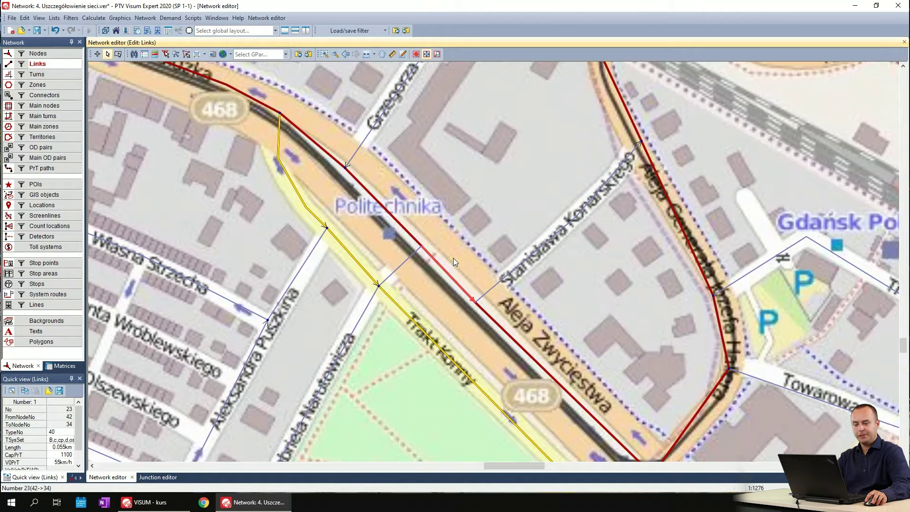
{"action": "left_click", "coordinate": [404, 263]}
{"action": "left_click", "coordinate": [425, 263], "text": "ctrl"}
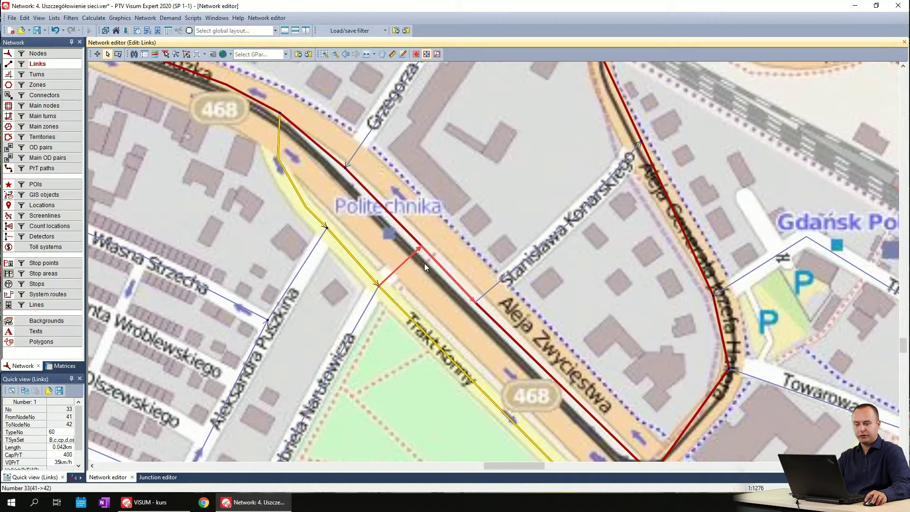
{"action": "left_click", "coordinate": [462, 294]}
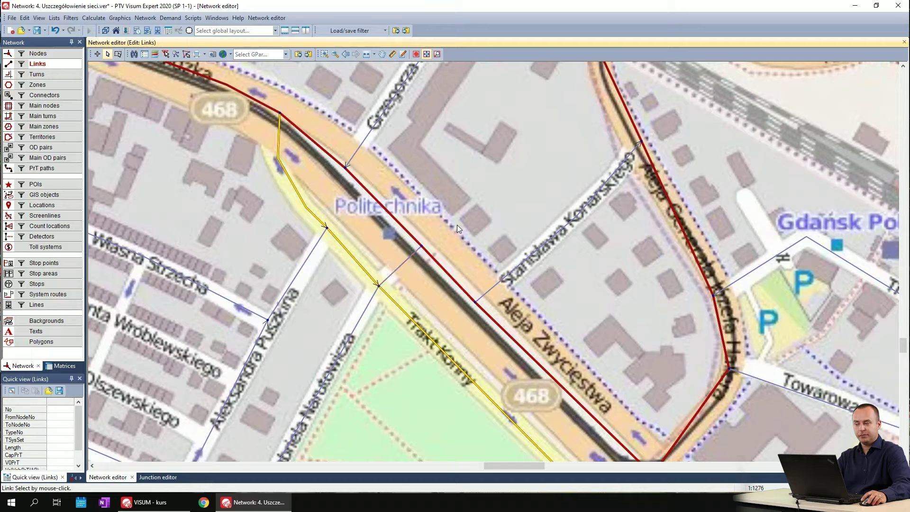
- Open the turn table of node 42 by Politechnika and highlight the turns from link 24 to links 33 and 23
{"action": "left_click", "coordinate": [38, 54]}
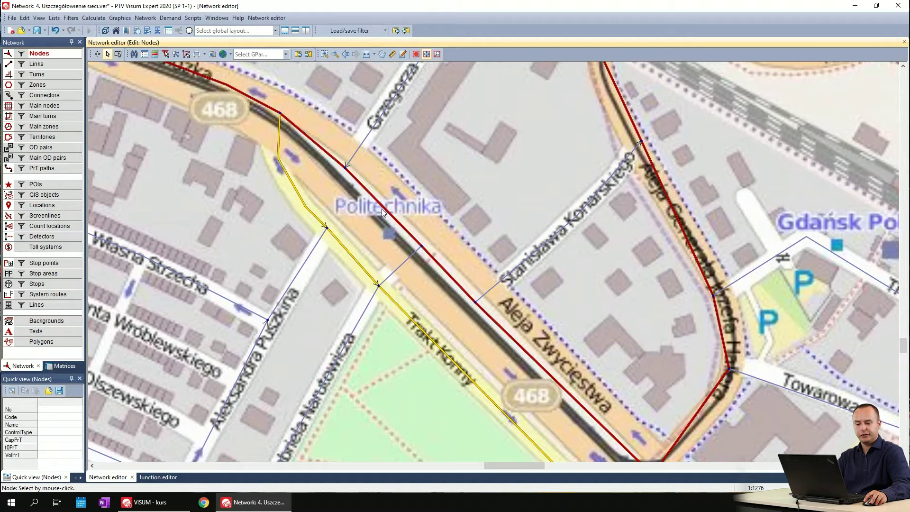
{"action": "double_click", "coordinate": [421, 248]}
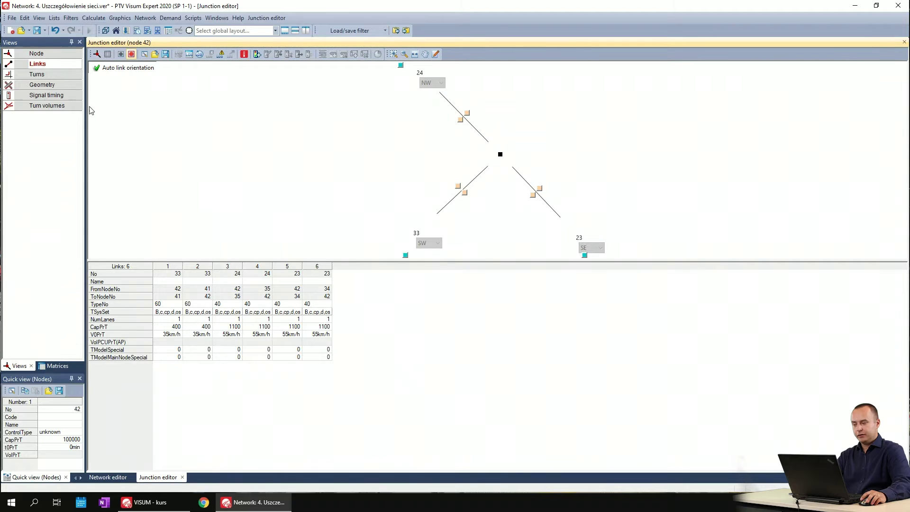
{"action": "left_click", "coordinate": [44, 75]}
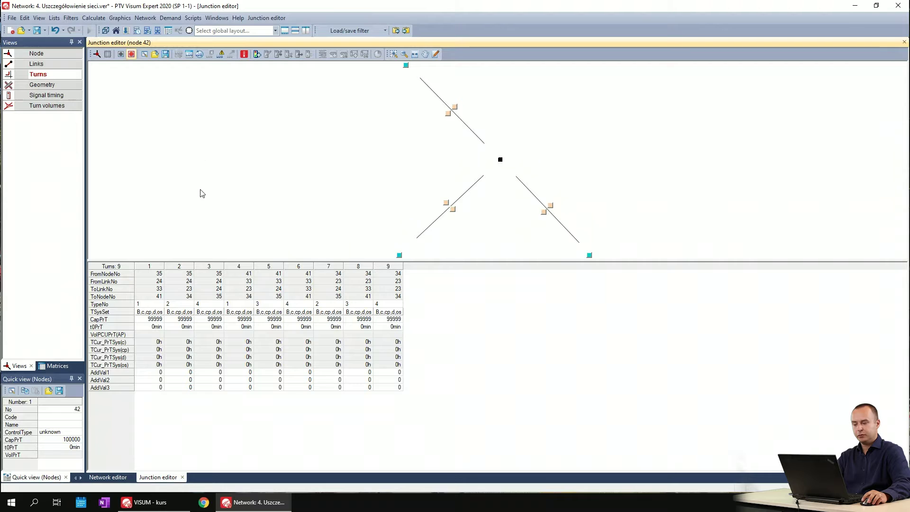
{"action": "left_click", "coordinate": [149, 267]}
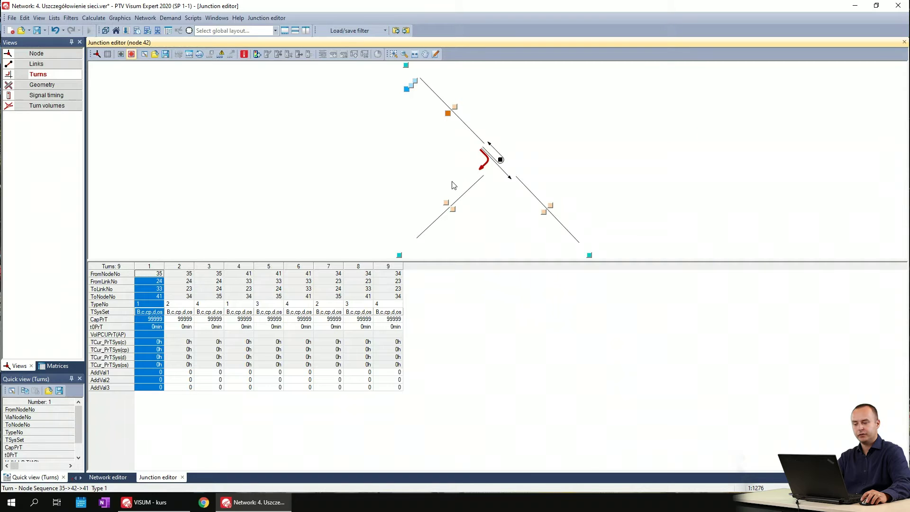
{"action": "left_click", "coordinate": [182, 267]}
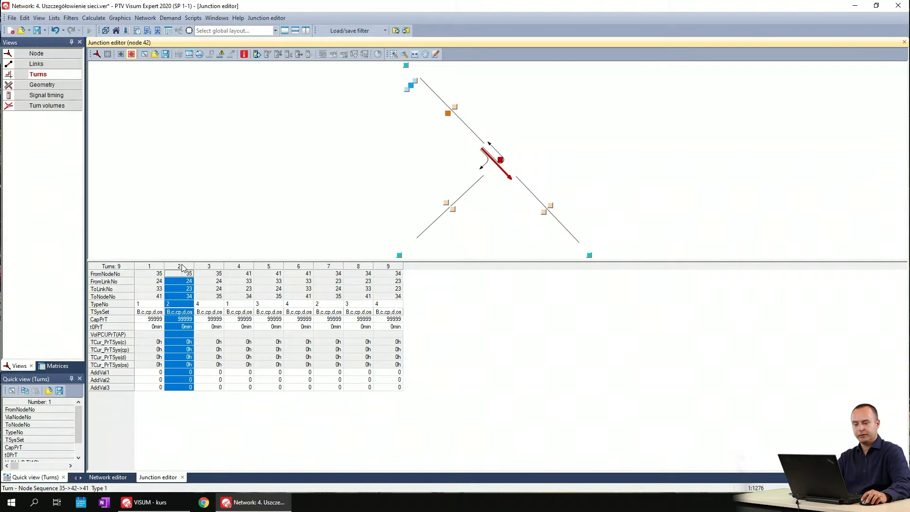
- Close the U-turn from link 24 back to link 24 and check the turn table's display option for closed turns
{"action": "left_click", "coordinate": [210, 269]}
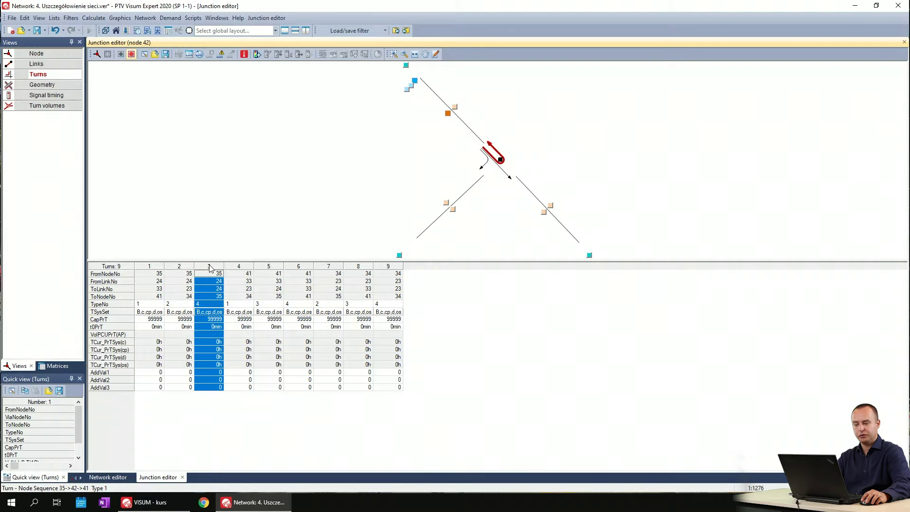
{"action": "left_click", "coordinate": [198, 307]}
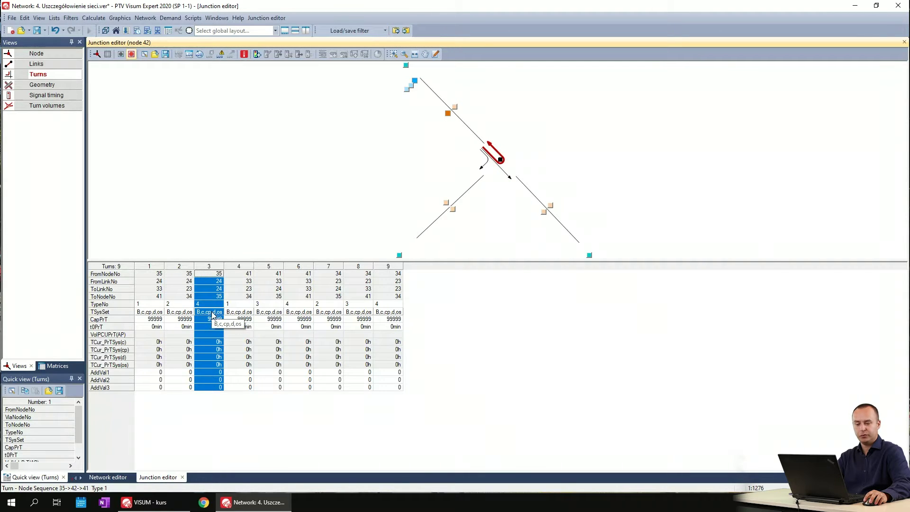
{"action": "double_click", "coordinate": [213, 314]}
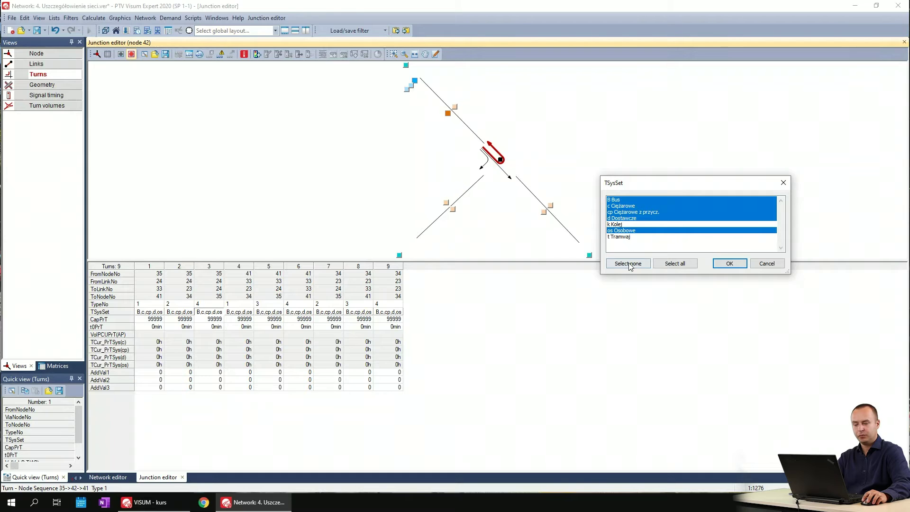
{"action": "left_click", "coordinate": [757, 264]}
{"action": "right_click", "coordinate": [207, 274]}
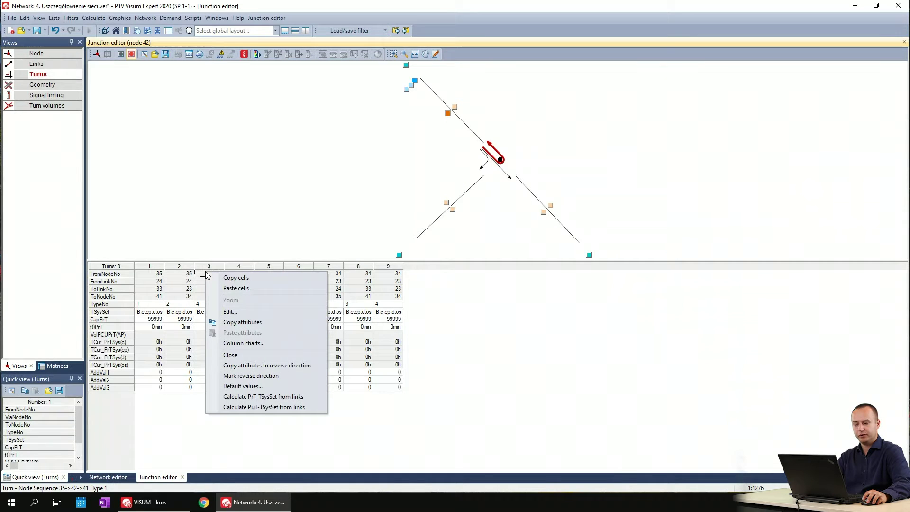
{"action": "left_click", "coordinate": [230, 356]}
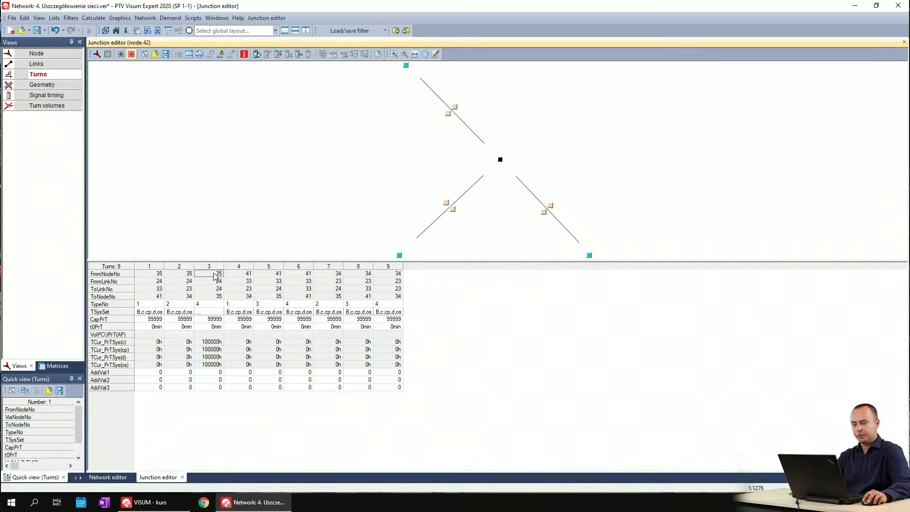
{"action": "right_click", "coordinate": [437, 299]}
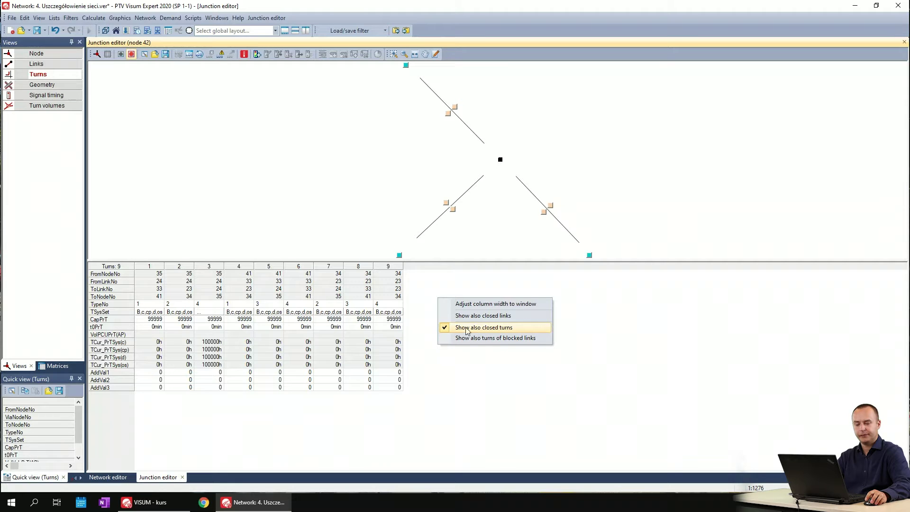
{"action": "left_click", "coordinate": [438, 387]}
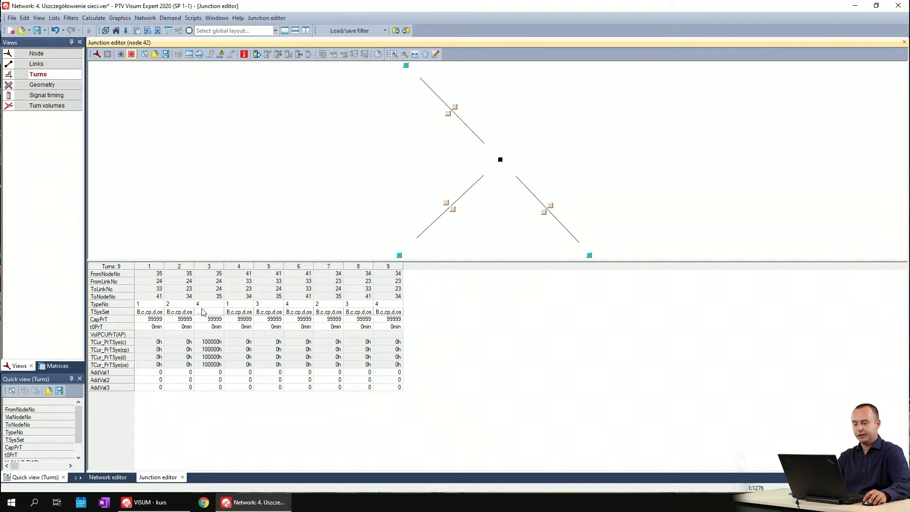
- Review the turns from link 33 and close the left turn from link 33 to link 24
{"action": "left_click", "coordinate": [238, 283]}
{"action": "left_click", "coordinate": [238, 283]}
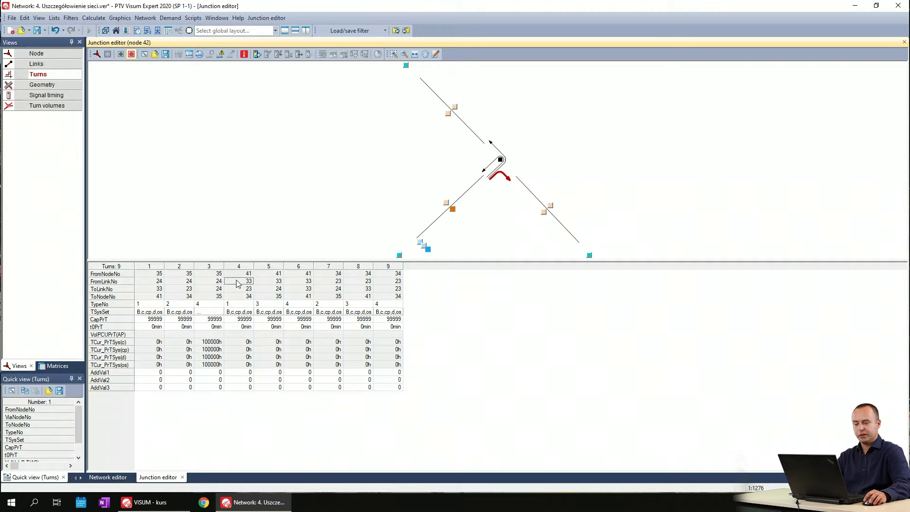
{"action": "left_click", "coordinate": [269, 283]}
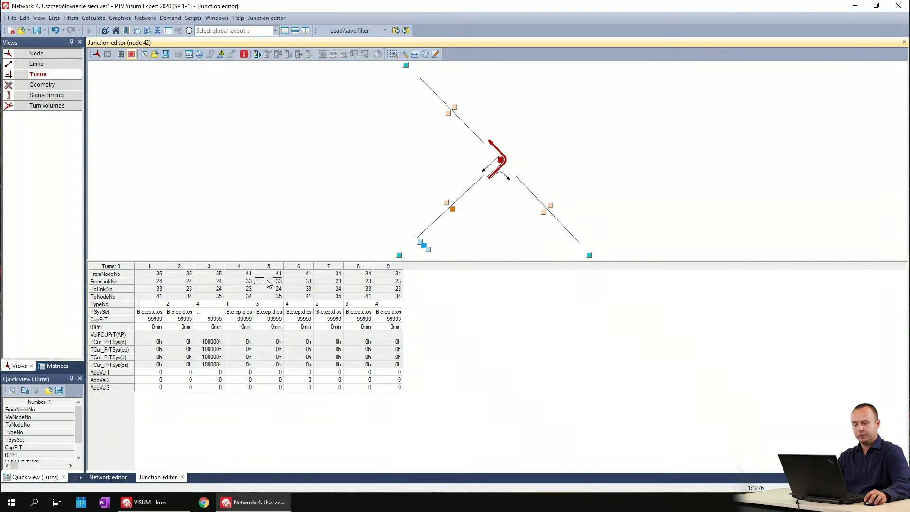
{"action": "right_click", "coordinate": [267, 279]}
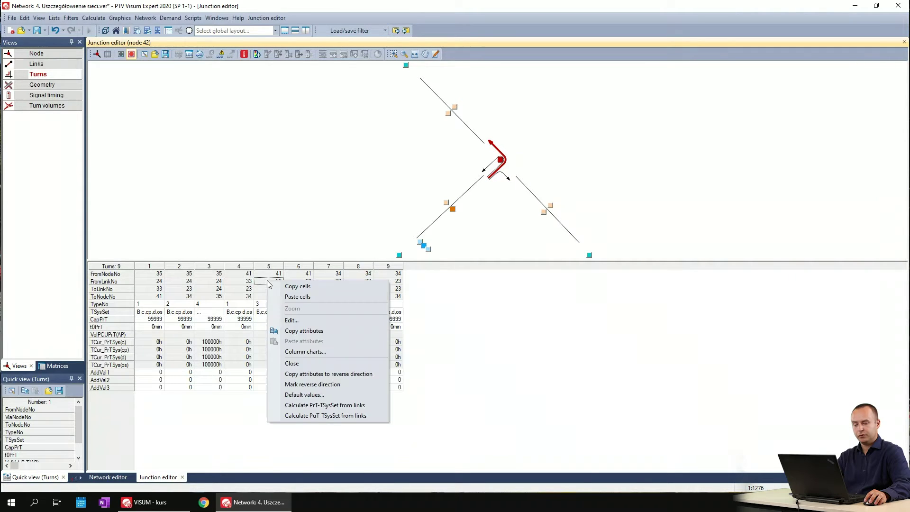
{"action": "left_click", "coordinate": [308, 369]}
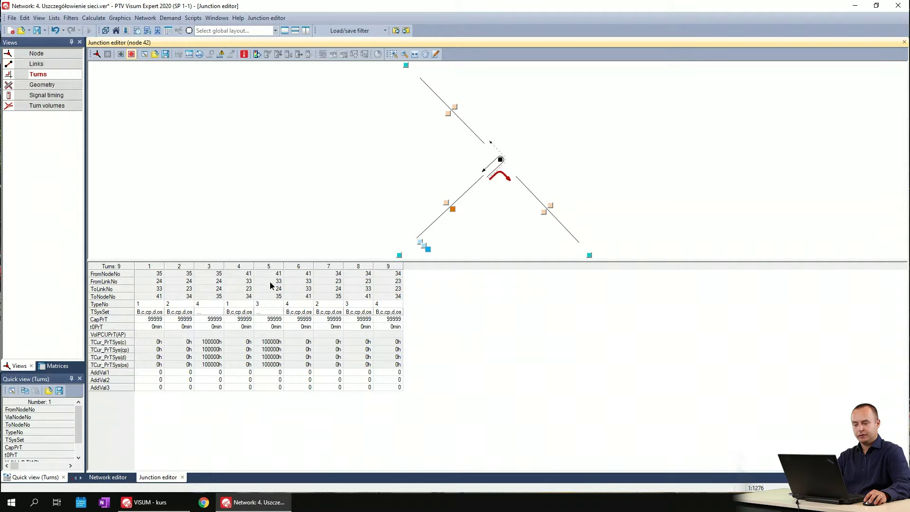
- Highlight the U-turn from link 33 and the turn from link 23 to link 24 to review both movements
{"action": "left_click", "coordinate": [296, 285]}
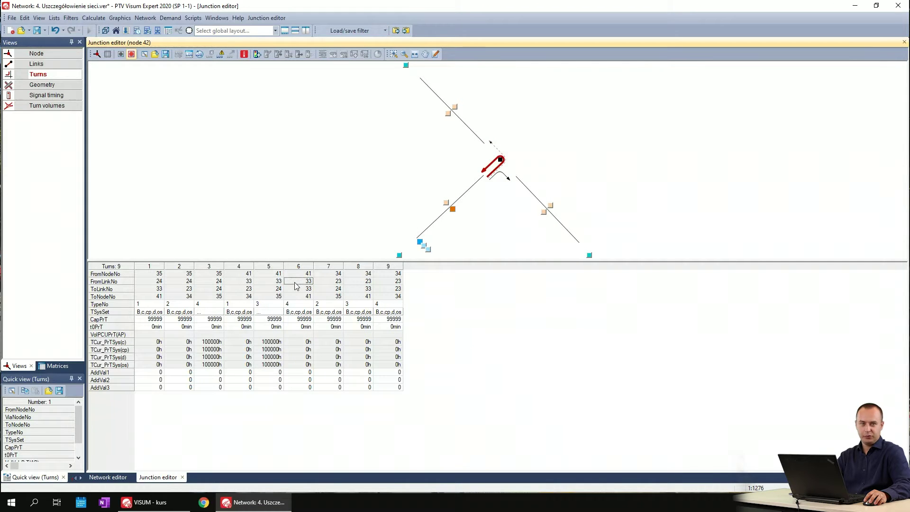
{"action": "left_click", "coordinate": [329, 284]}
{"action": "left_click", "coordinate": [306, 285]}
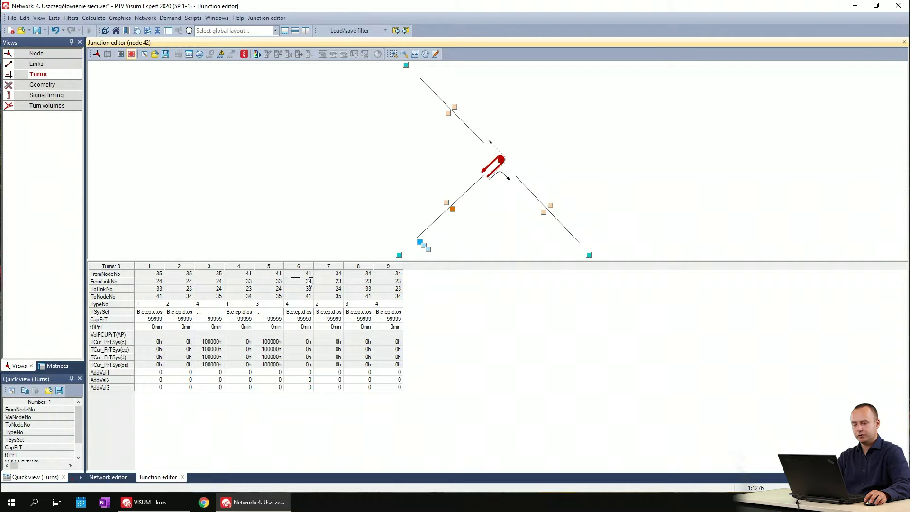
{"action": "left_click", "coordinate": [332, 282]}
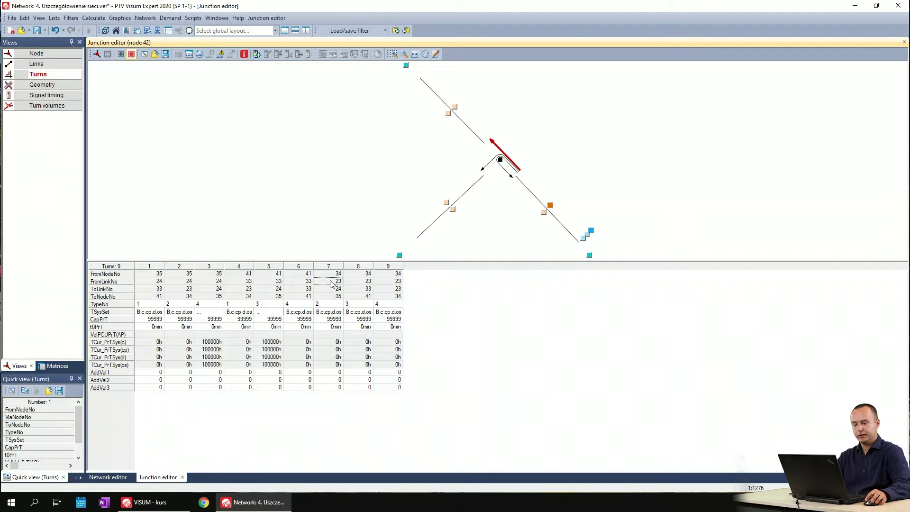
- Close the left turn from link 23 to link 33 and the U-turn from link 23 back to itself
{"action": "left_click", "coordinate": [352, 283]}
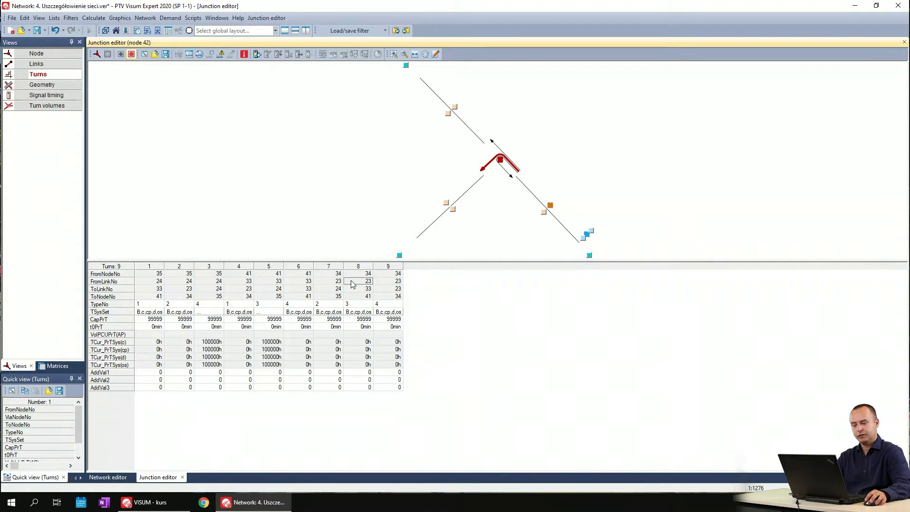
{"action": "right_click", "coordinate": [352, 283]}
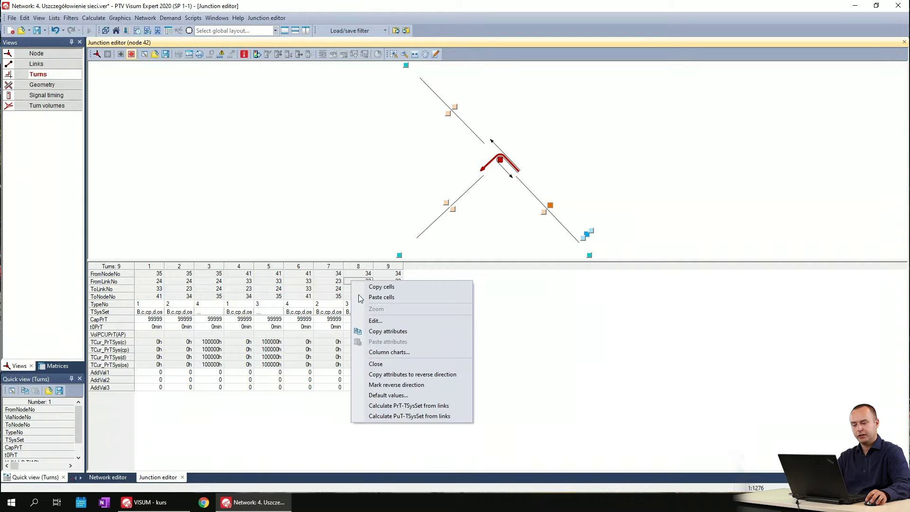
{"action": "left_click", "coordinate": [382, 363]}
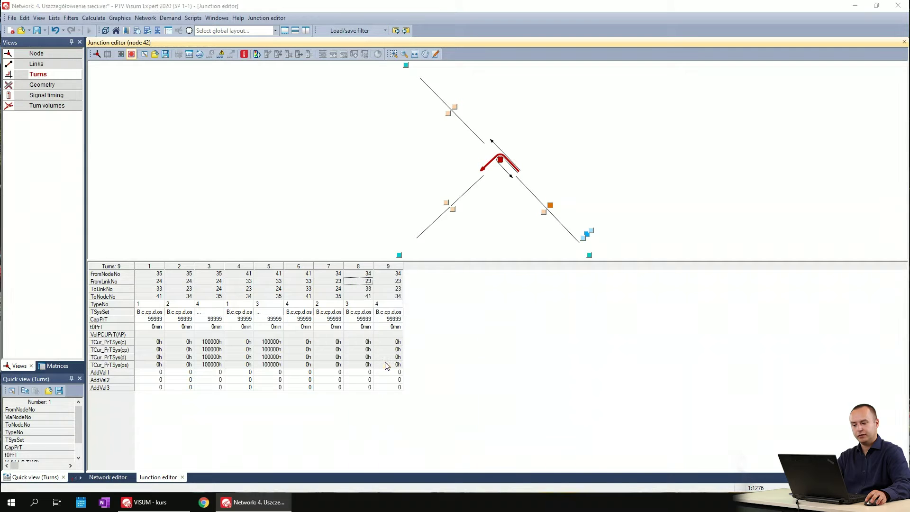
{"action": "left_click", "coordinate": [382, 282]}
{"action": "right_click", "coordinate": [382, 283]}
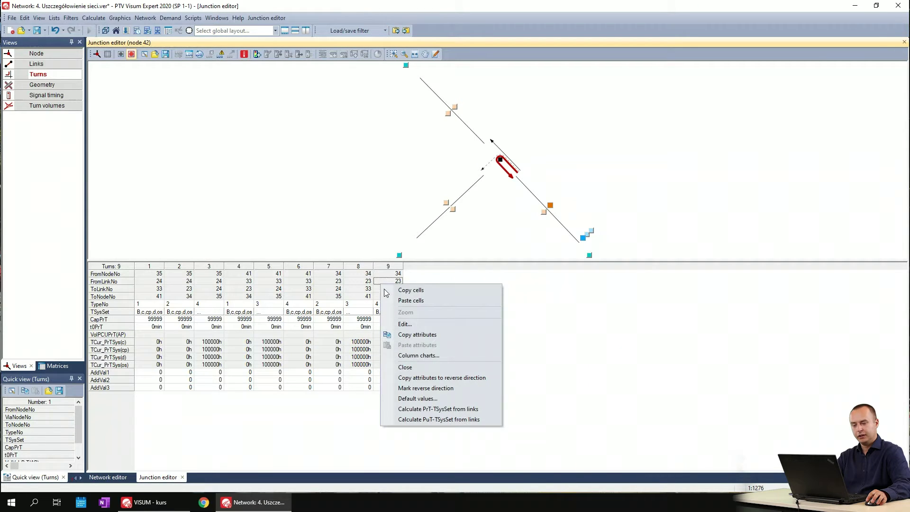
{"action": "left_click", "coordinate": [418, 367]}
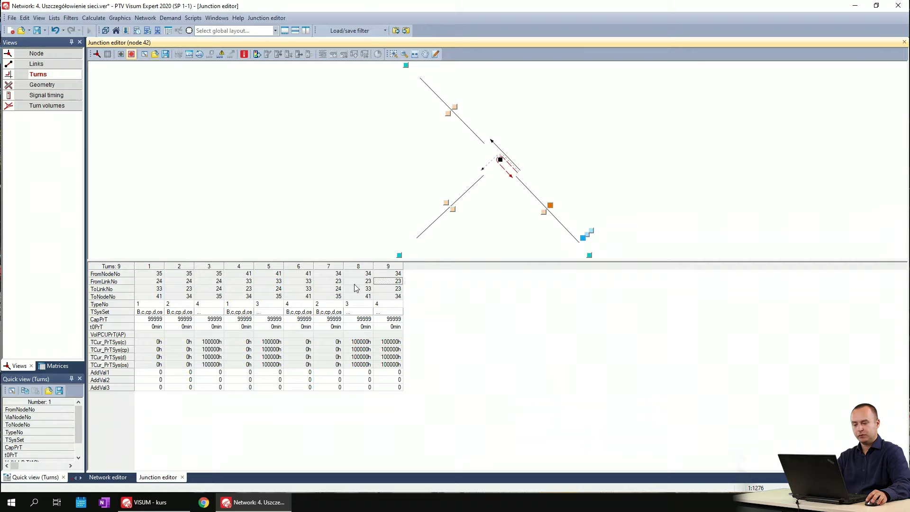
- Open the turn table of node 36 northwest of Politechnika and review the turns from link 26 and from link 25 to link 26
{"action": "left_click", "coordinate": [114, 478]}
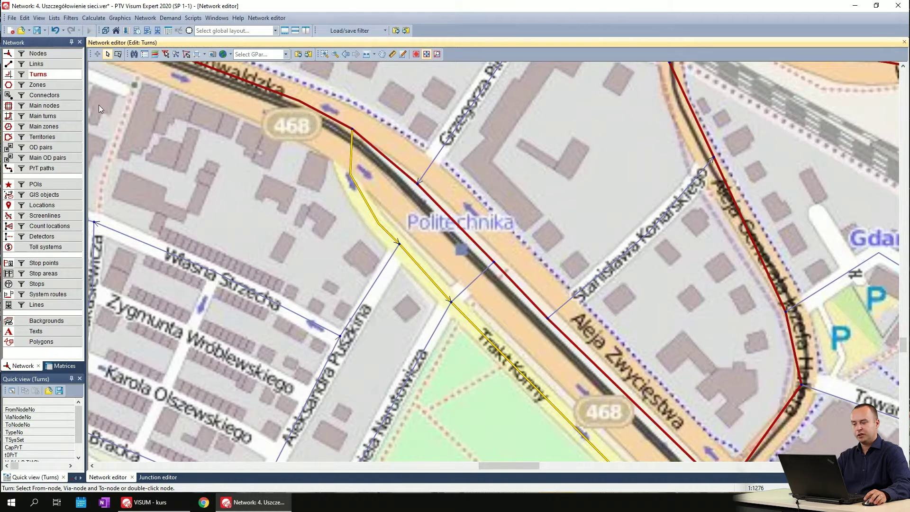
{"action": "left_click", "coordinate": [61, 53]}
{"action": "double_click", "coordinate": [352, 128]}
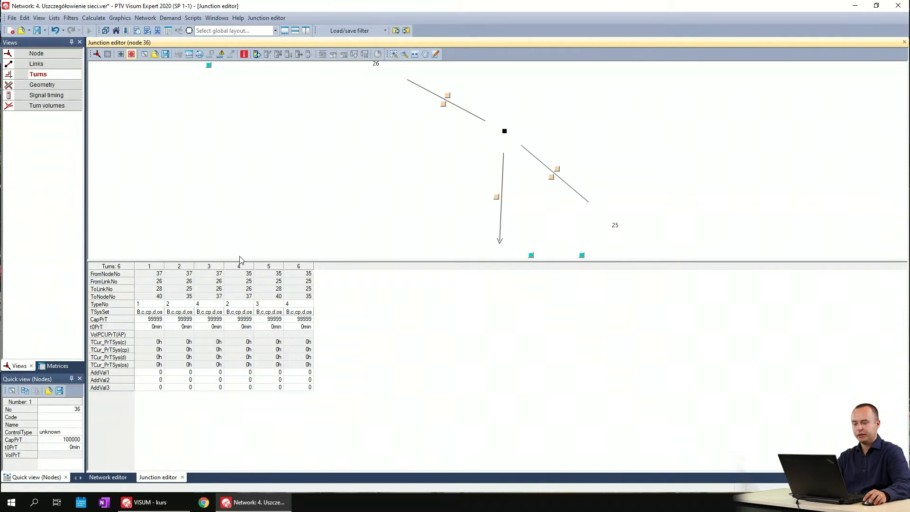
{"action": "left_click", "coordinate": [161, 266]}
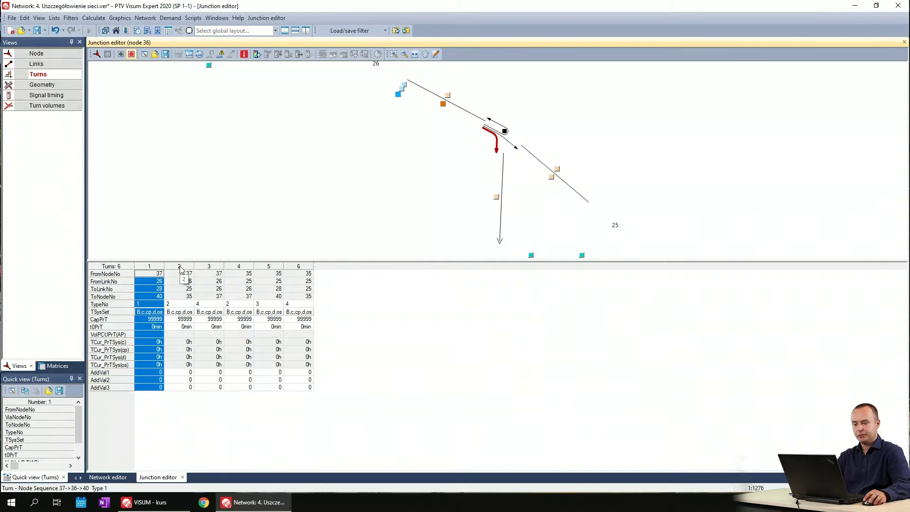
{"action": "left_click", "coordinate": [180, 267]}
{"action": "left_click", "coordinate": [210, 267]}
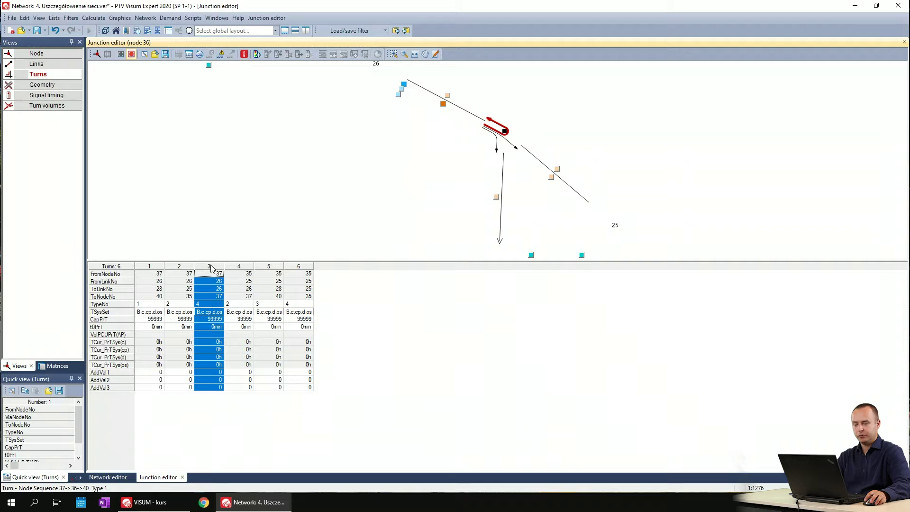
{"action": "left_click", "coordinate": [244, 269]}
- Close the left turn from link 25 to link 28 and highlight the U-turn on link 25
{"action": "left_click", "coordinate": [260, 269]}
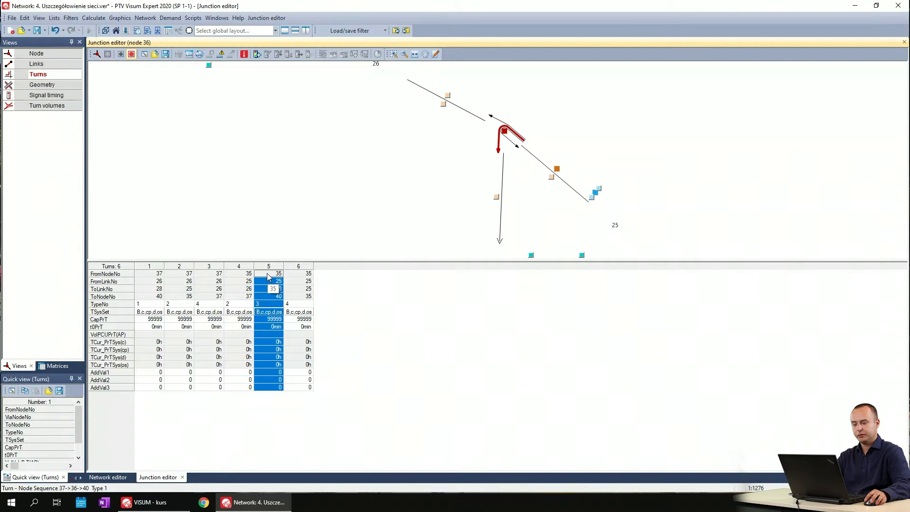
{"action": "right_click", "coordinate": [268, 274]}
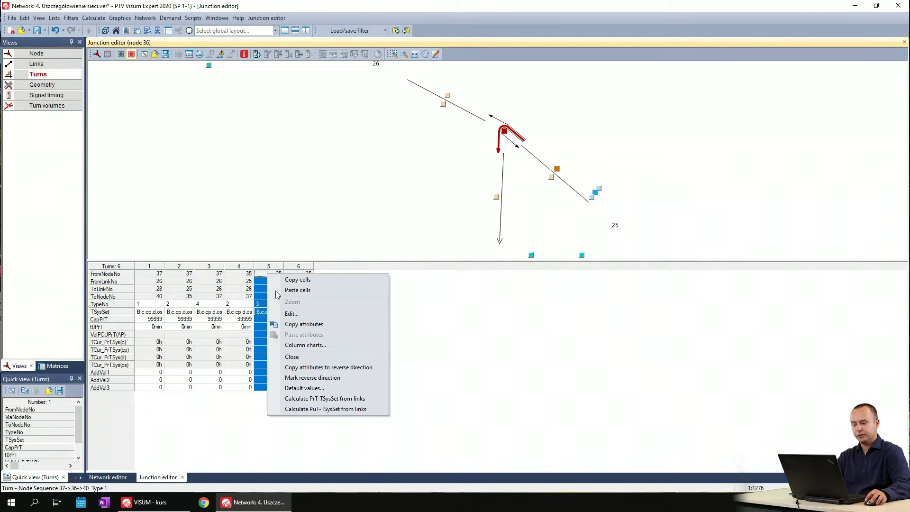
{"action": "left_click", "coordinate": [300, 357]}
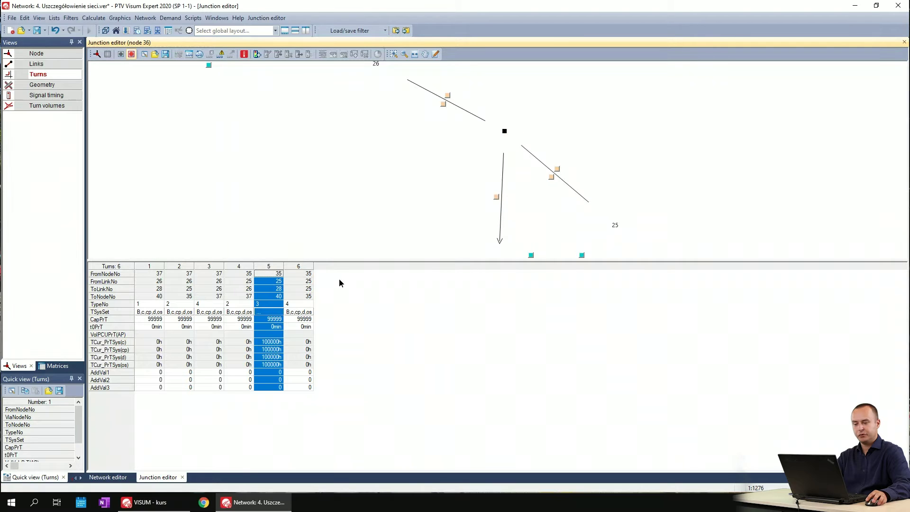
{"action": "left_click", "coordinate": [299, 275]}
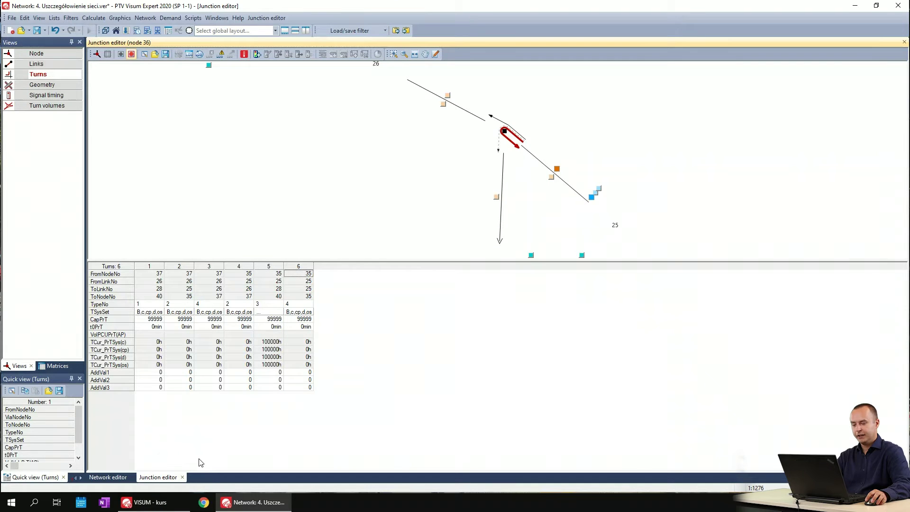
- Find four-leg intersection node 234 in the northwest of the network, check its location on the map and open its turn table
{"action": "left_click", "coordinate": [108, 477]}
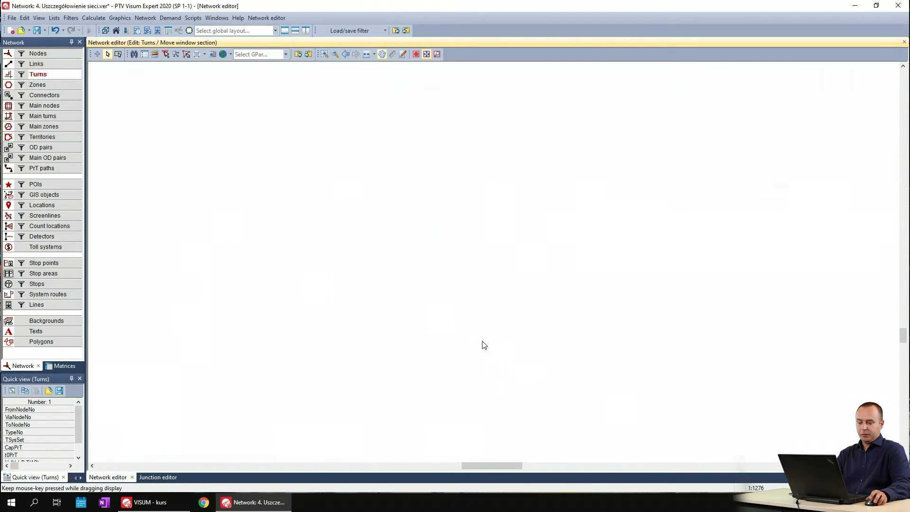
{"action": "scroll", "coordinate": [482, 341], "scroll_direction": "down", "scroll_amount": 5}
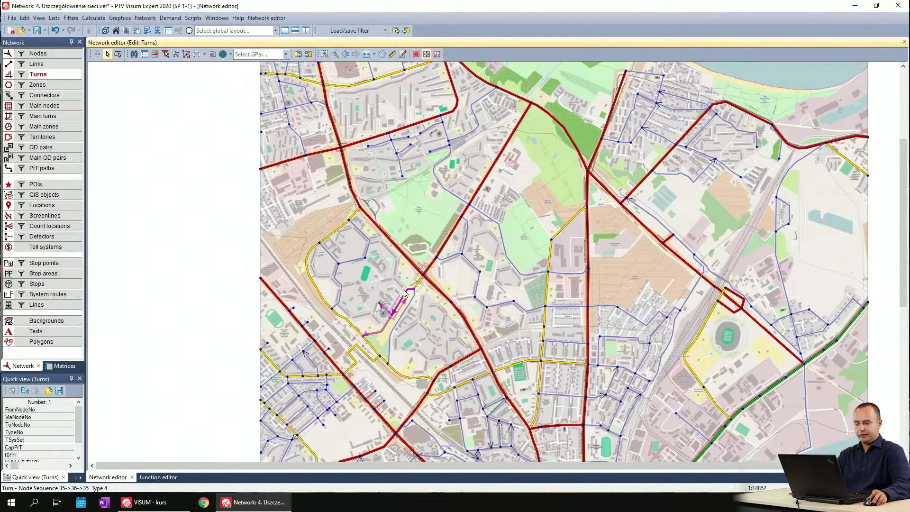
{"action": "left_click_drag", "start_coordinate": [404, 293], "coordinate": [441, 274]}
{"action": "scroll", "coordinate": [426, 276], "scroll_direction": "up", "scroll_amount": 1}
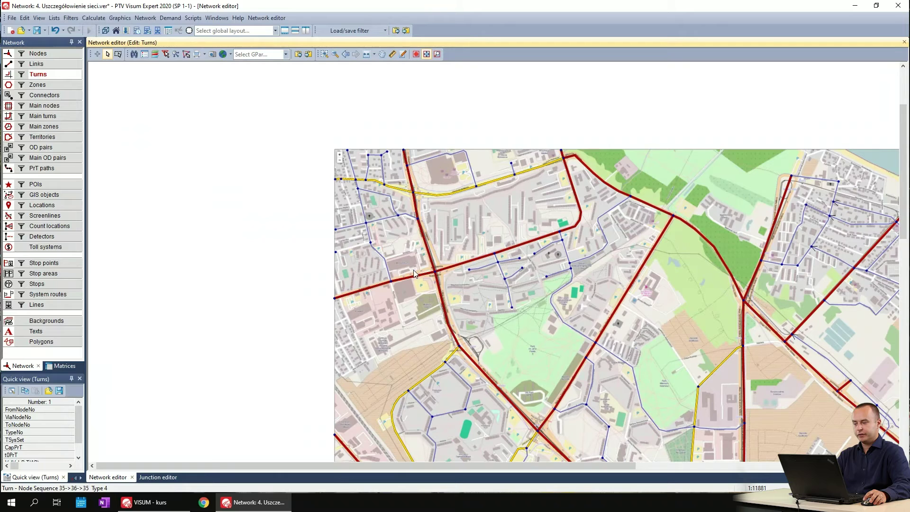
{"action": "left_click", "coordinate": [40, 53]}
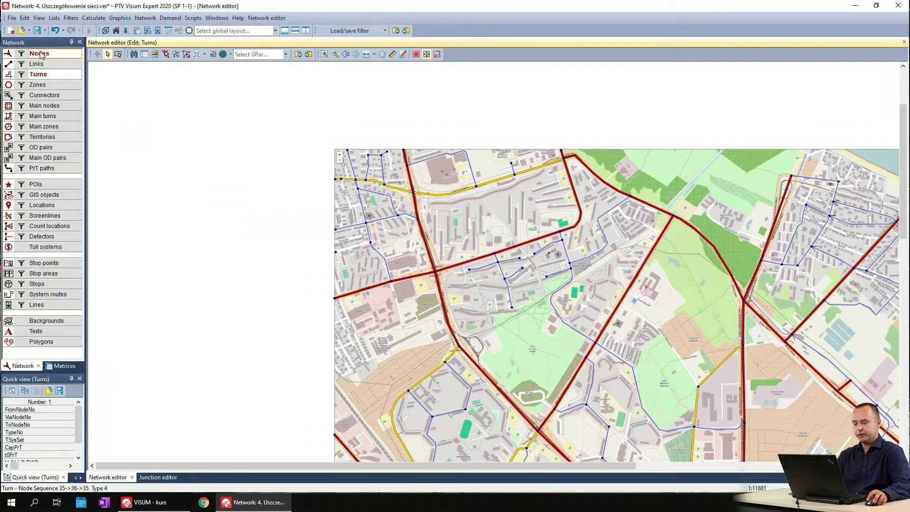
{"action": "double_click", "coordinate": [437, 271]}
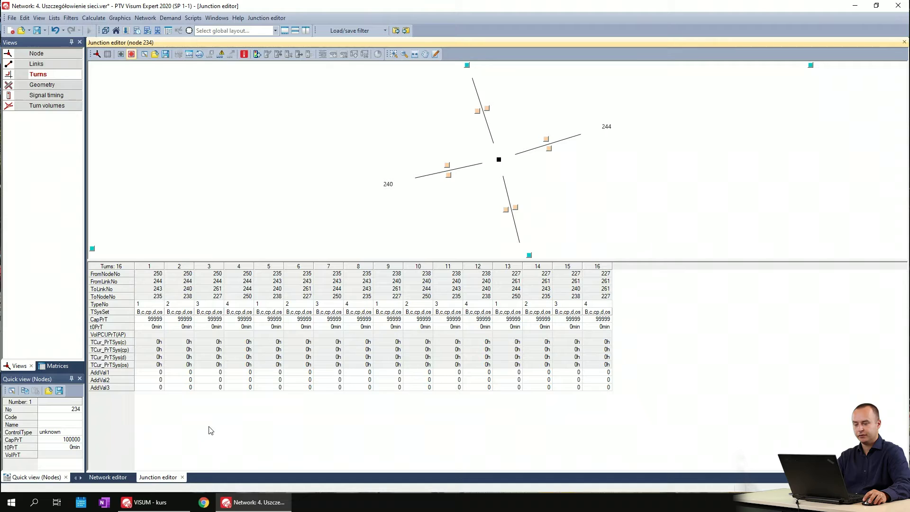
{"action": "left_click", "coordinate": [108, 477]}
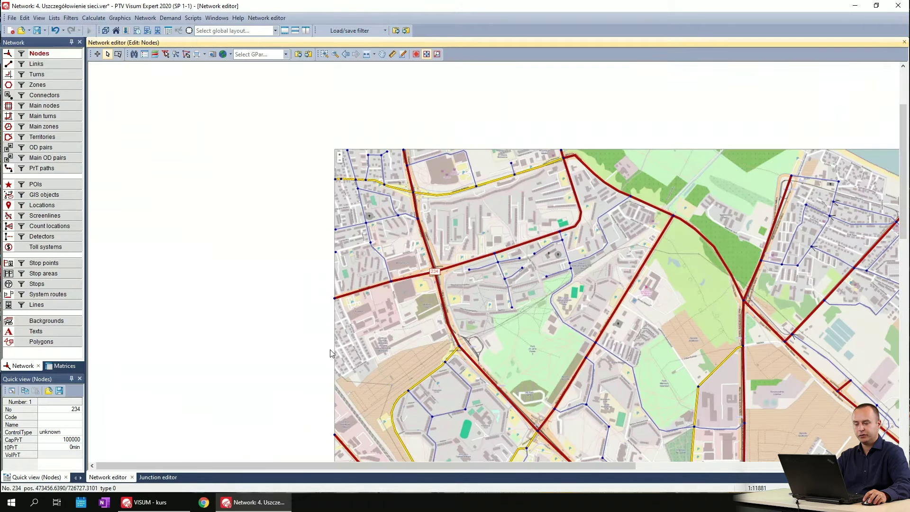
{"action": "double_click", "coordinate": [436, 270]}
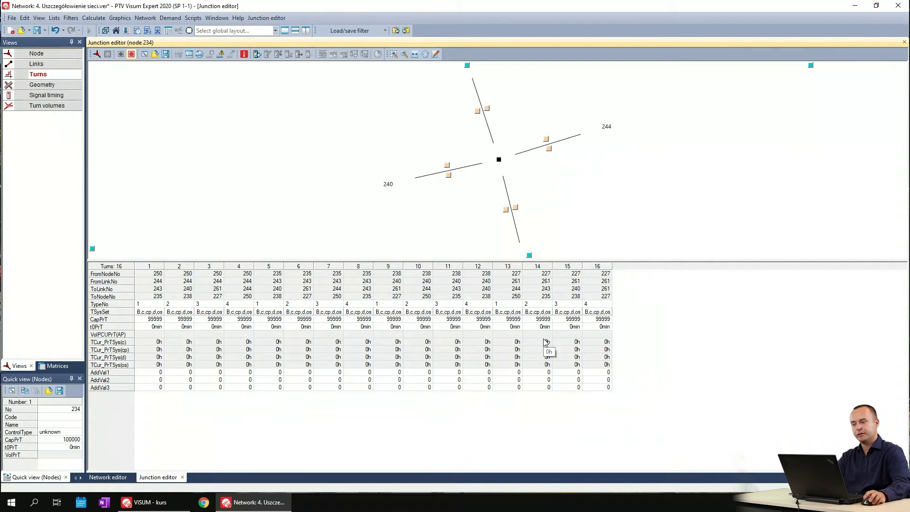
- Examine the geometry of node 234 in an enlarged drawing area, comparing its legs with the turn table
{"action": "left_click", "coordinate": [66, 87]}
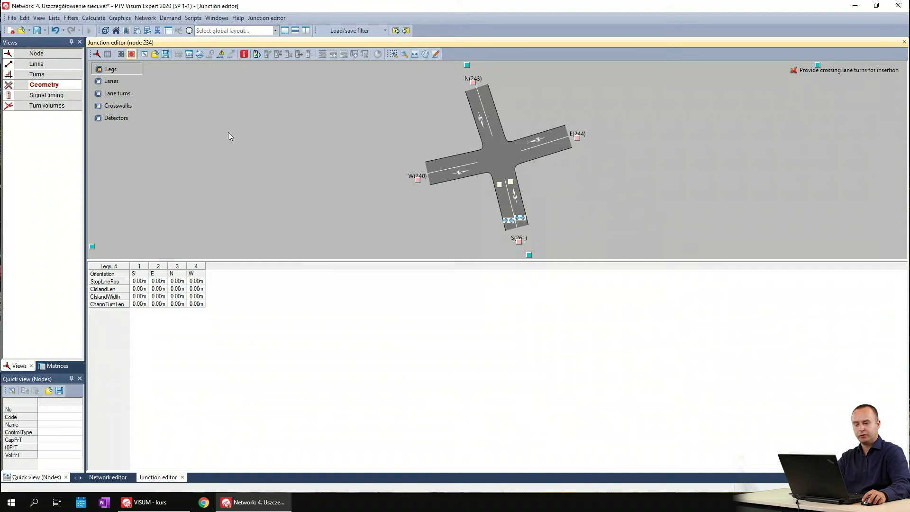
{"action": "left_click_drag", "start_coordinate": [469, 258], "coordinate": [470, 294]}
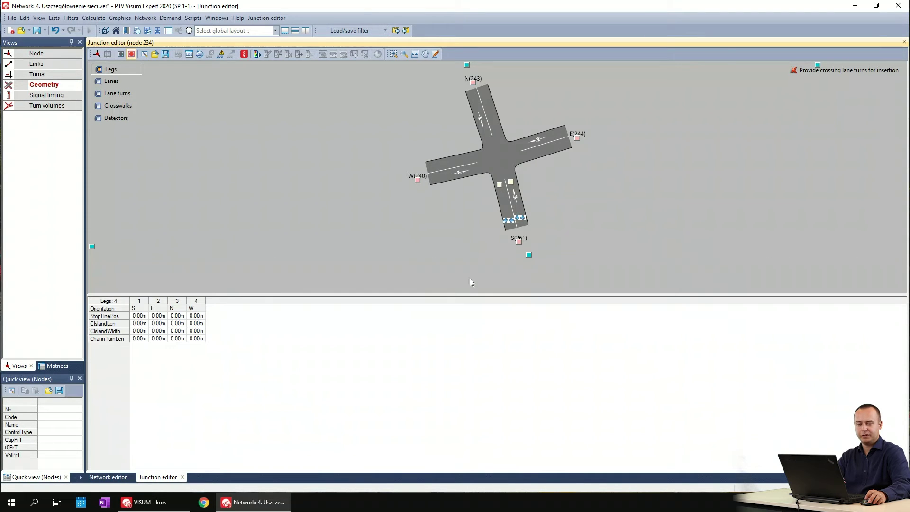
{"action": "scroll", "coordinate": [492, 170], "scroll_direction": "up", "scroll_amount": 1}
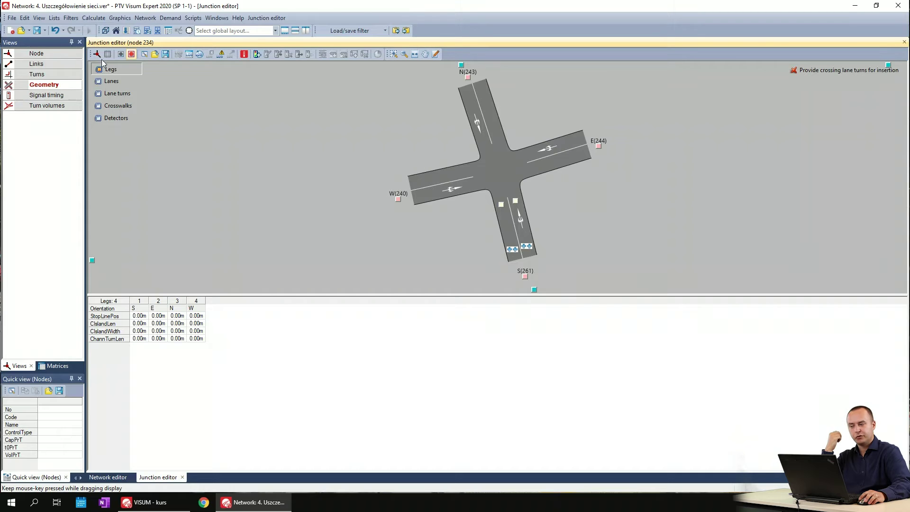
{"action": "left_click", "coordinate": [38, 74]}
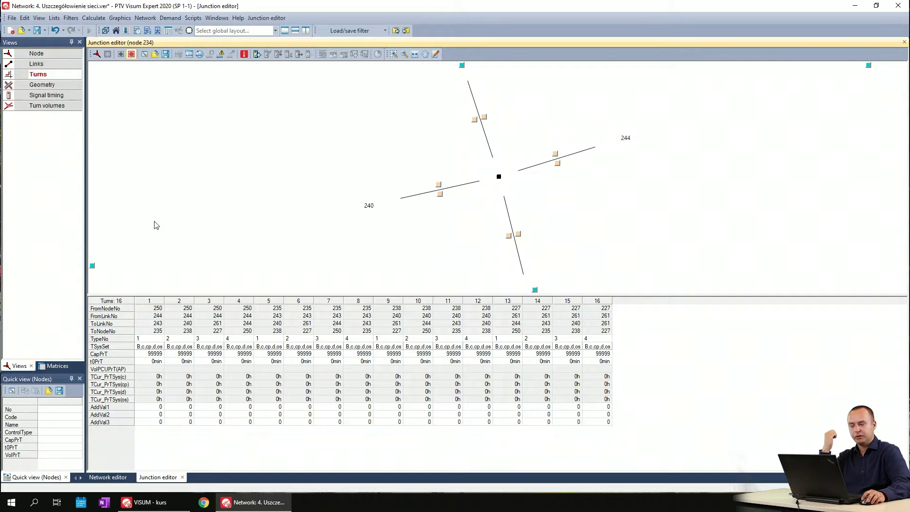
{"action": "left_click", "coordinate": [42, 85]}
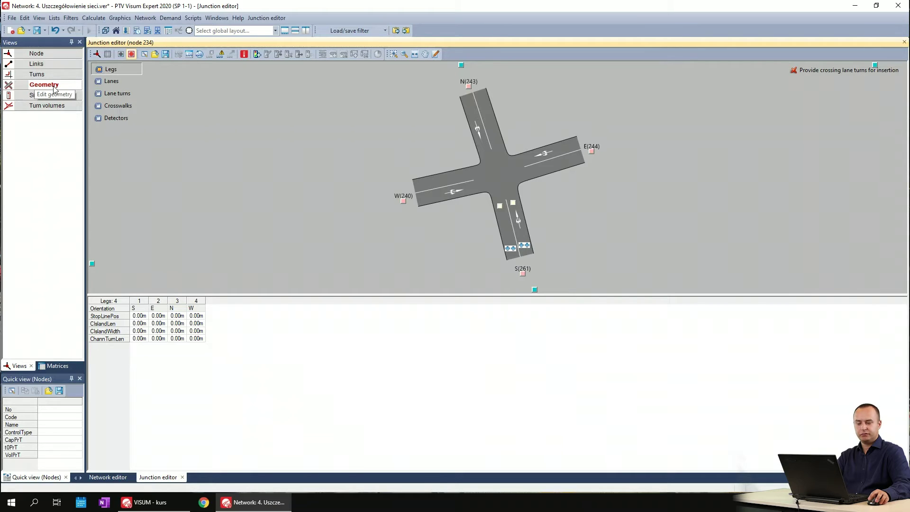
{"action": "left_click_drag", "start_coordinate": [491, 294], "coordinate": [490, 321]}
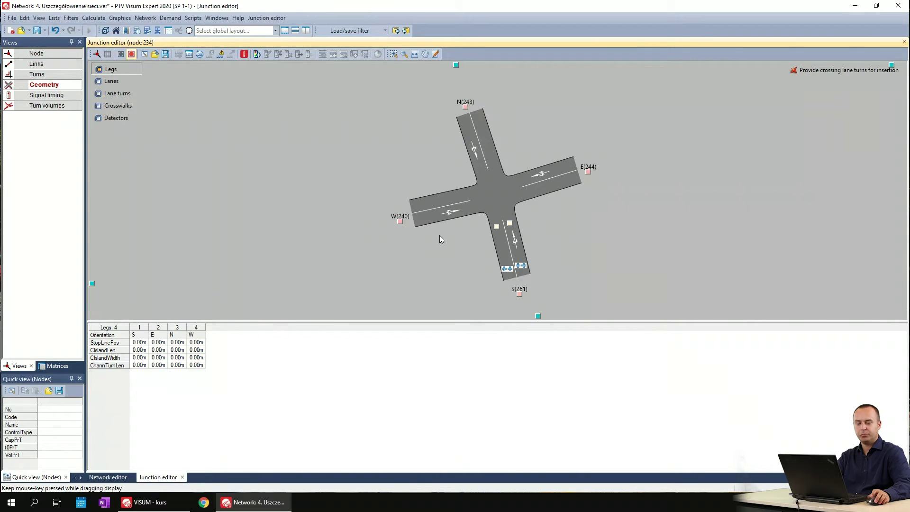
{"action": "scroll", "coordinate": [492, 223], "scroll_direction": "up", "scroll_amount": 1}
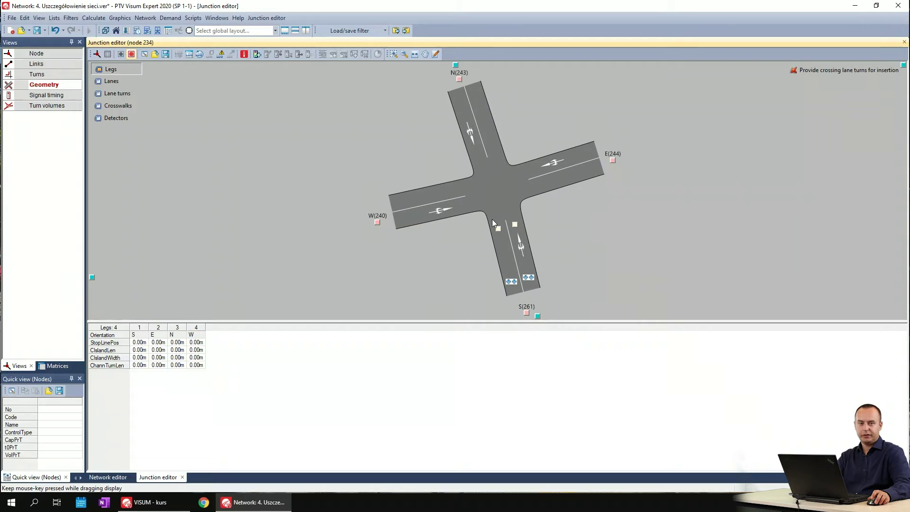
{"action": "left_click_drag", "start_coordinate": [457, 152], "coordinate": [453, 156]}
{"action": "scroll", "coordinate": [453, 156], "scroll_direction": "down", "scroll_amount": 1}
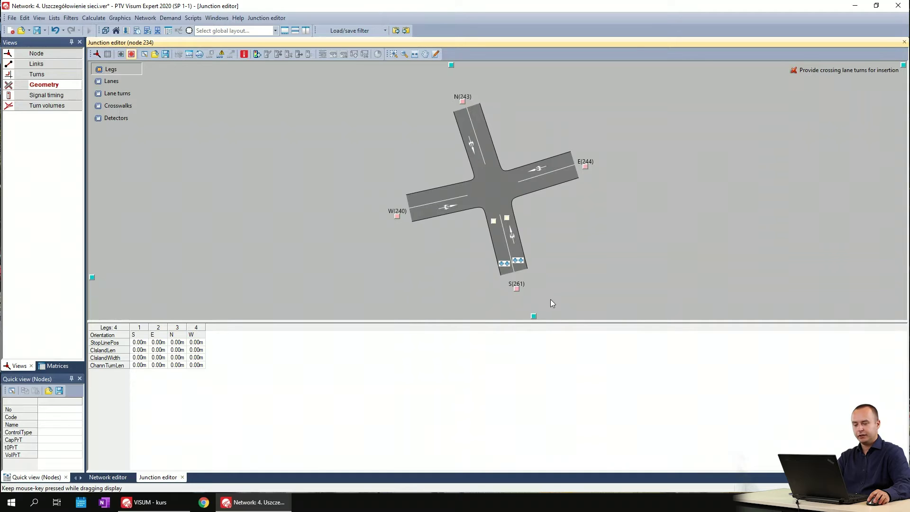
- Go back and forth between the geometry of adjacent nodes 227 and 234, then locate node 227 on the network map
{"action": "left_click", "coordinate": [534, 317]}
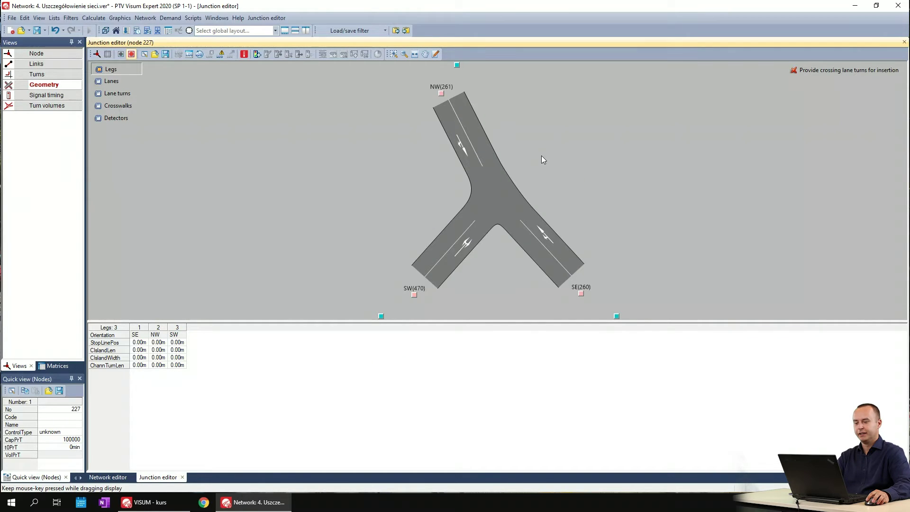
{"action": "left_click", "coordinate": [457, 65]}
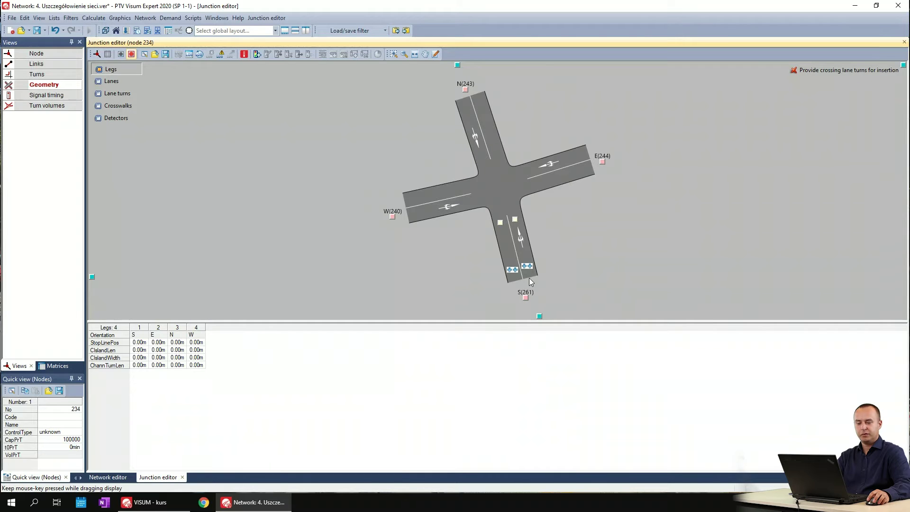
{"action": "left_click", "coordinate": [538, 316]}
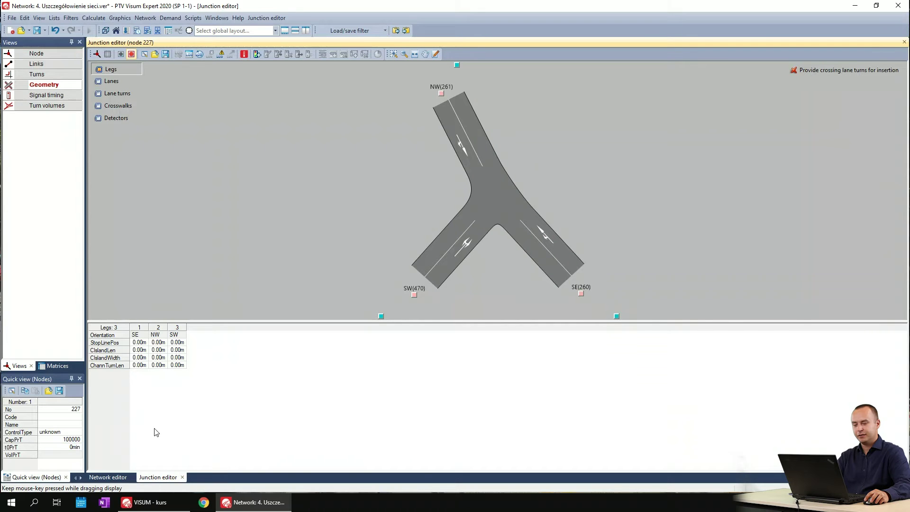
{"action": "left_click", "coordinate": [108, 477]}
{"action": "scroll", "coordinate": [435, 327], "scroll_direction": "down", "scroll_amount": 1}
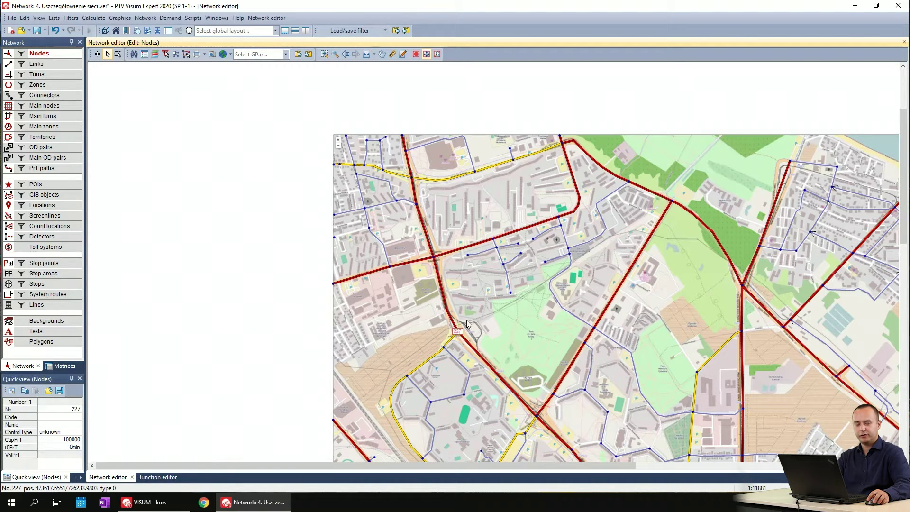
- Open the geometry of node 234 in the junction editor and select its west leg W(240)
{"action": "double_click", "coordinate": [434, 259]}
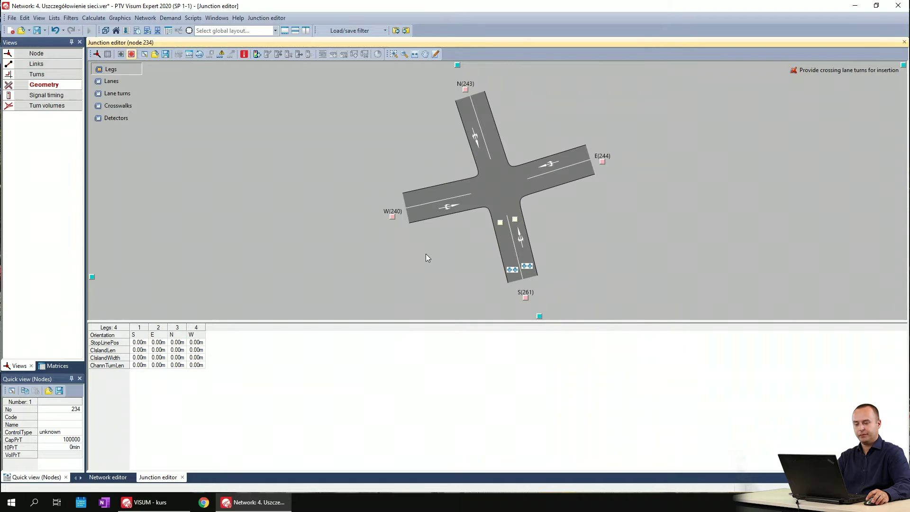
{"action": "left_click", "coordinate": [391, 217]}
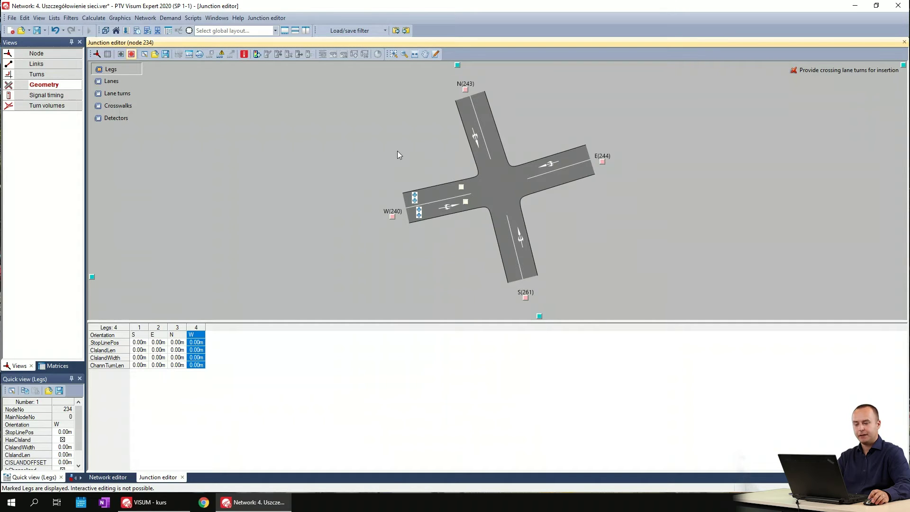
{"action": "scroll", "coordinate": [411, 206], "scroll_direction": "up", "scroll_amount": 3}
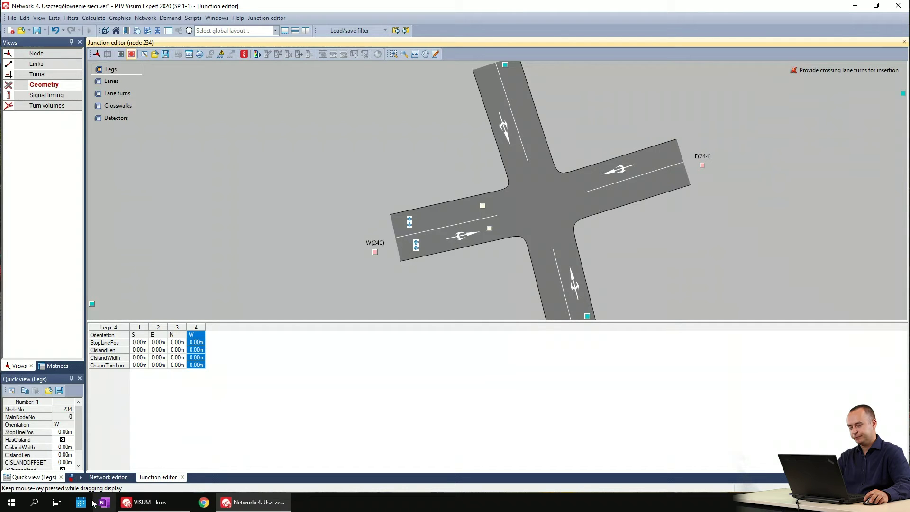
- Open Skrzyzowanie.png from the VISUM - kurs folder, examine the lanes and arrows on each leg, and return to PTV Visum
{"action": "left_click", "coordinate": [145, 502]}
{"action": "double_click", "coordinate": [185, 212]}
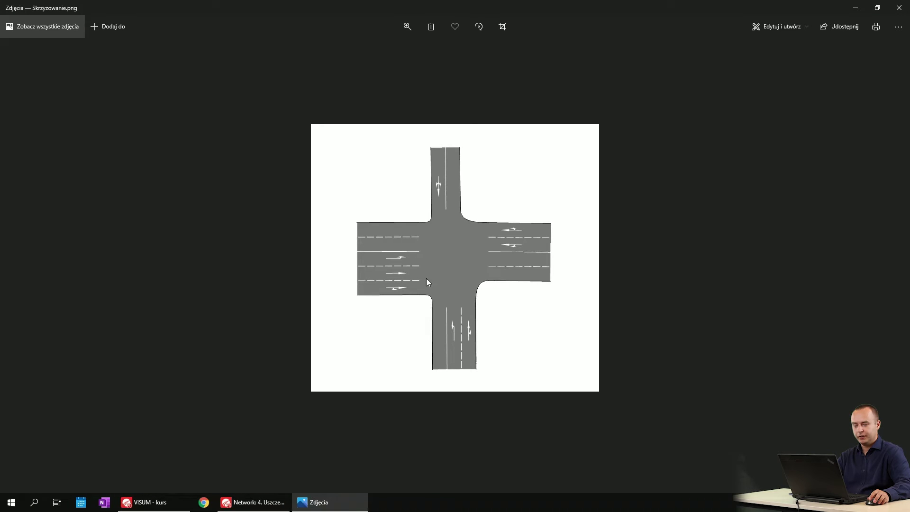
{"action": "scroll", "coordinate": [439, 280], "scroll_direction": "up", "scroll_amount": 2}
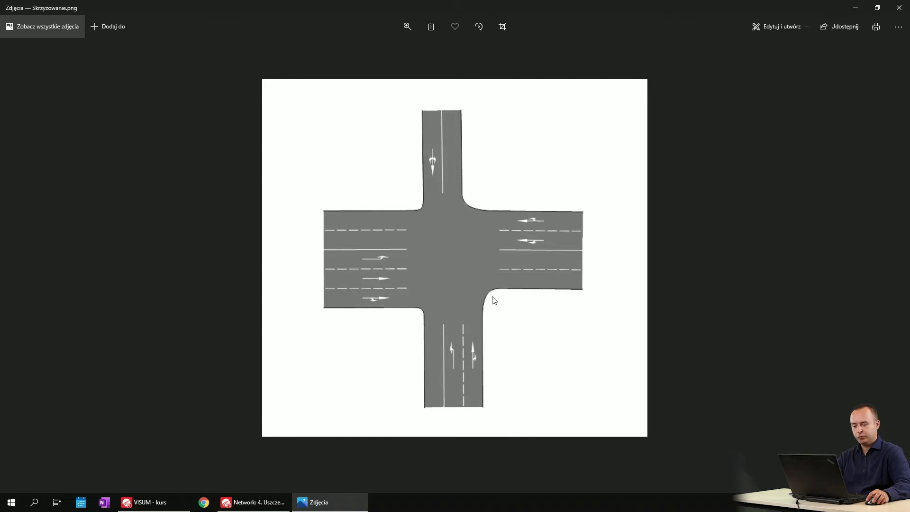
{"action": "left_click", "coordinate": [264, 506]}
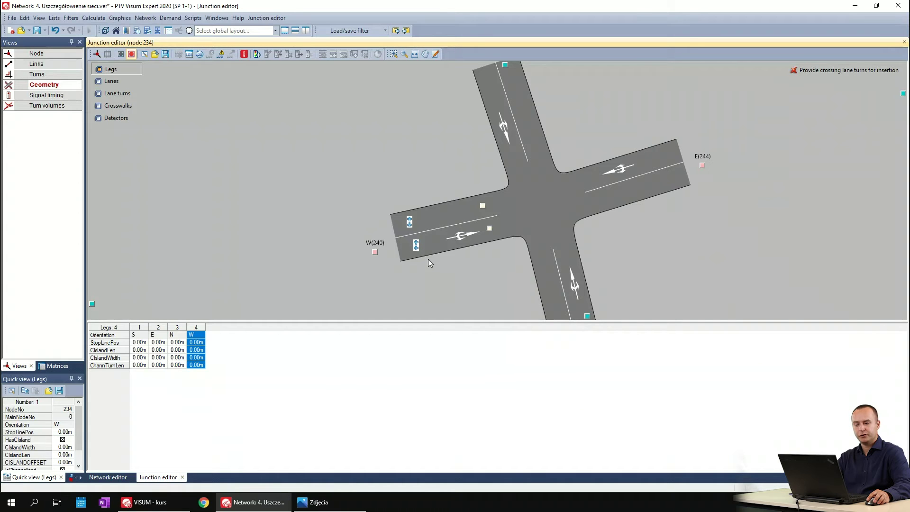
- Add an approach lane on the outer side of leg W(240), delete it, and add one on the inner side instead
{"action": "left_click", "coordinate": [416, 247]}
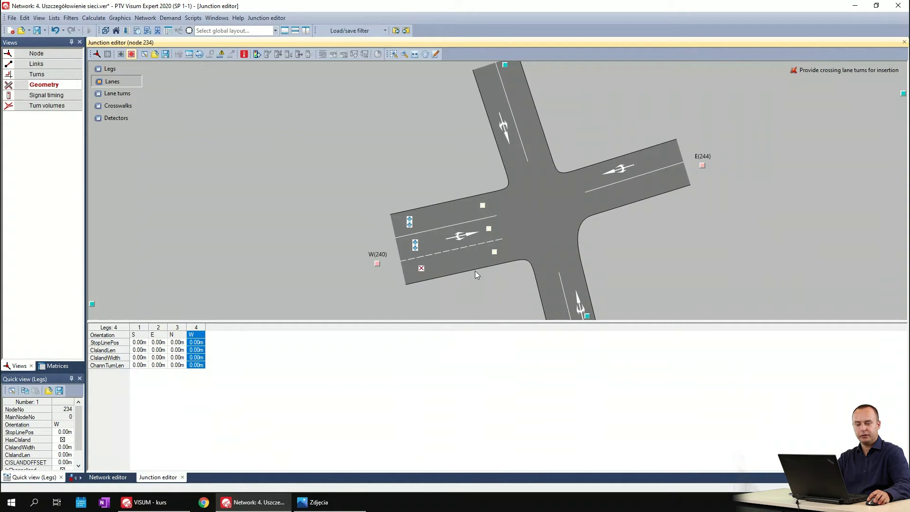
{"action": "left_click", "coordinate": [422, 269]}
{"action": "left_click", "coordinate": [416, 245]}
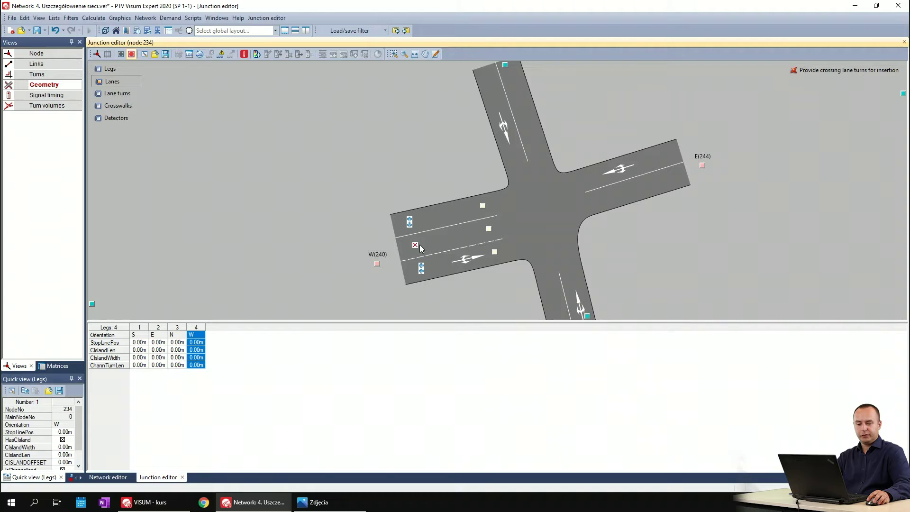
- Compare the lane turns of the two approach lanes on leg W(240), lanes 2 and 3 of link 240
{"action": "left_click", "coordinate": [488, 229]}
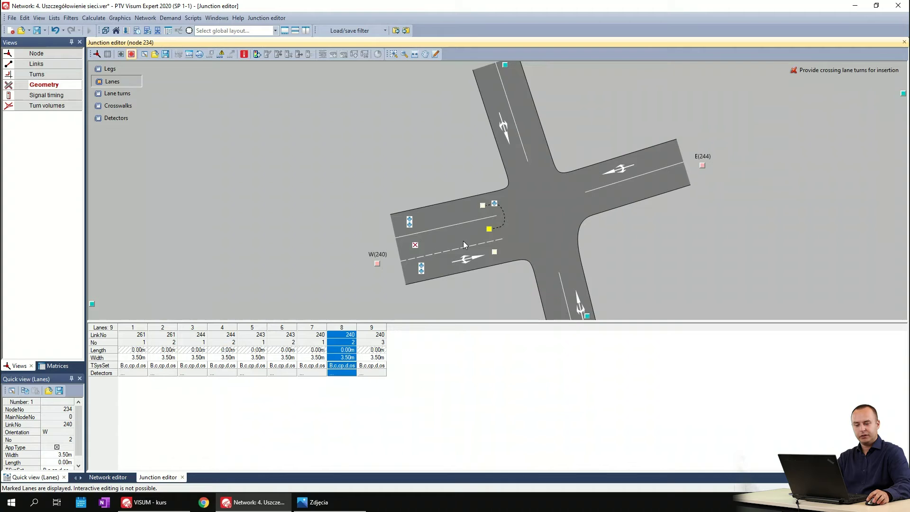
{"action": "left_click", "coordinate": [491, 232]}
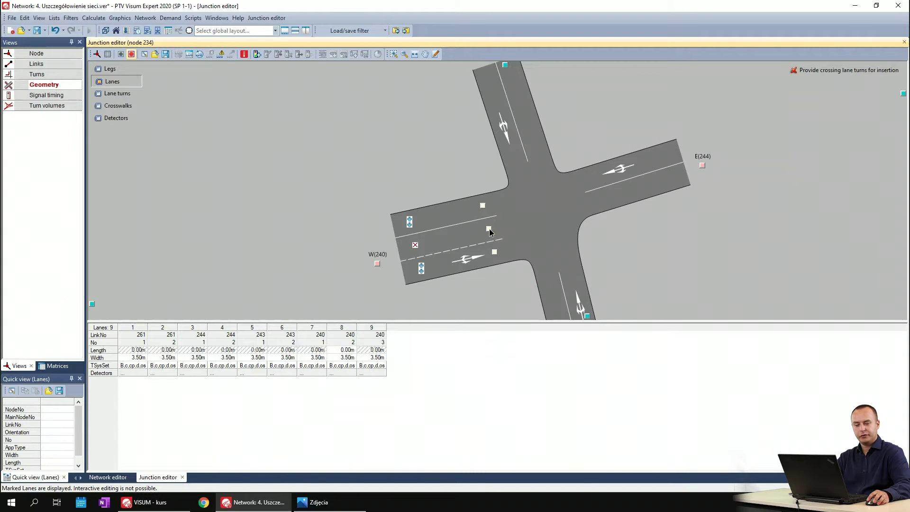
{"action": "left_click", "coordinate": [493, 233]}
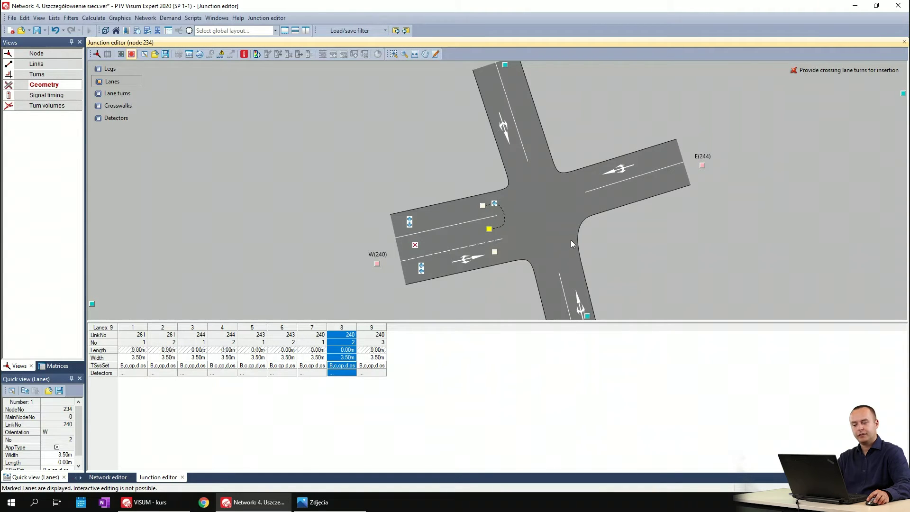
{"action": "left_click", "coordinate": [490, 231]}
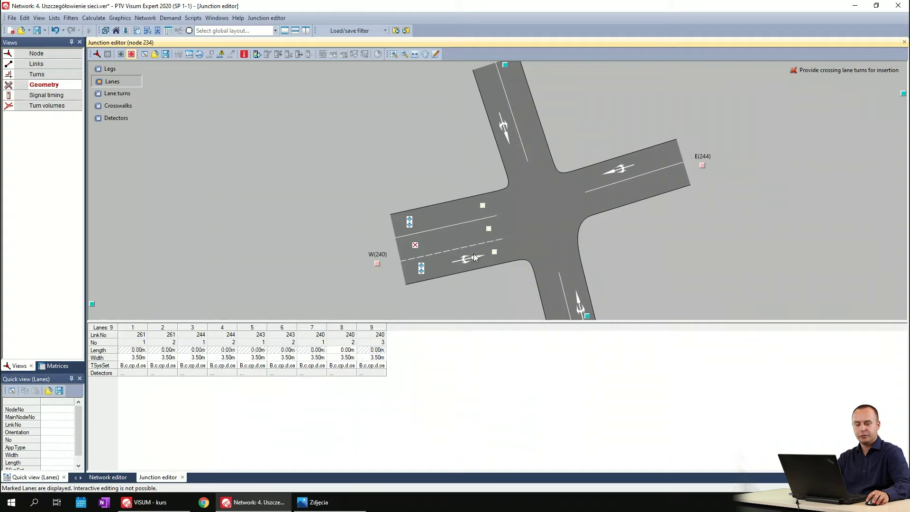
{"action": "left_click", "coordinate": [494, 252]}
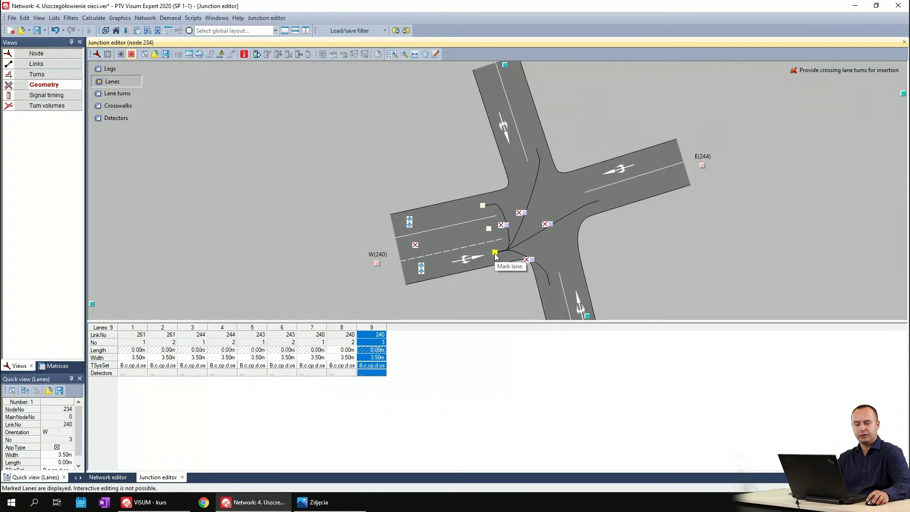
{"action": "left_click", "coordinate": [489, 229], "text": "ctrl"}
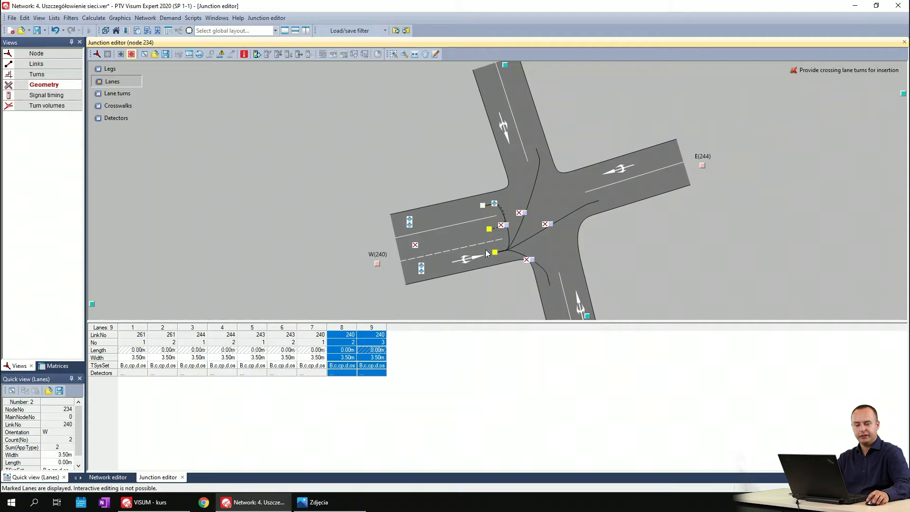
{"action": "left_click", "coordinate": [489, 228], "text": "ctrl"}
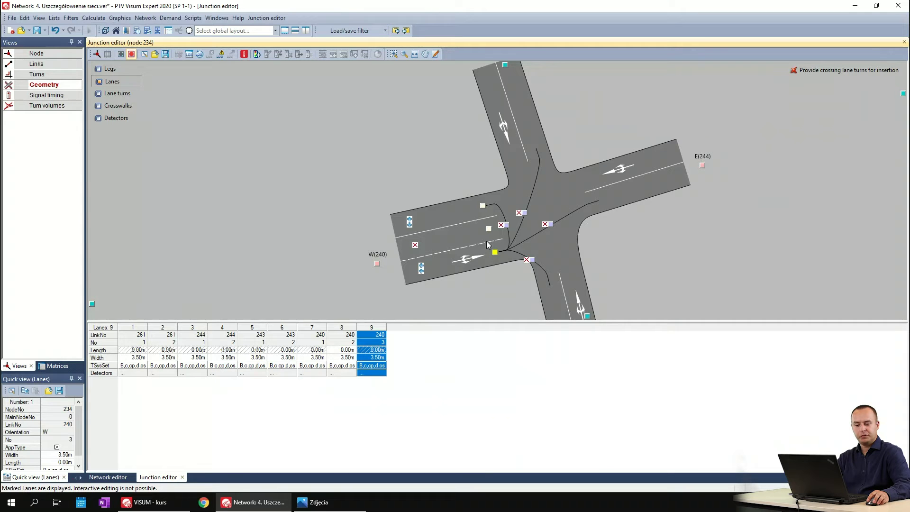
{"action": "left_click", "coordinate": [494, 267]}
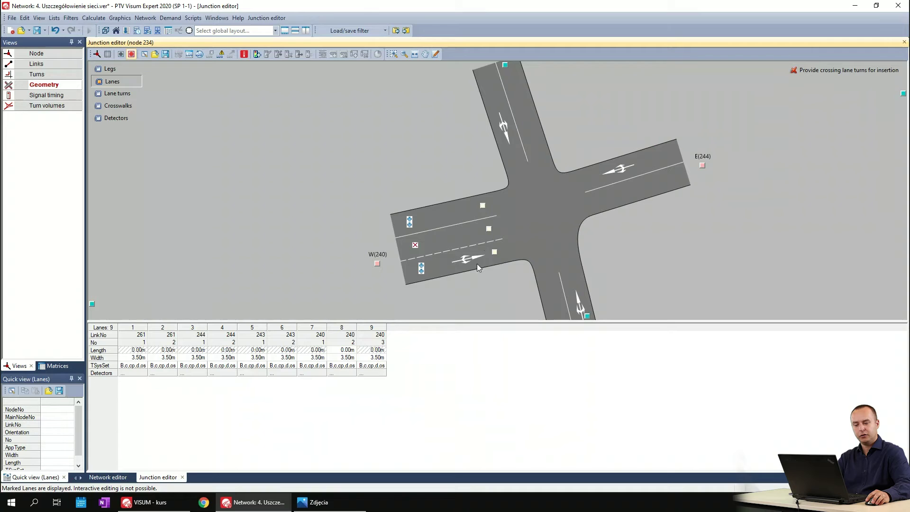
{"action": "left_click", "coordinate": [495, 252]}
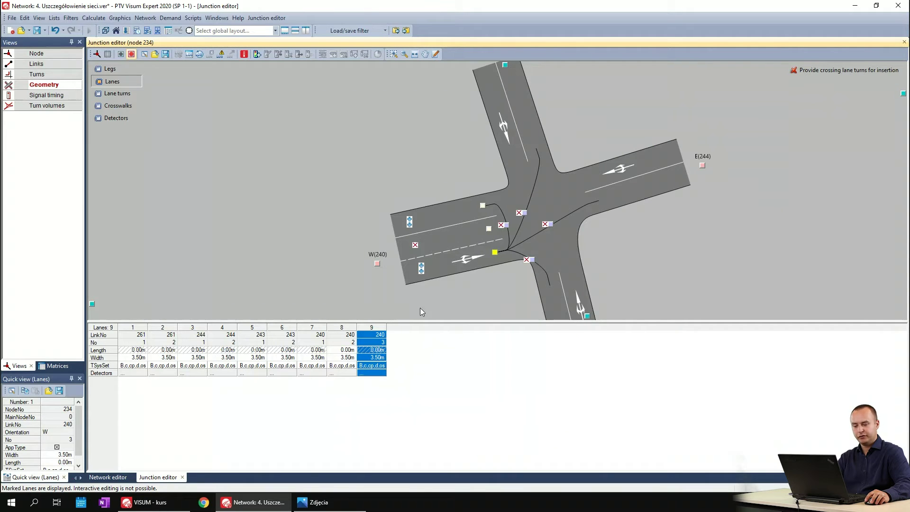
- Check the reference image and remove the U-turn and left turn from the outer approach lane of leg W(240)
{"action": "left_click", "coordinate": [306, 502]}
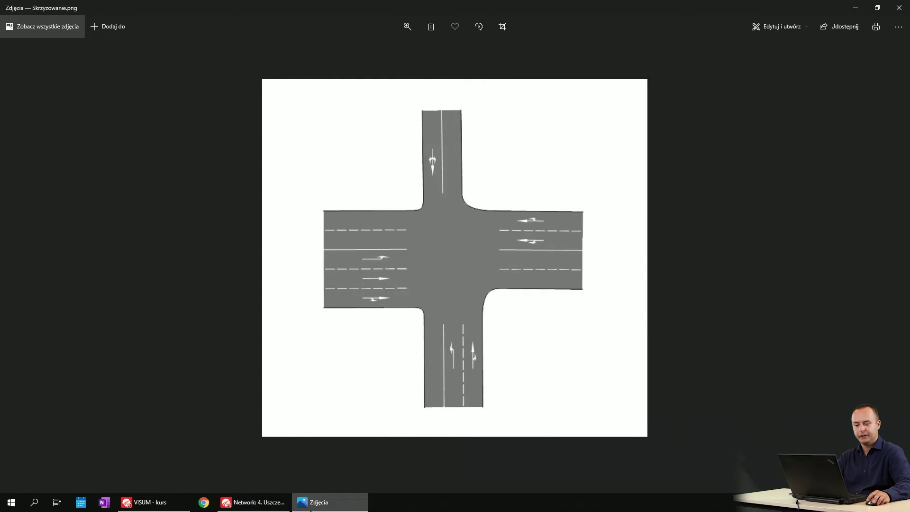
{"action": "left_click", "coordinate": [313, 502]}
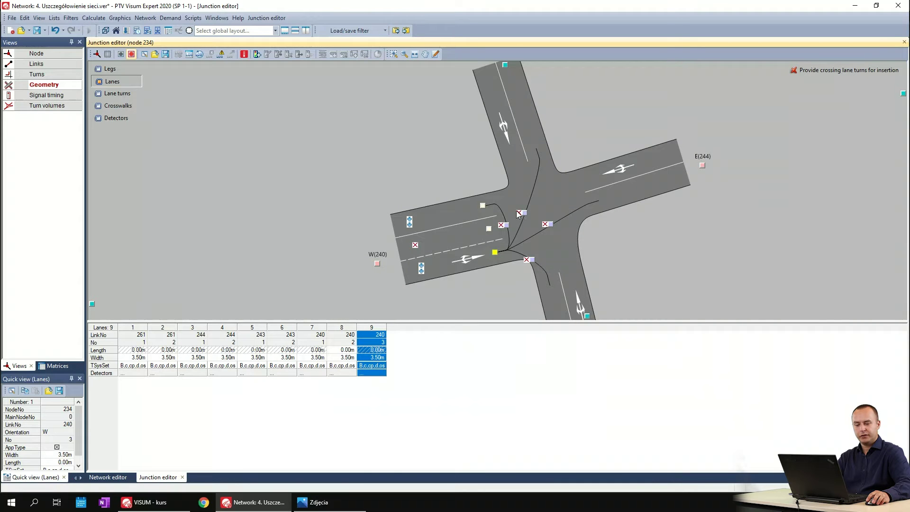
{"action": "left_click", "coordinate": [504, 229]}
{"action": "left_click", "coordinate": [502, 226]}
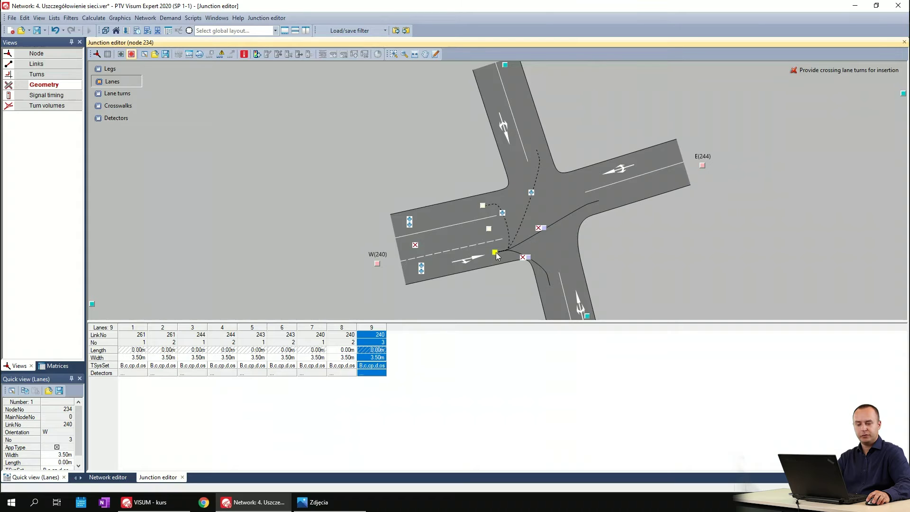
- Add a left turn towards the north leg N(243) from the inner approach lane of leg W(240)
{"action": "left_click_drag", "start_coordinate": [495, 255], "coordinate": [489, 230]}
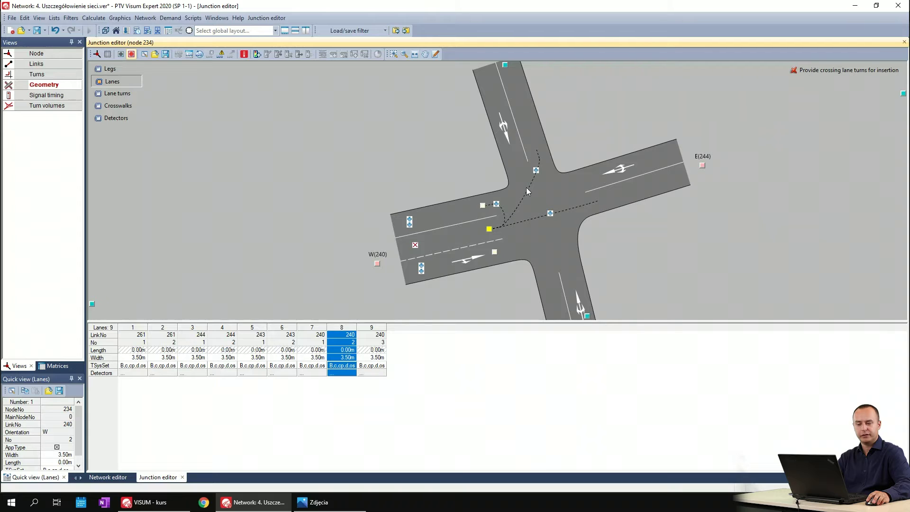
{"action": "left_click_drag", "start_coordinate": [535, 170], "coordinate": [533, 188]}
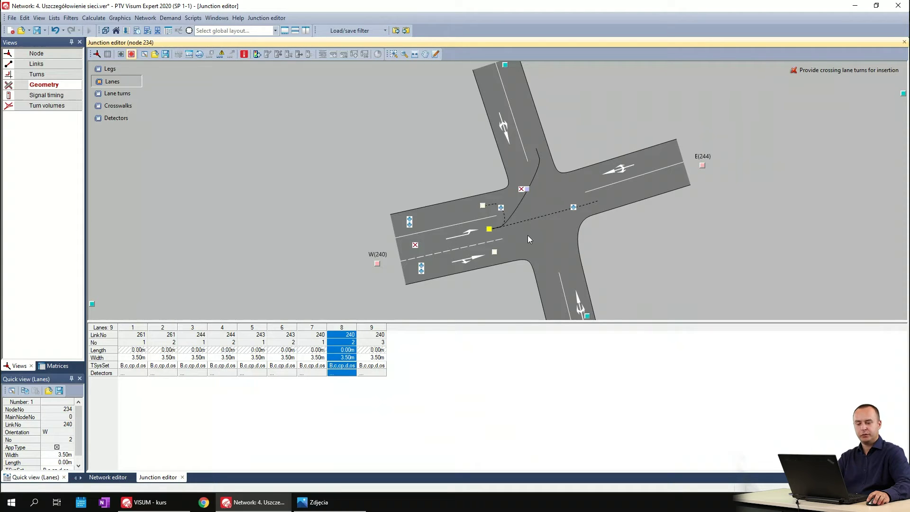
{"action": "left_click", "coordinate": [574, 205]}
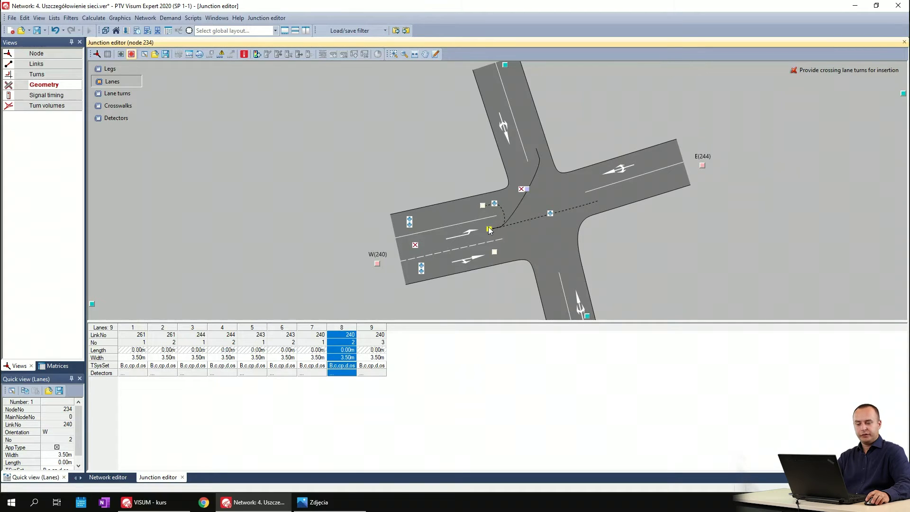
{"action": "left_click", "coordinate": [482, 242]}
- Compare the west leg's lanes and the possible turns of its inner approach lane with the reference intersection image
{"action": "left_click", "coordinate": [315, 502]}
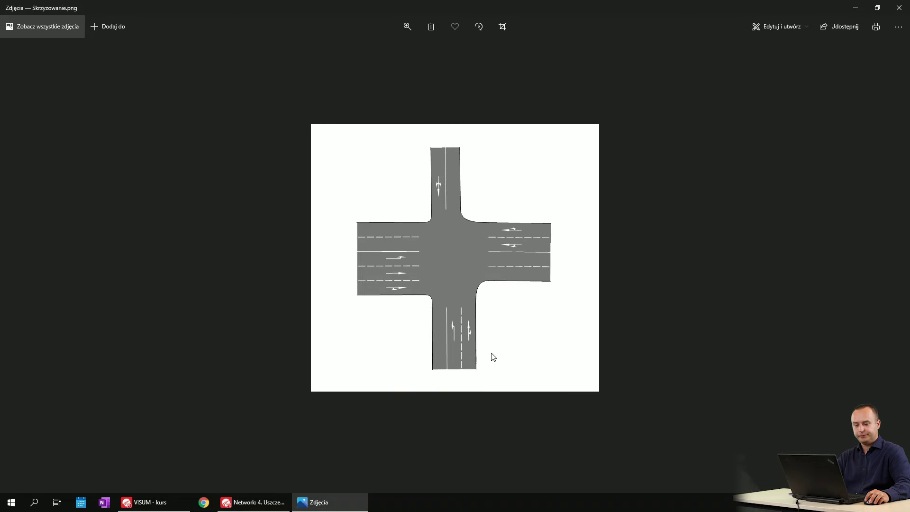
{"action": "left_click", "coordinate": [329, 502]}
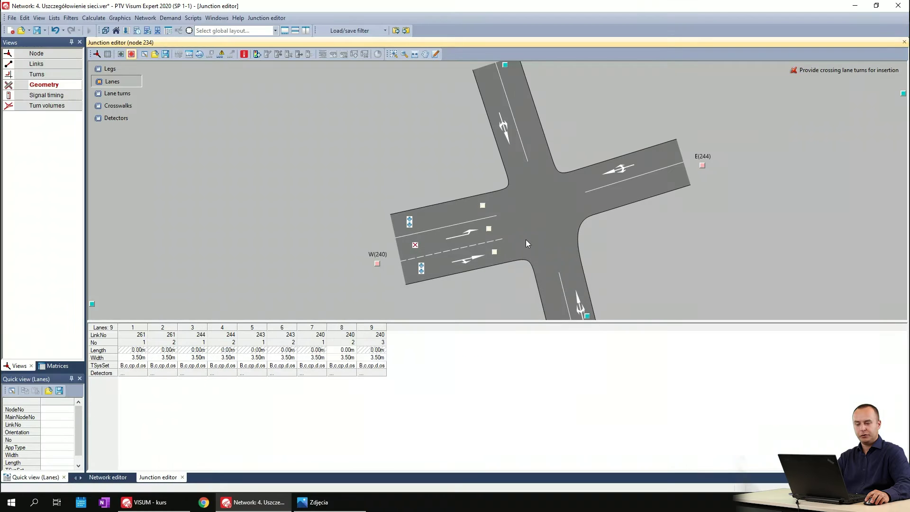
{"action": "left_click", "coordinate": [488, 230]}
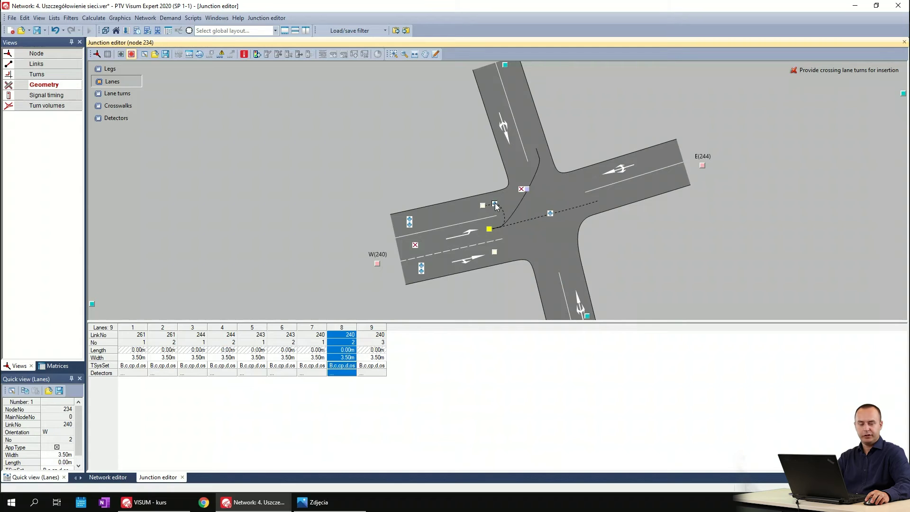
{"action": "left_click", "coordinate": [489, 231]}
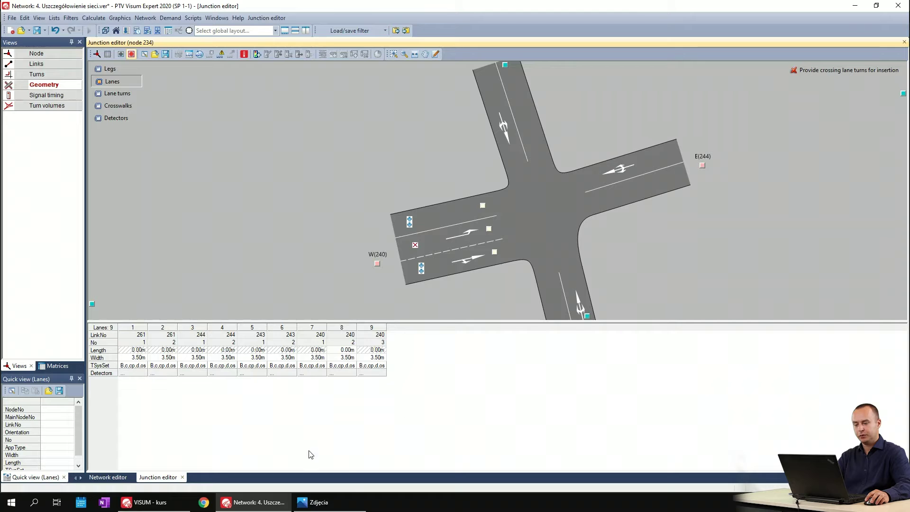
{"action": "left_click", "coordinate": [329, 504]}
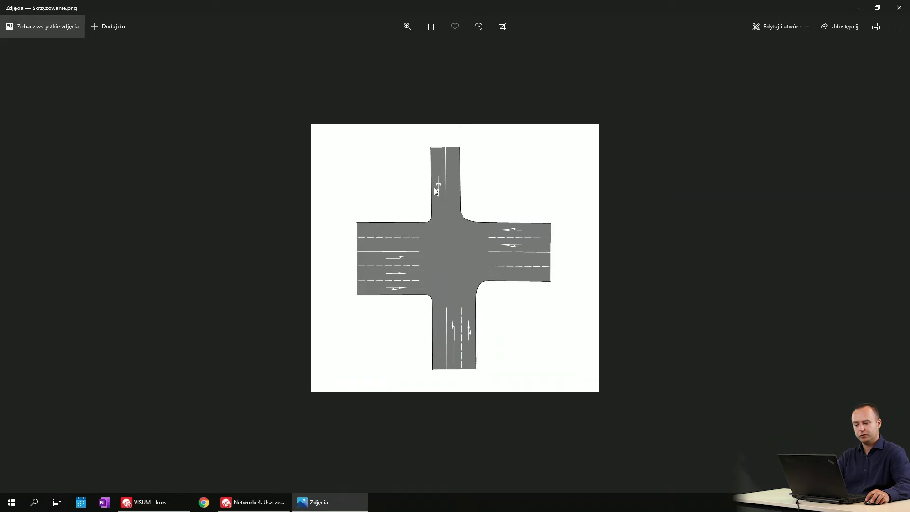
{"action": "left_click", "coordinate": [345, 500]}
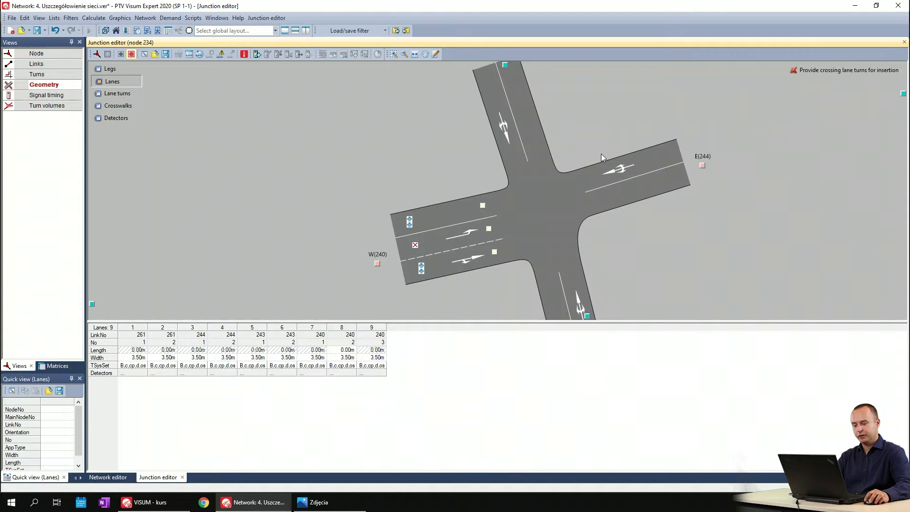
{"action": "left_click", "coordinate": [328, 502]}
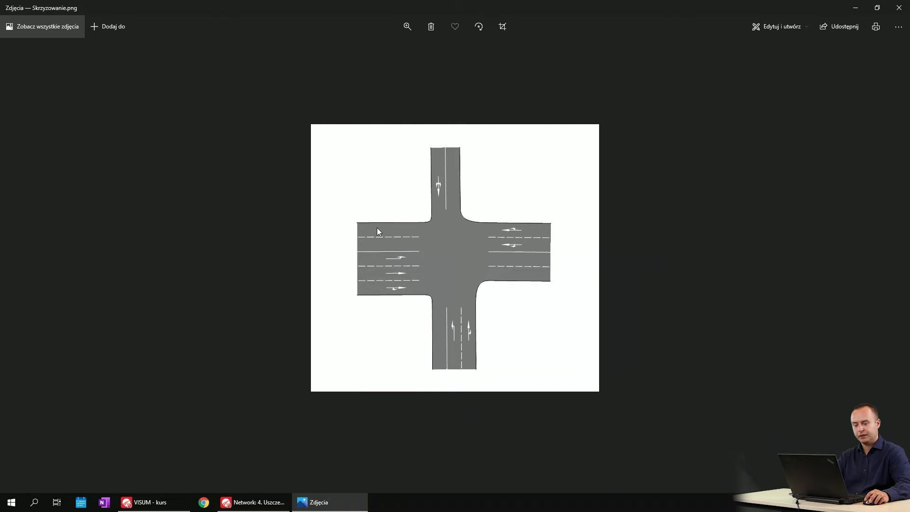
{"action": "left_click", "coordinate": [240, 500]}
- Add a second exit lane to the north leg N(243)
{"action": "left_click_drag", "start_coordinate": [570, 84], "coordinate": [520, 124]}
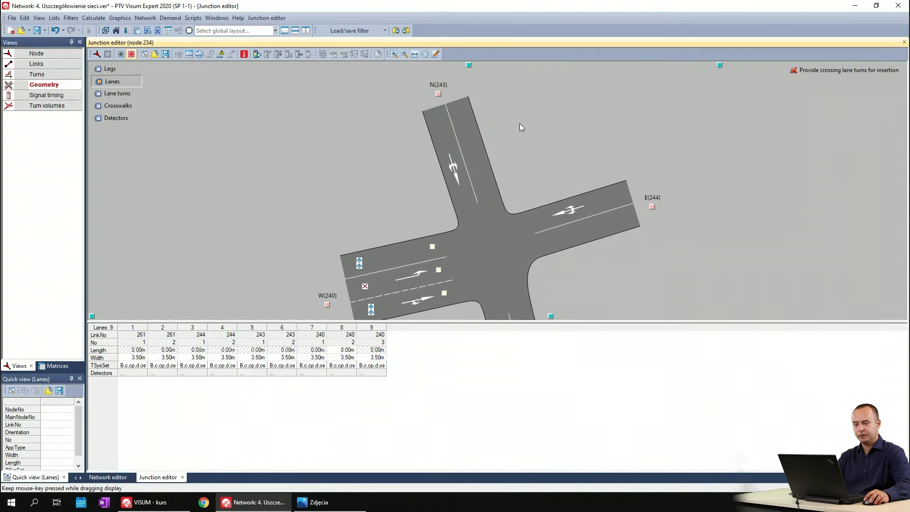
{"action": "left_click", "coordinate": [439, 94]}
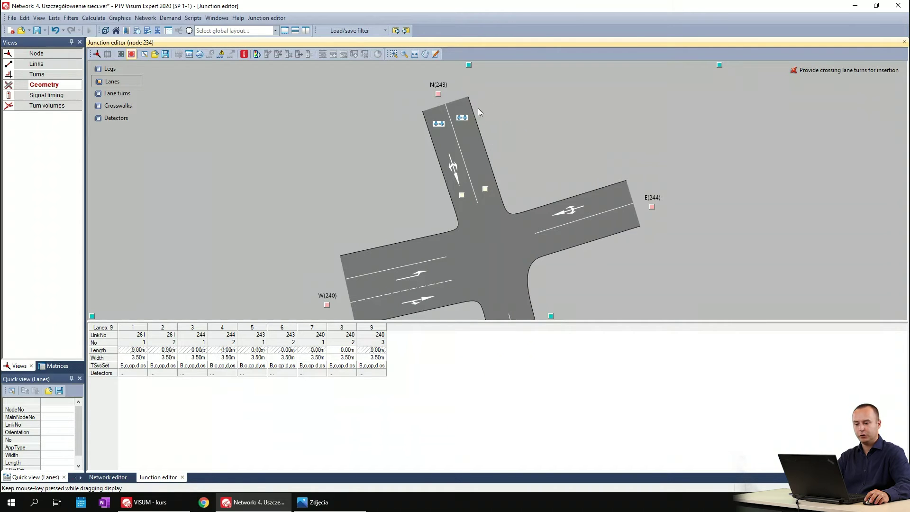
{"action": "left_click", "coordinate": [462, 118]}
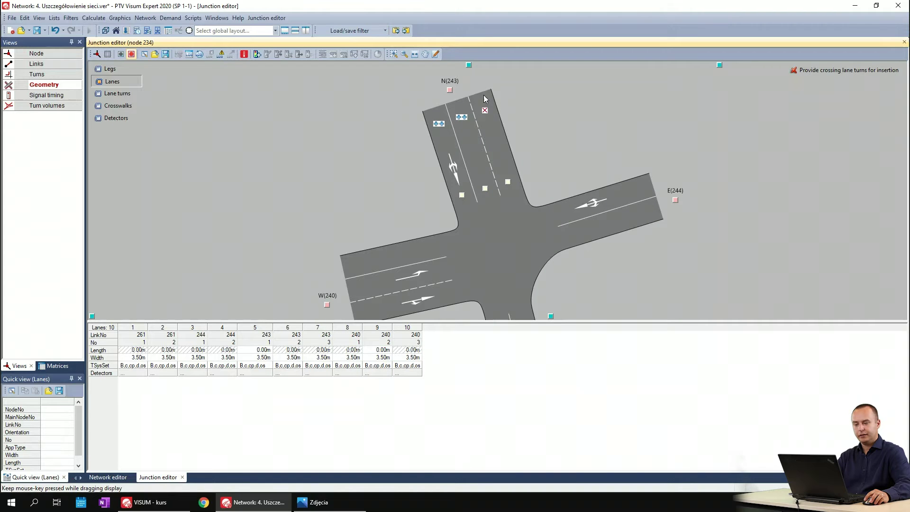
- Add a second approach lane on the outer side of the south leg S(261)
{"action": "mouse_move", "coordinate": [521, 149]}
{"action": "left_mouse_down"}
{"action": "mouse_move", "coordinate": [545, 55]}
{"action": "mouse_move", "coordinate": [568, 231]}
{"action": "mouse_move", "coordinate": [583, 270]}
{"action": "mouse_move", "coordinate": [565, 229]}
{"action": "mouse_move", "coordinate": [572, 281]}
{"action": "left_mouse_up"}
{"action": "scroll", "coordinate": [562, 248], "scroll_direction": "down", "scroll_amount": 1}
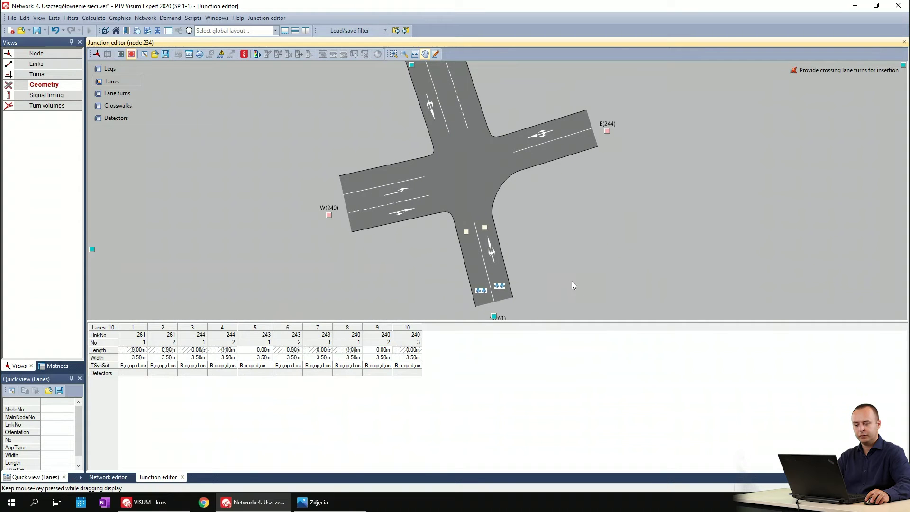
{"action": "left_click", "coordinate": [503, 287]}
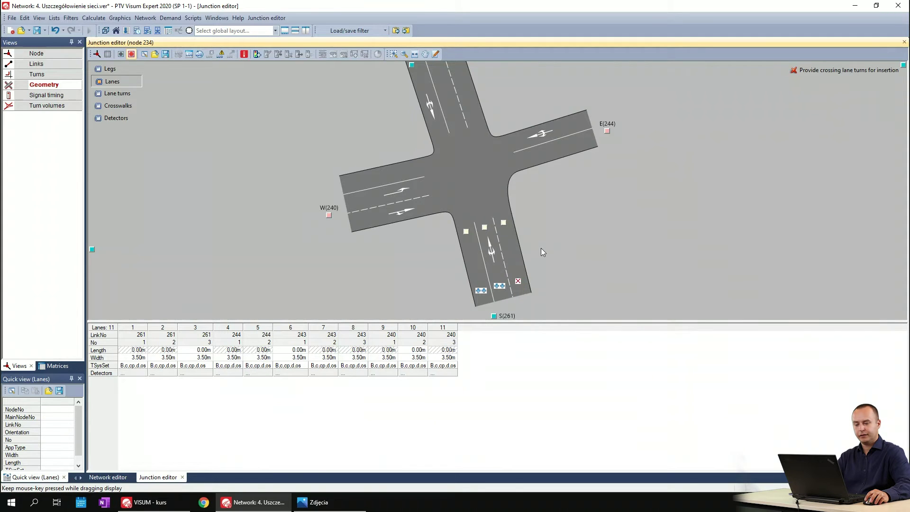
- Remove the right turn towards the east leg E(244) from the inner approach lane of leg S(261)
{"action": "left_click", "coordinate": [483, 229]}
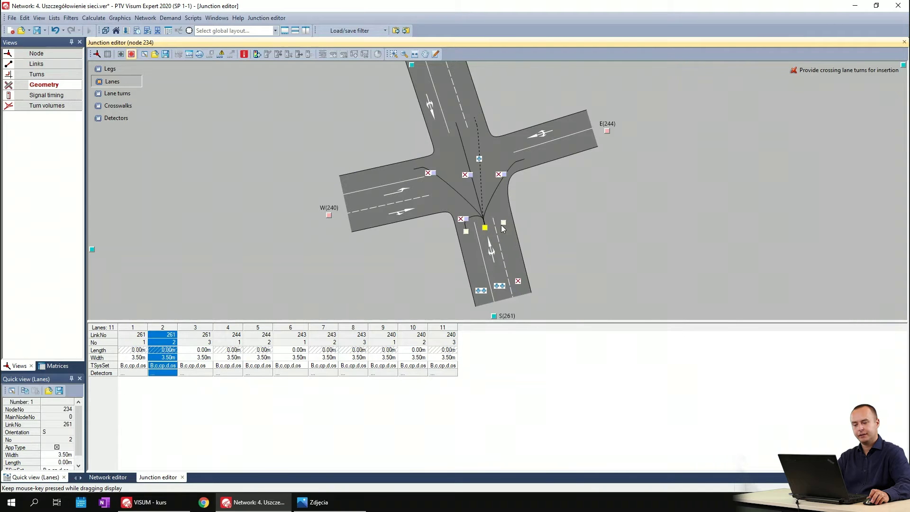
{"action": "left_click_drag", "start_coordinate": [544, 202], "coordinate": [542, 225]}
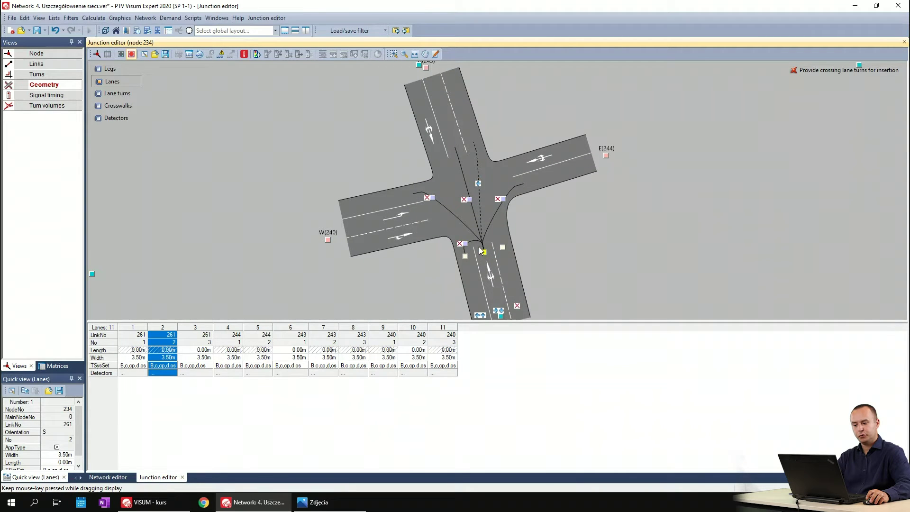
{"action": "left_click", "coordinate": [497, 199]}
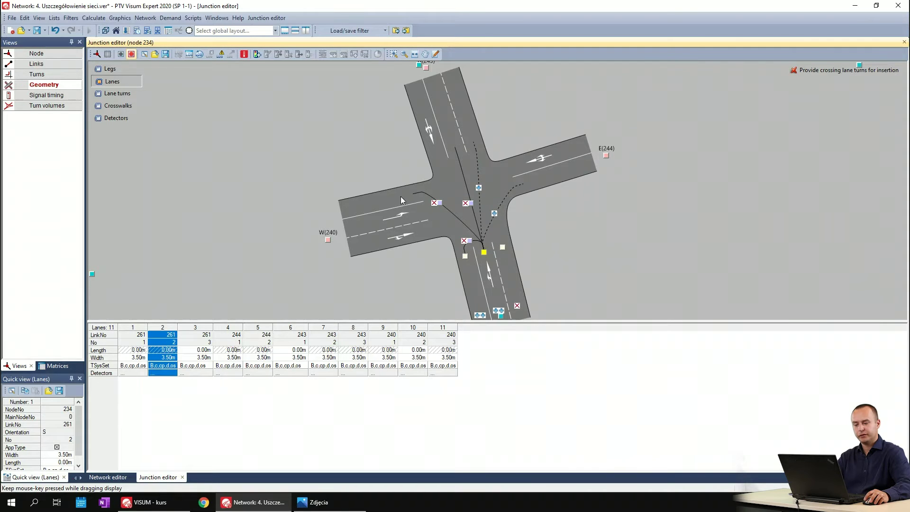
- Add a straight turn into the outer exit lane of N(243) and a right turn towards E(244) from the outer approach lane of leg S(261)
{"action": "left_click", "coordinate": [502, 247]}
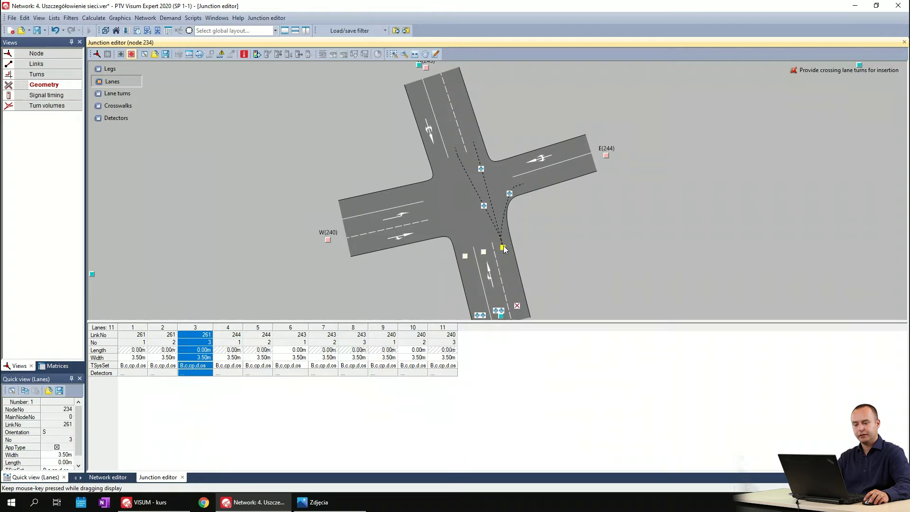
{"action": "left_click", "coordinate": [481, 170]}
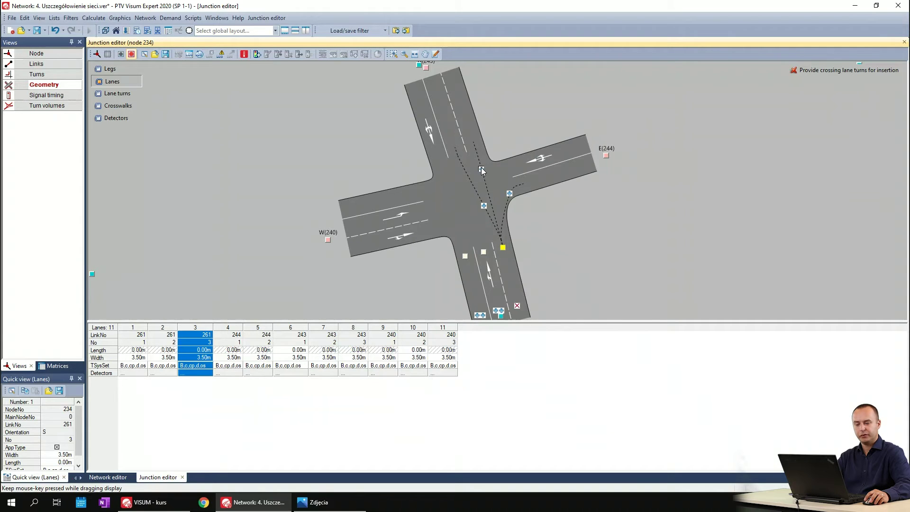
{"action": "left_click", "coordinate": [507, 200]}
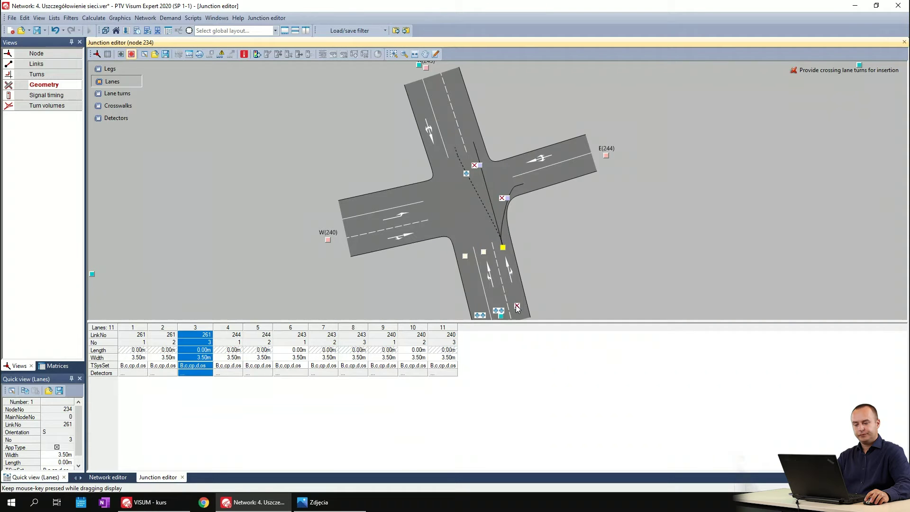
{"action": "left_click", "coordinate": [520, 244]}
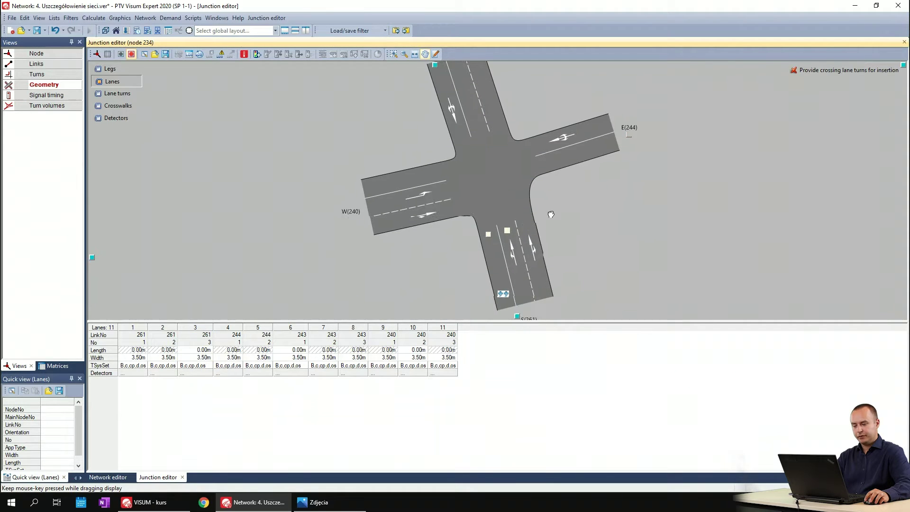
- Check the reference intersection image and add a second exit lane to the south leg S(261)
{"action": "left_click", "coordinate": [316, 503]}
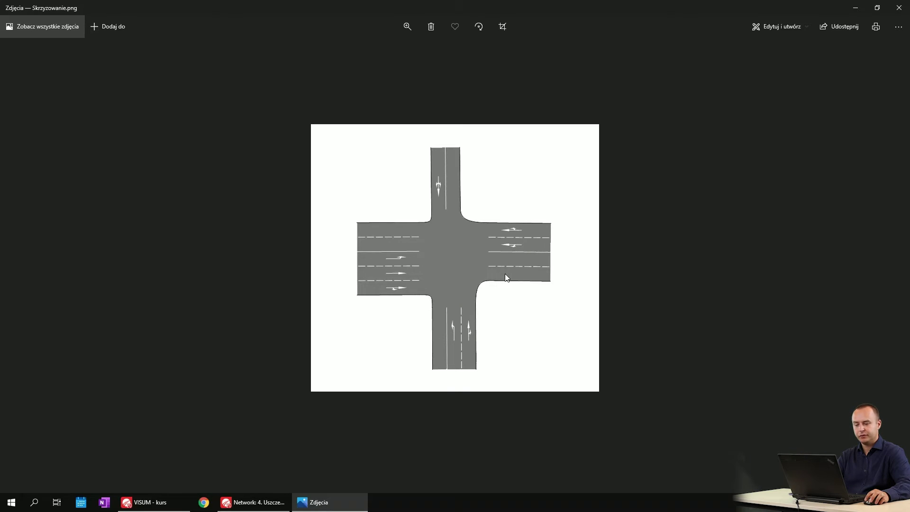
{"action": "left_click", "coordinate": [271, 502]}
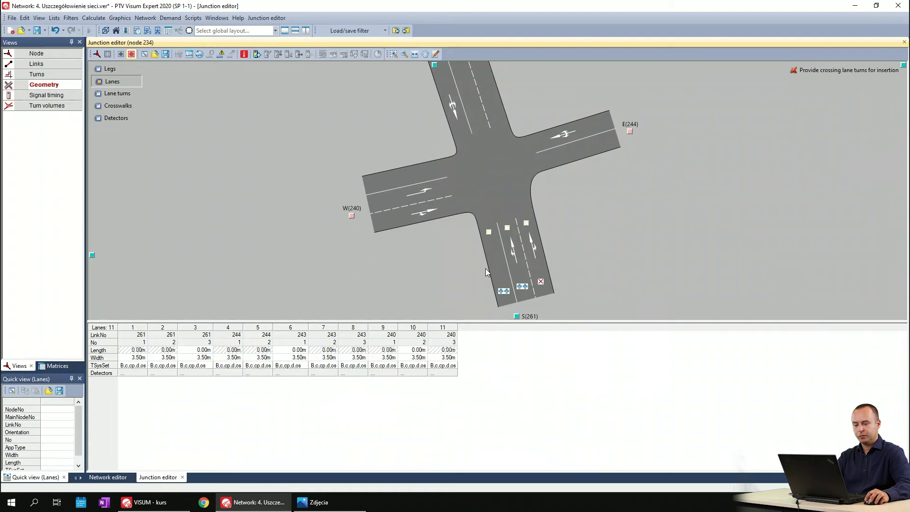
{"action": "left_click", "coordinate": [503, 292]}
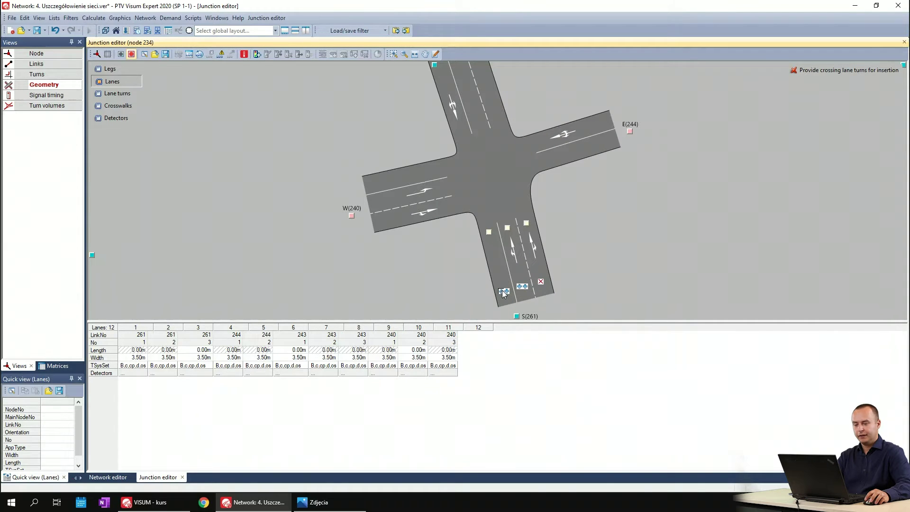
- Add two more approach lanes on the outer side of the north leg N(243)
{"action": "mouse_move", "coordinate": [428, 97]}
{"action": "left_mouse_down"}
{"action": "mouse_move", "coordinate": [430, 138]}
{"action": "mouse_move", "coordinate": [444, 106]}
{"action": "left_mouse_up"}
{"action": "mouse_move", "coordinate": [449, 113]}
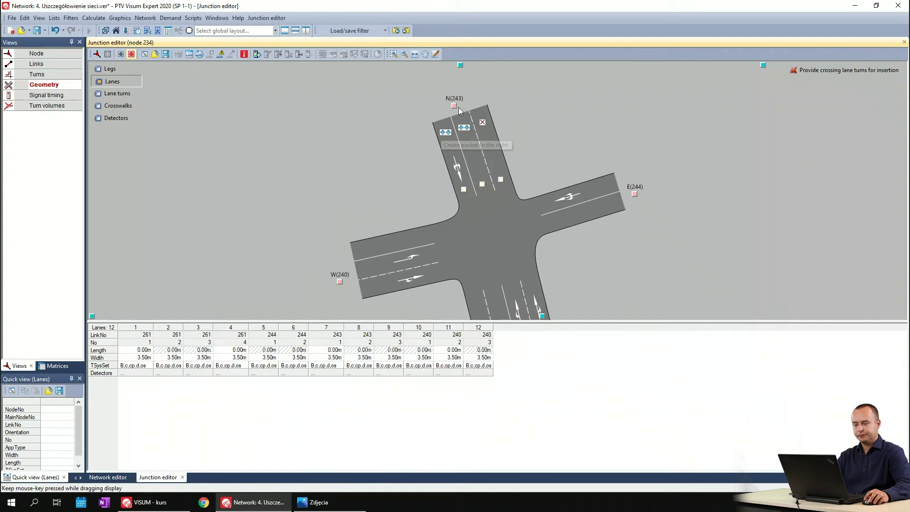
{"action": "left_click", "coordinate": [444, 132]}
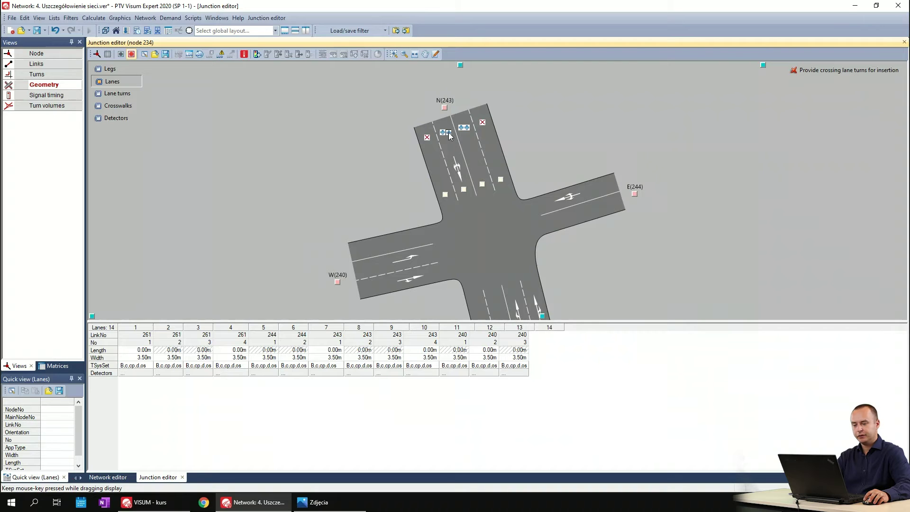
{"action": "left_click", "coordinate": [448, 132]}
- Remove the turns towards W(240) and E(244) from the middle approach lane of the north leg N(243)
{"action": "left_click", "coordinate": [445, 195]}
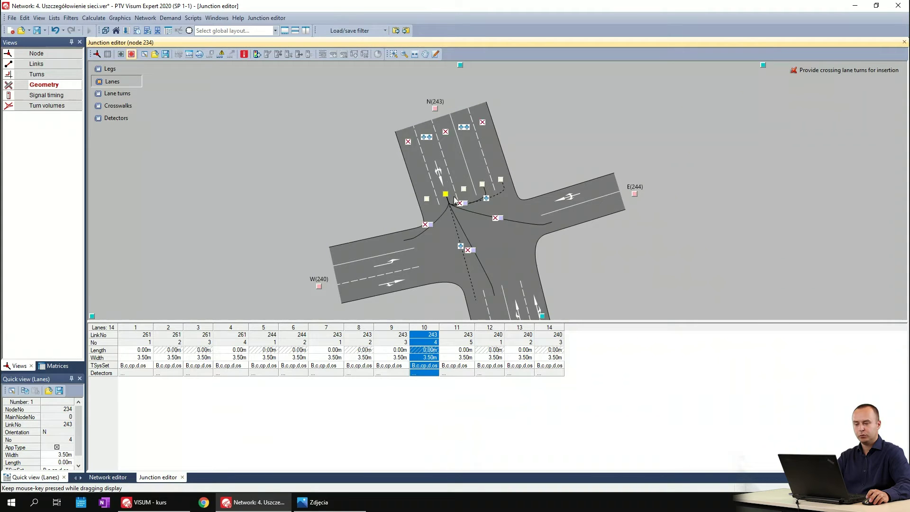
{"action": "left_click_drag", "start_coordinate": [445, 195], "coordinate": [450, 111]}
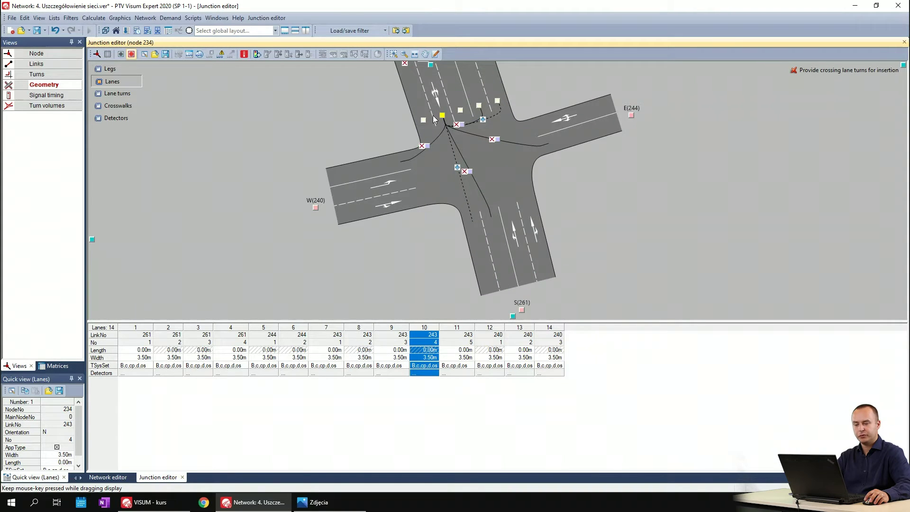
{"action": "left_click", "coordinate": [422, 146]}
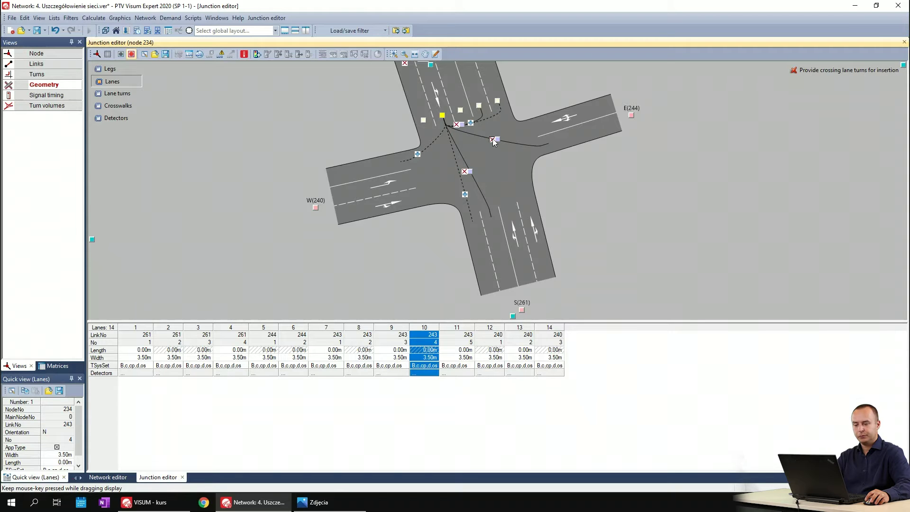
{"action": "left_click", "coordinate": [492, 139]}
{"action": "left_click", "coordinate": [419, 118]}
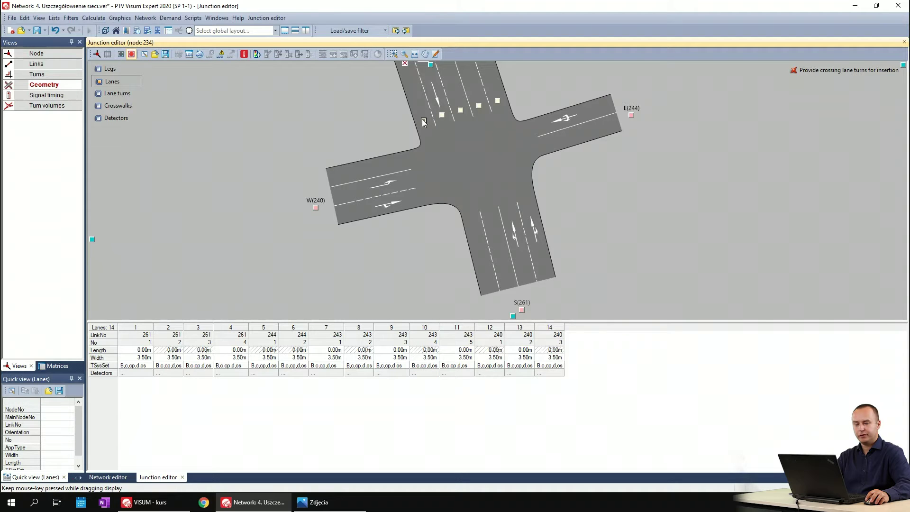
- Add a straight turn into the outer exit lane of S(261) and a right turn towards W(240) from the outer approach lane of leg N(243)
{"action": "left_click", "coordinate": [423, 121]}
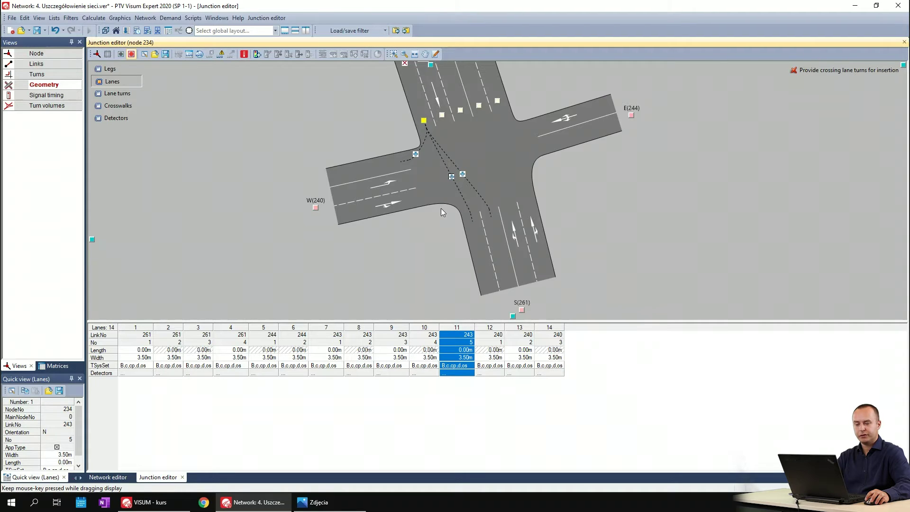
{"action": "left_click", "coordinate": [451, 177]}
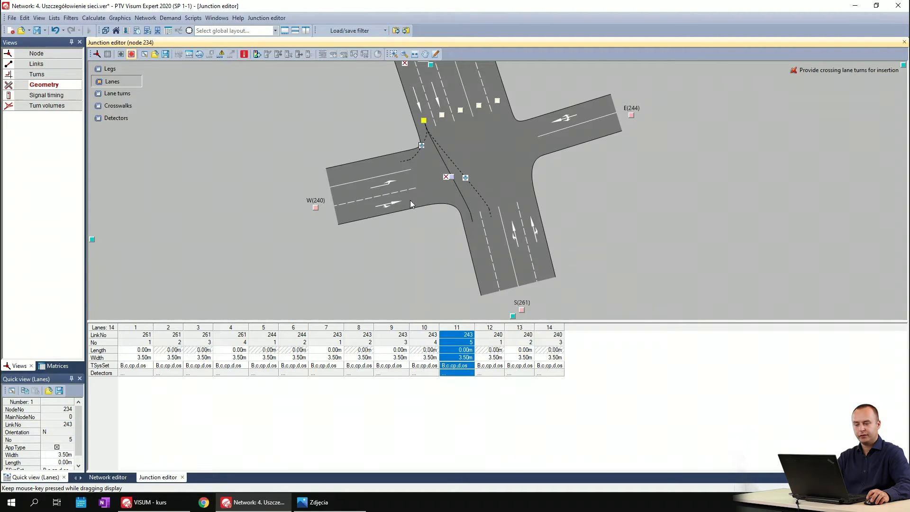
{"action": "left_click", "coordinate": [421, 146]}
{"action": "left_click", "coordinate": [423, 121]}
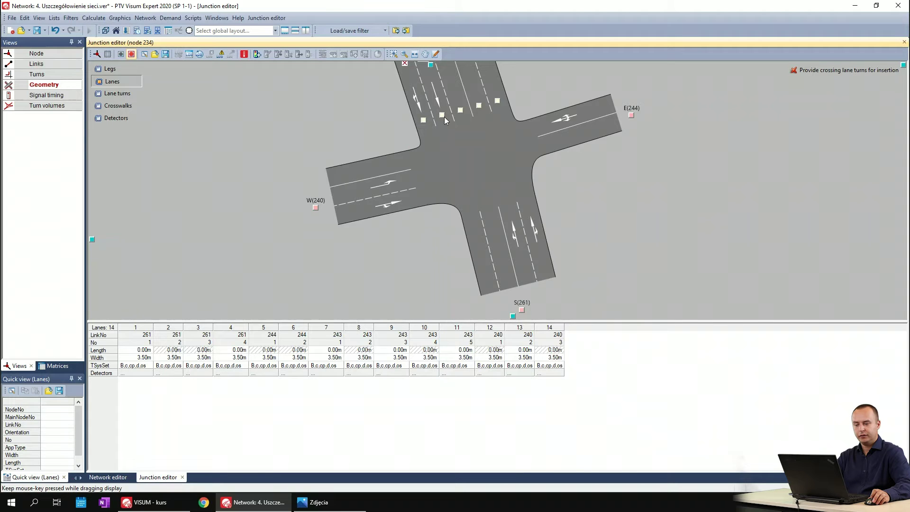
- Add a U-turn to the inner approach lane of leg N(243) and remove the U-turn from its middle approach lane
{"action": "left_click", "coordinate": [460, 110]}
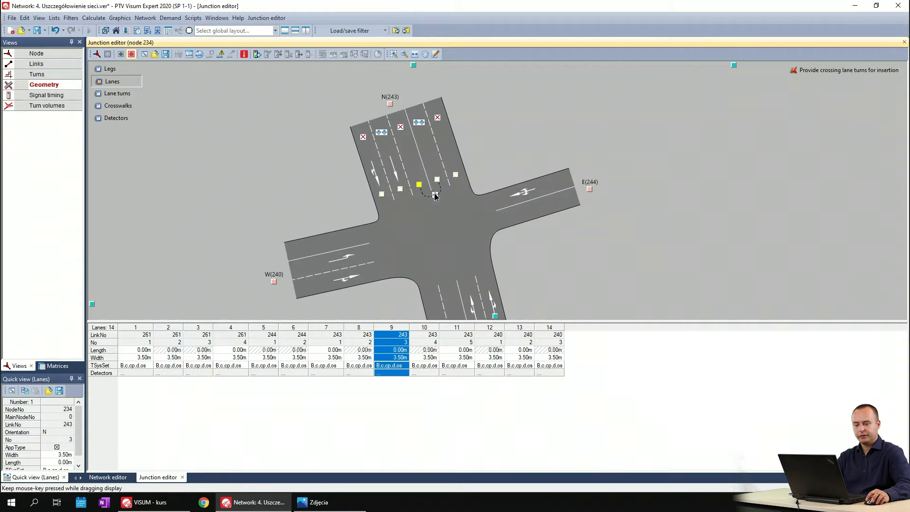
{"action": "left_click", "coordinate": [420, 198]}
{"action": "left_click", "coordinate": [419, 184]}
{"action": "left_click", "coordinate": [400, 189]}
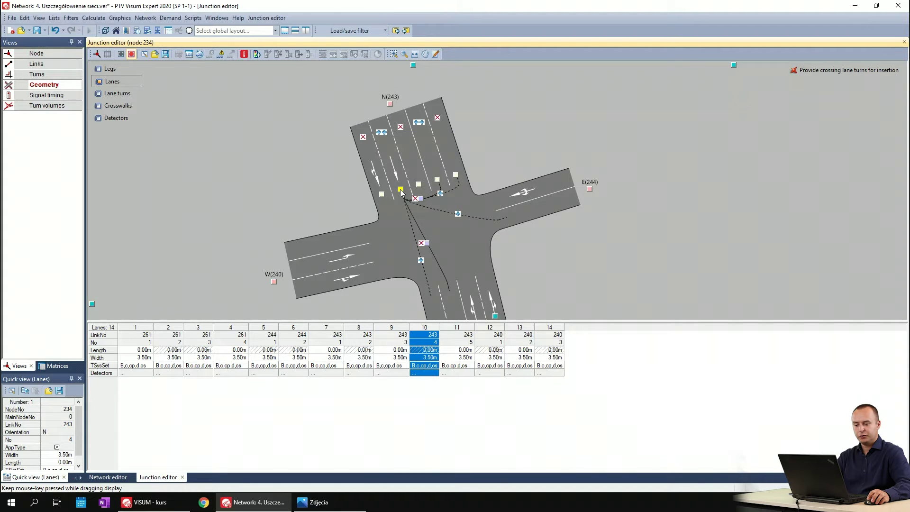
{"action": "scroll", "coordinate": [415, 203], "scroll_direction": "up", "scroll_amount": 3}
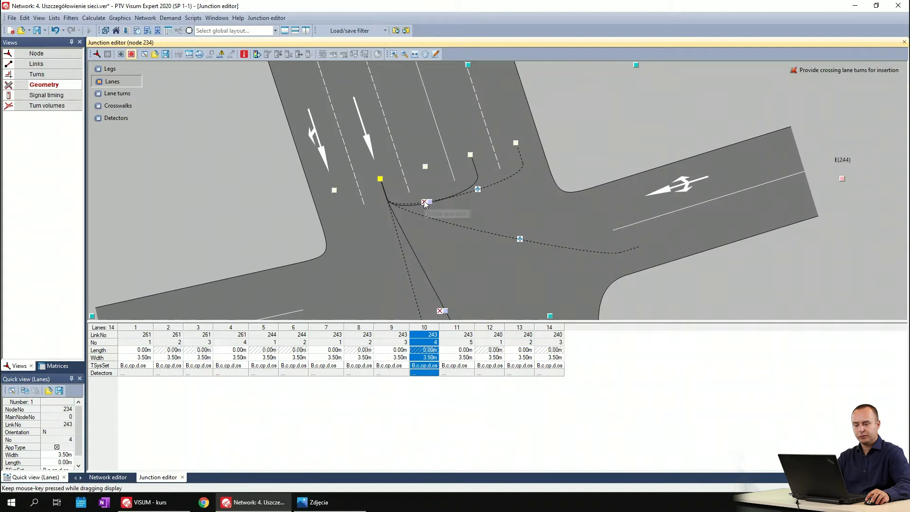
{"action": "left_click", "coordinate": [425, 204]}
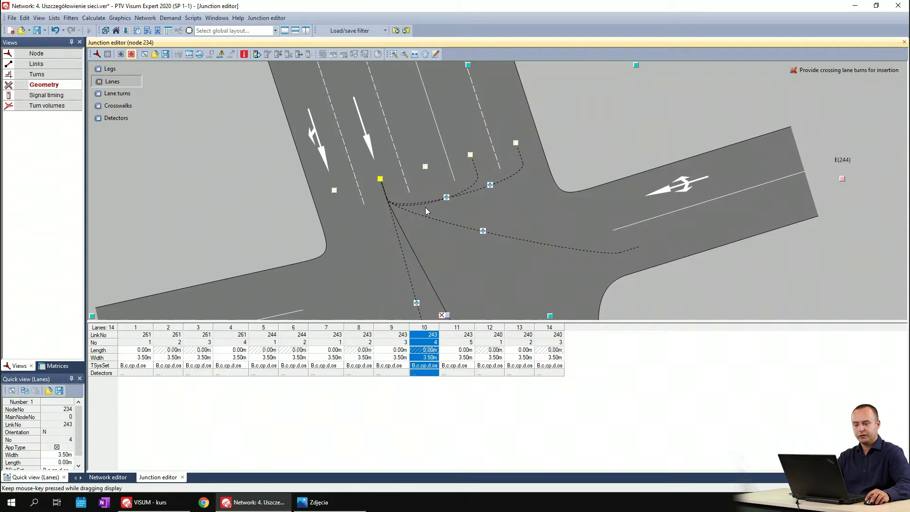
- Add a left turn towards the east leg E(244) from the inner approach lane of leg N(243)
{"action": "left_click", "coordinate": [425, 169]}
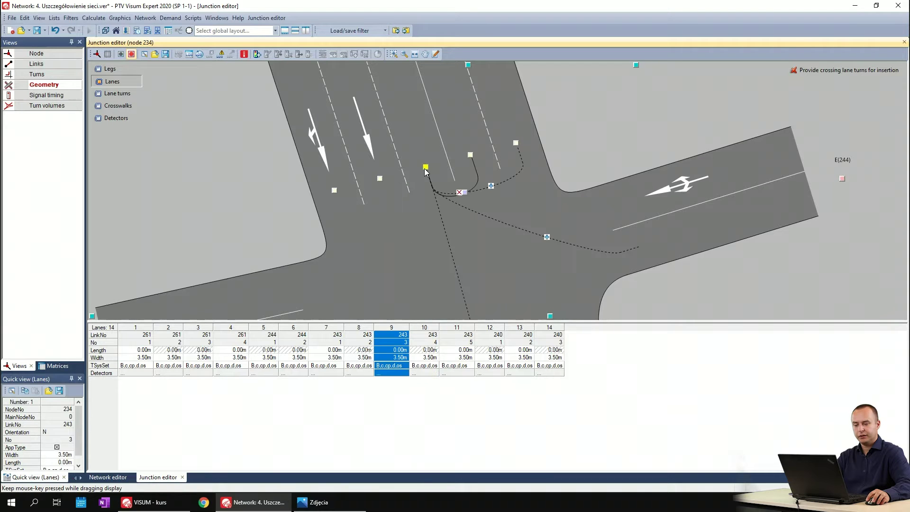
{"action": "scroll", "coordinate": [429, 176], "scroll_direction": "down", "scroll_amount": 1}
{"action": "scroll", "coordinate": [429, 176], "scroll_direction": "down", "scroll_amount": 1}
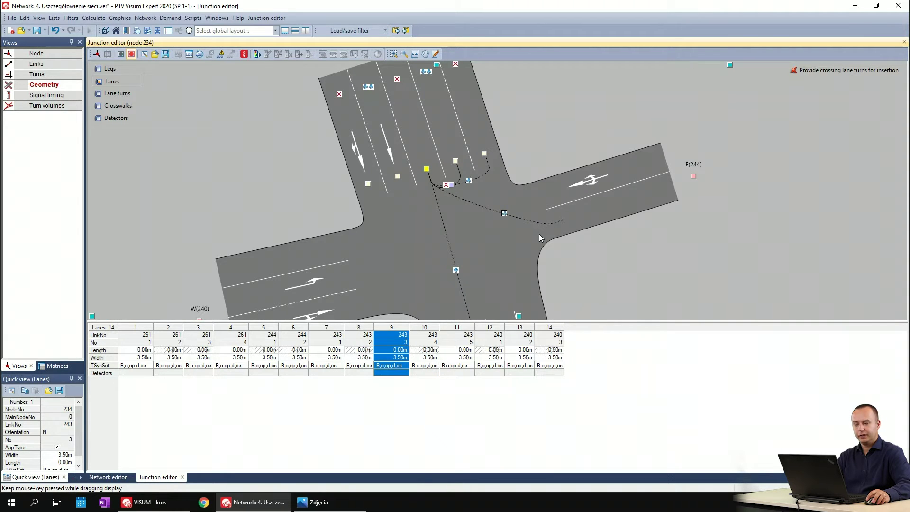
{"action": "left_click", "coordinate": [428, 170]}
{"action": "left_click_drag", "start_coordinate": [506, 206], "coordinate": [507, 161]}
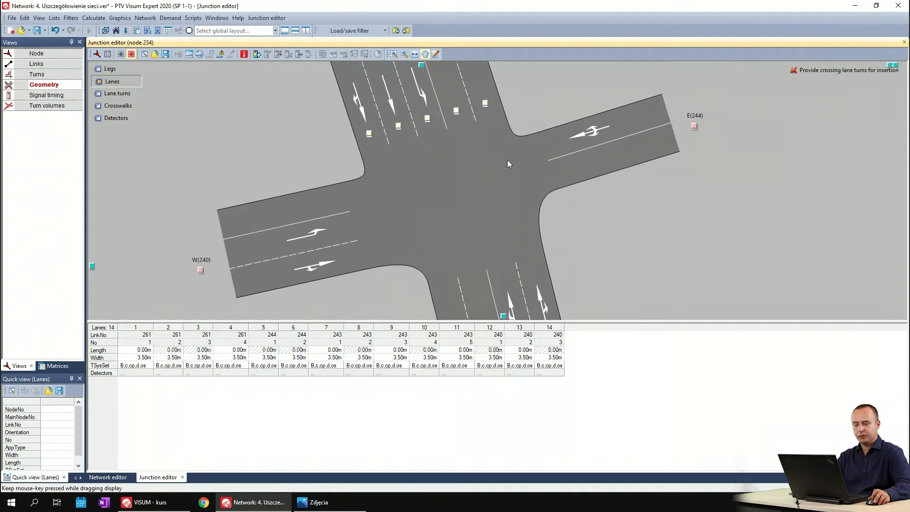
{"action": "scroll", "coordinate": [507, 160], "scroll_direction": "down", "scroll_amount": 2}
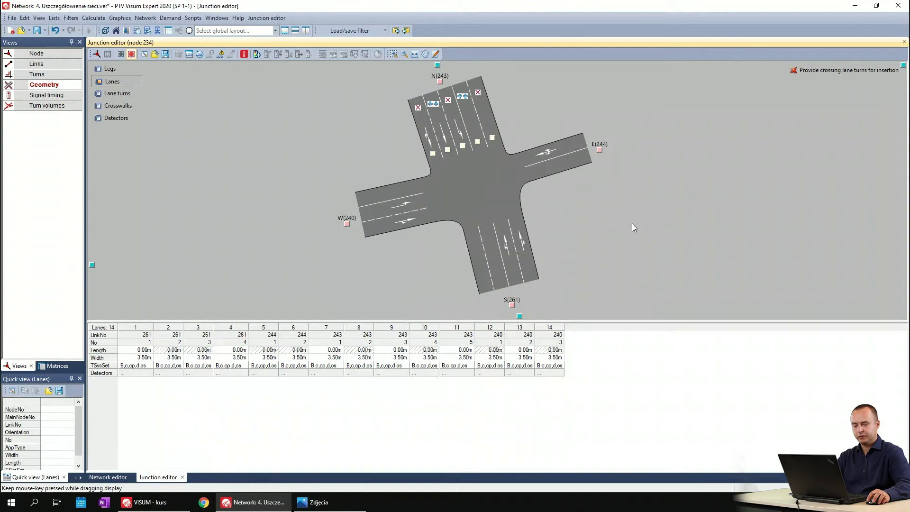
- Check the reference image and add a right turn into the outer exit lane of S(261) from the outer approach lane of leg W(240)
{"action": "left_click", "coordinate": [332, 506]}
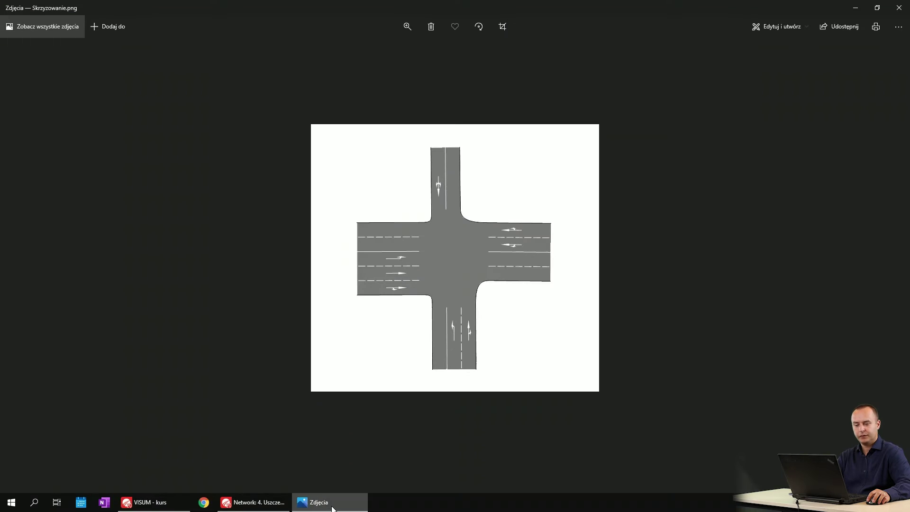
{"action": "left_click", "coordinate": [332, 506]}
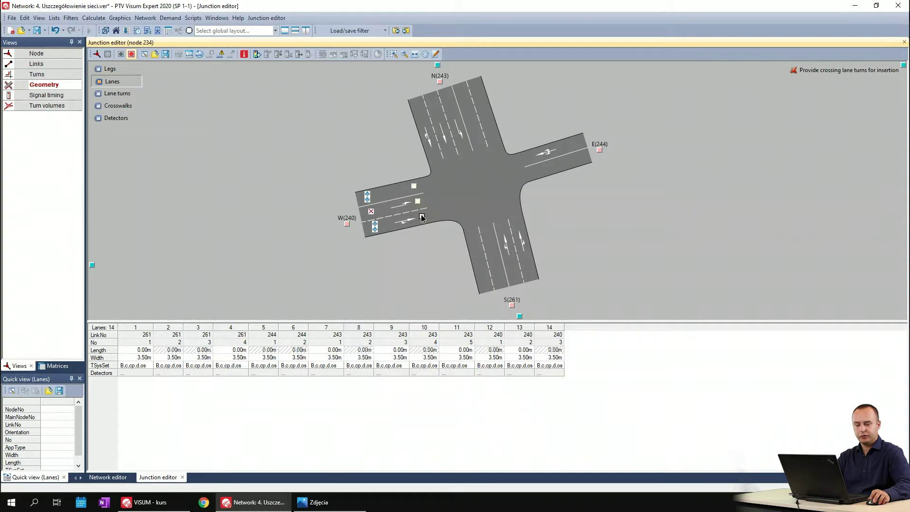
{"action": "left_click", "coordinate": [423, 217]}
{"action": "scroll", "coordinate": [462, 229], "scroll_direction": "up", "scroll_amount": 1}
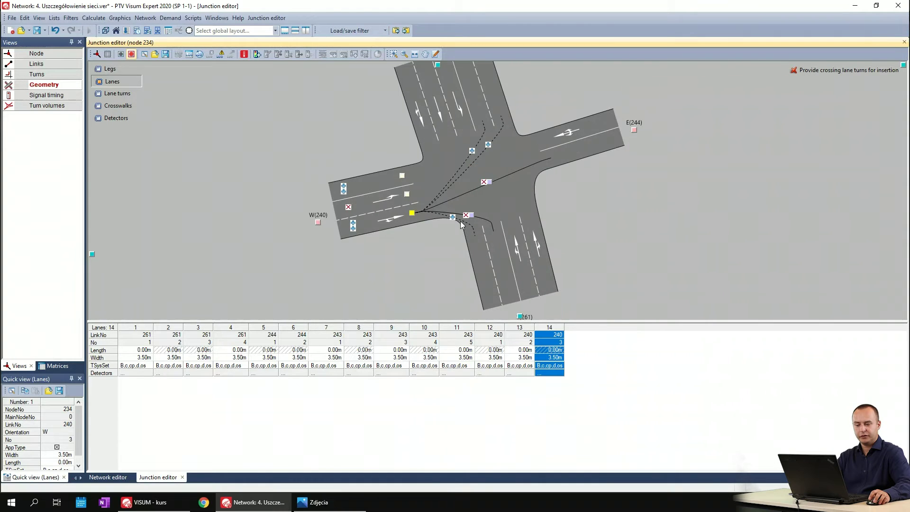
{"action": "scroll", "coordinate": [462, 225], "scroll_direction": "up", "scroll_amount": 2}
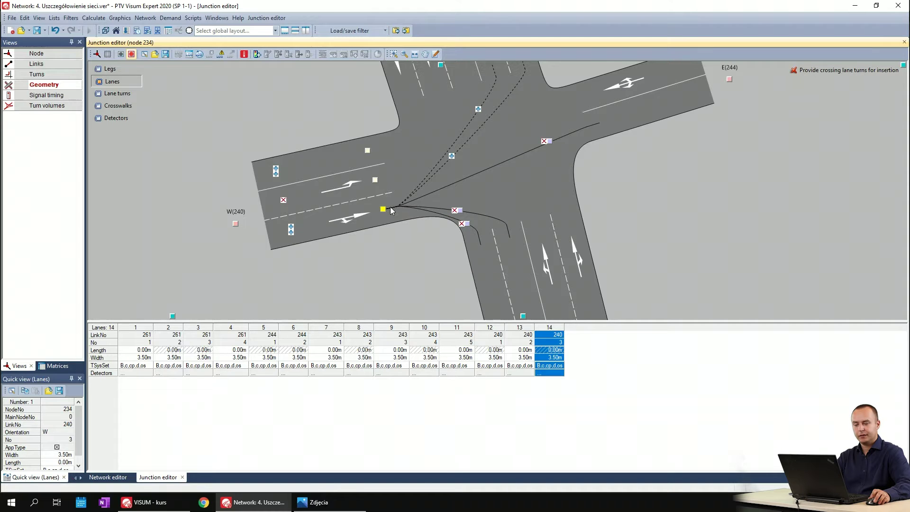
{"action": "scroll", "coordinate": [384, 214], "scroll_direction": "down", "scroll_amount": 2}
{"action": "scroll", "coordinate": [563, 246], "scroll_direction": "up", "scroll_amount": 3}
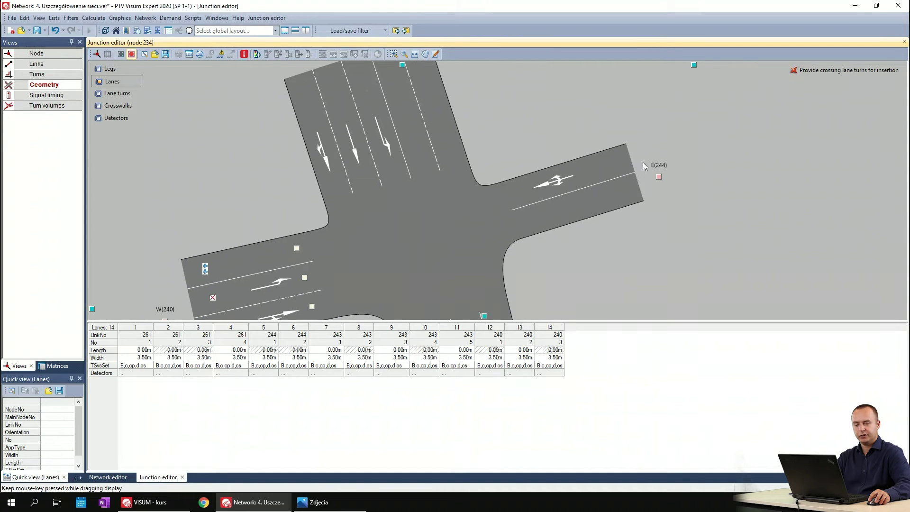
- Add a left turn into the outer exit lane of S(261) from the approach lane of the east leg E(244)
{"action": "left_click", "coordinate": [659, 177]}
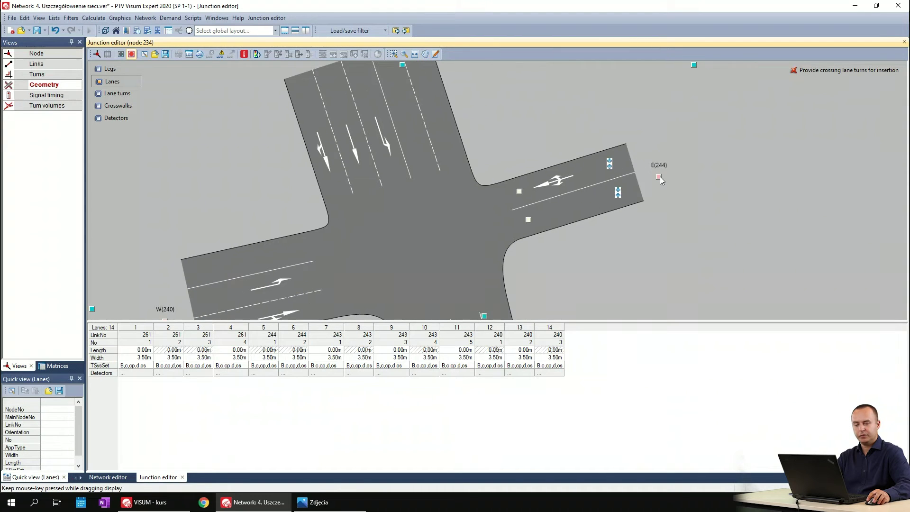
{"action": "left_click", "coordinate": [517, 189]}
{"action": "scroll", "coordinate": [600, 137], "scroll_direction": "down", "scroll_amount": 1}
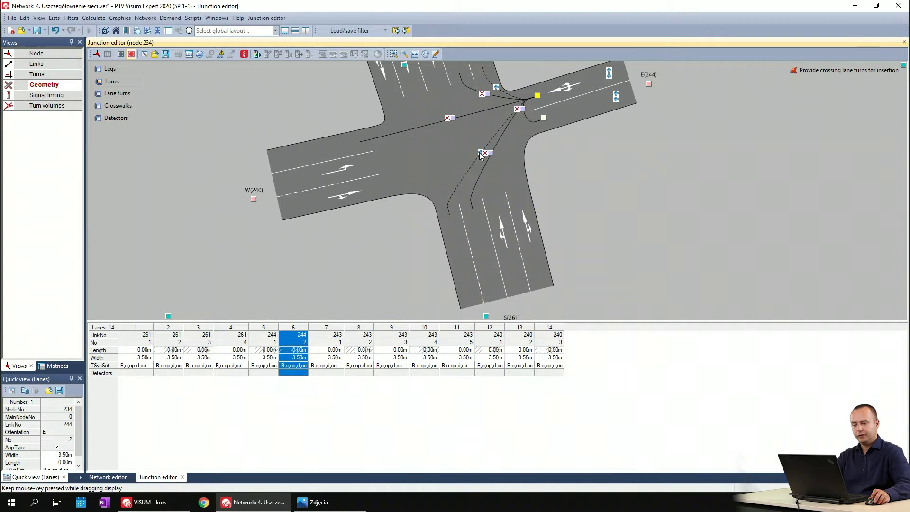
{"action": "scroll", "coordinate": [565, 204], "scroll_direction": "down", "scroll_amount": 3}
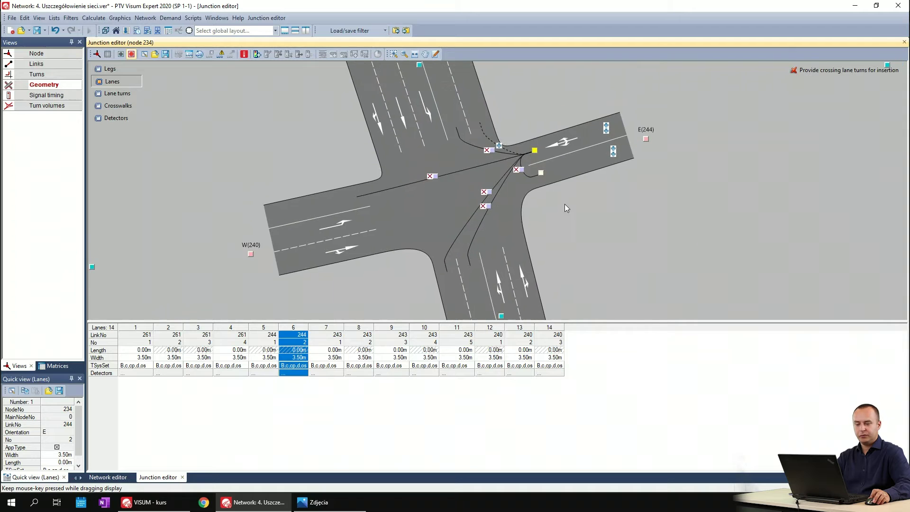
- Review the lane layout of the whole junction and clear the selection of the east leg E(244) approach lane
{"action": "scroll", "coordinate": [543, 181], "scroll_direction": "up", "scroll_amount": 3}
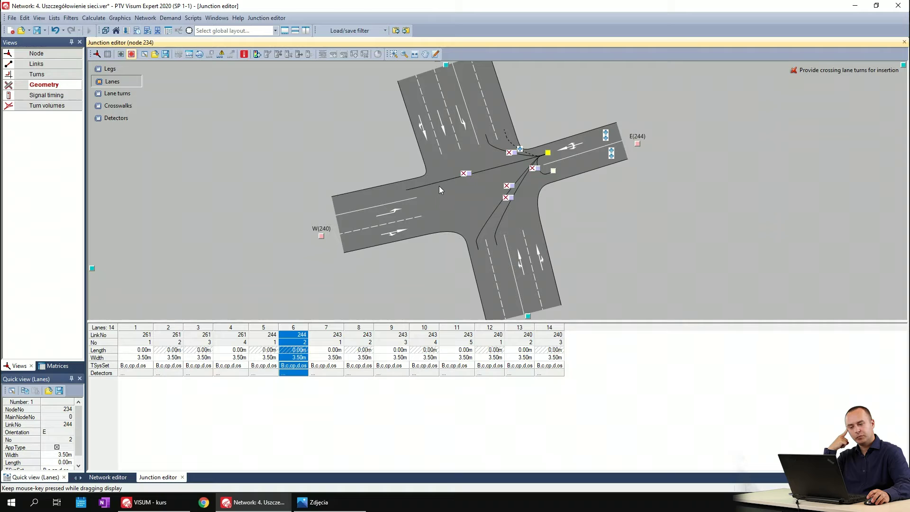
{"action": "left_click_drag", "start_coordinate": [406, 146], "coordinate": [389, 147]}
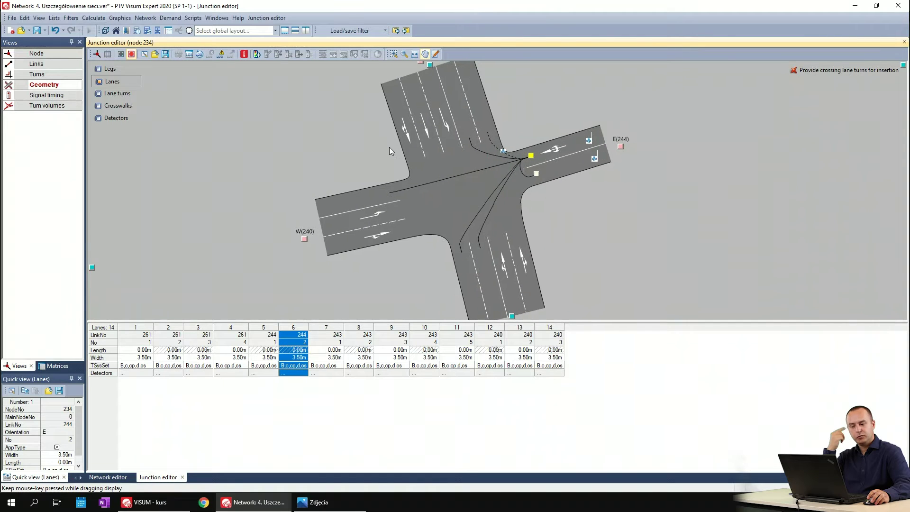
{"action": "scroll", "coordinate": [390, 150], "scroll_direction": "down", "scroll_amount": 1}
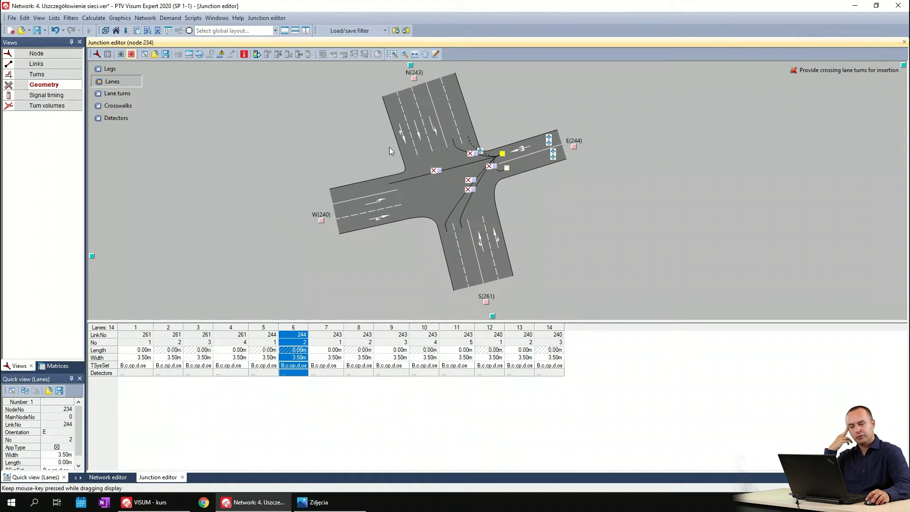
{"action": "left_click", "coordinate": [497, 162]}
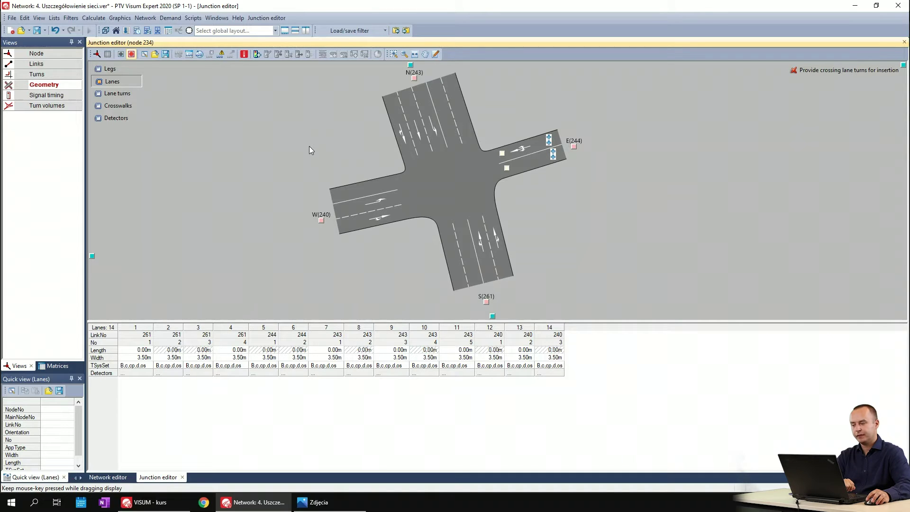
- Examine the signal timing view and the turn volumes diagram of node 234
{"action": "left_click", "coordinate": [61, 99]}
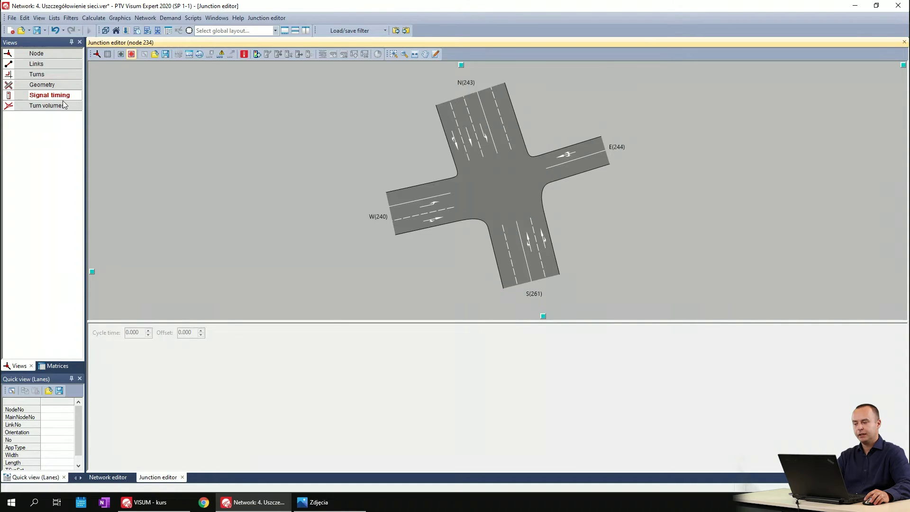
{"action": "left_click", "coordinate": [43, 108]}
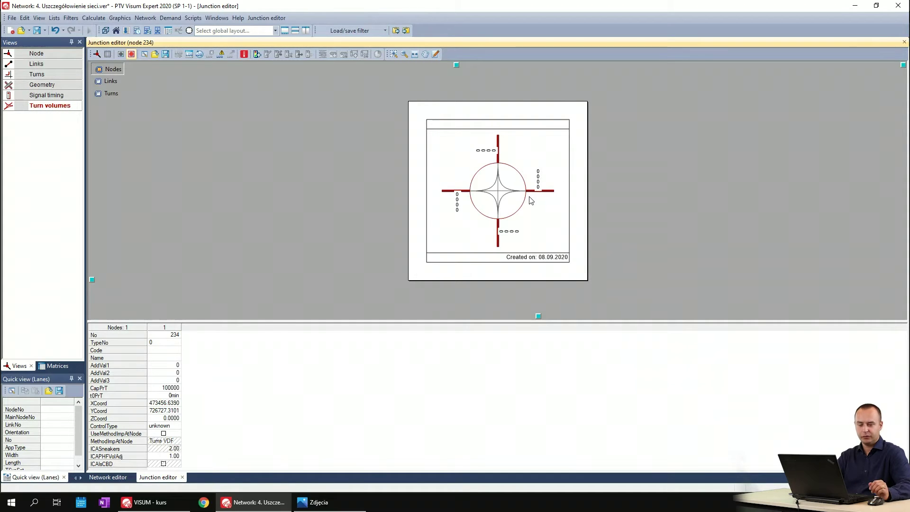
{"action": "scroll", "coordinate": [529, 193], "scroll_direction": "up", "scroll_amount": 1}
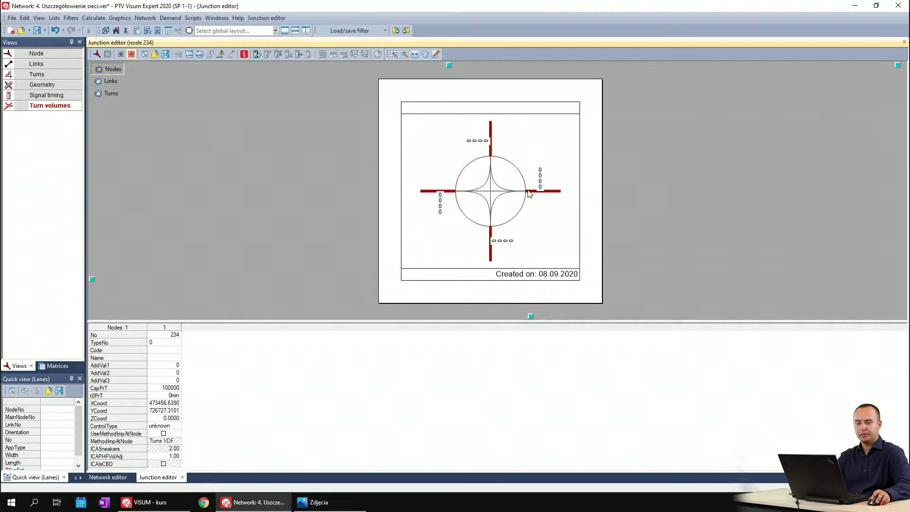
{"action": "scroll", "coordinate": [529, 193], "scroll_direction": "up", "scroll_amount": 1}
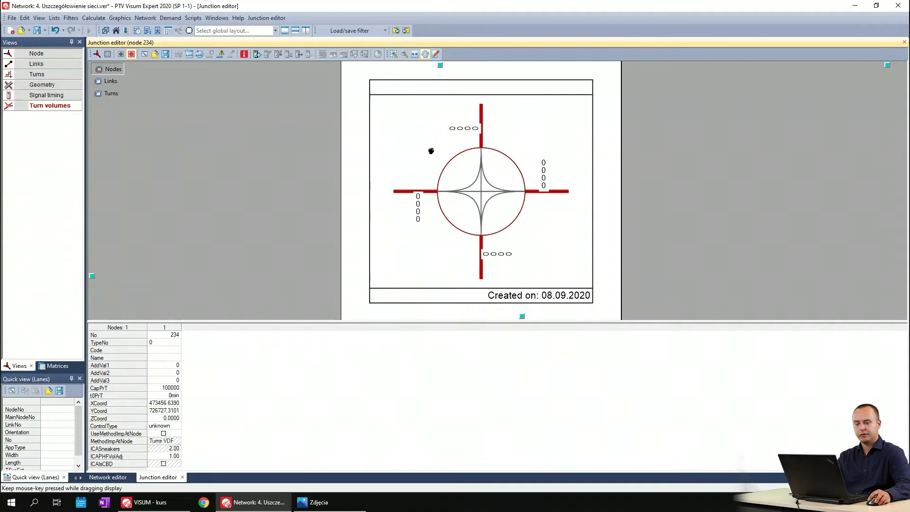
{"action": "left_click_drag", "start_coordinate": [442, 92], "coordinate": [451, 98]}
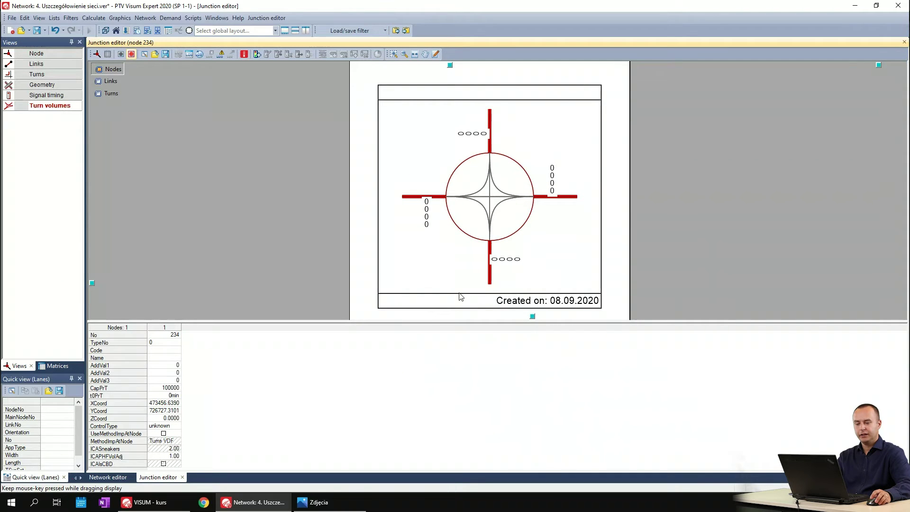
{"action": "left_click_drag", "start_coordinate": [560, 195], "coordinate": [565, 186]}
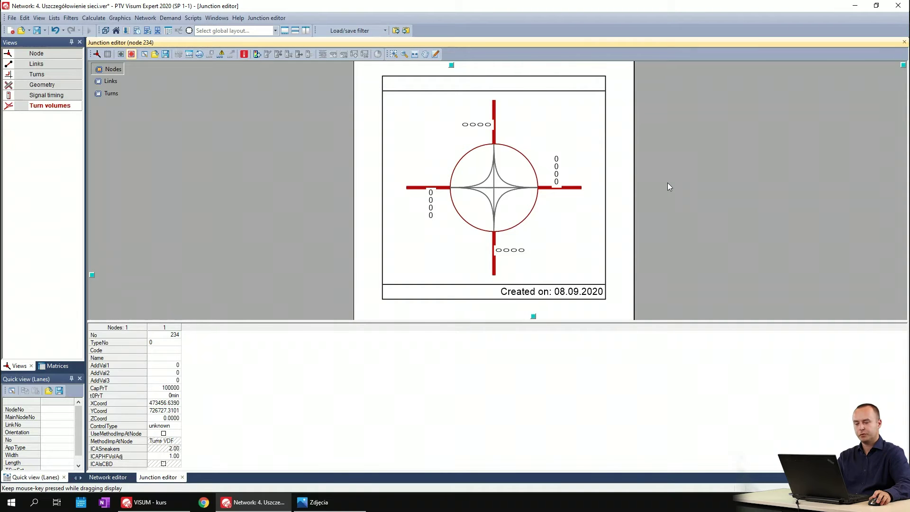
{"action": "left_click_drag", "start_coordinate": [656, 168], "coordinate": [652, 171]}
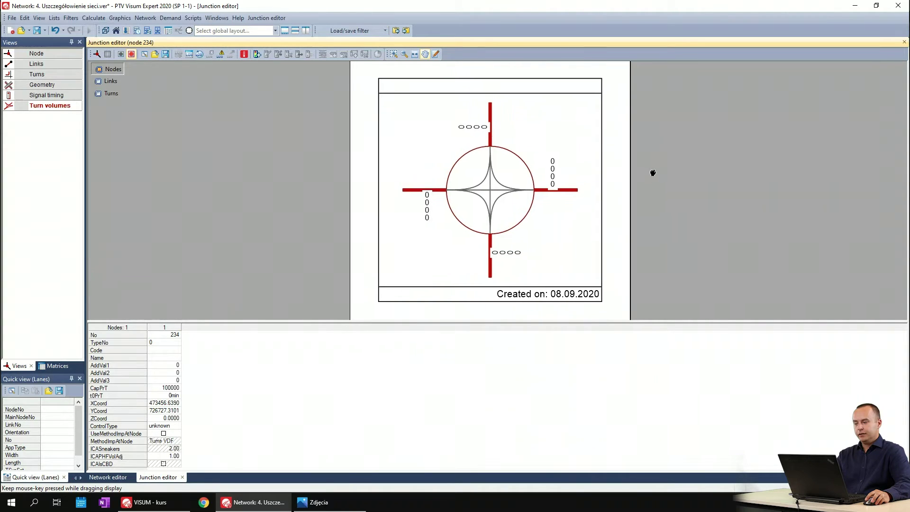
- Compare the turns table of node 234 with its lane geometry, ending on the turns view
{"action": "left_click", "coordinate": [66, 75]}
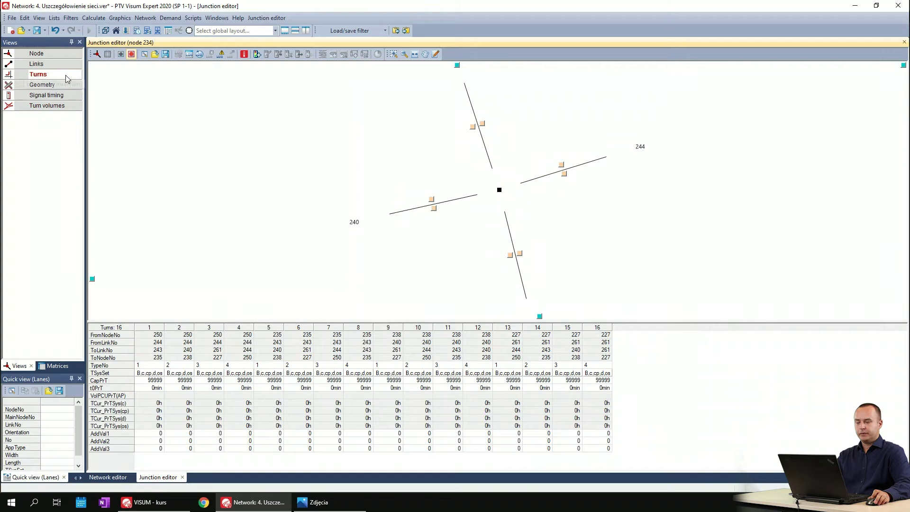
{"action": "scroll", "coordinate": [372, 150], "scroll_direction": "down", "scroll_amount": 5}
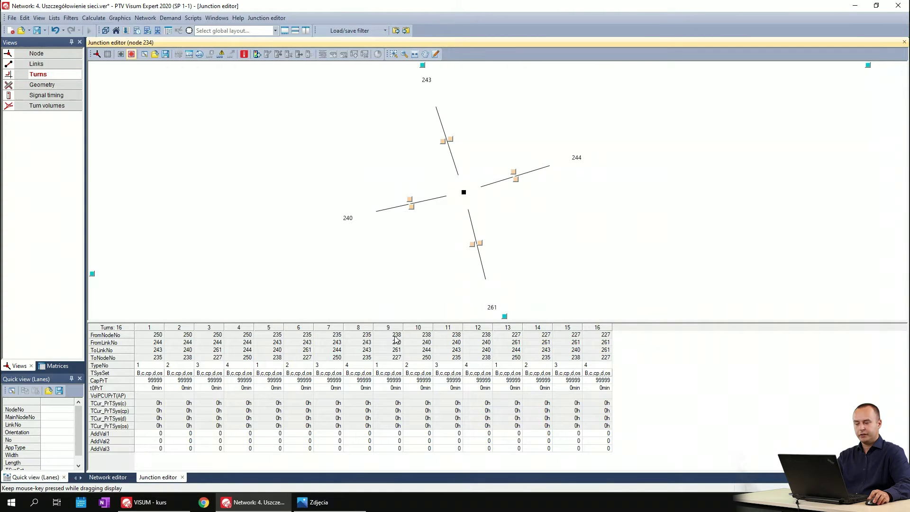
{"action": "left_click", "coordinate": [44, 87]}
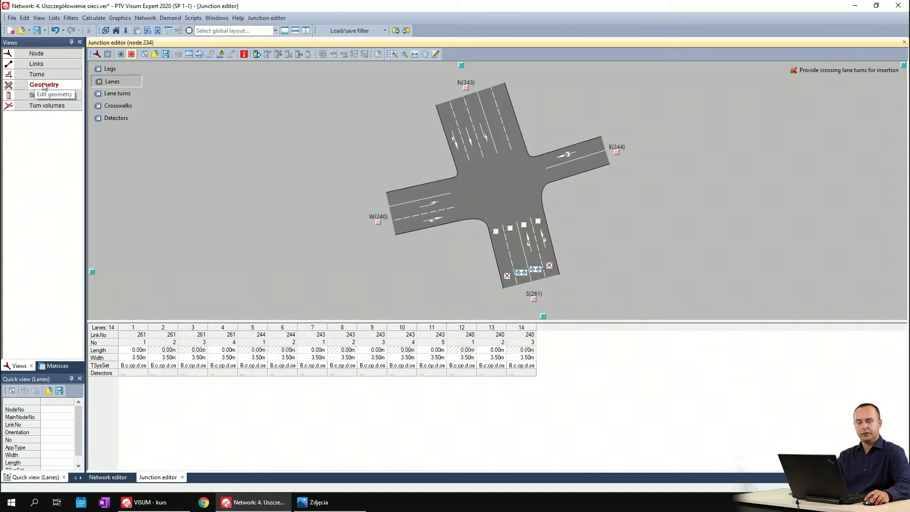
{"action": "left_click", "coordinate": [43, 77]}
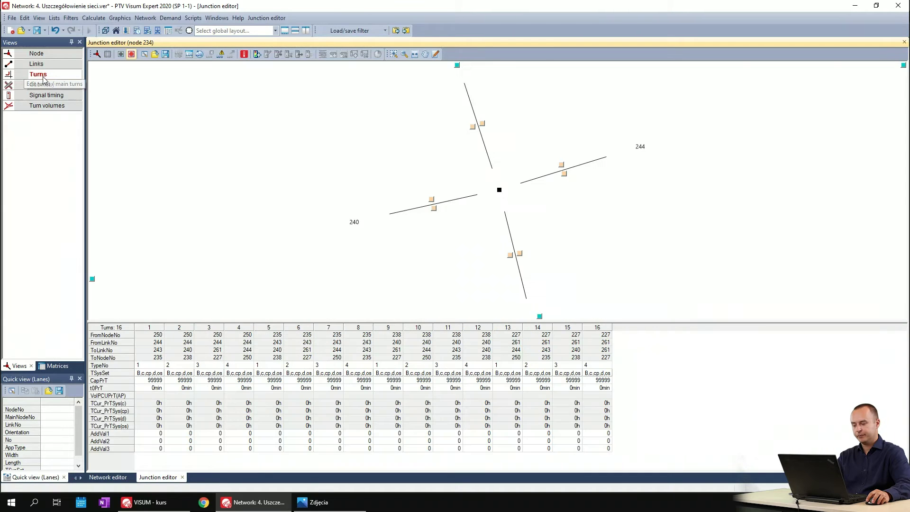
- Return to the network editor, show the whole network and save the version file
{"action": "left_click", "coordinate": [103, 477]}
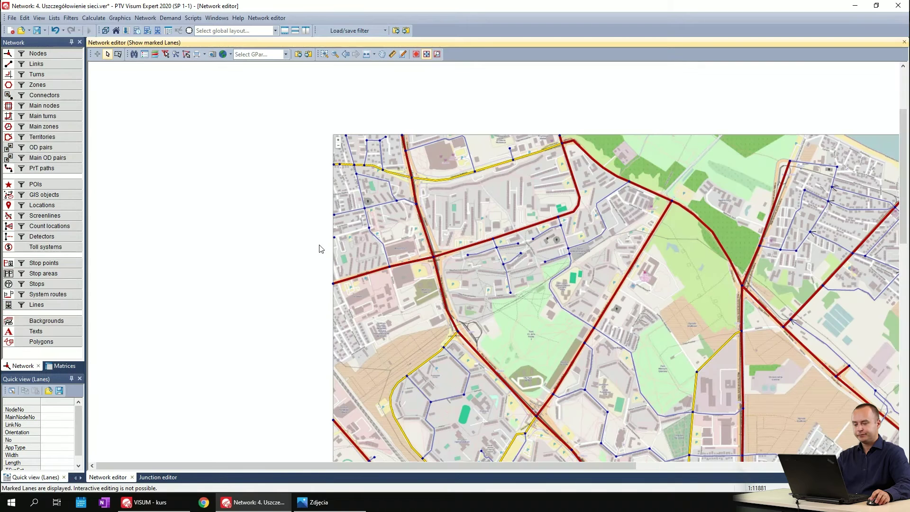
{"action": "scroll", "coordinate": [515, 188], "scroll_direction": "down", "scroll_amount": 2}
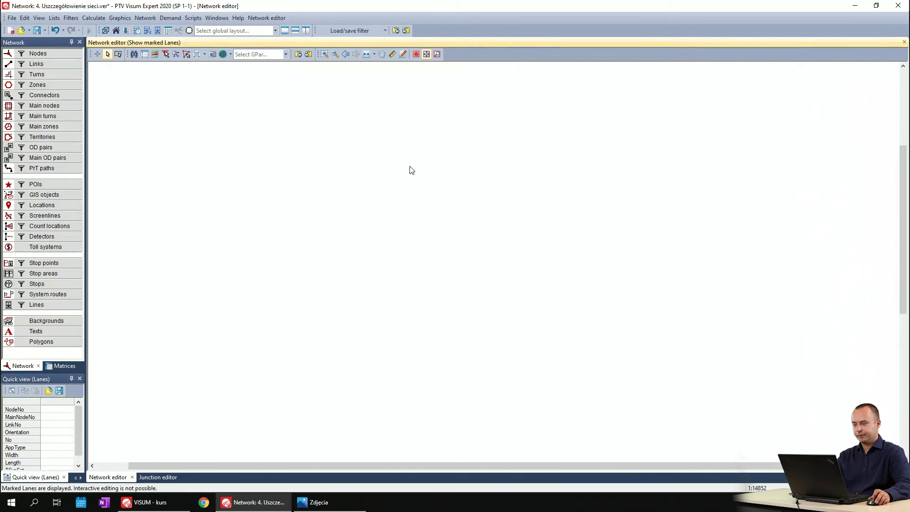
{"action": "scroll", "coordinate": [402, 154], "scroll_direction": "down", "scroll_amount": 2}
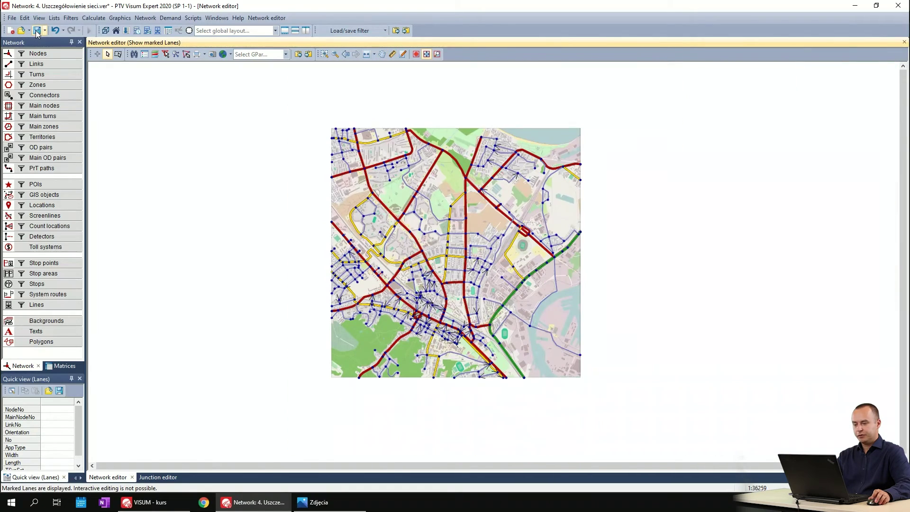
{"action": "scroll", "coordinate": [410, 236], "scroll_direction": "up", "scroll_amount": 1}
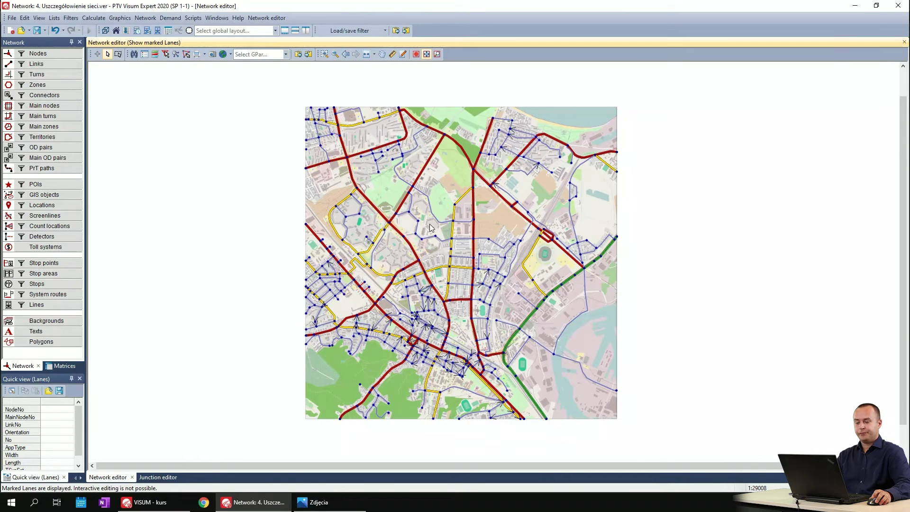
{"action": "scroll", "coordinate": [434, 232], "scroll_direction": "up", "scroll_amount": 1}
{"action": "left_click_drag", "start_coordinate": [438, 221], "coordinate": [447, 213]}
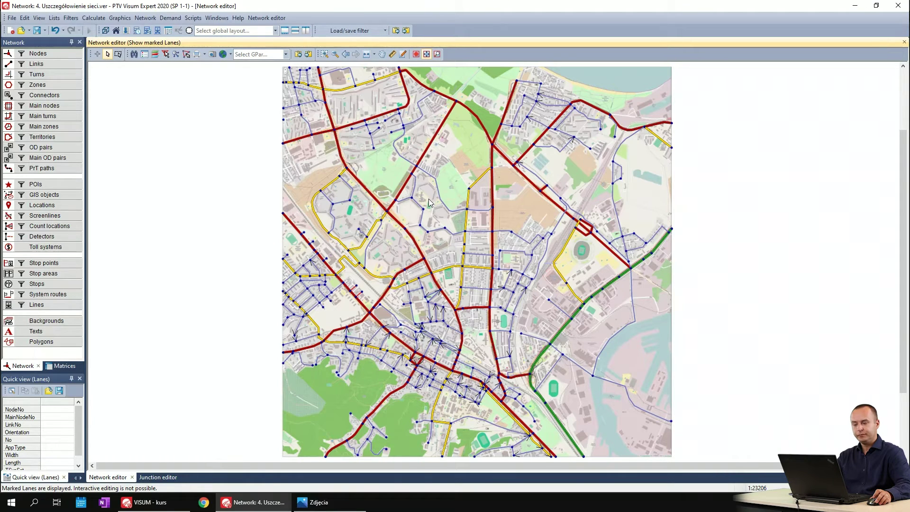
{"action": "left_click_drag", "start_coordinate": [421, 220], "coordinate": [433, 182]}
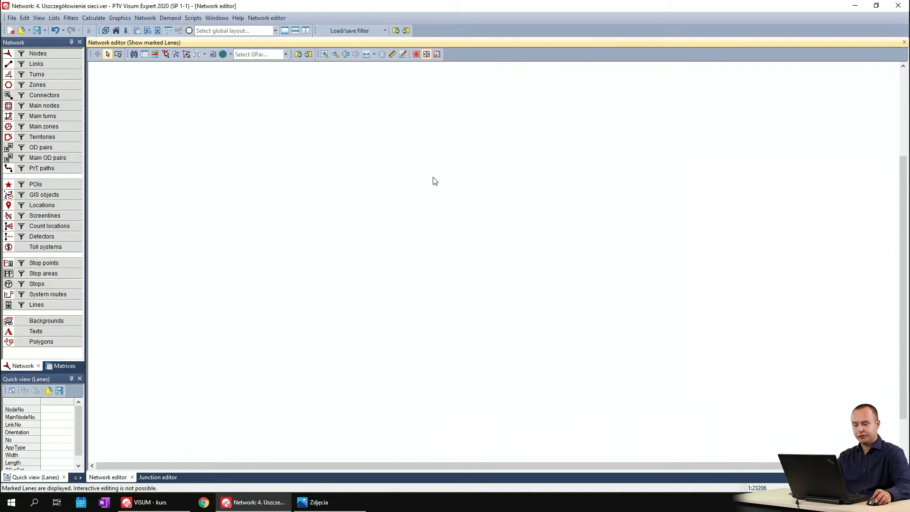
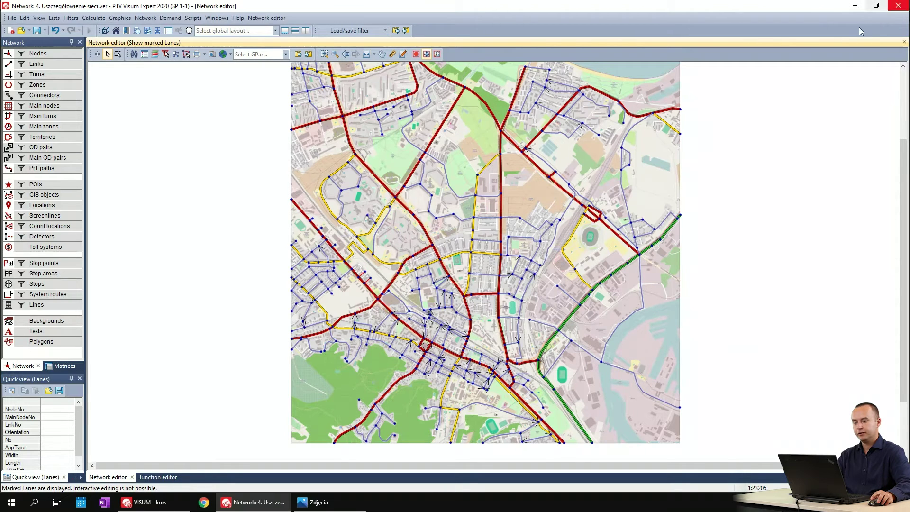
{"action": "mouse_move", "coordinate": [447, 209]}
{"action": "left_mouse_down"}
{"action": "mouse_move", "coordinate": [463, 243]}
{"action": "mouse_move", "coordinate": [459, 222]}
{"action": "left_mouse_up"}
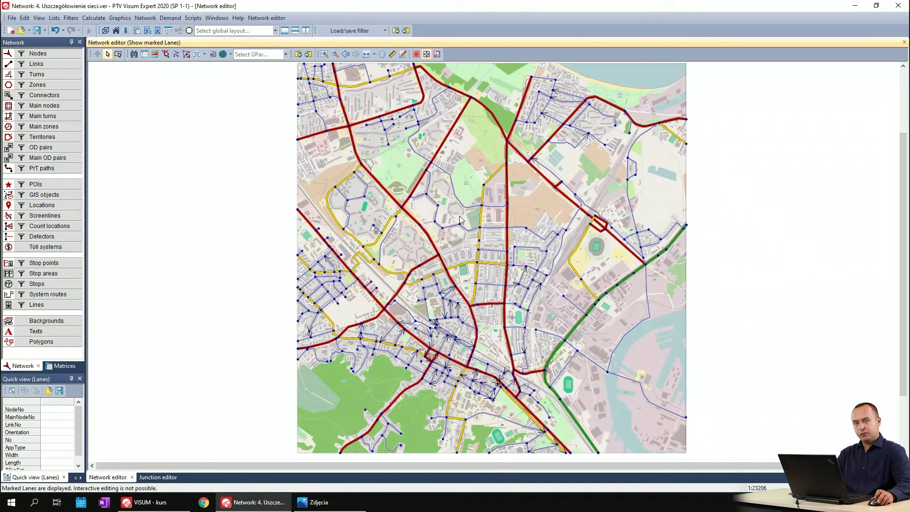
{"action": "scroll", "coordinate": [449, 233], "scroll_direction": "down", "scroll_amount": 2}
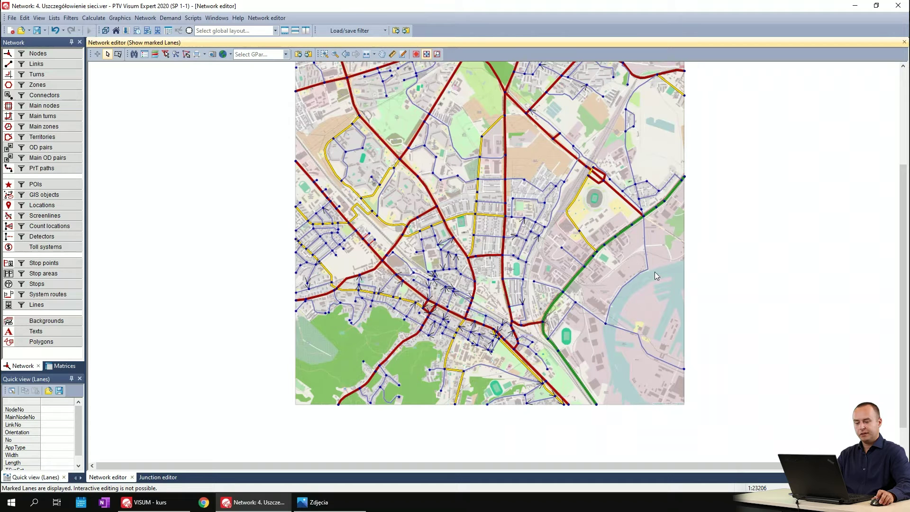
- Check the capacities and lane counts in the link types list, and go back to the network editor
{"action": "left_click", "coordinate": [124, 19]}
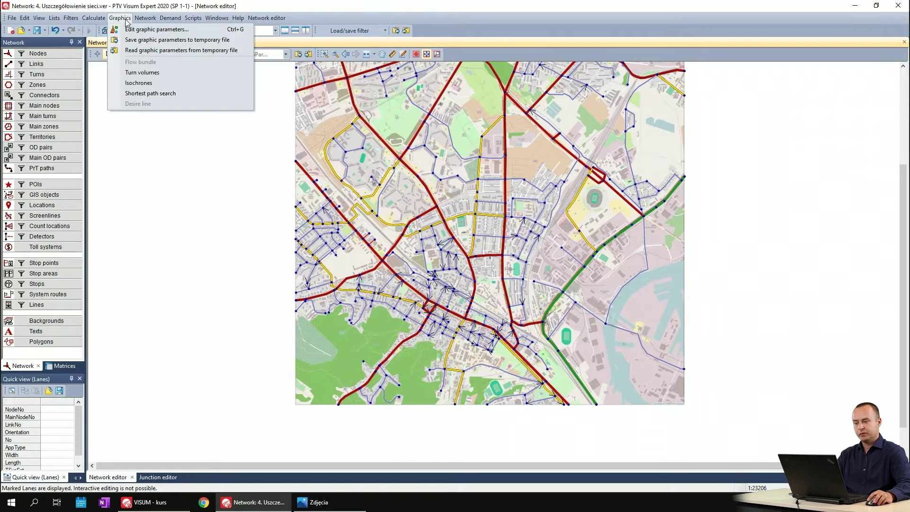
{"action": "left_click", "coordinate": [168, 112]}
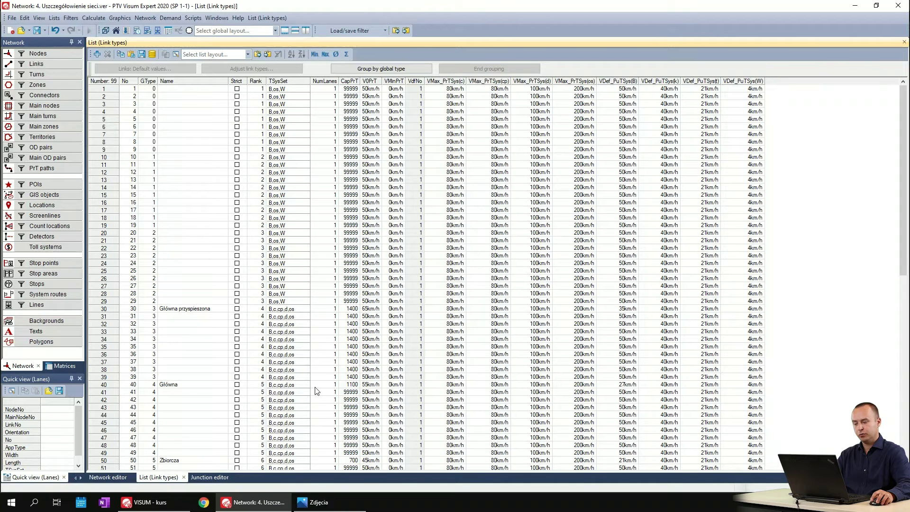
{"action": "left_click", "coordinate": [107, 477]}
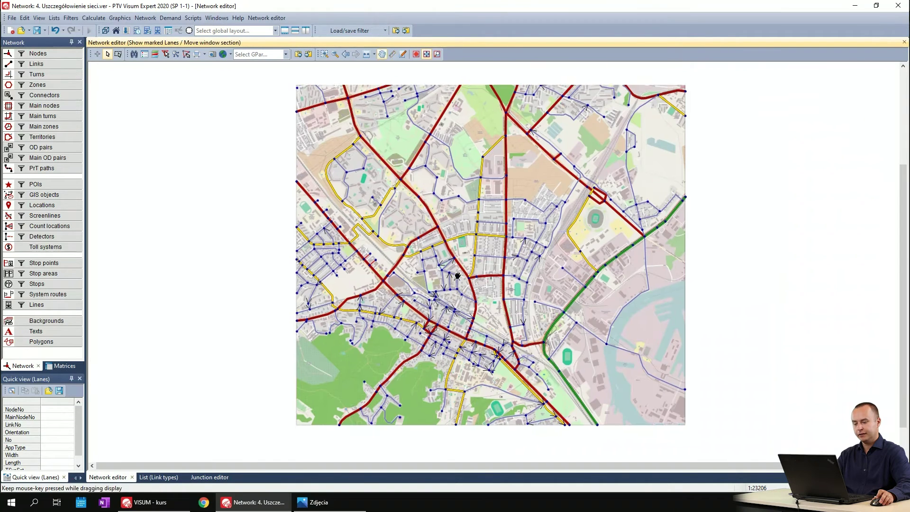
- Set the number of lanes to 3 on link 20 from node 31 to node 32 along Aleja Zwycięstwa
{"action": "scroll", "coordinate": [451, 164], "scroll_direction": "up", "scroll_amount": 1}
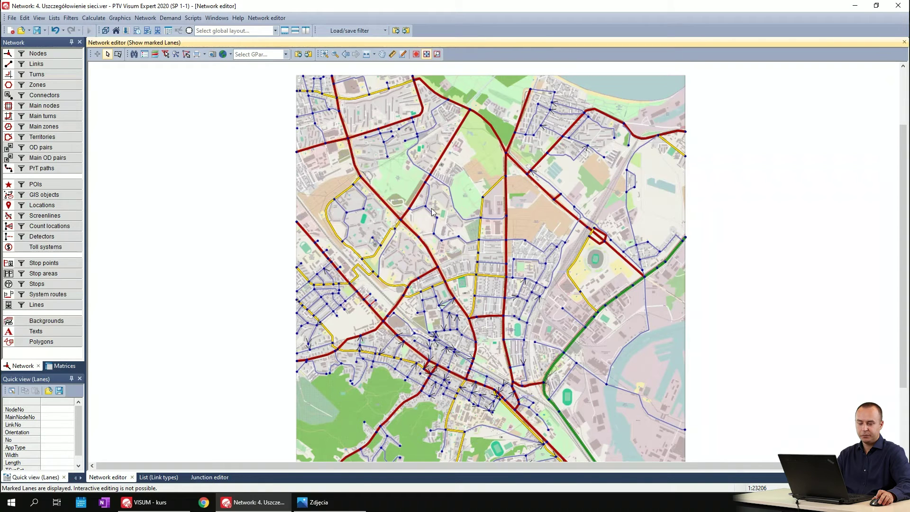
{"action": "scroll", "coordinate": [476, 268], "scroll_direction": "down", "scroll_amount": 4}
{"action": "scroll", "coordinate": [500, 327], "scroll_direction": "up", "scroll_amount": 2}
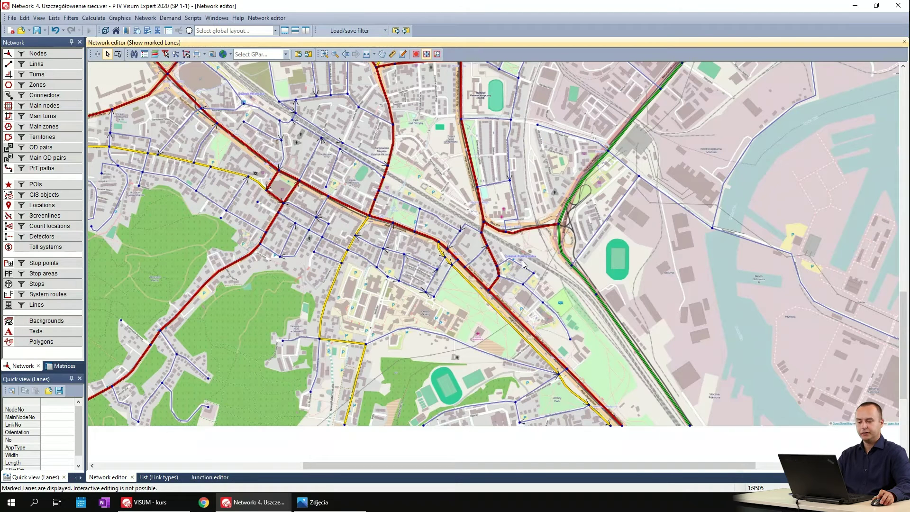
{"action": "scroll", "coordinate": [581, 325], "scroll_direction": "up", "scroll_amount": 1}
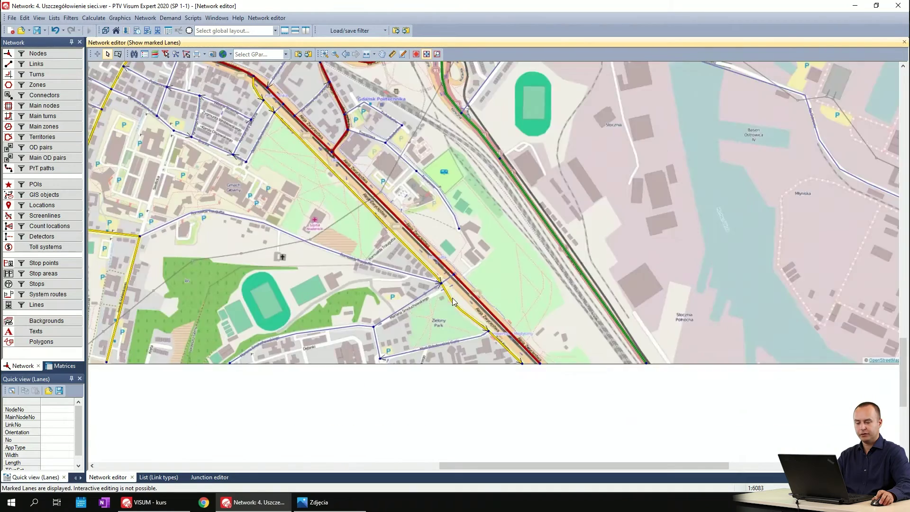
{"action": "scroll", "coordinate": [453, 302], "scroll_direction": "up", "scroll_amount": 1}
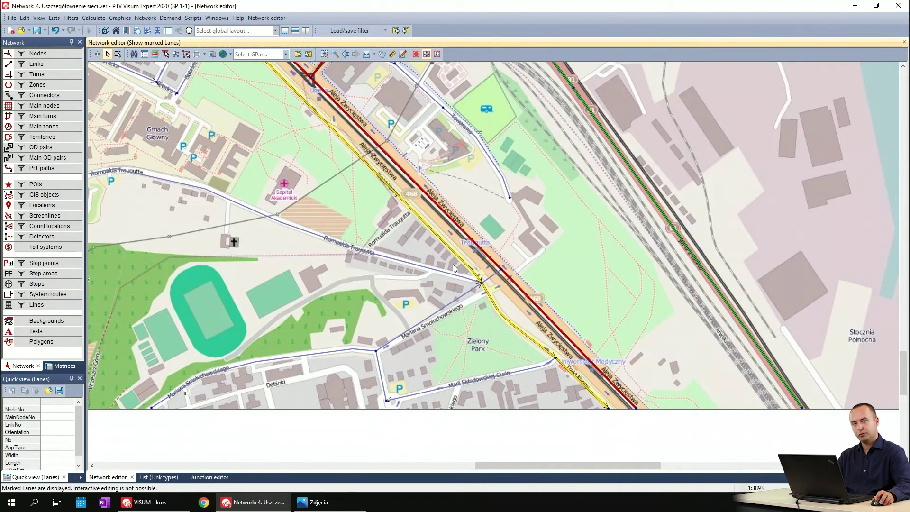
{"action": "left_click", "coordinate": [37, 64]}
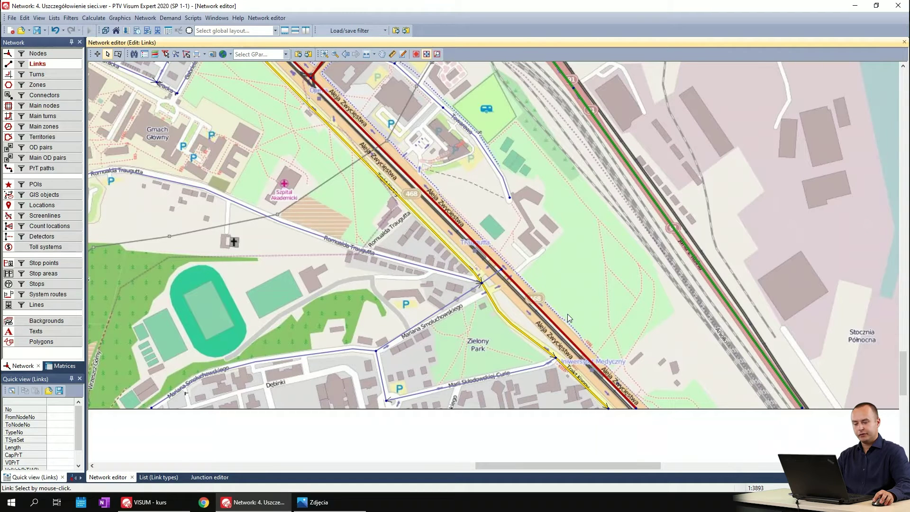
{"action": "double_click", "coordinate": [558, 323]}
{"action": "double_click", "coordinate": [574, 230]}
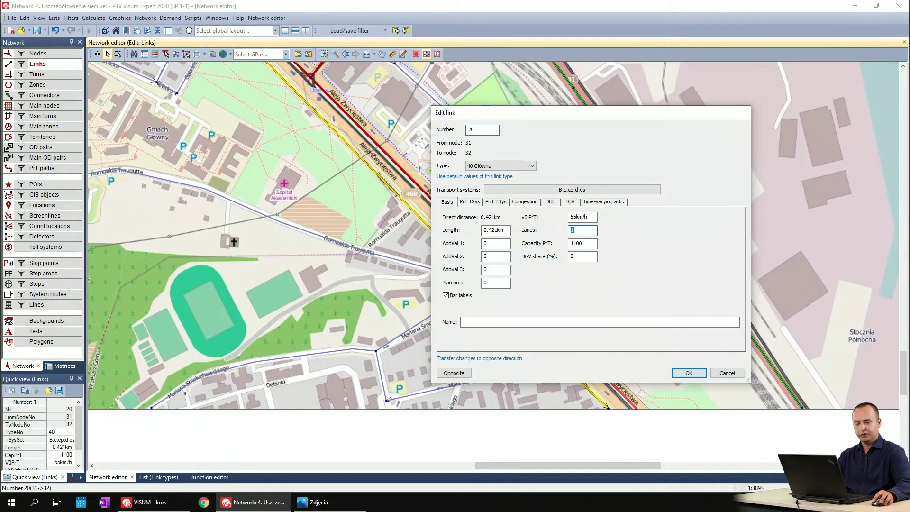
{"action": "type", "text": "3"}
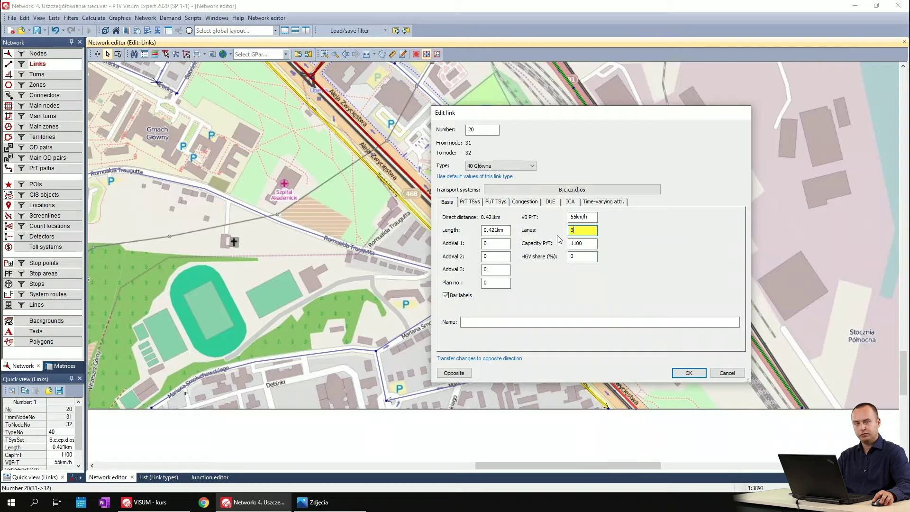
- Try a PrT capacity of 3300 for the link, restore it to 1100 and confirm the link edit
{"action": "left_click", "coordinate": [585, 242]}
{"action": "double_click", "coordinate": [581, 242]}
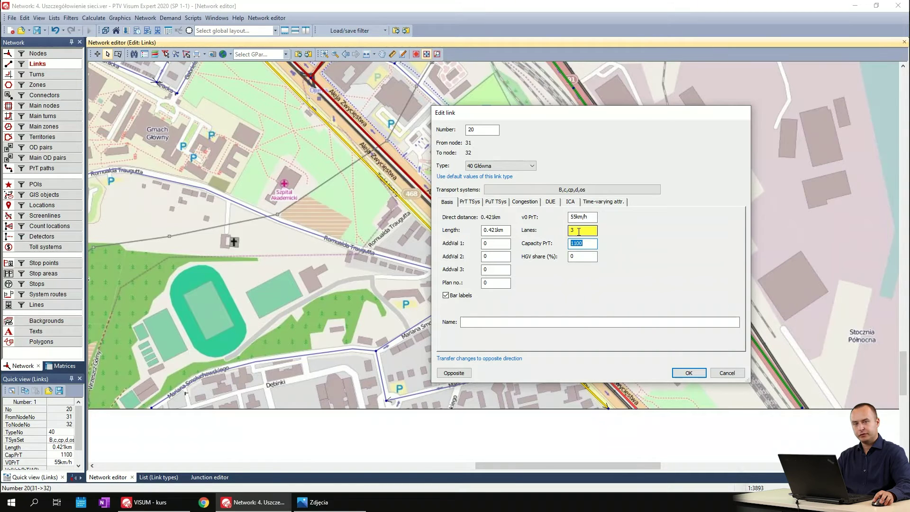
{"action": "left_click", "coordinate": [578, 231]}
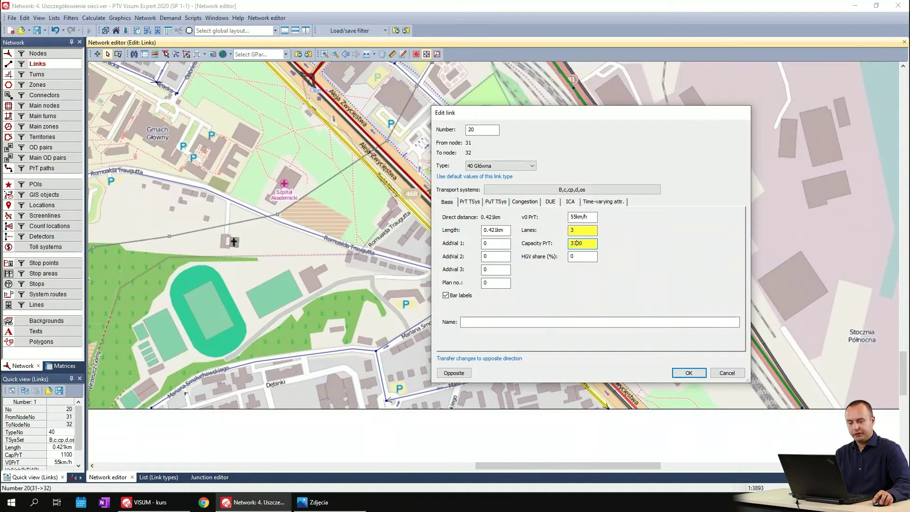
{"action": "type", "text": "11"}
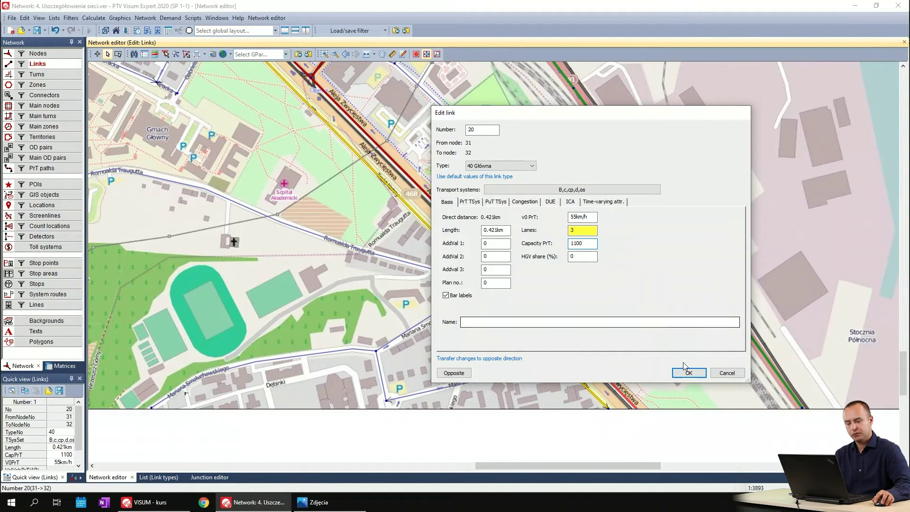
{"action": "left_click", "coordinate": [688, 372]}
- Set the number of lanes to 3 in both directions of link 21, between nodes 32 and 33 on Aleja Zwycięstwa
{"action": "left_click", "coordinate": [469, 230]}
{"action": "double_click", "coordinate": [469, 230]}
{"action": "double_click", "coordinate": [582, 230]}
{"action": "type", "text": "3"}
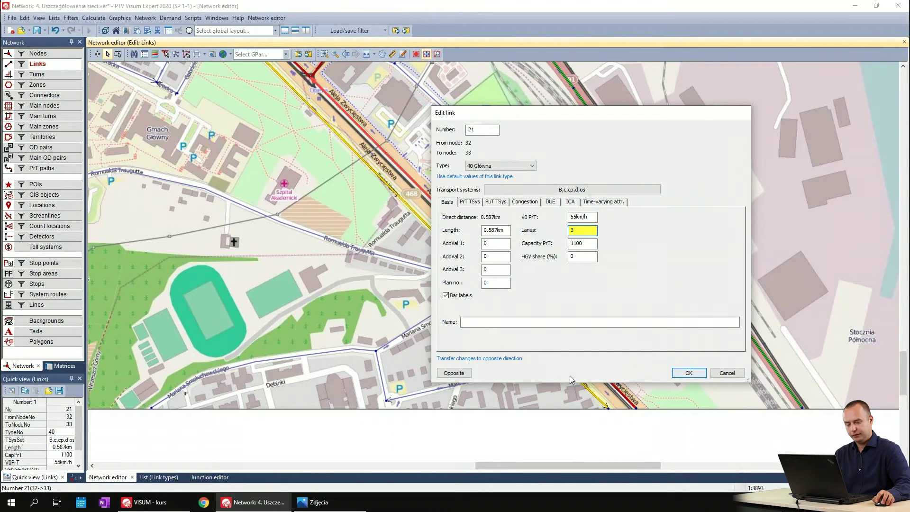
{"action": "left_click", "coordinate": [453, 373]}
{"action": "left_click_drag", "start_coordinate": [443, 116], "coordinate": [54, 116]}
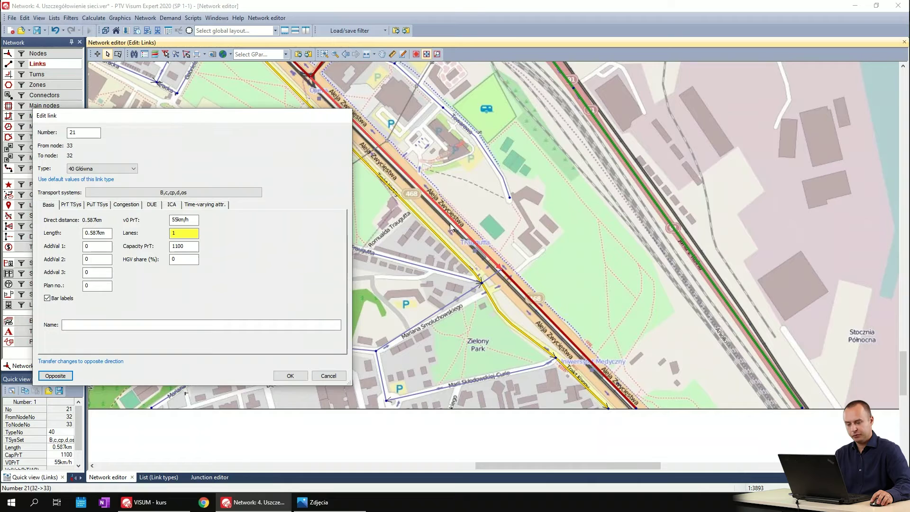
{"action": "double_click", "coordinate": [184, 233]}
{"action": "type", "text": "3"}
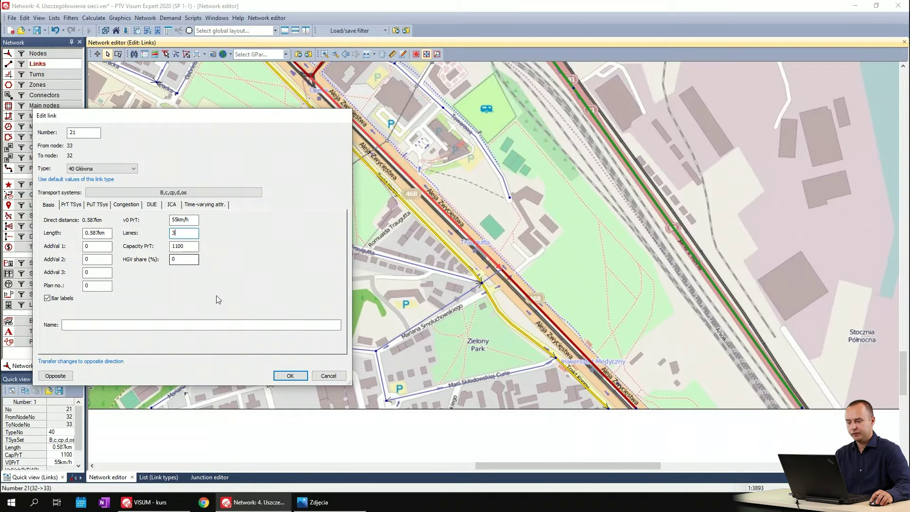
{"action": "key", "text": "Return"}
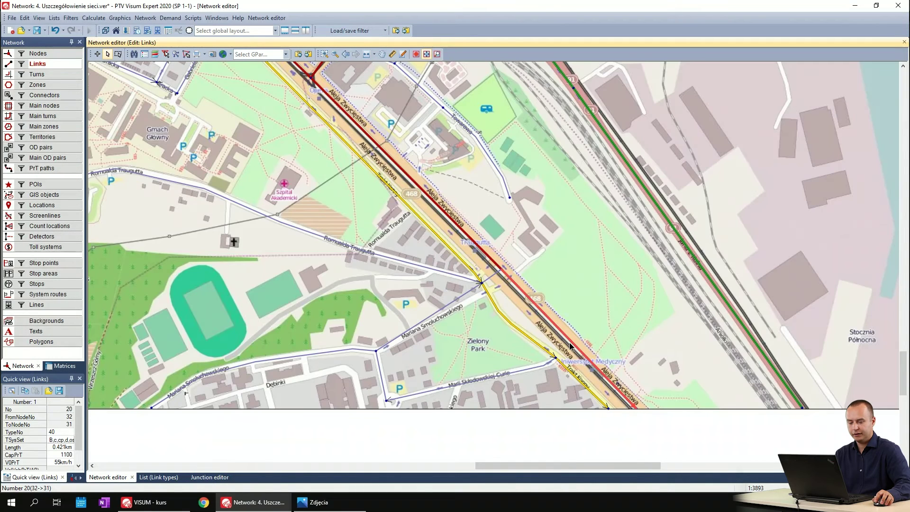
- Set the number of lanes to 3 on link 20 in the direction from node 32 to node 31
{"action": "double_click", "coordinate": [570, 342]}
{"action": "double_click", "coordinate": [184, 232]}
{"action": "type", "text": "3"}
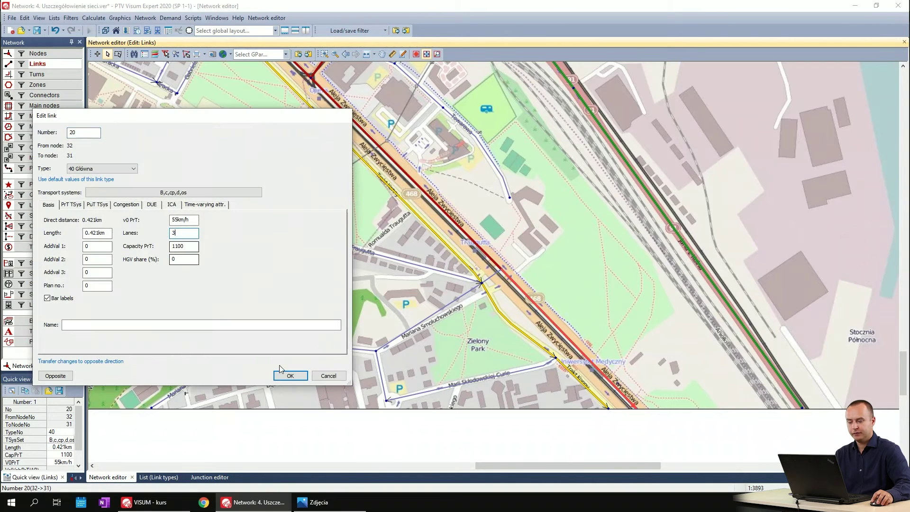
{"action": "left_click", "coordinate": [290, 375]}
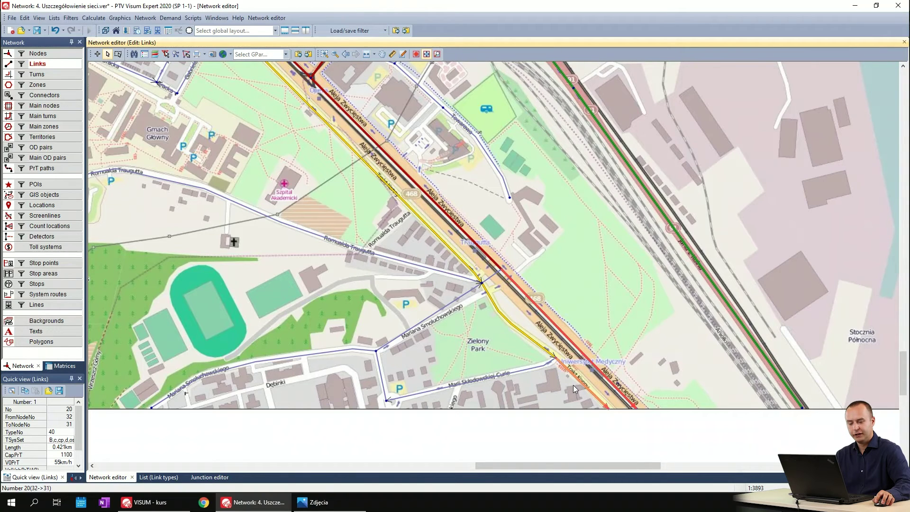
- Check the attributes of the Trakt Konny link running along Zielony Park
{"action": "scroll", "coordinate": [568, 380], "scroll_direction": "up", "scroll_amount": 2}
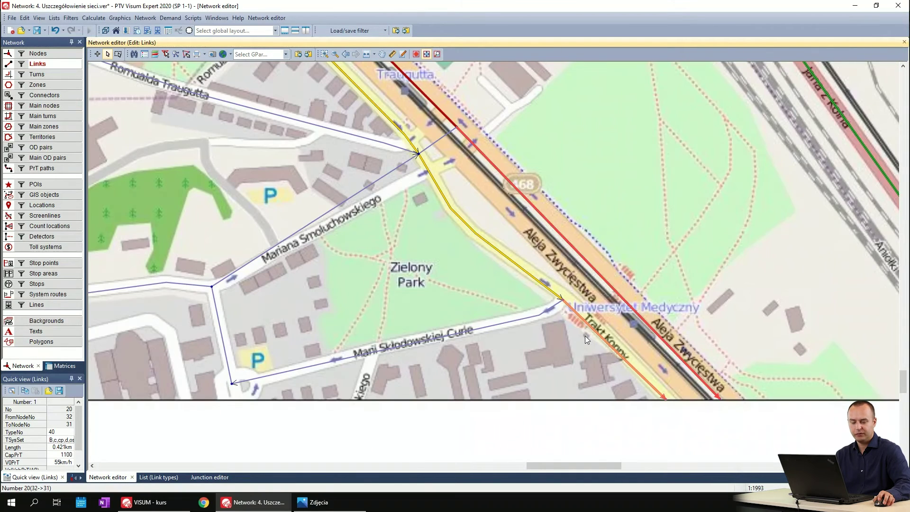
{"action": "left_click_drag", "start_coordinate": [585, 327], "coordinate": [565, 322]}
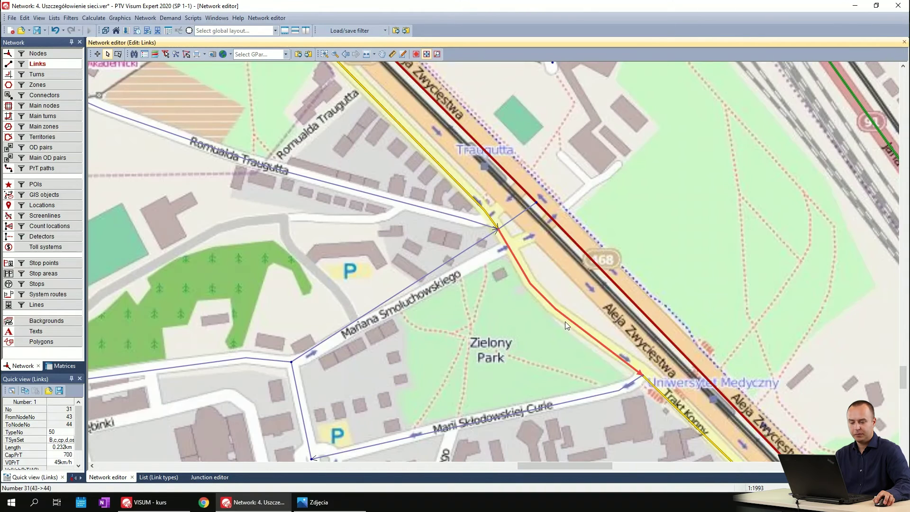
{"action": "scroll", "coordinate": [552, 317], "scroll_direction": "down", "scroll_amount": 2}
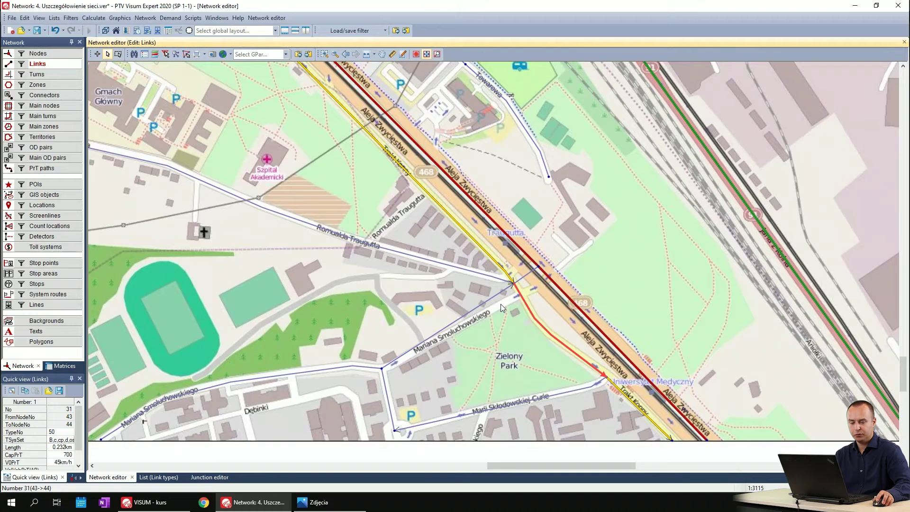
- Mark the two southernmost type 30 links along Jana z Kolna together and hide the background map
{"action": "scroll", "coordinate": [594, 305], "scroll_direction": "right", "scroll_amount": 3}
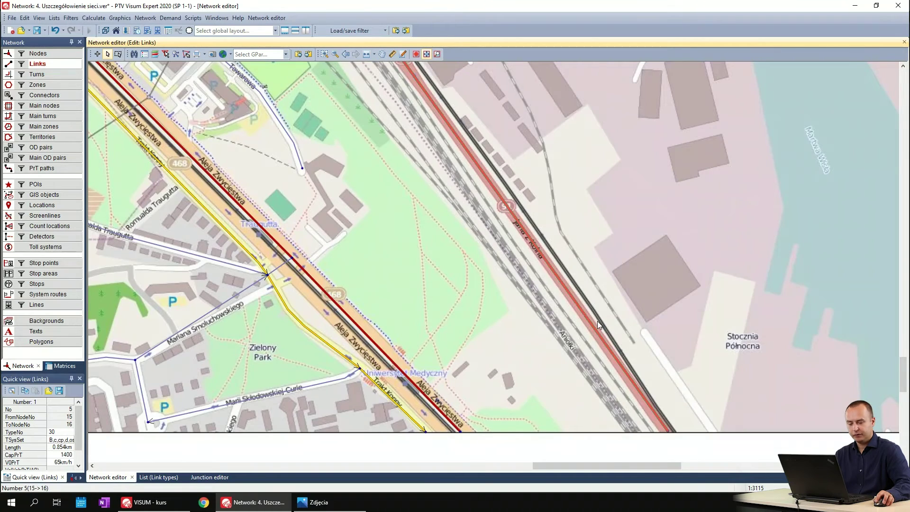
{"action": "scroll", "coordinate": [597, 321], "scroll_direction": "down", "scroll_amount": 3}
{"action": "left_click_drag", "start_coordinate": [586, 234], "coordinate": [583, 251]}
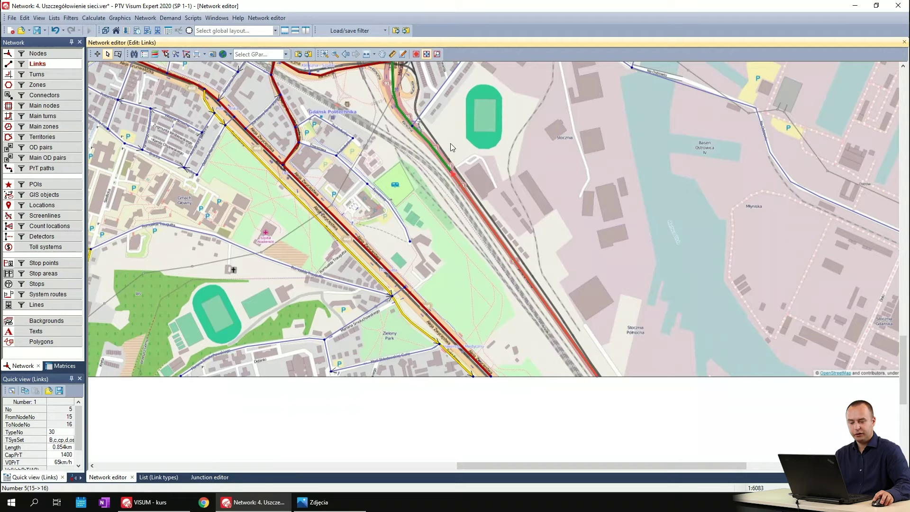
{"action": "left_click", "coordinate": [438, 145], "text": "ctrl"}
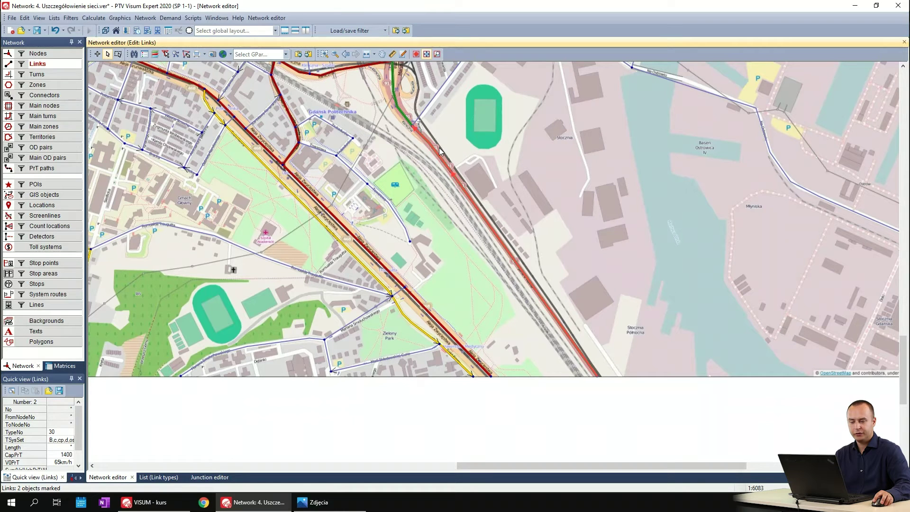
{"action": "scroll", "coordinate": [424, 157], "scroll_direction": "up", "scroll_amount": 2}
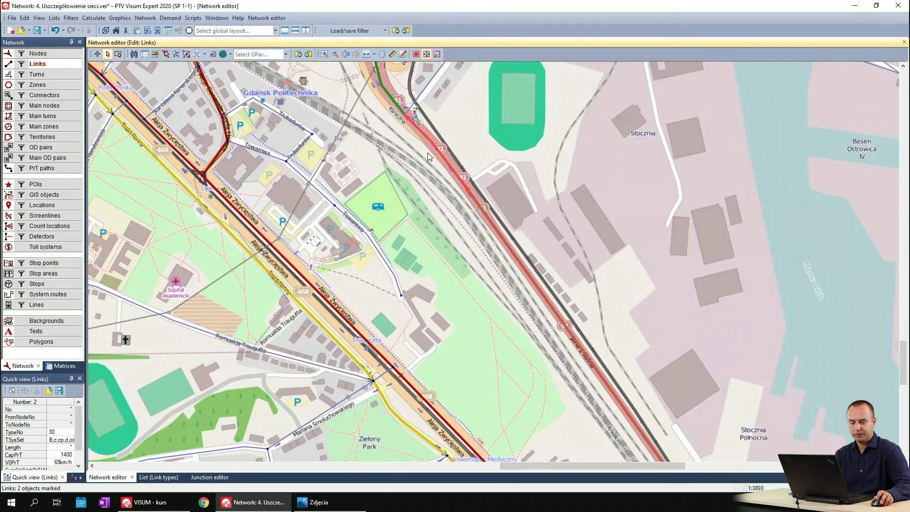
{"action": "scroll", "coordinate": [505, 179], "scroll_direction": "up", "scroll_amount": 1}
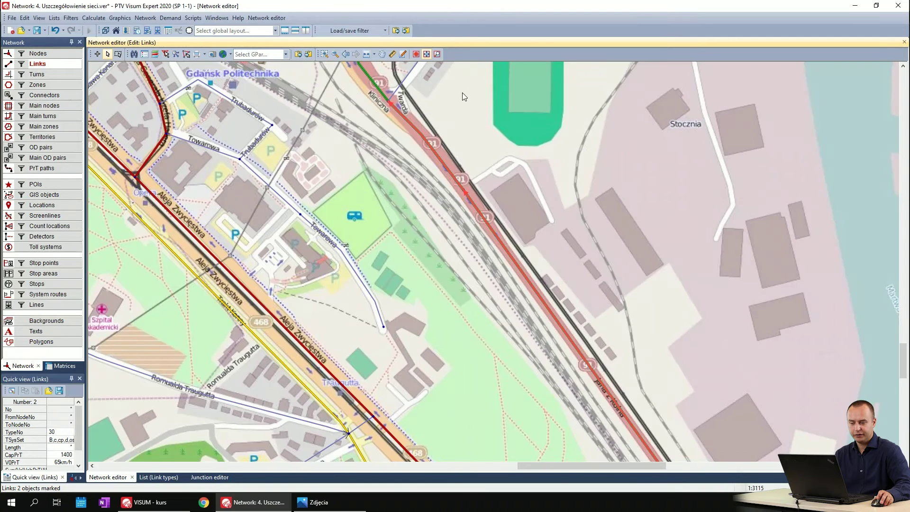
{"action": "left_click", "coordinate": [8, 321]}
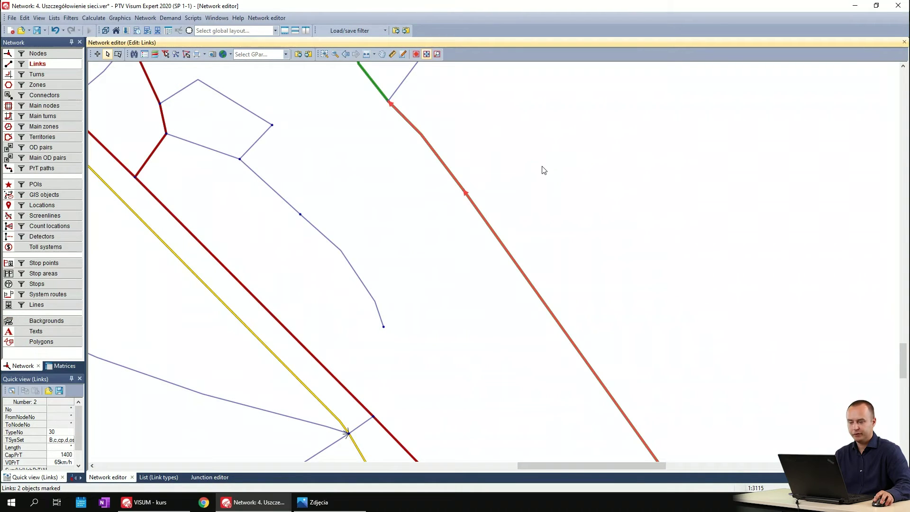
- Add the opposite directions of the marked links and the adjoining green links northward, past the dark red road junction, to the selection
{"action": "scroll", "coordinate": [511, 180], "scroll_direction": "down", "scroll_amount": 2}
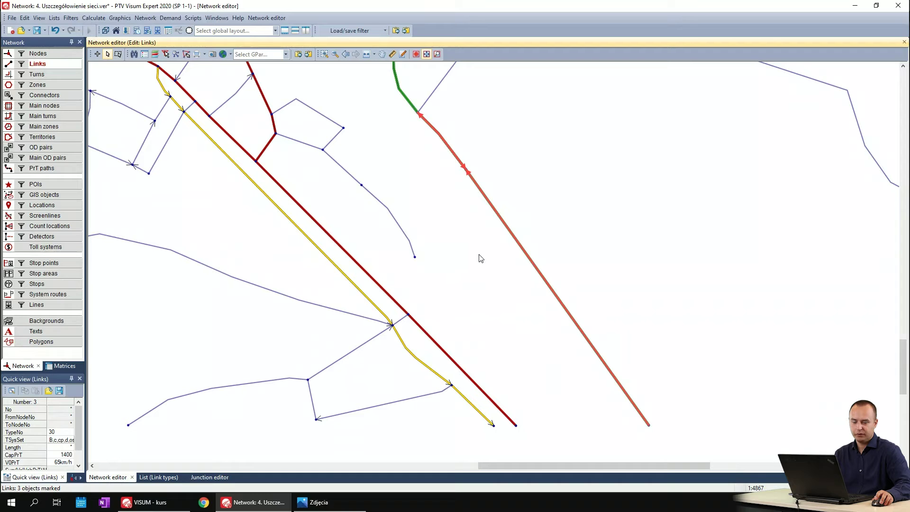
{"action": "left_click", "coordinate": [616, 381], "text": "ctrl"}
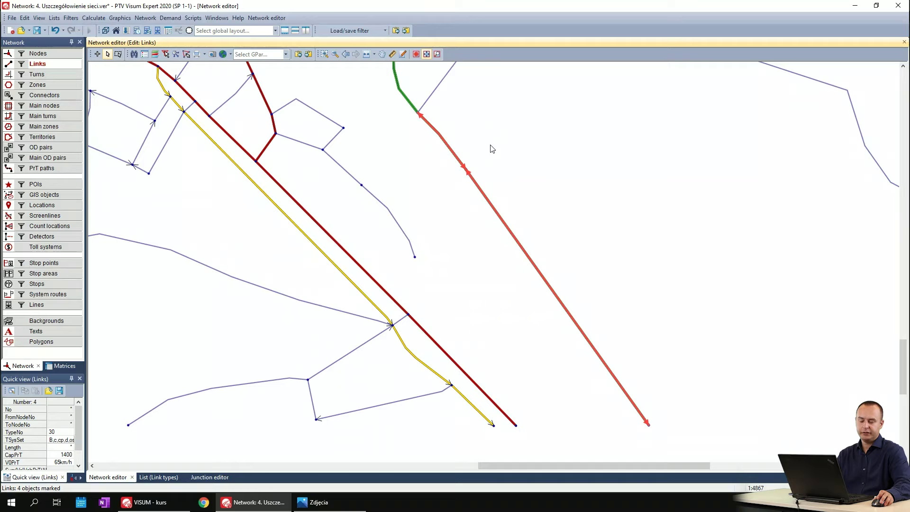
{"action": "scroll", "coordinate": [485, 135], "scroll_direction": "up", "scroll_amount": 5}
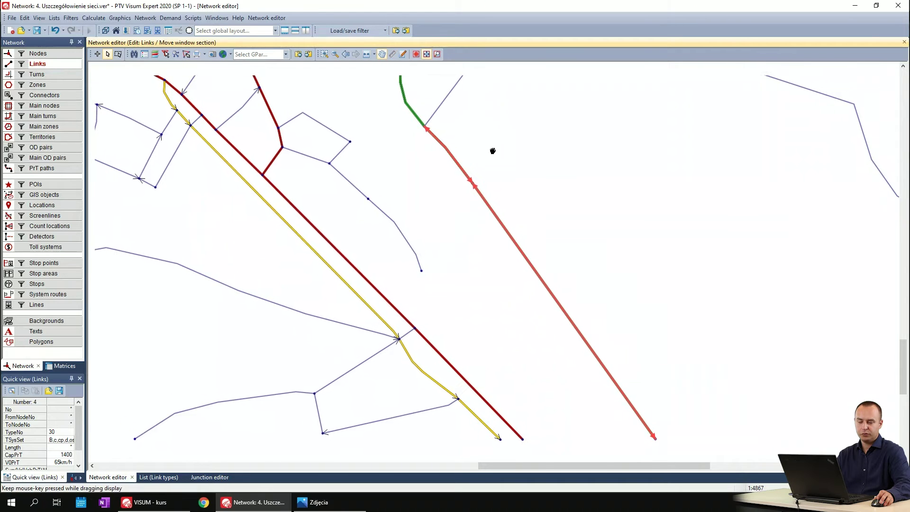
{"action": "left_click", "coordinate": [429, 262], "text": "ctrl"}
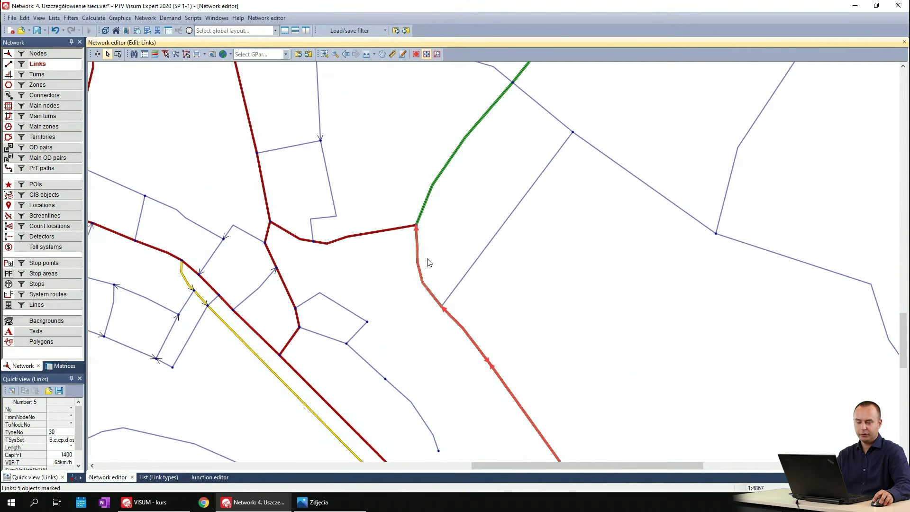
{"action": "left_click", "coordinate": [419, 220], "text": "ctrl"}
{"action": "left_click_drag", "start_coordinate": [485, 153], "coordinate": [412, 351]}
{"action": "left_click", "coordinate": [452, 260], "text": "ctrl"}
{"action": "left_click", "coordinate": [469, 258], "text": "ctrl"}
{"action": "scroll", "coordinate": [490, 317], "scroll_direction": "up", "scroll_amount": 4}
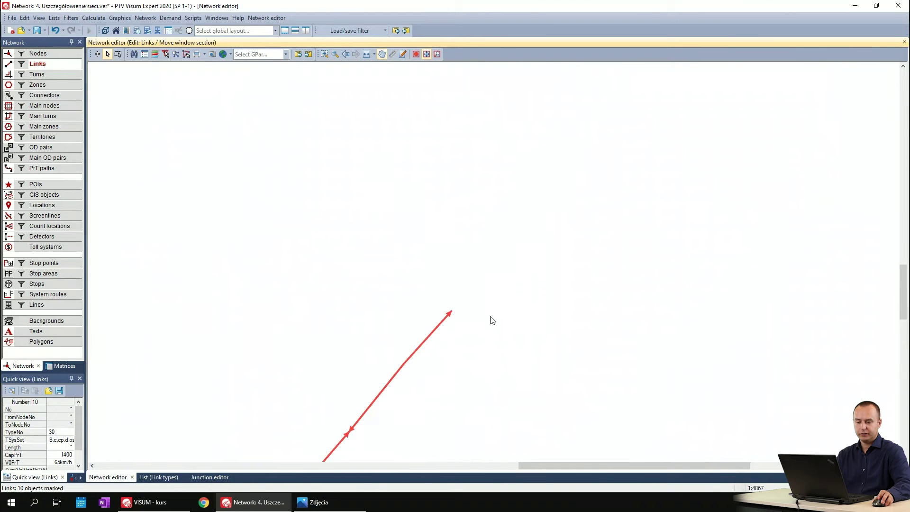
- Extend the selection in both directions along the green road, past the yellow road junction to the link before the next dark red road
{"action": "left_click", "coordinate": [484, 269], "text": "ctrl"}
{"action": "left_click", "coordinate": [484, 269], "text": "ctrl"}
{"action": "left_click", "coordinate": [497, 251], "text": "ctrl"}
{"action": "left_click", "coordinate": [506, 244], "text": "ctrl"}
{"action": "left_click", "coordinate": [535, 215], "text": "ctrl"}
{"action": "left_click", "coordinate": [548, 194], "text": "ctrl"}
{"action": "left_click", "coordinate": [559, 192], "text": "ctrl"}
{"action": "left_click", "coordinate": [609, 170], "text": "ctrl"}
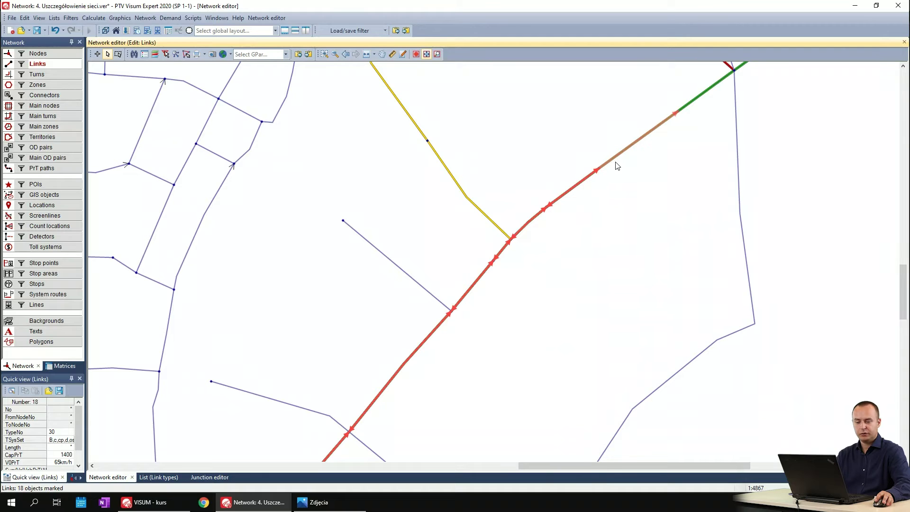
{"action": "left_click", "coordinate": [615, 159], "text": "ctrl"}
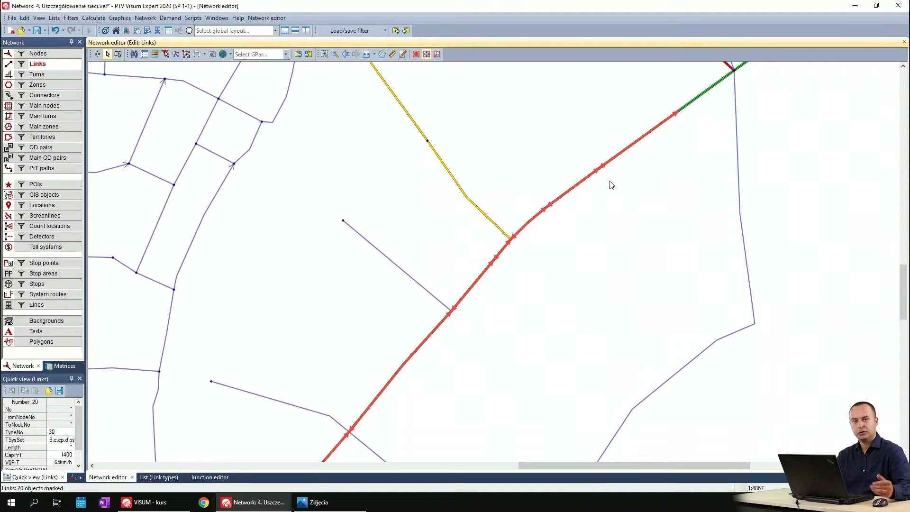
- Add the remaining green links to the selection in both directions, from the dark red road junction northeastward, and check the marked route back south
{"action": "left_click_drag", "start_coordinate": [670, 176], "coordinate": [380, 323]}
{"action": "left_click", "coordinate": [401, 273], "text": "ctrl"}
{"action": "left_click", "coordinate": [504, 188], "text": "ctrl"}
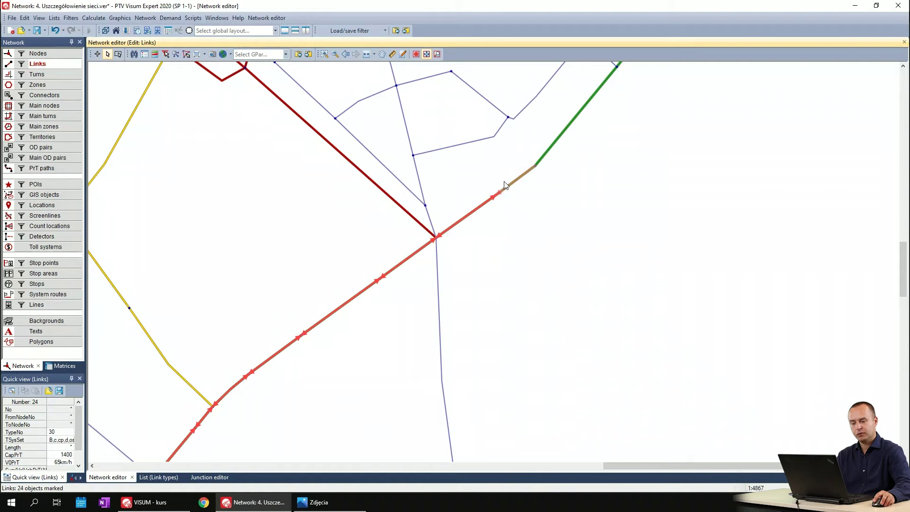
{"action": "left_click", "coordinate": [552, 146], "text": "ctrl"}
{"action": "left_click_drag", "start_coordinate": [636, 111], "coordinate": [495, 251]}
{"action": "left_click", "coordinate": [468, 361], "text": "ctrl"}
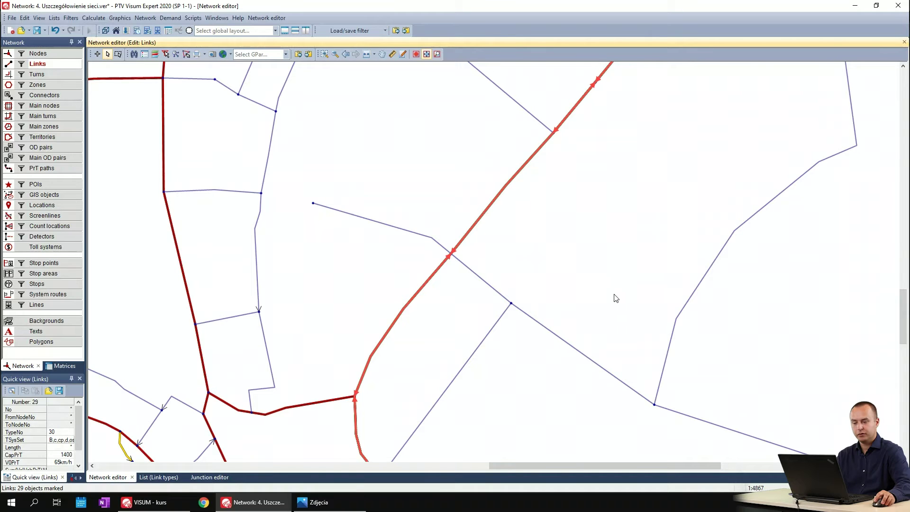
{"action": "left_click_drag", "start_coordinate": [539, 290], "coordinate": [590, 265]}
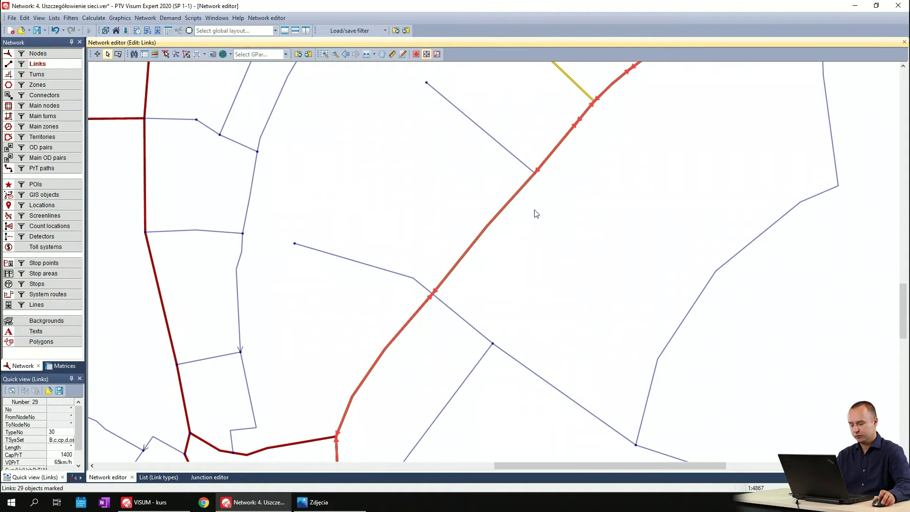
{"action": "left_click_drag", "start_coordinate": [507, 285], "coordinate": [616, 83]}
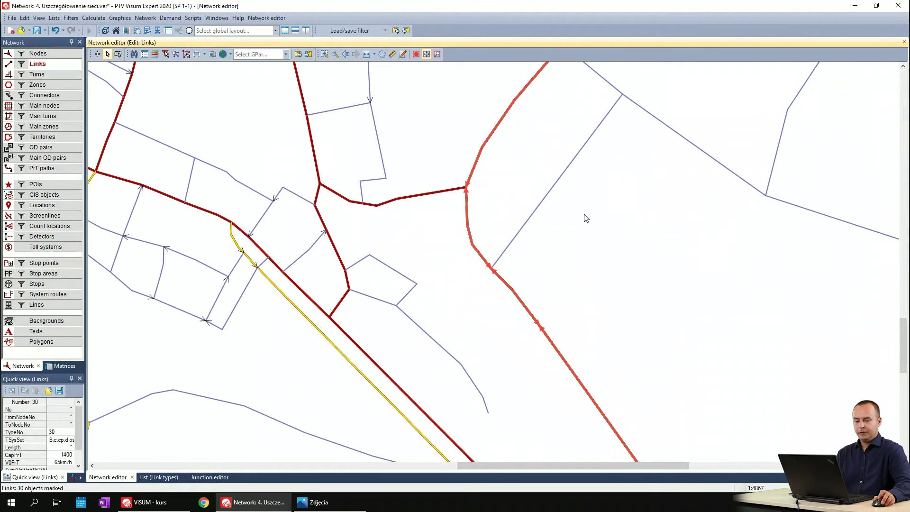
{"action": "left_click_drag", "start_coordinate": [586, 218], "coordinate": [517, 151]}
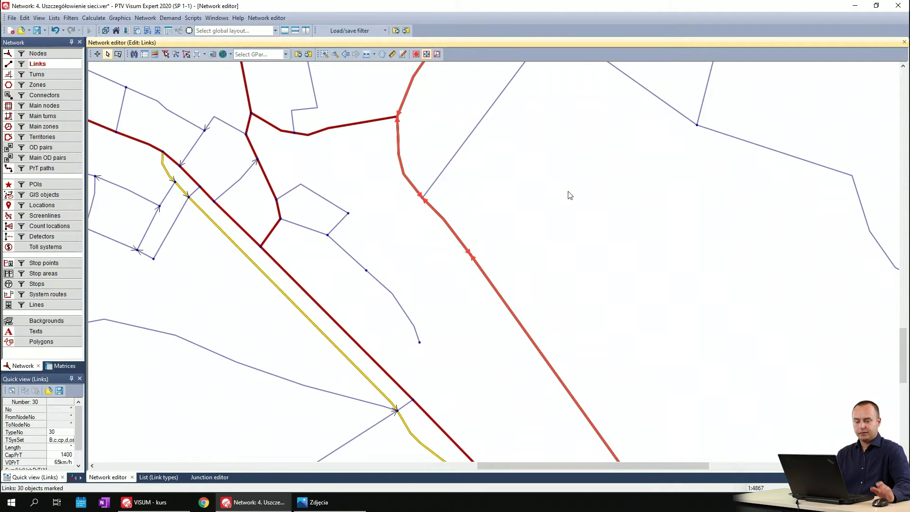
- Multi-edit the marked type 30 links, assigning the constant value 2 to their Number of lanes attribute
{"action": "right_click", "coordinate": [523, 208]}
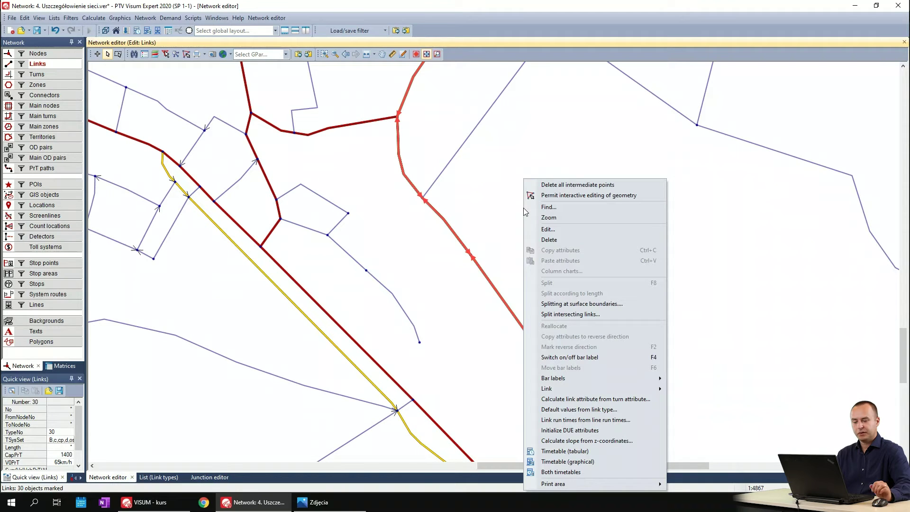
{"action": "left_click", "coordinate": [540, 231]}
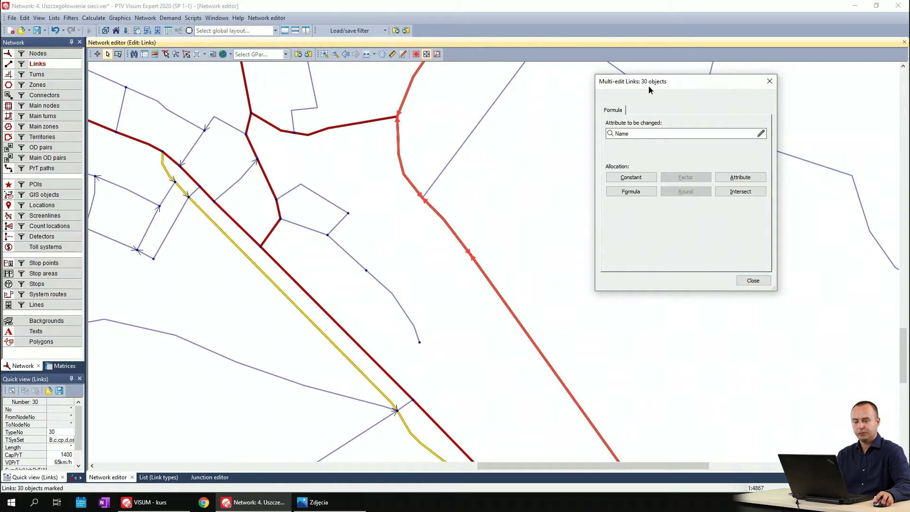
{"action": "left_click_drag", "start_coordinate": [649, 86], "coordinate": [633, 92]}
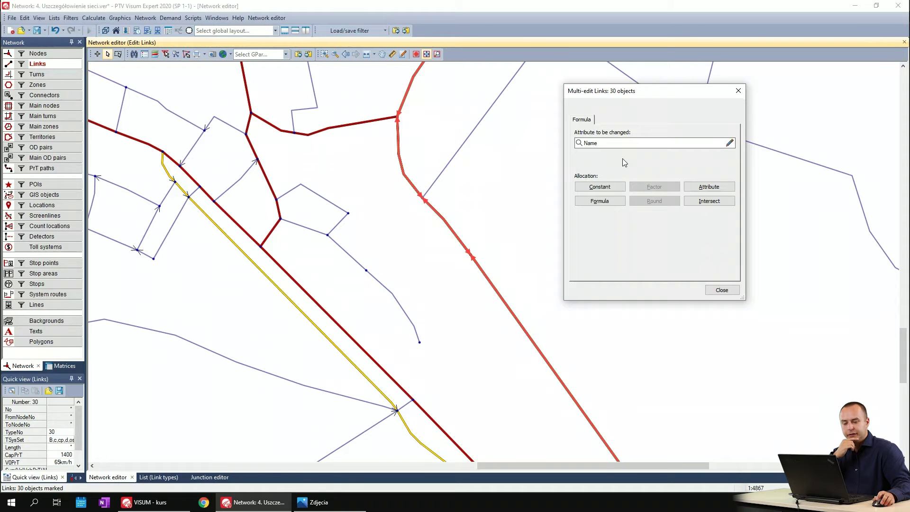
{"action": "left_click", "coordinate": [730, 143]}
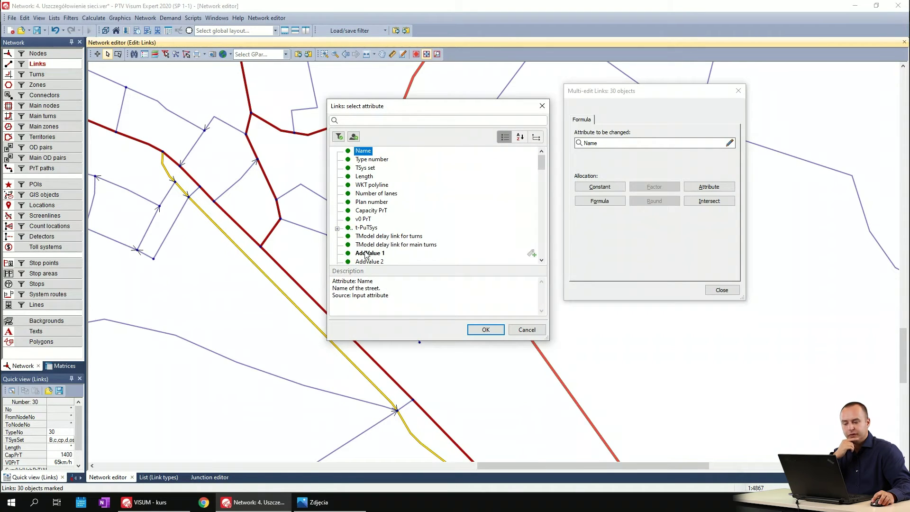
{"action": "left_click", "coordinate": [376, 194]}
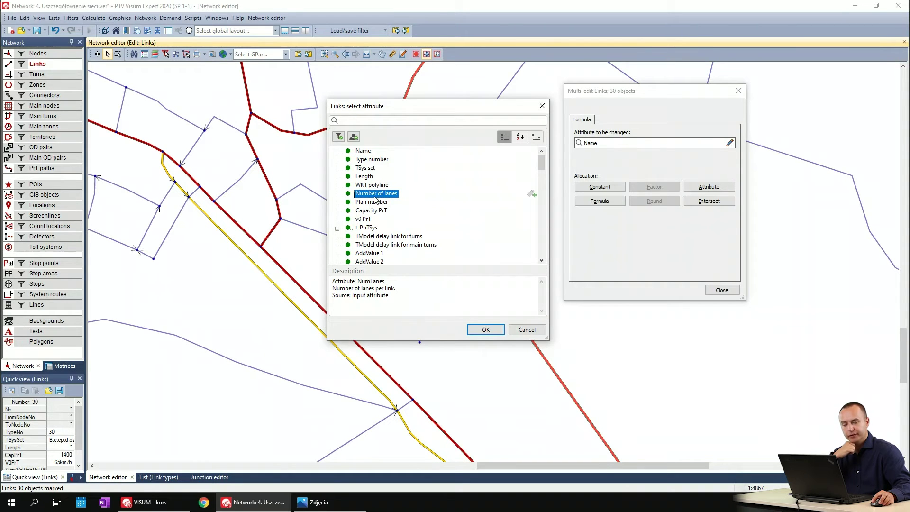
{"action": "scroll", "coordinate": [447, 201], "scroll_direction": "down", "scroll_amount": 3}
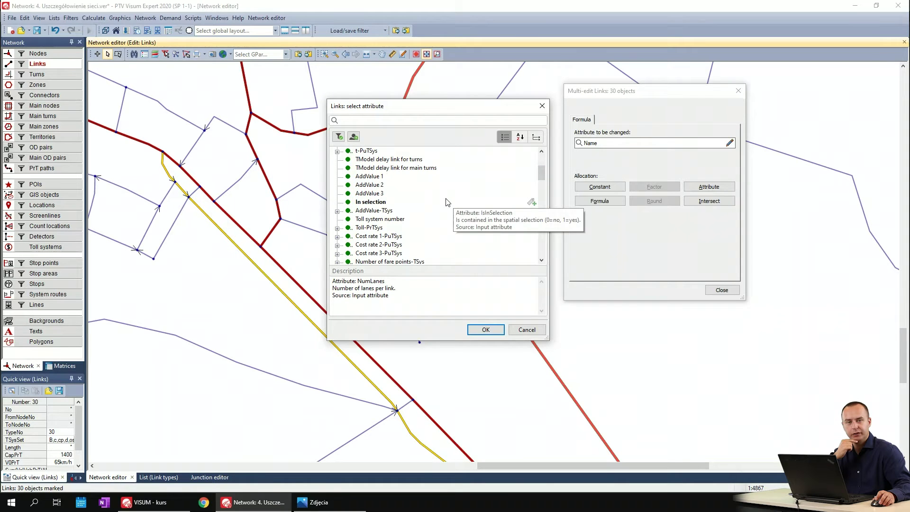
{"action": "scroll", "coordinate": [446, 203], "scroll_direction": "up", "scroll_amount": 3}
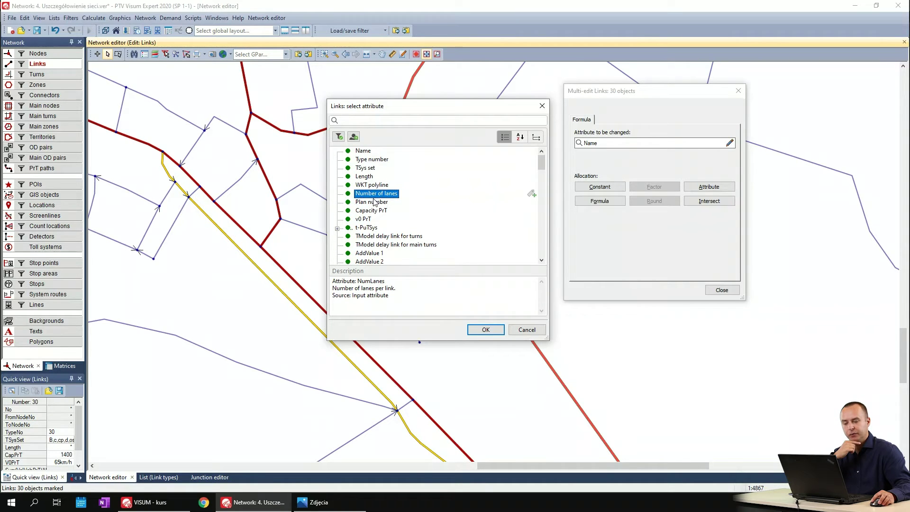
{"action": "left_click", "coordinate": [485, 329]}
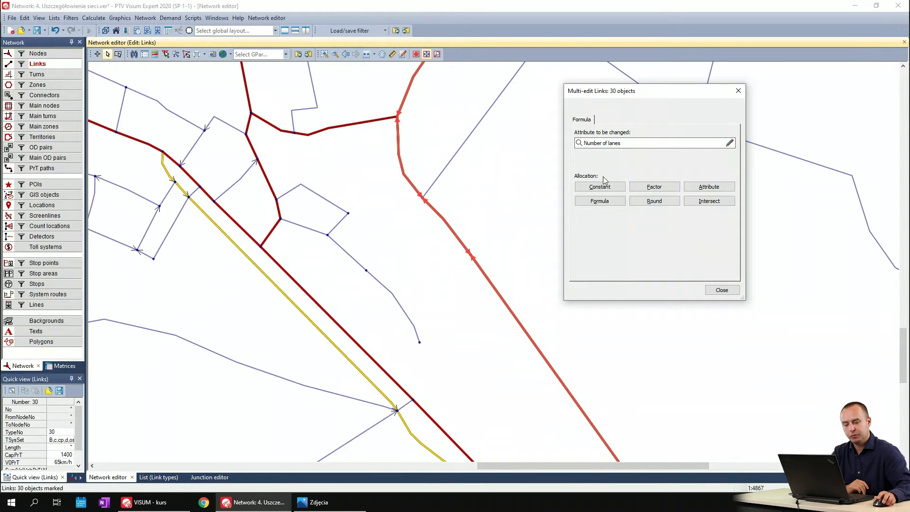
{"action": "left_click", "coordinate": [610, 187]}
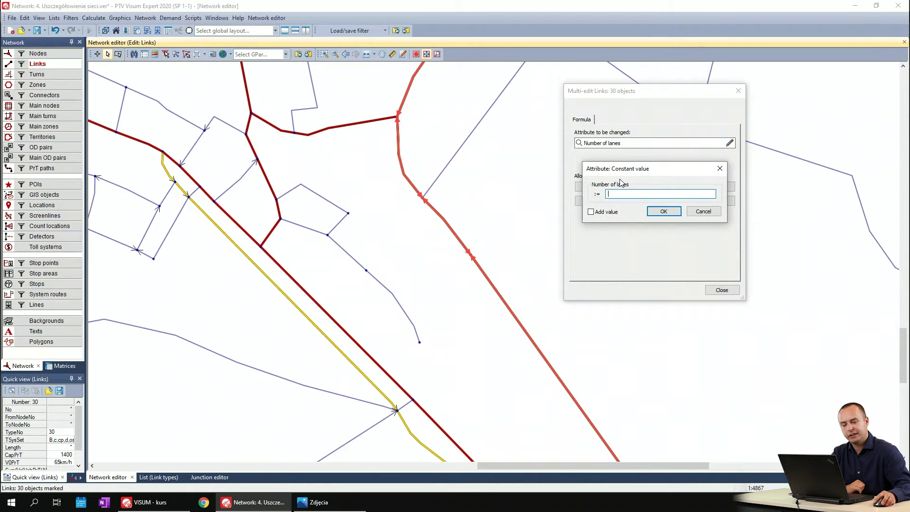
{"action": "left_click_drag", "start_coordinate": [614, 174], "coordinate": [409, 156]}
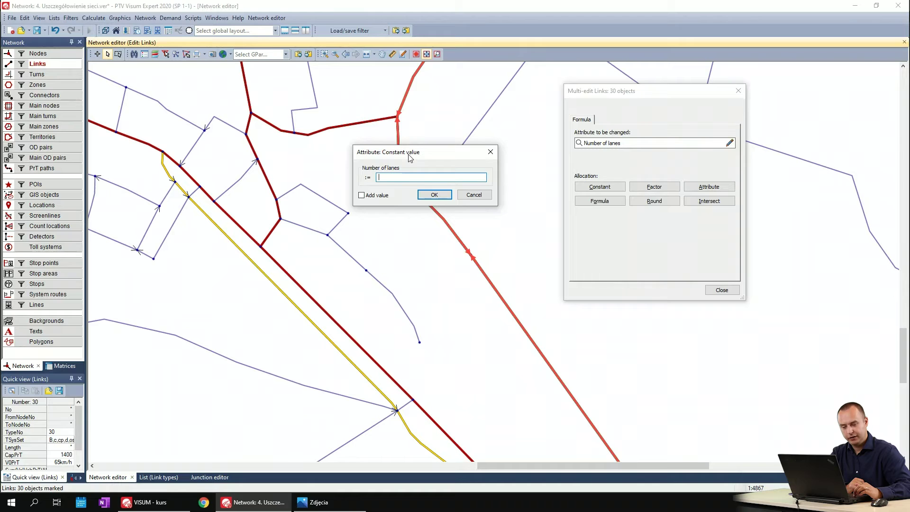
{"action": "left_click", "coordinate": [424, 195]}
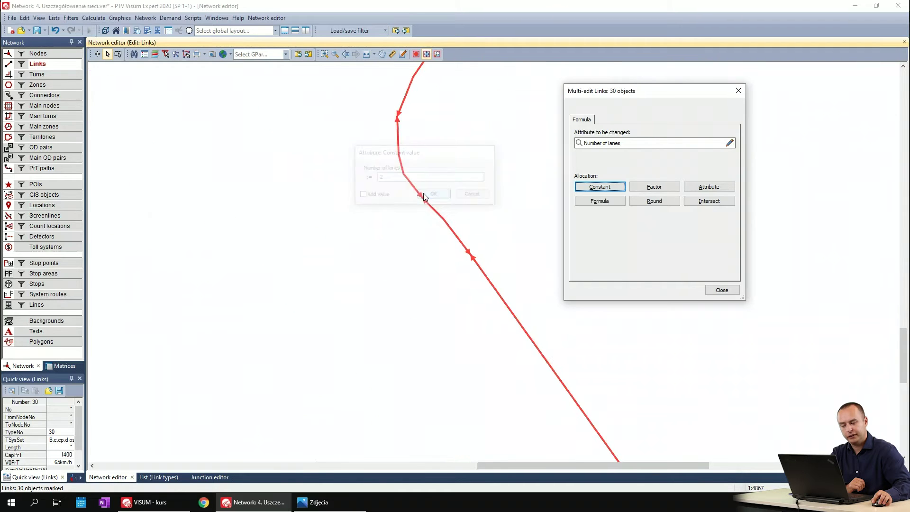
- Review the Factor, Attribute, Formula, Round and Intersect allocation options for the number of lanes without applying them, and leave the multi-edit
{"action": "left_click", "coordinate": [654, 187]}
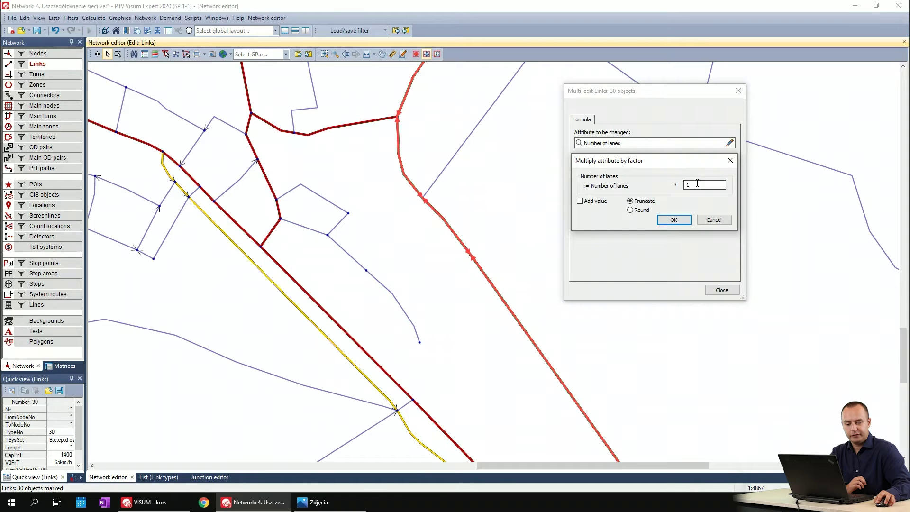
{"action": "left_click", "coordinate": [714, 219]}
{"action": "left_click", "coordinate": [709, 188]}
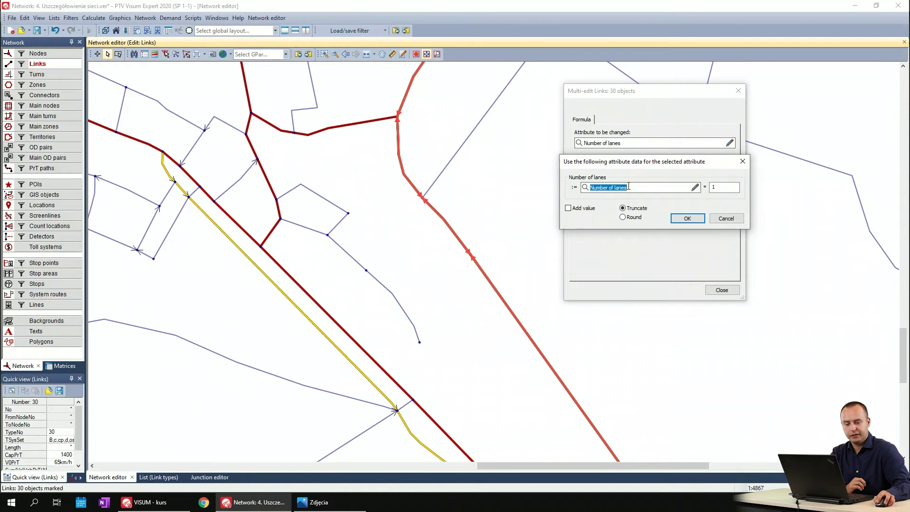
{"action": "left_click", "coordinate": [694, 187]}
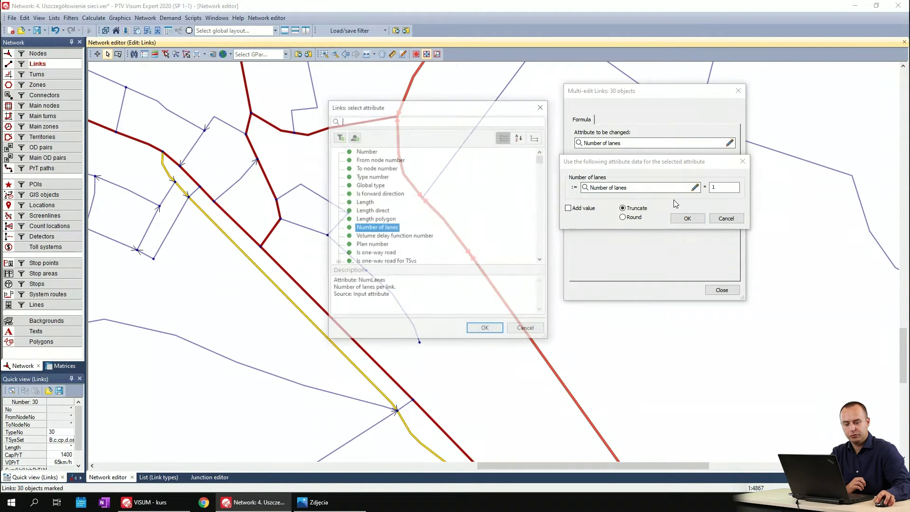
{"action": "left_click", "coordinate": [525, 329]}
{"action": "left_click", "coordinate": [697, 220]}
{"action": "left_click", "coordinate": [616, 203]}
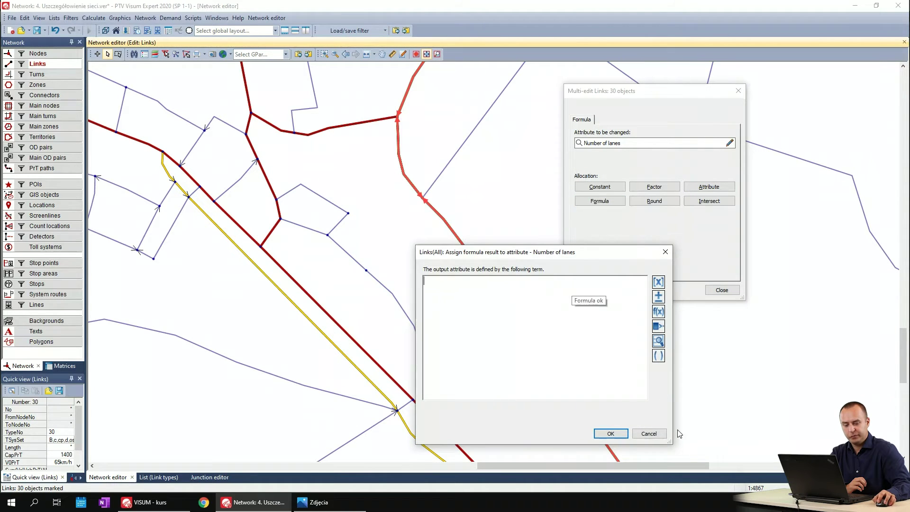
{"action": "left_click", "coordinate": [649, 433]}
{"action": "left_click", "coordinate": [662, 204]}
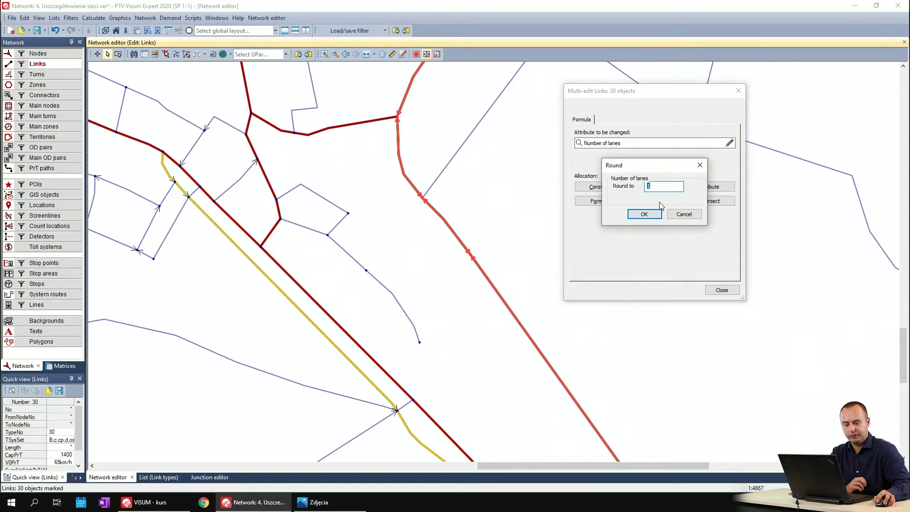
{"action": "left_click", "coordinate": [684, 214]}
{"action": "left_click", "coordinate": [707, 203]}
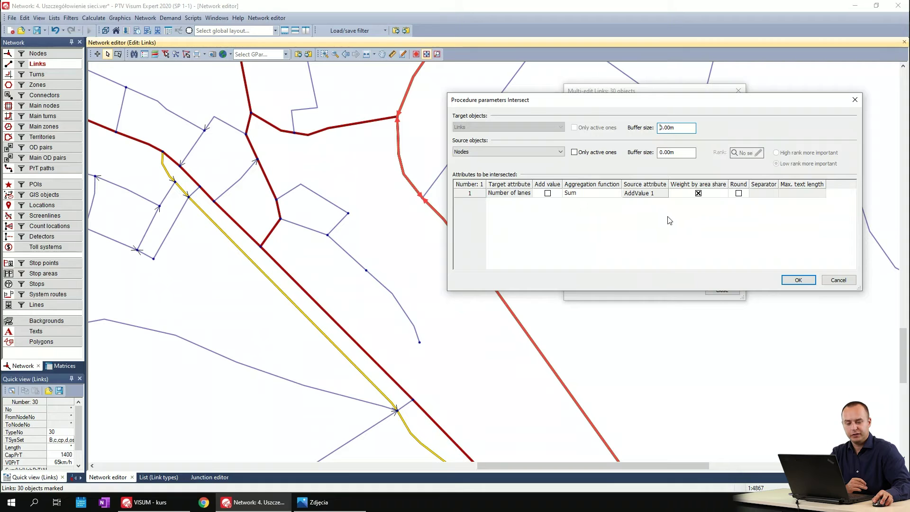
{"action": "left_click", "coordinate": [838, 280]}
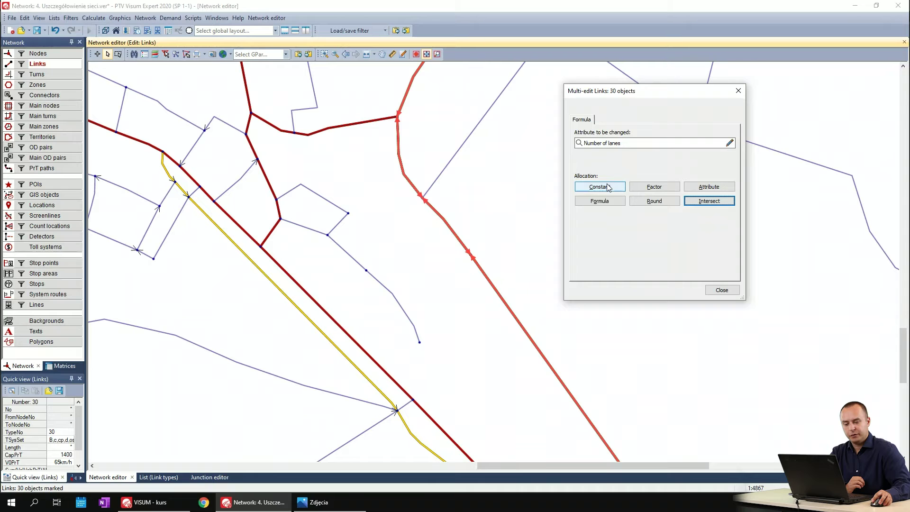
{"action": "left_click", "coordinate": [721, 290]}
- Check the lane count of two links on the green road, one south and one north of the dark red junction
{"action": "double_click", "coordinate": [499, 283]}
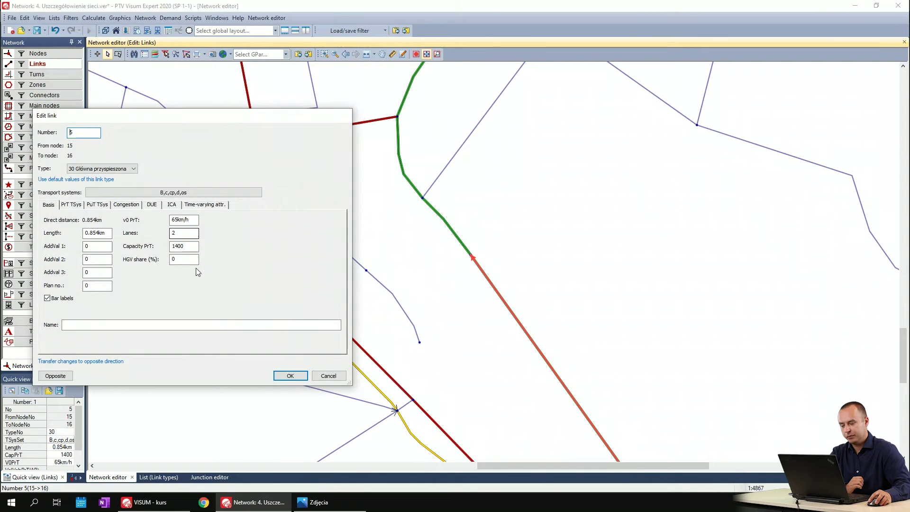
{"action": "left_click", "coordinate": [328, 375]}
{"action": "scroll", "coordinate": [451, 244], "scroll_direction": "up", "scroll_amount": 3}
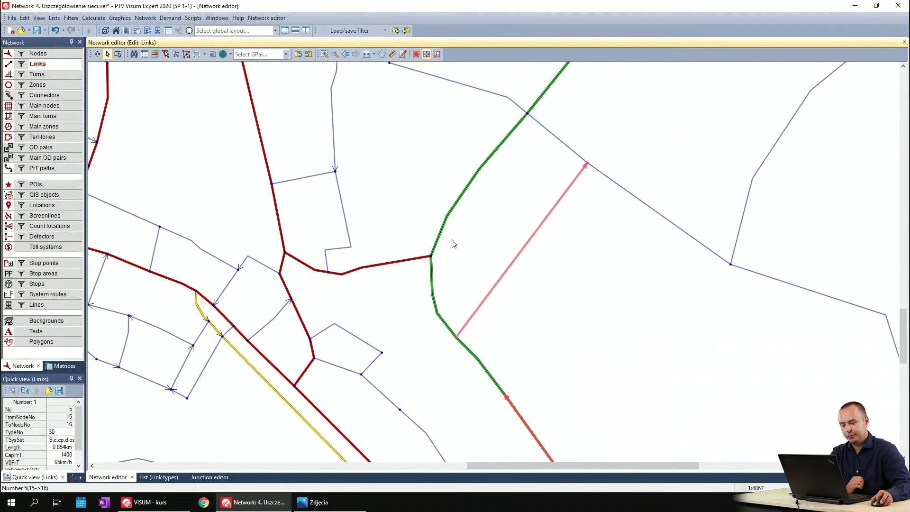
{"action": "left_click", "coordinate": [443, 231]}
{"action": "double_click", "coordinate": [444, 232]}
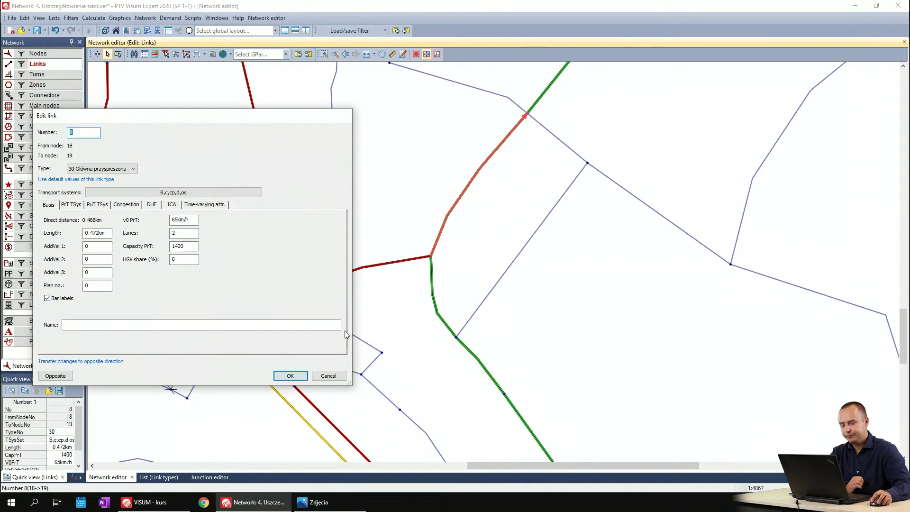
{"action": "left_click", "coordinate": [327, 376]}
- Mark both directions of the two dark red links branching west from the green road and set their number of lanes to the constant 3
{"action": "left_click_drag", "start_coordinate": [467, 294], "coordinate": [558, 247]}
{"action": "left_click", "coordinate": [554, 230]}
{"action": "left_click", "coordinate": [553, 220], "text": "ctrl"}
{"action": "left_click", "coordinate": [485, 220], "text": "ctrl"}
{"action": "left_click", "coordinate": [480, 230], "text": "ctrl"}
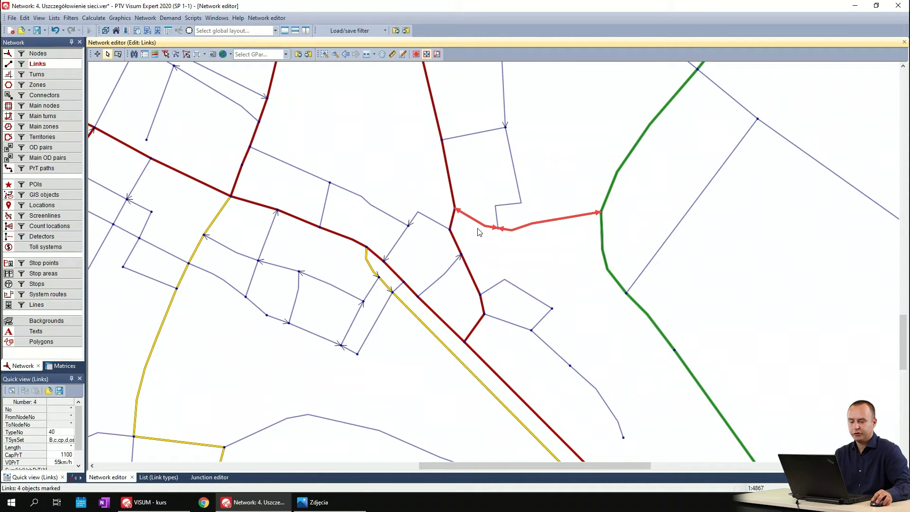
{"action": "right_click", "coordinate": [501, 241]}
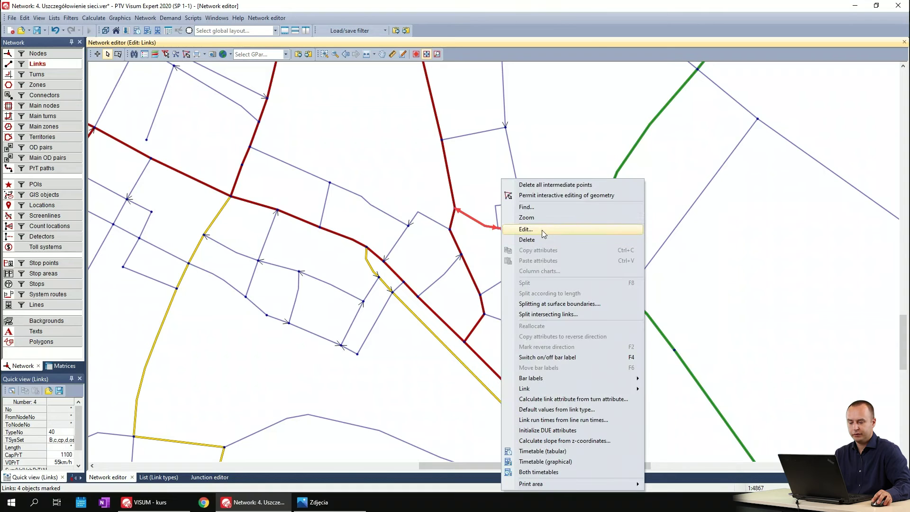
{"action": "left_click", "coordinate": [541, 229]}
{"action": "left_click", "coordinate": [729, 142]}
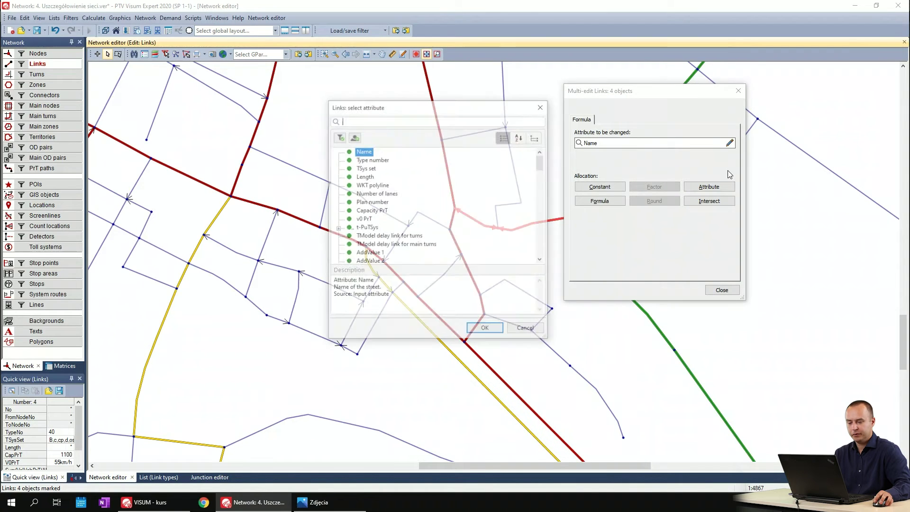
{"action": "left_click", "coordinate": [376, 193]}
{"action": "left_click", "coordinate": [479, 328]}
{"action": "left_click", "coordinate": [600, 186]}
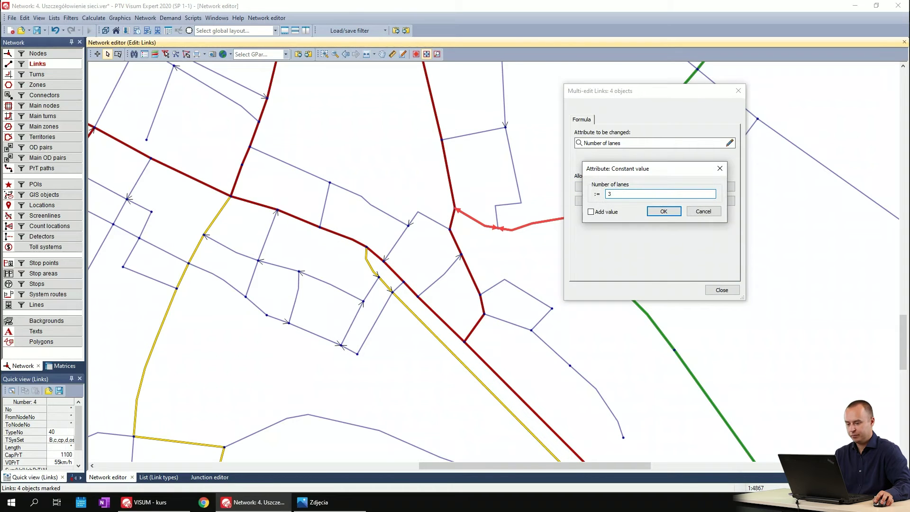
{"action": "left_click", "coordinate": [674, 209]}
{"action": "left_click", "coordinate": [711, 292]}
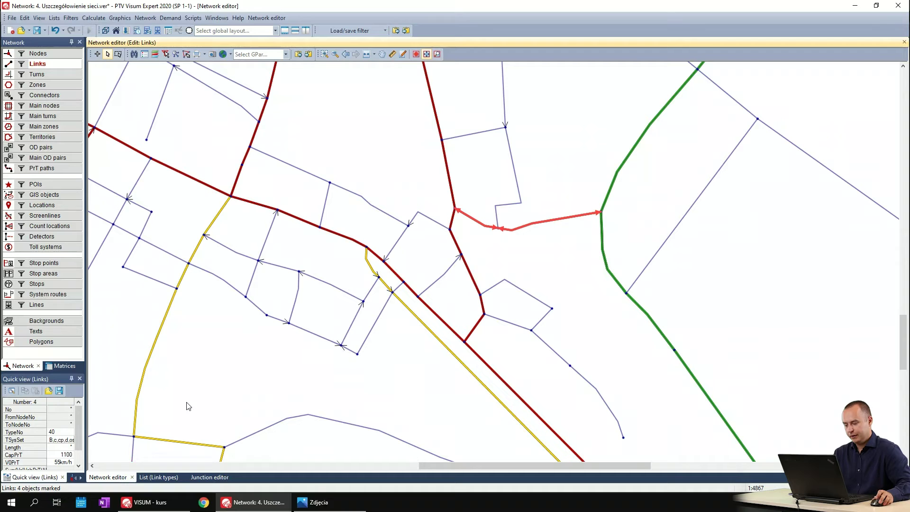
- Enlarge the quick view for links and add the Number of lanes attribute to its displayed attributes
{"action": "left_click_drag", "start_coordinate": [66, 372], "coordinate": [62, 354]}
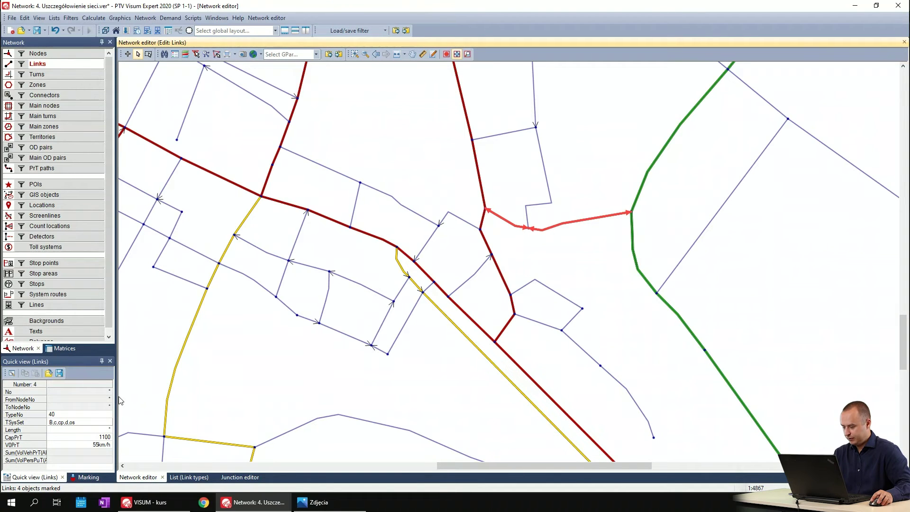
{"action": "left_click_drag", "start_coordinate": [116, 397], "coordinate": [131, 396]}
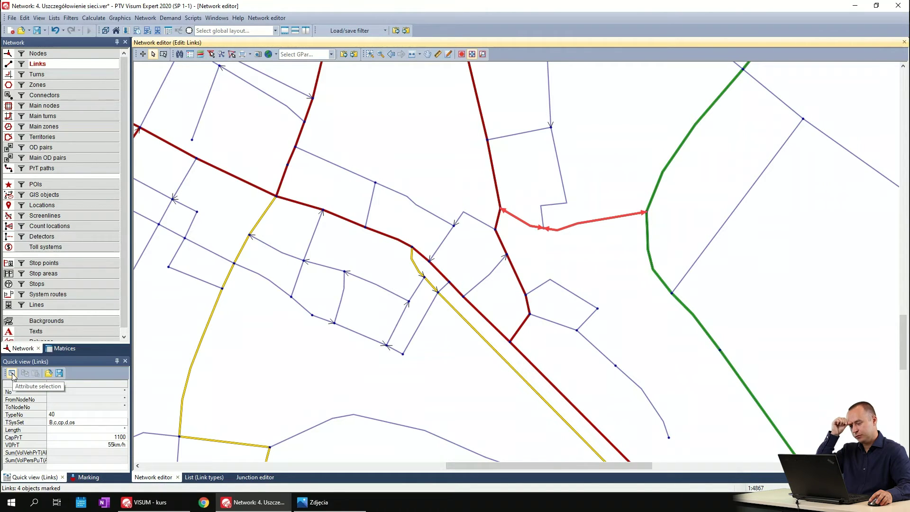
{"action": "left_click", "coordinate": [12, 374]}
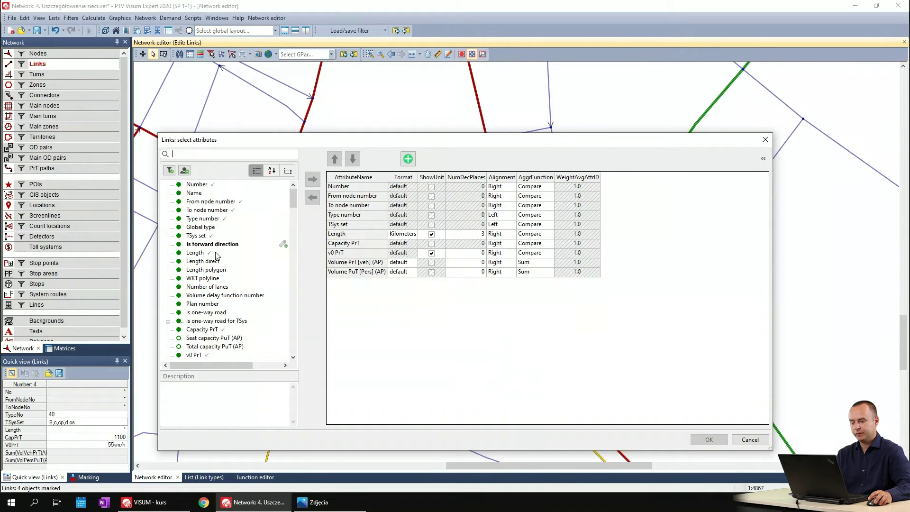
{"action": "left_click", "coordinate": [214, 287]}
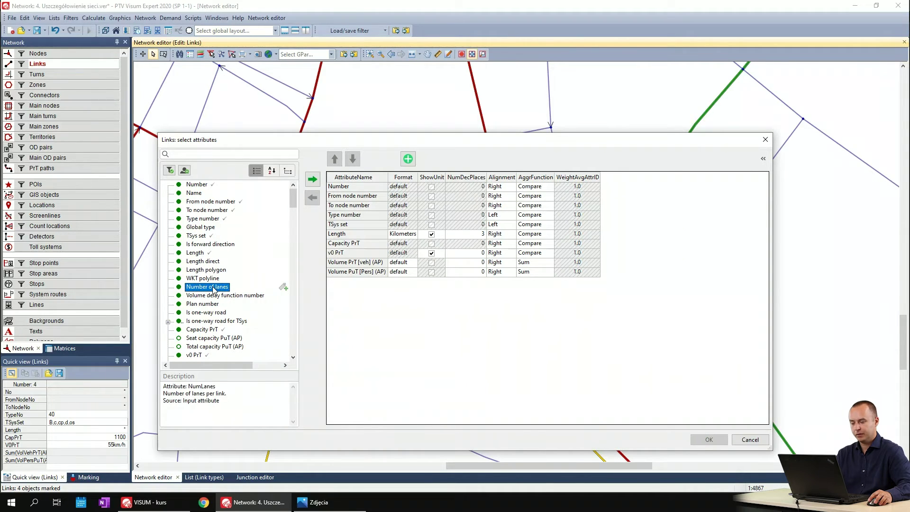
{"action": "left_click", "coordinate": [312, 179]}
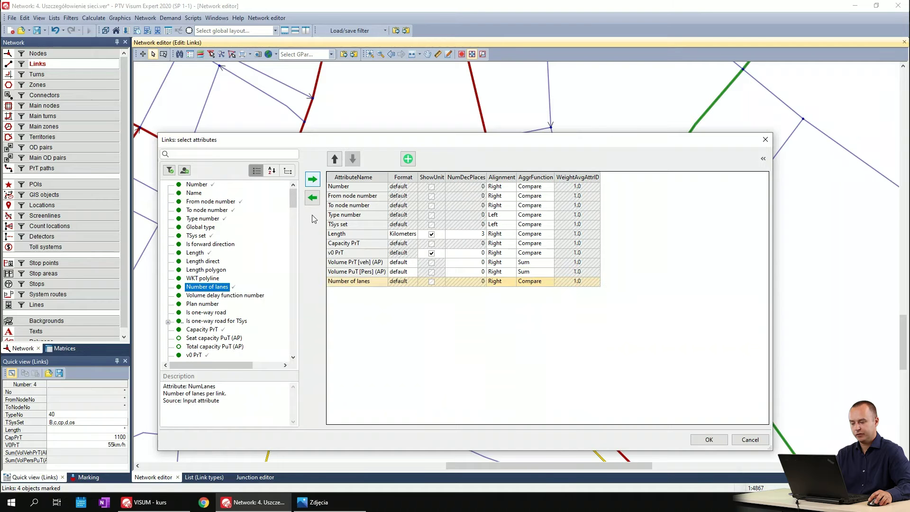
{"action": "left_click", "coordinate": [353, 284]}
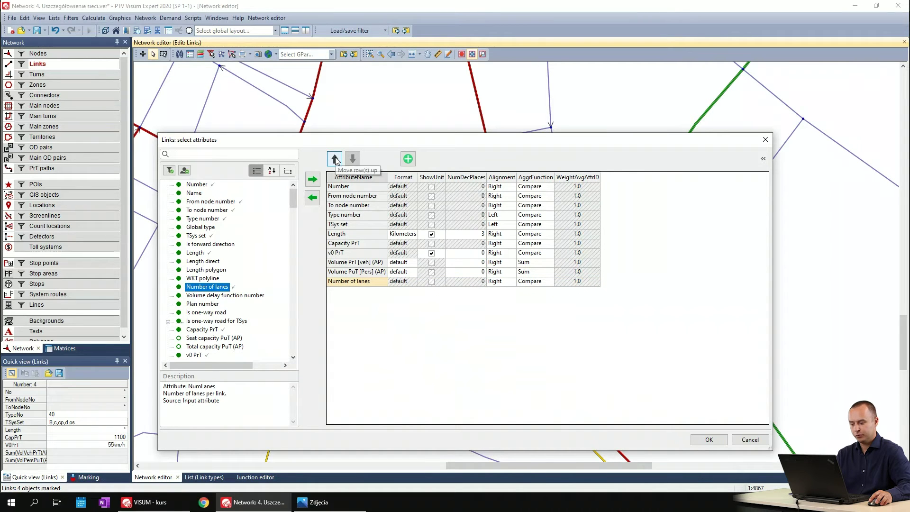
{"action": "left_click", "coordinate": [719, 441]}
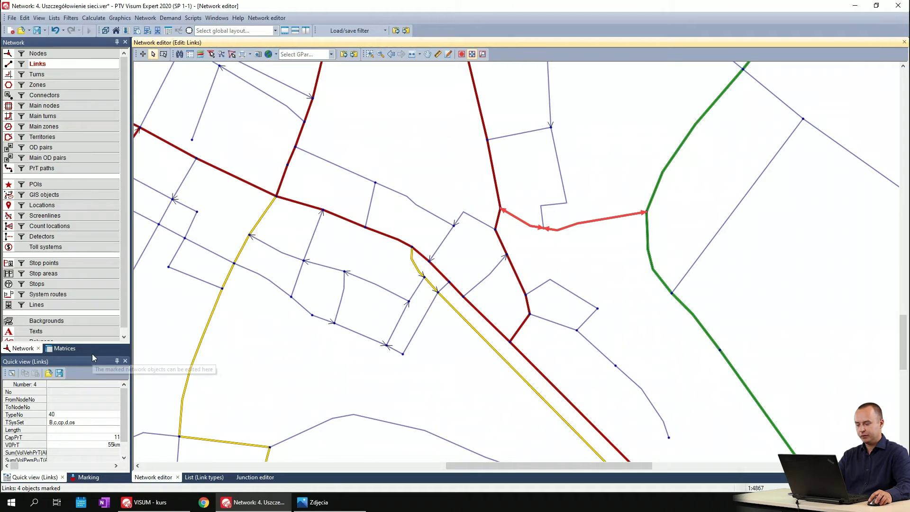
{"action": "left_click_drag", "start_coordinate": [92, 353], "coordinate": [93, 338]}
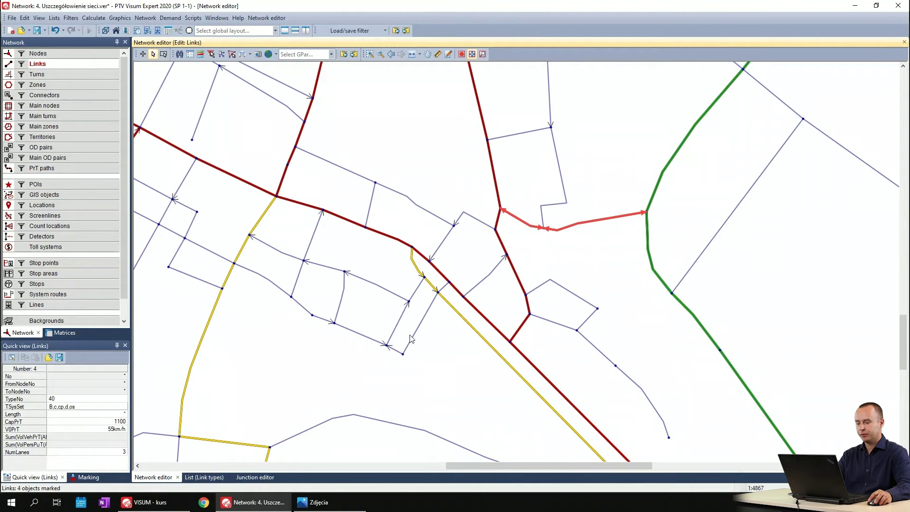
- Check the lane counts of the dark red link joining the green road and of a dark red link further west
{"action": "left_click", "coordinate": [609, 249]}
{"action": "left_click", "coordinate": [581, 226]}
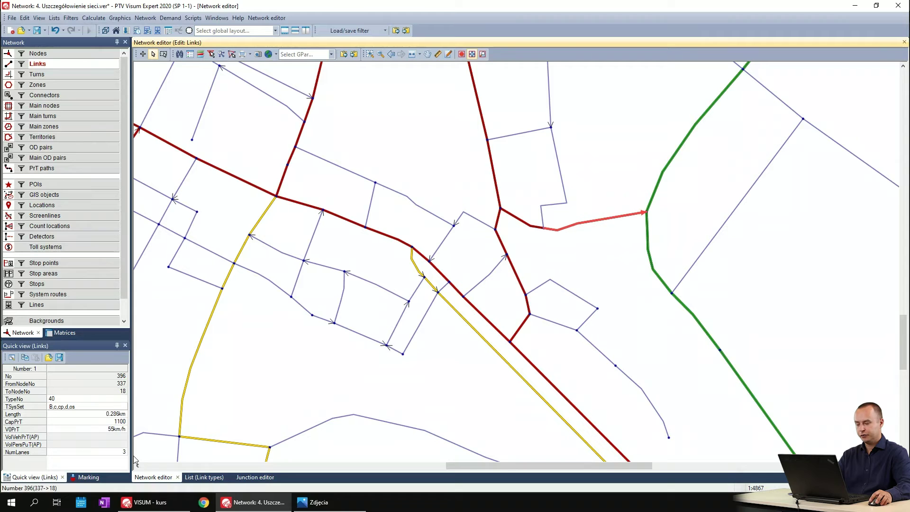
{"action": "left_click", "coordinate": [393, 239]}
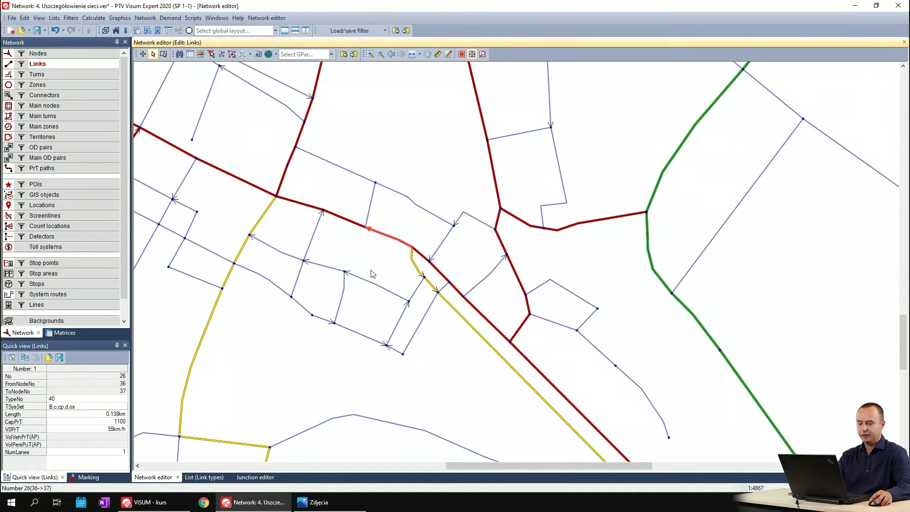
- Mark both directions of four consecutive dark red links running north from the connecting road's west end and set their number of lanes to 2
{"action": "scroll", "coordinate": [424, 177], "scroll_direction": "up", "scroll_amount": 3}
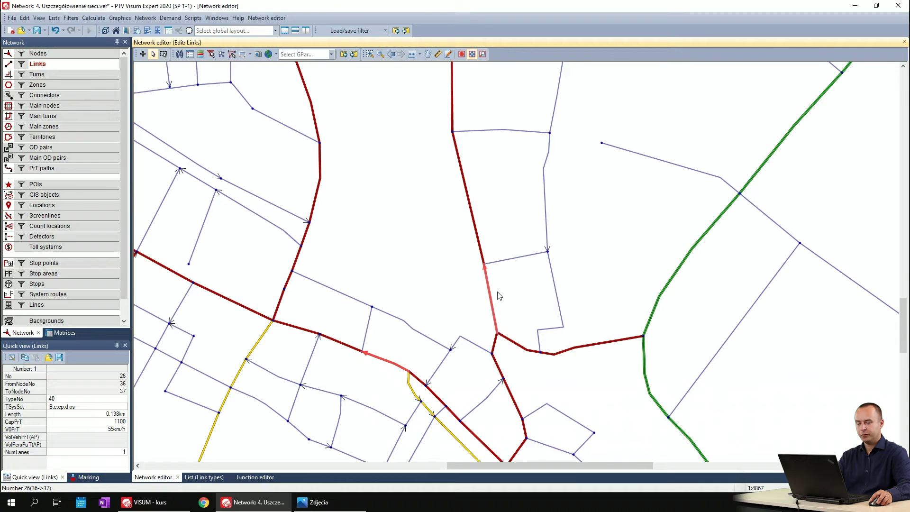
{"action": "left_click", "coordinate": [488, 295]}
{"action": "left_click", "coordinate": [479, 243], "text": "ctrl"}
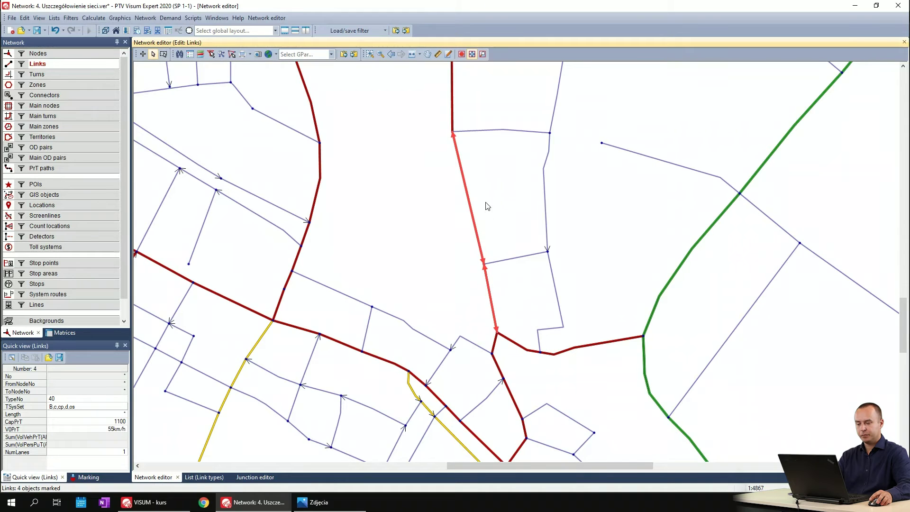
{"action": "scroll", "coordinate": [487, 190], "scroll_direction": "up", "scroll_amount": 5}
{"action": "left_click", "coordinate": [444, 279], "text": "ctrl"}
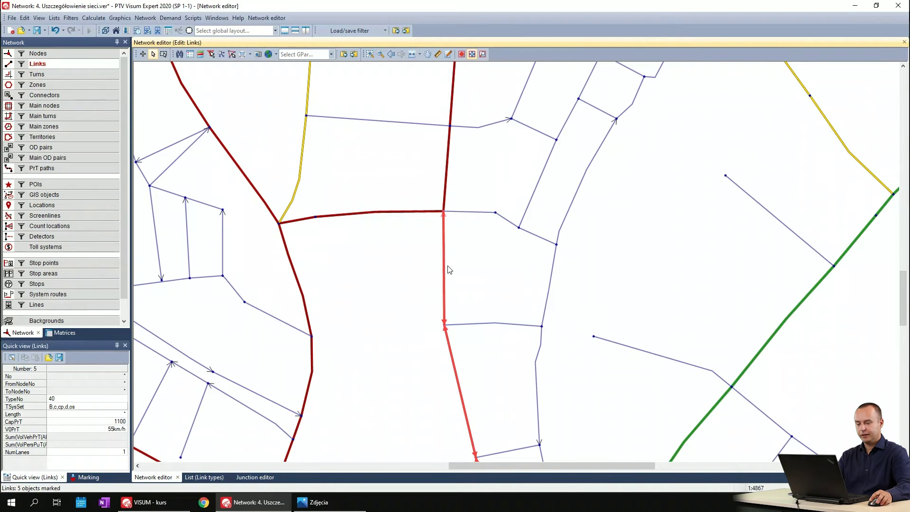
{"action": "left_click", "coordinate": [443, 183], "text": "ctrl"}
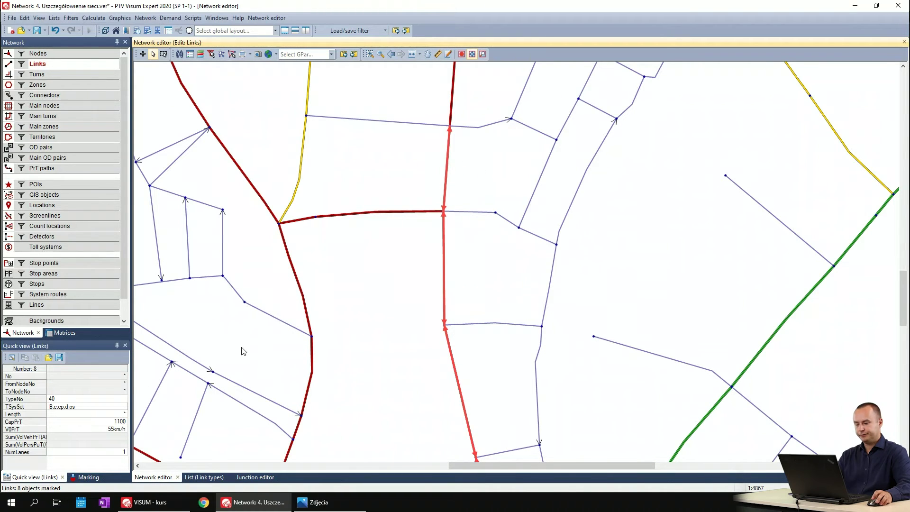
{"action": "left_click", "coordinate": [125, 453]}
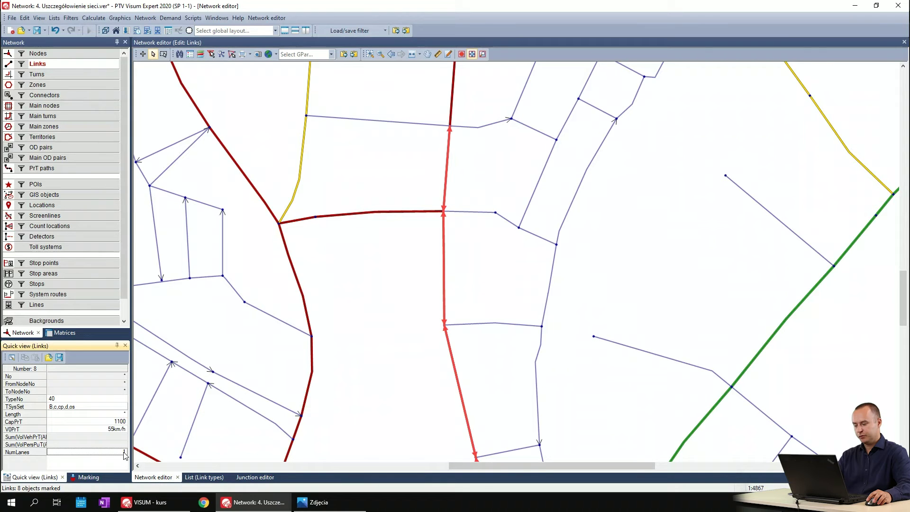
{"action": "type", "text": "2"}
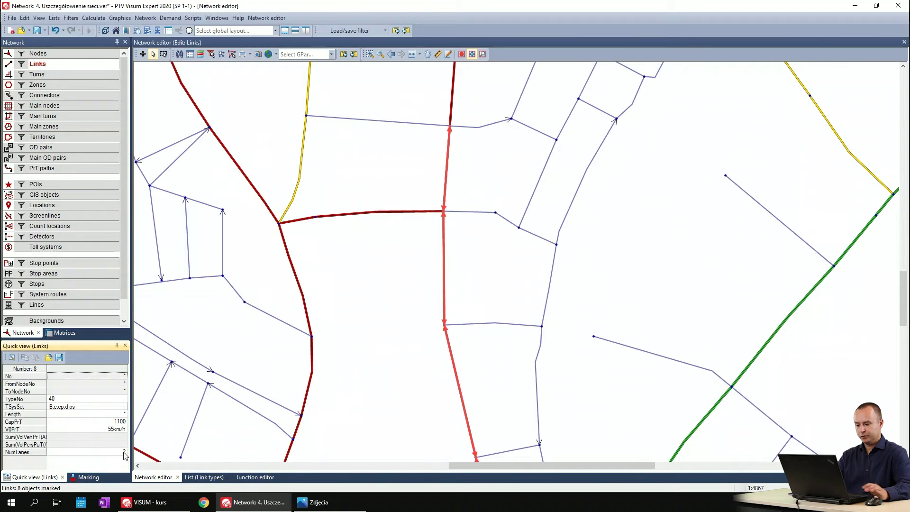
- Clear the marking and check the lane count of the dark red link just south of the junction with the westward road
{"action": "left_click", "coordinate": [450, 322]}
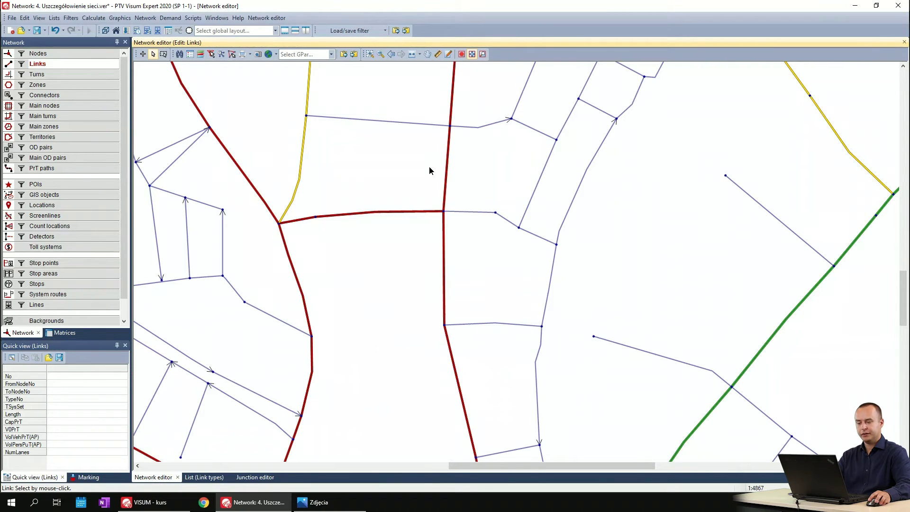
{"action": "left_click", "coordinate": [446, 168]}
{"action": "left_click", "coordinate": [445, 251]}
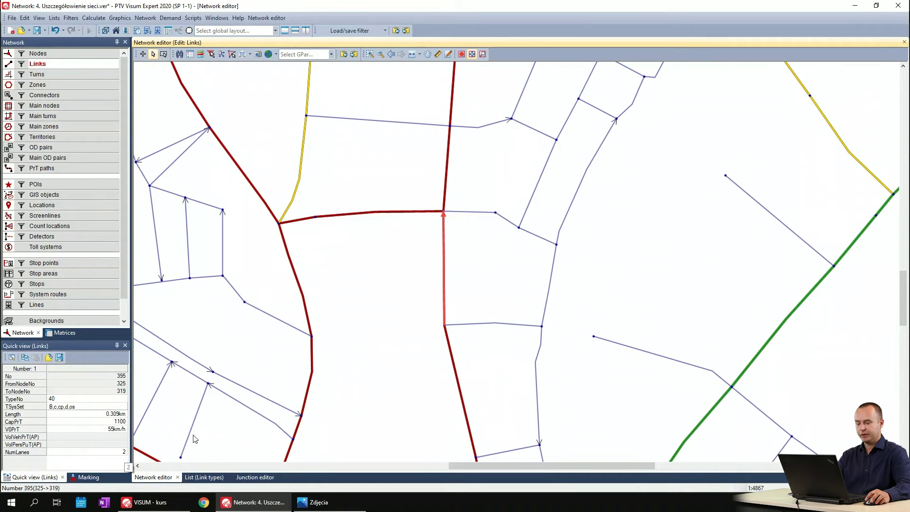
{"action": "scroll", "coordinate": [493, 295], "scroll_direction": "down", "scroll_amount": 2}
{"action": "scroll", "coordinate": [500, 249], "scroll_direction": "down", "scroll_amount": 1}
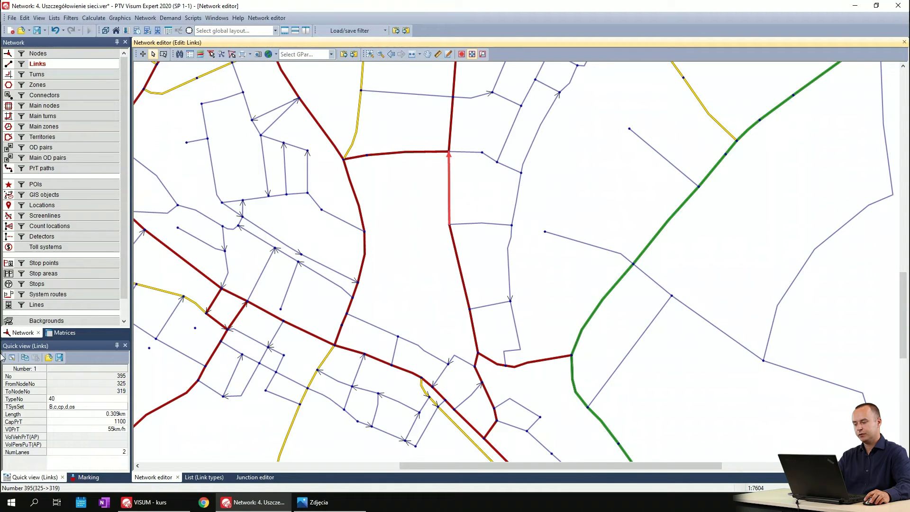
- Review the available tool windows and close the Network tool window
{"action": "left_click", "coordinate": [39, 18]}
{"action": "mouse_move", "coordinate": [93, 183]}
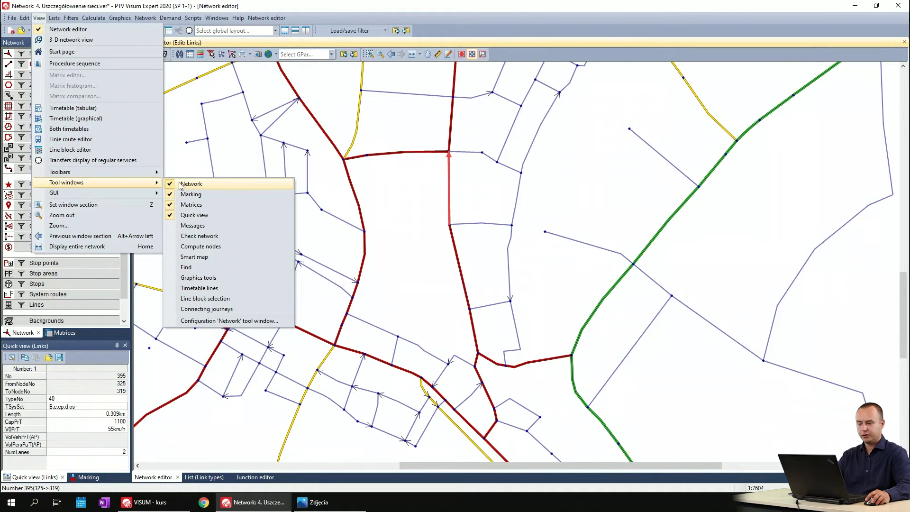
{"action": "left_click", "coordinate": [21, 43]}
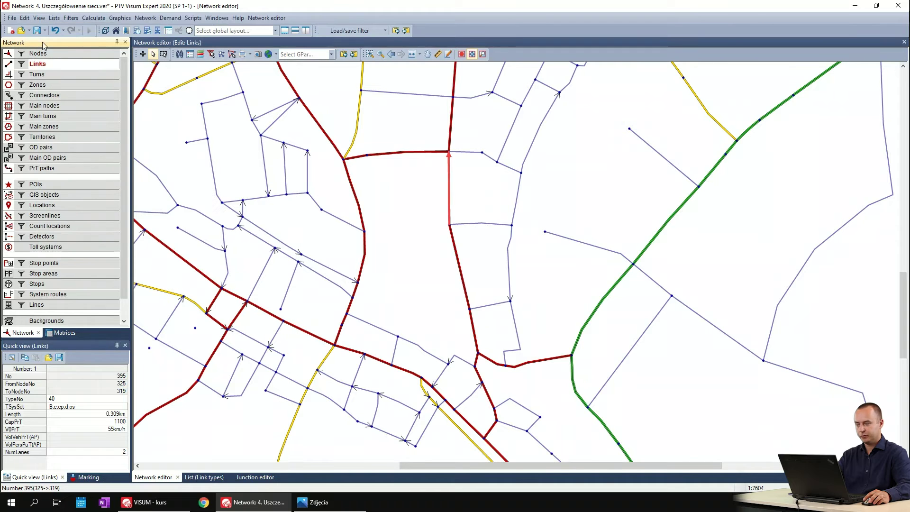
{"action": "left_click", "coordinate": [125, 42]}
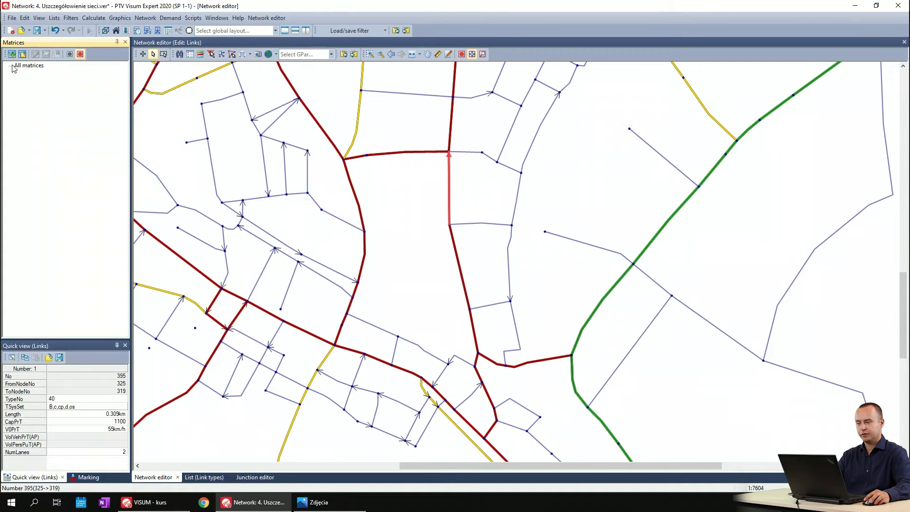
- Reopen the Network tool window and place its tab ahead of Matrices
{"action": "left_click", "coordinate": [39, 17]}
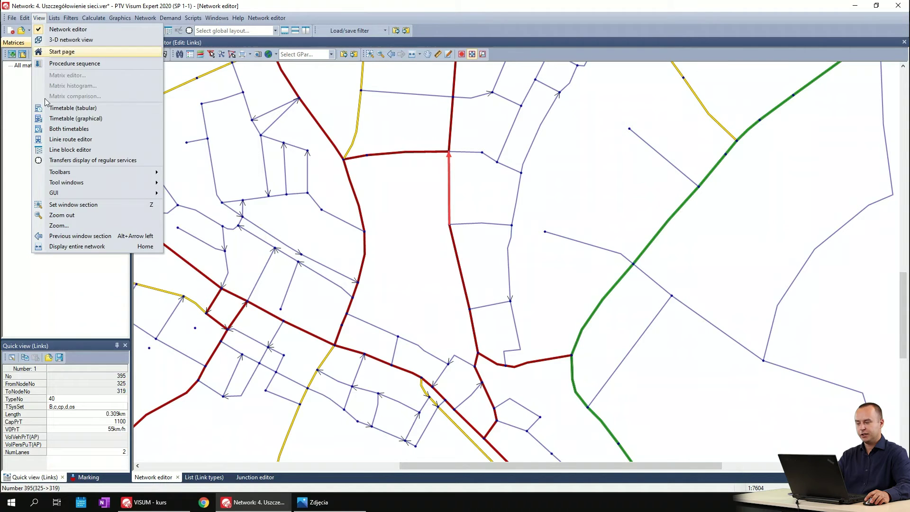
{"action": "mouse_move", "coordinate": [64, 186]}
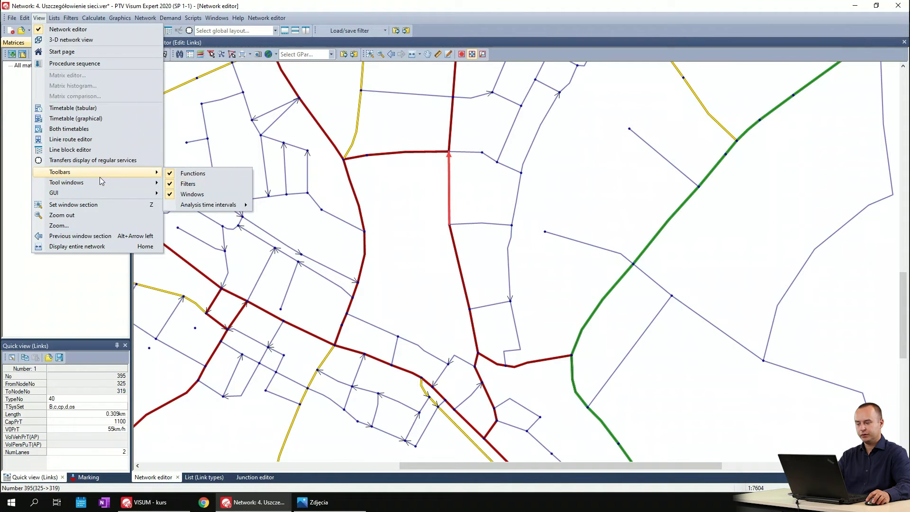
{"action": "left_click", "coordinate": [185, 184]}
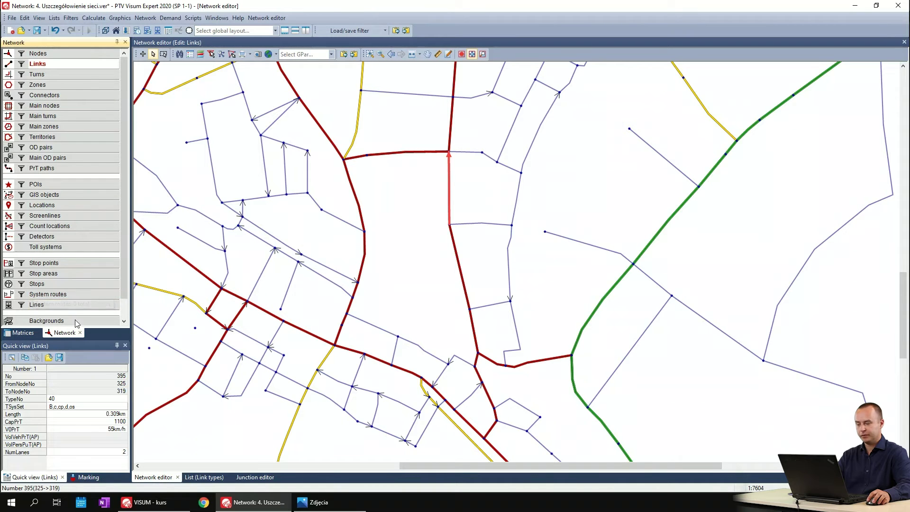
{"action": "left_click_drag", "start_coordinate": [56, 335], "coordinate": [36, 336]}
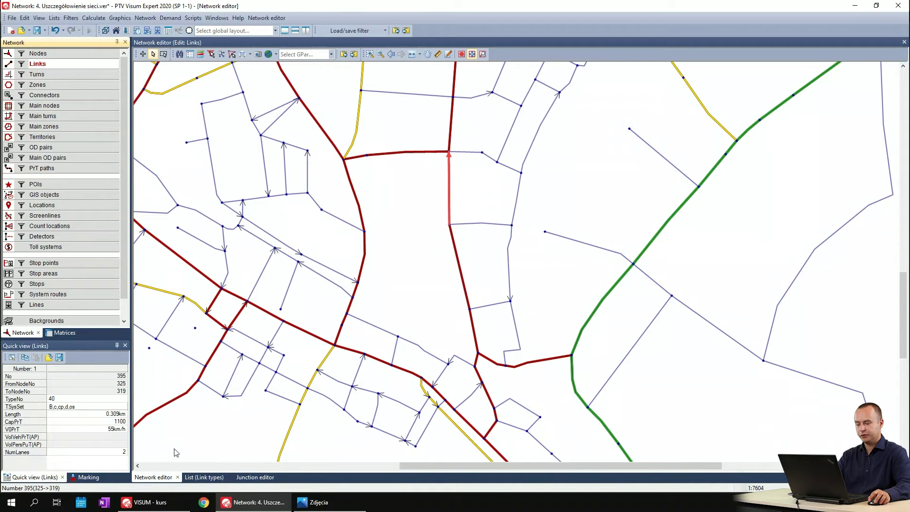
{"action": "left_click", "coordinate": [62, 332]}
{"action": "left_click", "coordinate": [23, 332]}
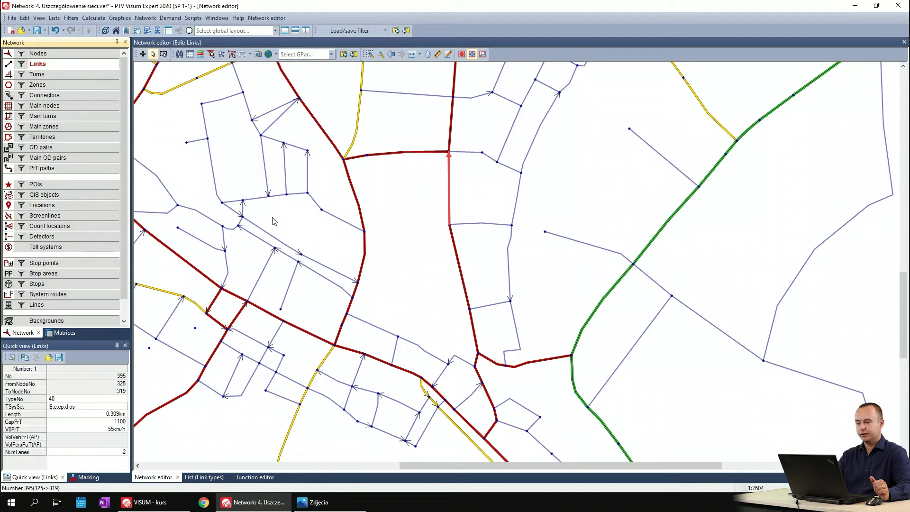
{"action": "left_click", "coordinate": [38, 17]}
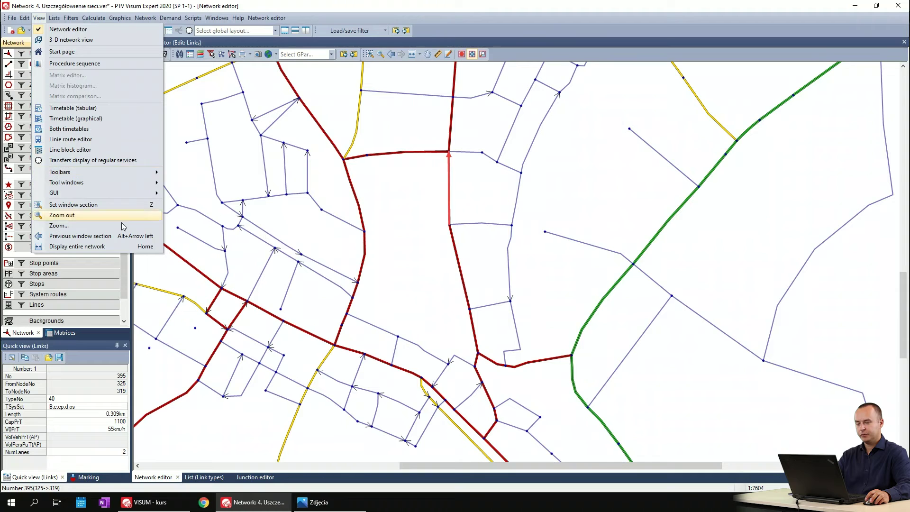
{"action": "left_click", "coordinate": [312, 5]}
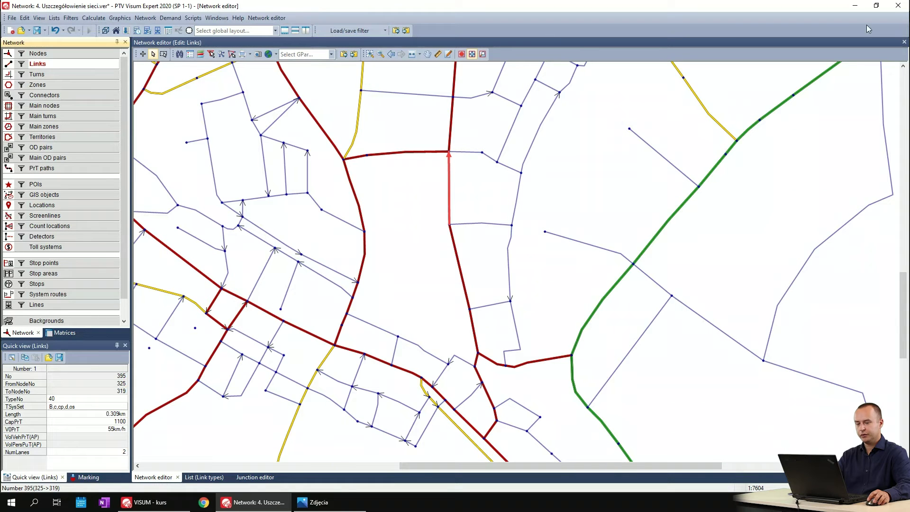
- Close the network editor, reopen it, and move its tab ahead of the link types list
{"action": "left_click", "coordinate": [904, 42]}
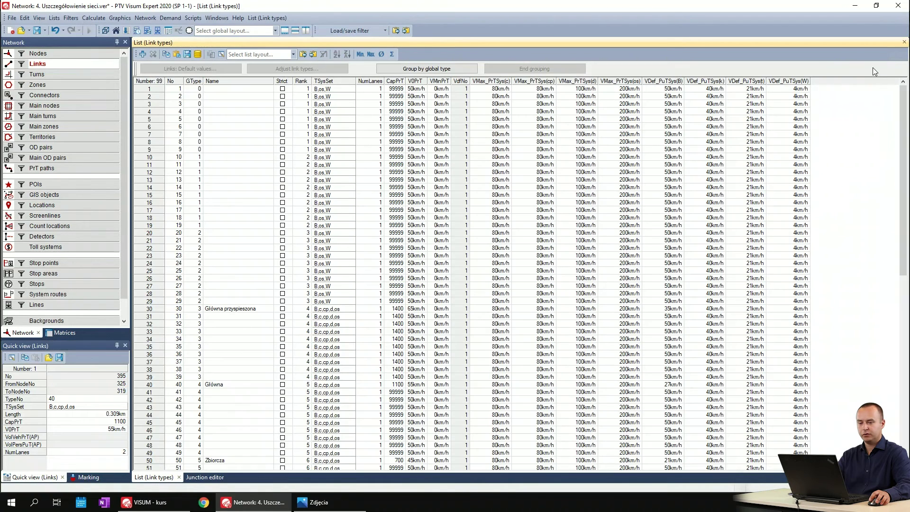
{"action": "left_click", "coordinate": [39, 18]}
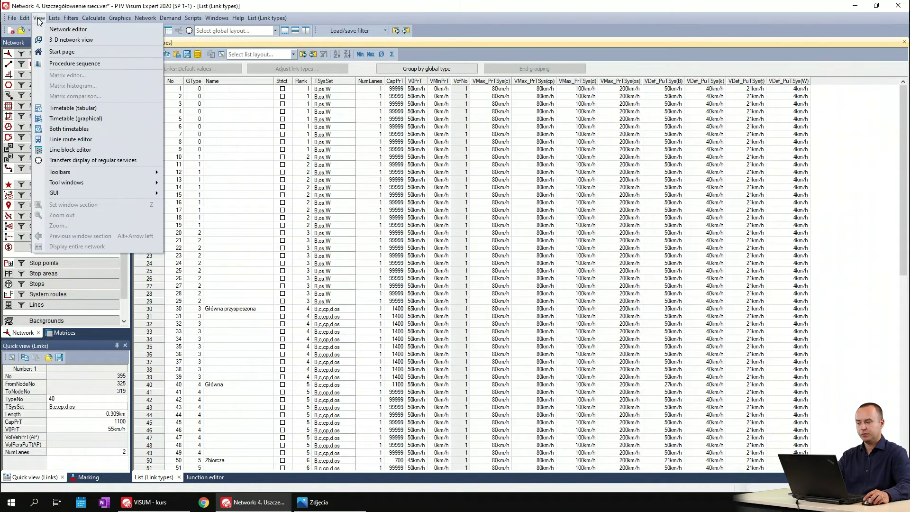
{"action": "left_click", "coordinate": [49, 29]}
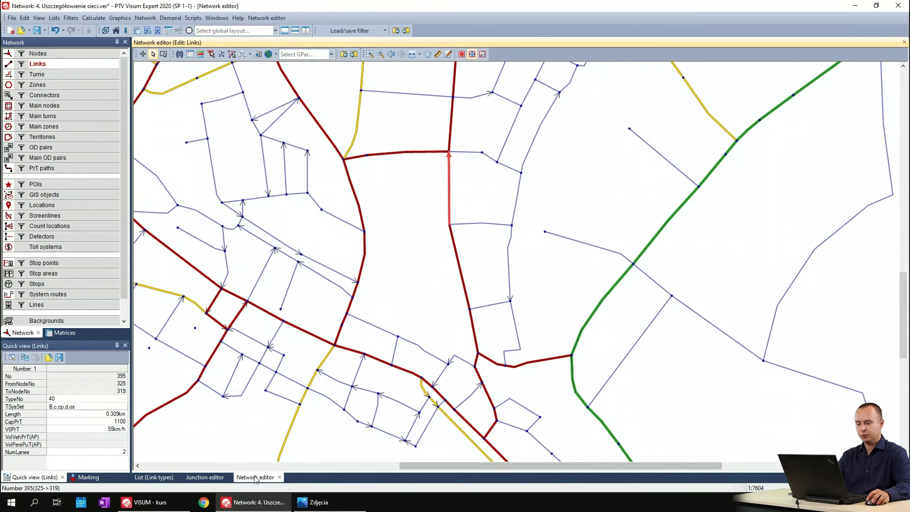
{"action": "left_click_drag", "start_coordinate": [252, 478], "coordinate": [178, 479]}
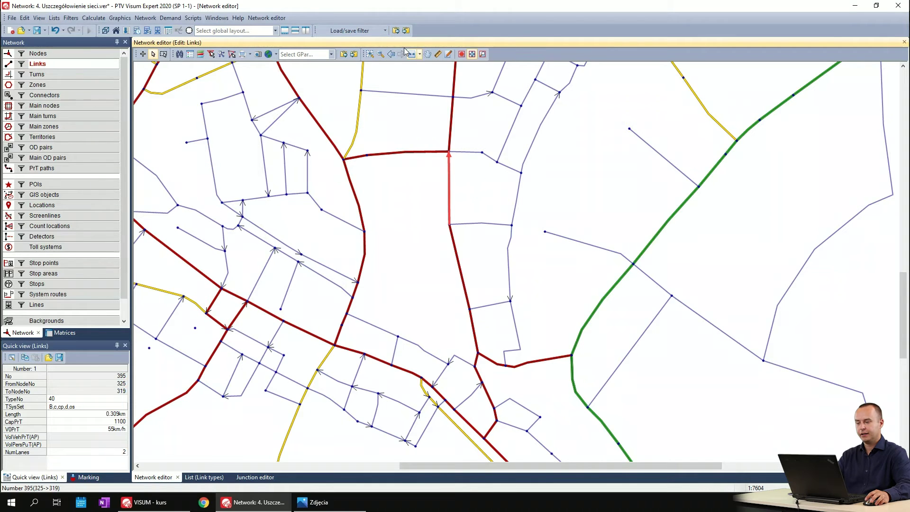
- Rearrange the docked tool windows so that the network editor becomes wider
{"action": "left_click_drag", "start_coordinate": [68, 45], "coordinate": [15, 263]}
{"action": "left_click_drag", "start_coordinate": [195, 45], "coordinate": [61, 280]}
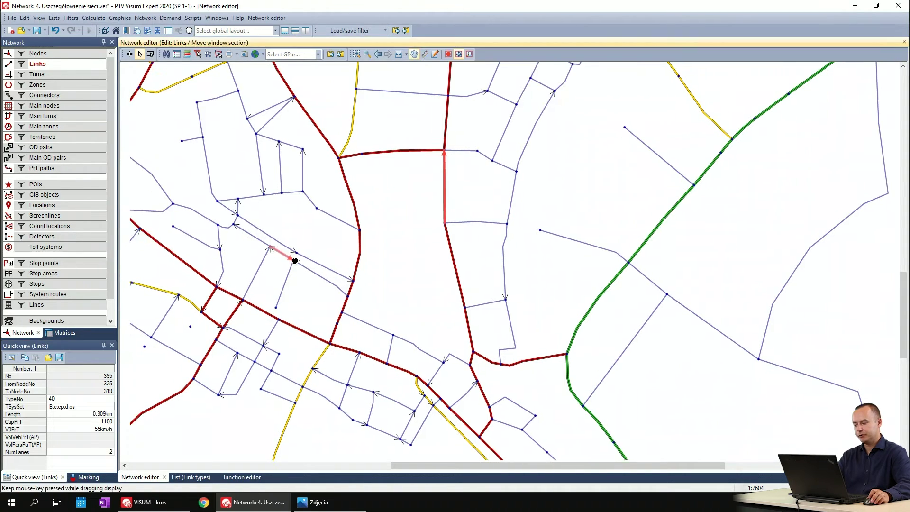
- Inspect the attributes of a green link and a red link in Quick view, and clear the selection
{"action": "left_click_drag", "start_coordinate": [285, 267], "coordinate": [297, 264]}
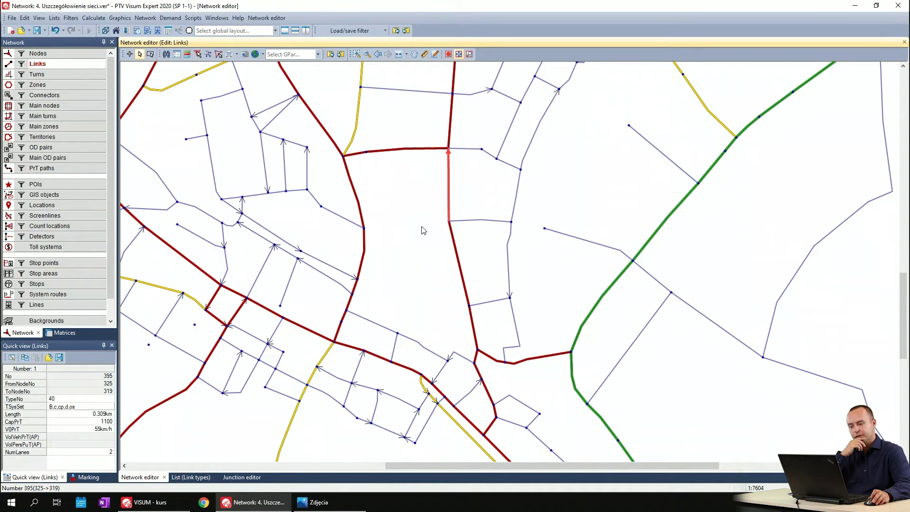
{"action": "left_click_drag", "start_coordinate": [423, 230], "coordinate": [425, 248]}
{"action": "scroll", "coordinate": [425, 249], "scroll_direction": "down", "scroll_amount": 3}
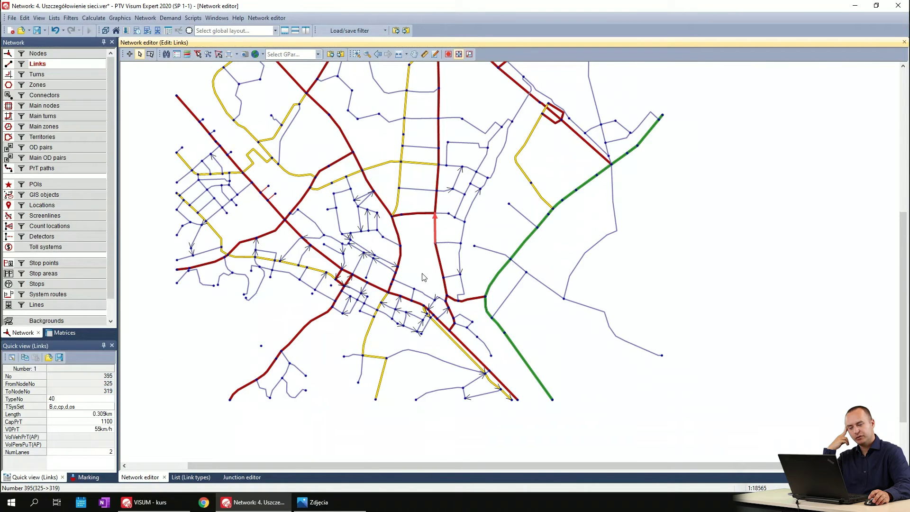
{"action": "scroll", "coordinate": [451, 323], "scroll_direction": "up", "scroll_amount": 2}
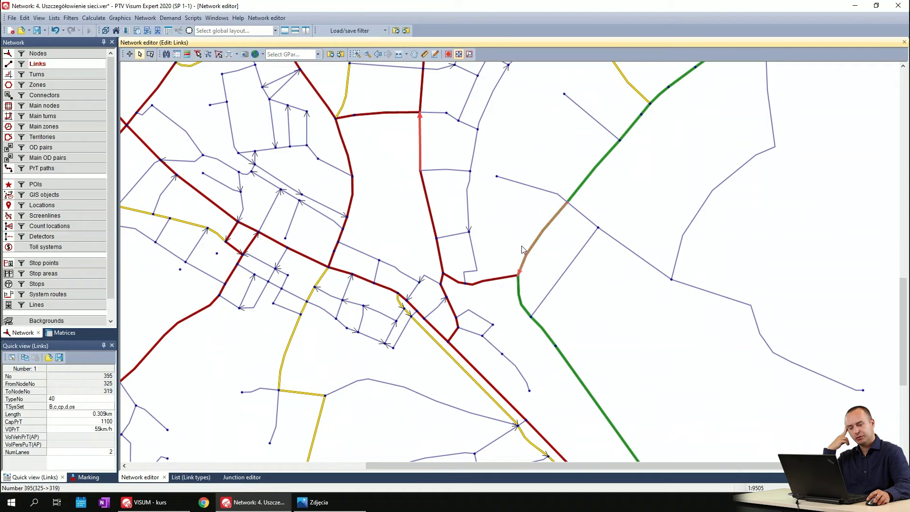
{"action": "left_click", "coordinate": [606, 157]}
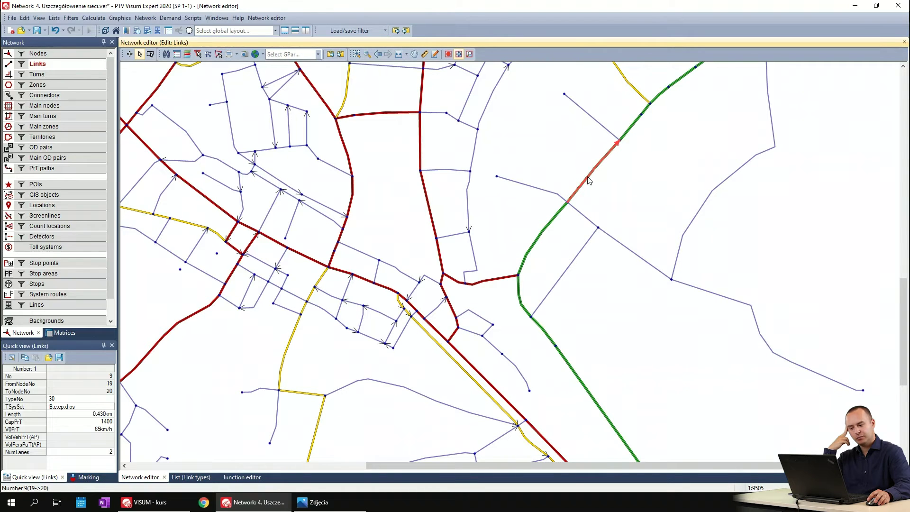
{"action": "left_click", "coordinate": [384, 287]}
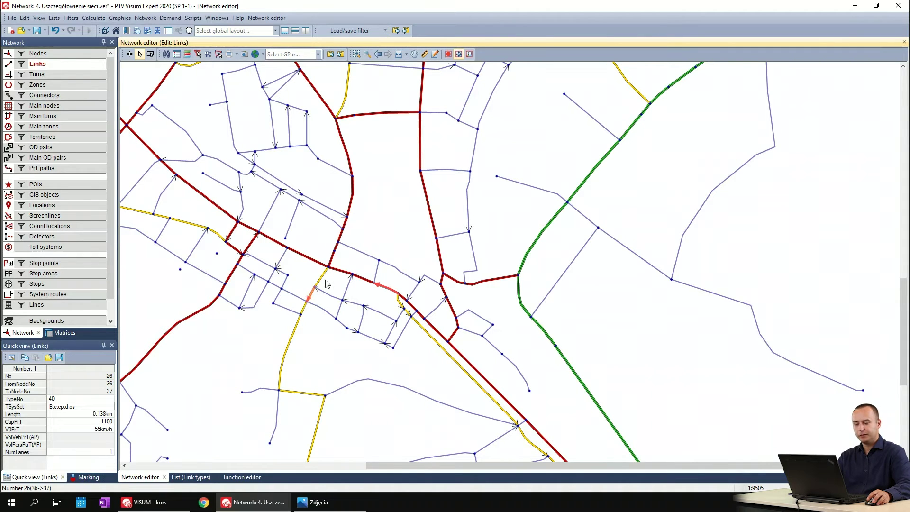
{"action": "left_click", "coordinate": [577, 314]}
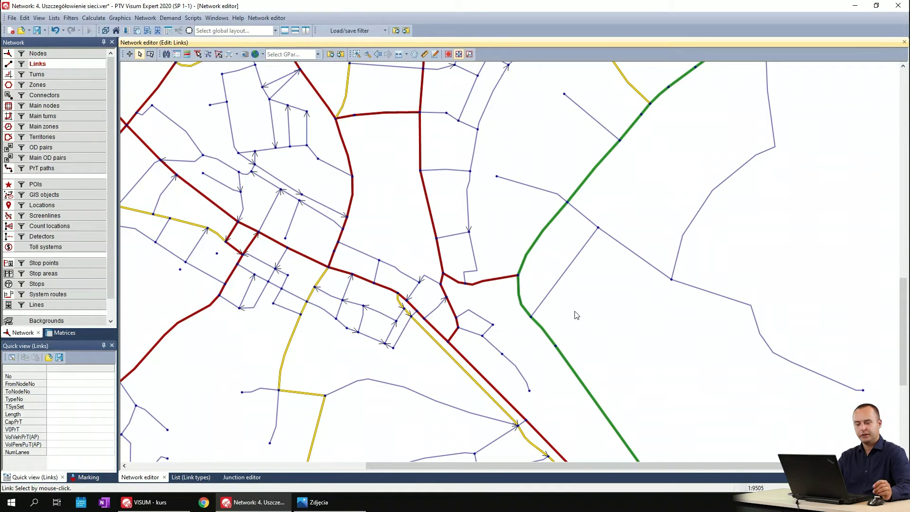
- Open the network editor's graphic parameters and show the layer drawing options for Links
{"action": "left_click_drag", "start_coordinate": [576, 315], "coordinate": [605, 314]}
{"action": "scroll", "coordinate": [597, 313], "scroll_direction": "down", "scroll_amount": 1}
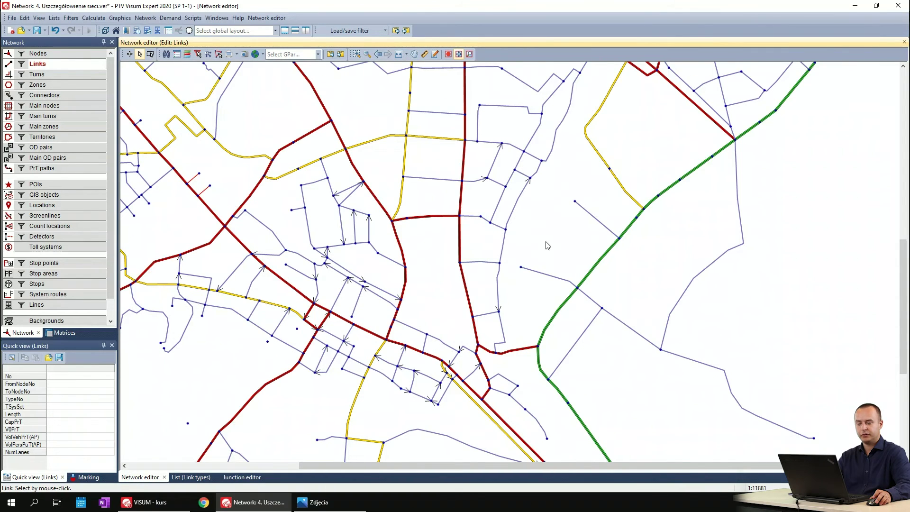
{"action": "scroll", "coordinate": [547, 245], "scroll_direction": "down", "scroll_amount": 3}
{"action": "scroll", "coordinate": [544, 292], "scroll_direction": "down", "scroll_amount": 1}
{"action": "left_click", "coordinate": [120, 18]}
{"action": "left_click", "coordinate": [127, 29]}
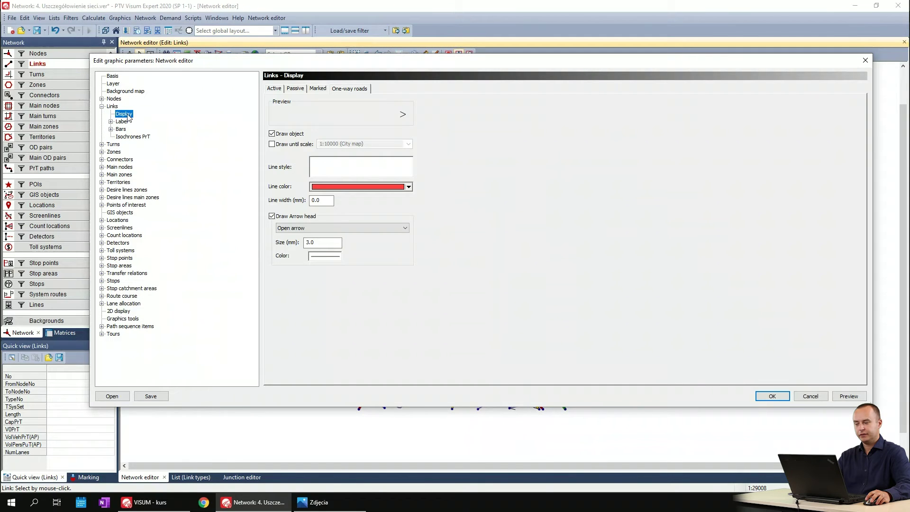
{"action": "left_click", "coordinate": [112, 107]}
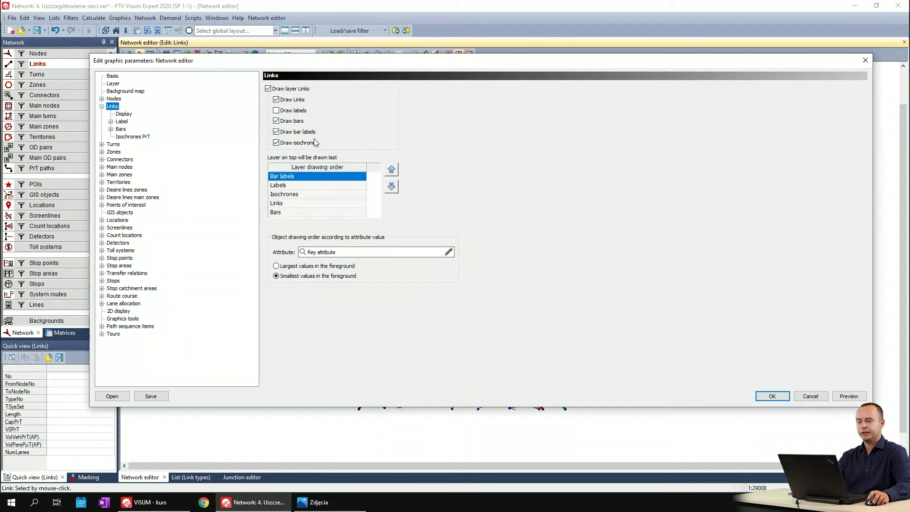
{"action": "left_click", "coordinate": [277, 121]}
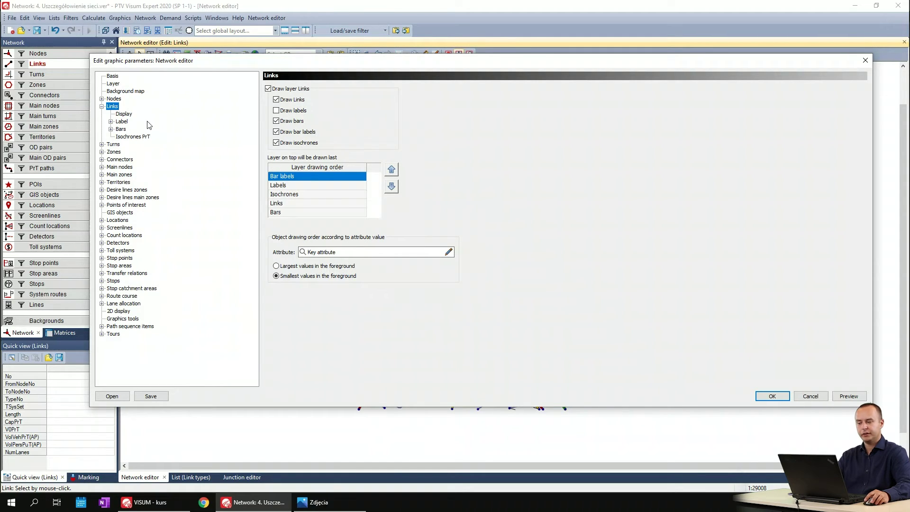
- Open the display settings of the link bars
{"action": "left_click", "coordinate": [121, 130]}
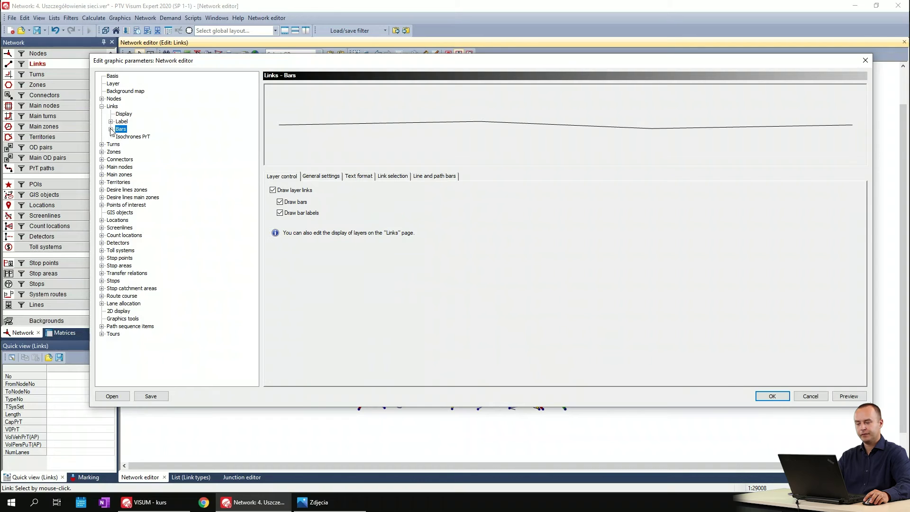
{"action": "left_click", "coordinate": [111, 129]}
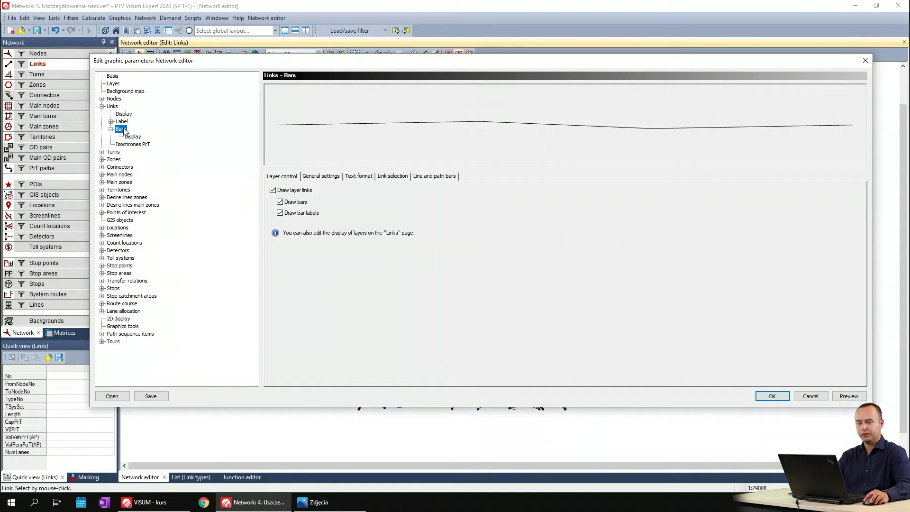
{"action": "left_click", "coordinate": [134, 138]}
{"action": "left_click", "coordinate": [546, 226]}
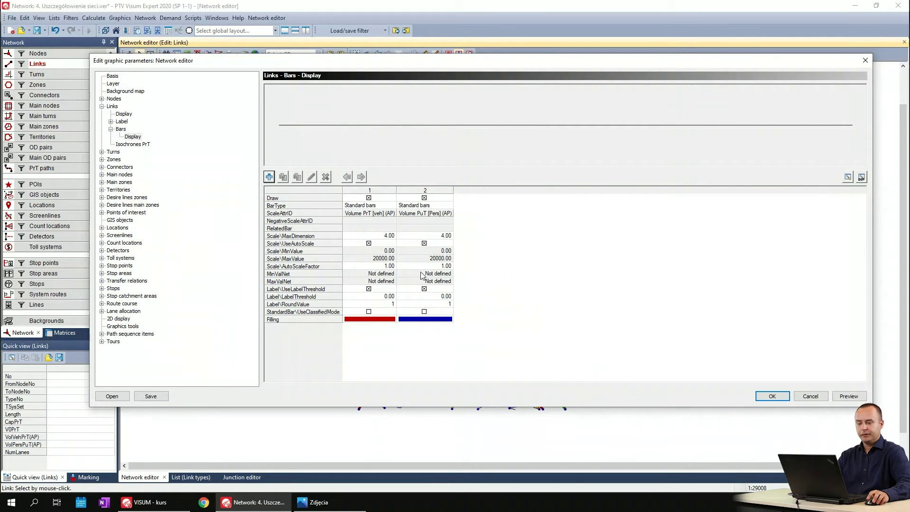
- Switch drawing of the Volume PrT [veh] bar off and on again
{"action": "left_click", "coordinate": [369, 197]}
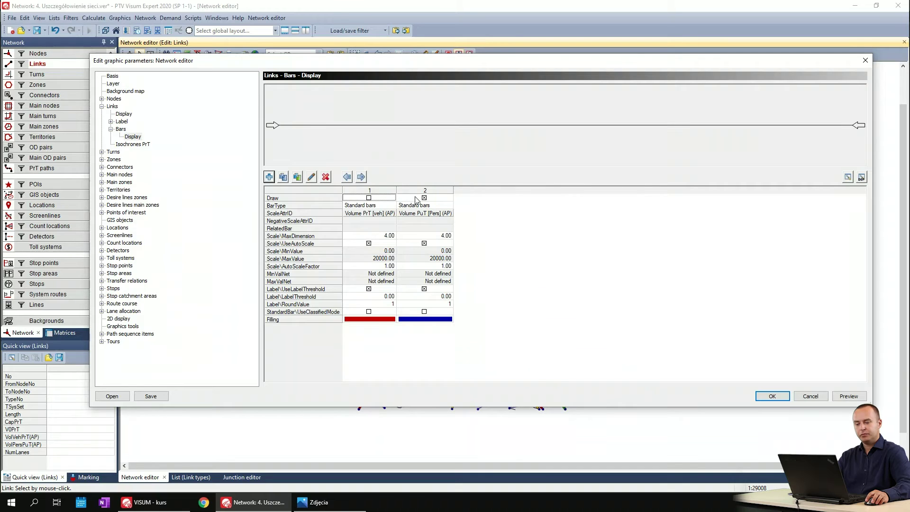
{"action": "left_click", "coordinate": [369, 197]}
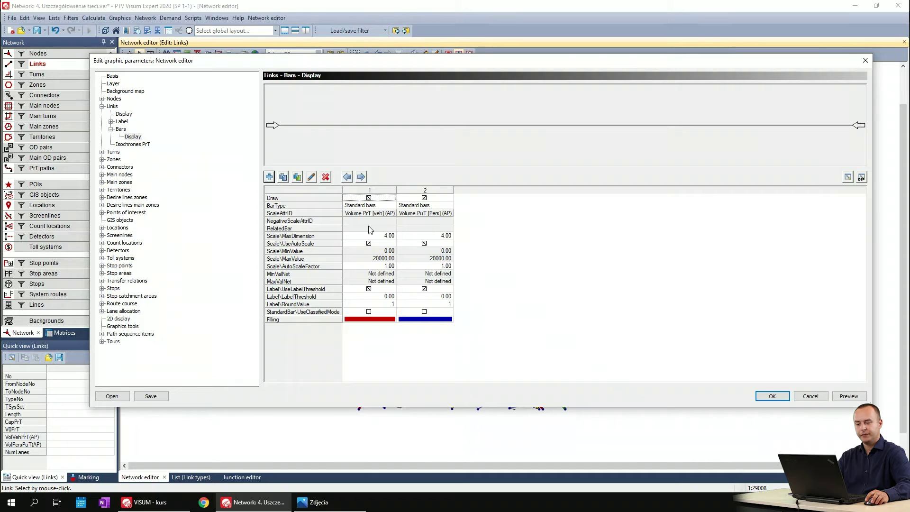
{"action": "left_click", "coordinate": [505, 239]}
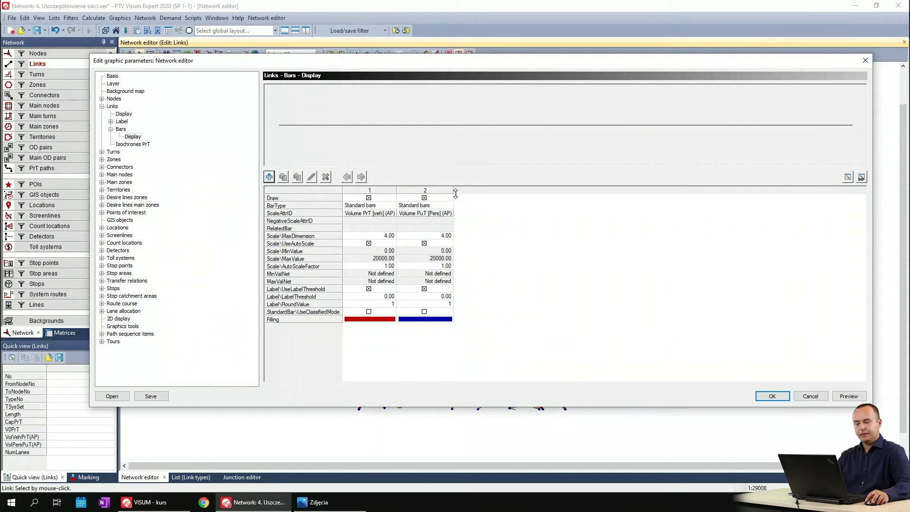
- Duplicate the Volume PuT [Pers] bar and delete the copy
{"action": "left_click", "coordinate": [386, 190]}
{"action": "left_click", "coordinate": [414, 191]}
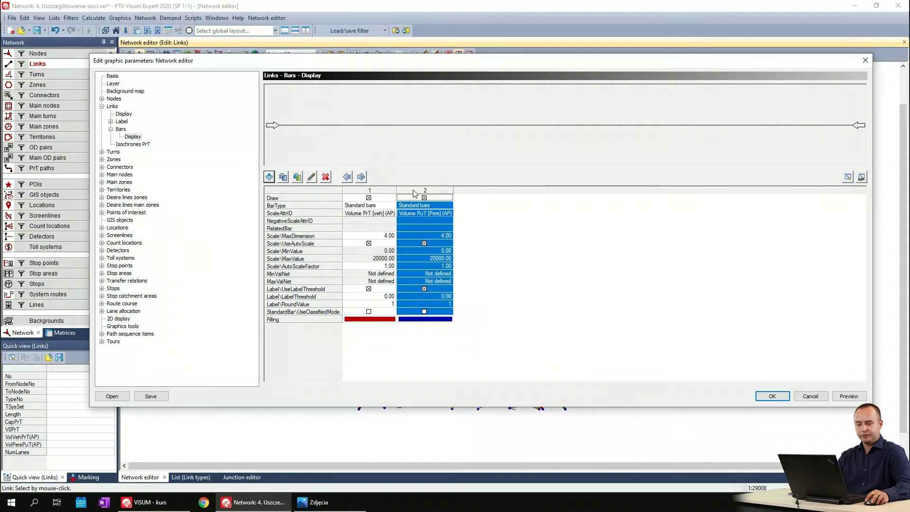
{"action": "left_click", "coordinate": [283, 177]}
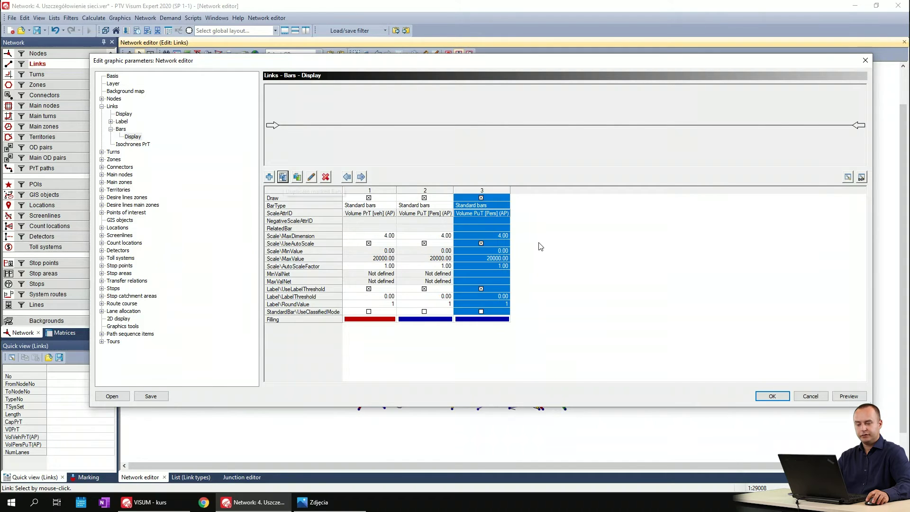
{"action": "left_click", "coordinate": [325, 177]}
- Duplicate the Volume PuT [Pers] bar with a different filling colour and delete that copy
{"action": "left_click", "coordinate": [416, 191]}
{"action": "left_click", "coordinate": [297, 179]}
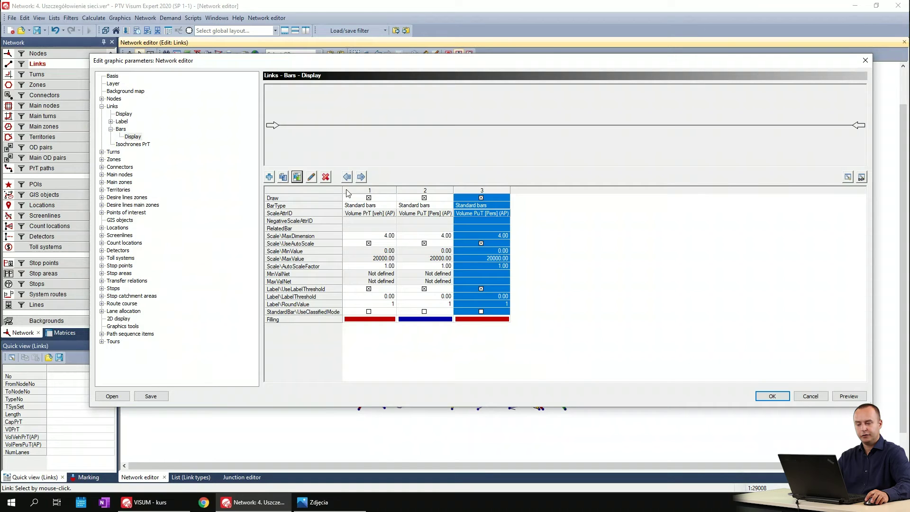
{"action": "left_click", "coordinate": [327, 178]}
- Move the Volume PuT [Pers] bar ahead of Volume PrT [veh] and return it to second place
{"action": "left_click", "coordinate": [445, 192]}
{"action": "left_click", "coordinate": [347, 176]}
{"action": "left_click", "coordinate": [361, 177]}
{"action": "left_click", "coordinate": [498, 249]}
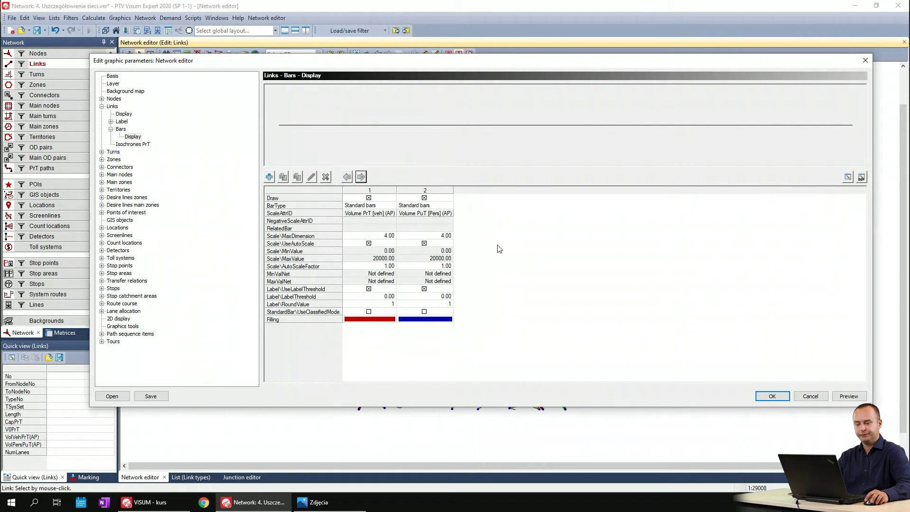
- Add a third standard bar to the link bars display
{"action": "left_click", "coordinate": [428, 192]}
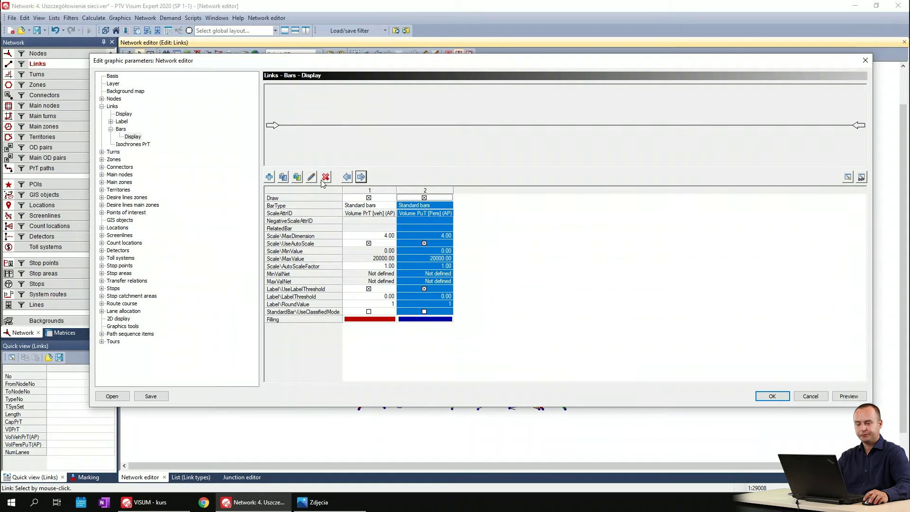
{"action": "left_click", "coordinate": [521, 221]}
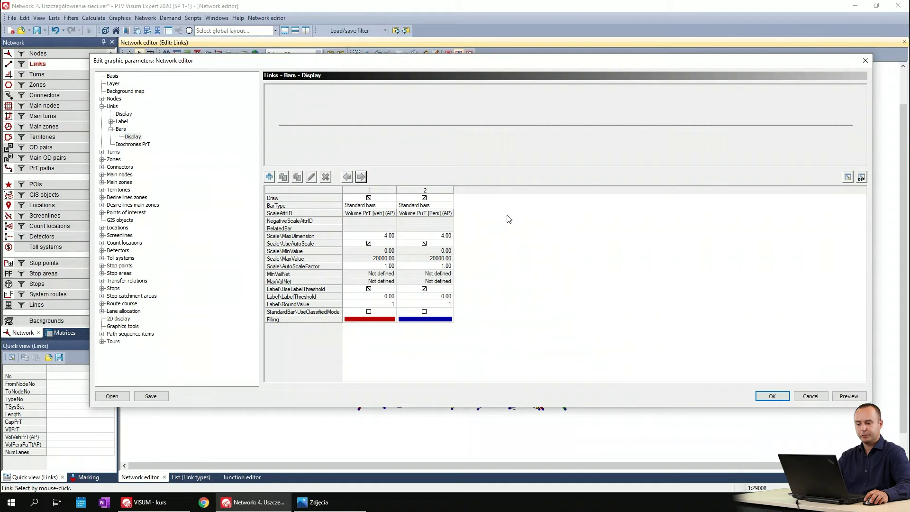
{"action": "left_click", "coordinate": [269, 177]}
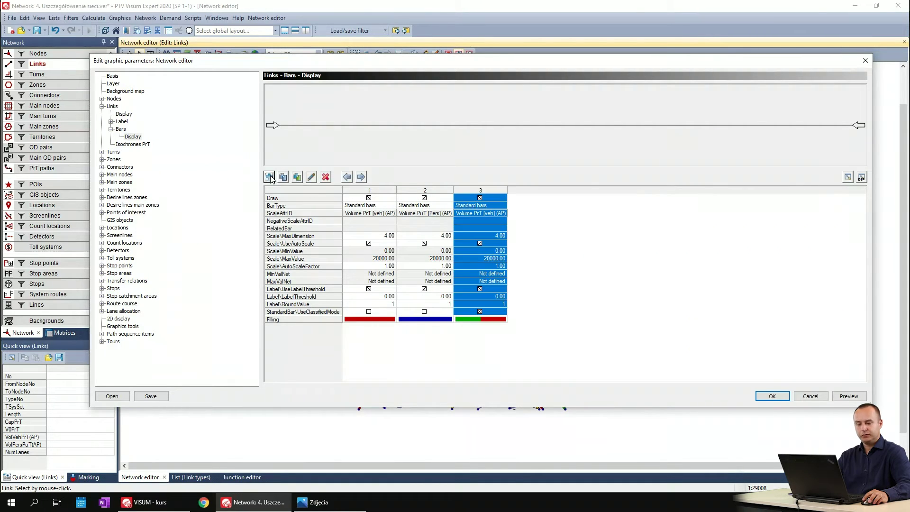
{"action": "left_click", "coordinate": [582, 233]}
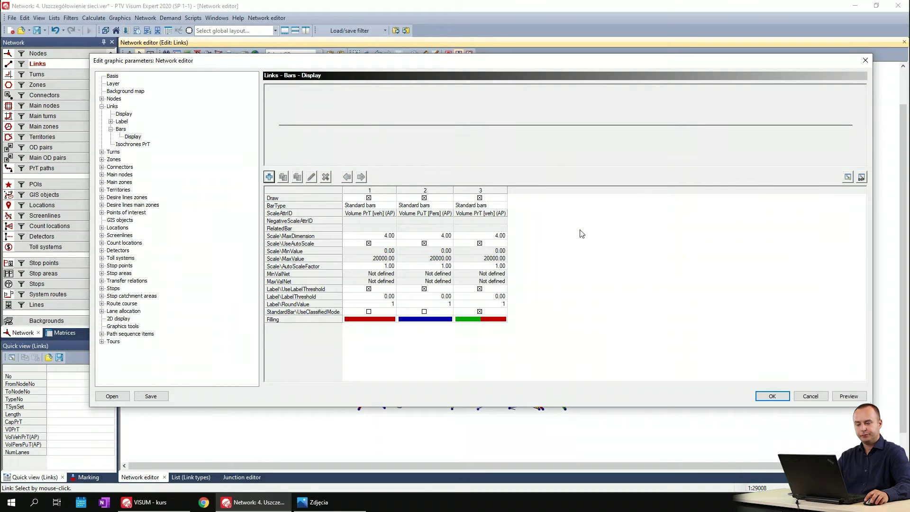
- Review the bar types available for the third link bar
{"action": "left_click", "coordinate": [484, 205]}
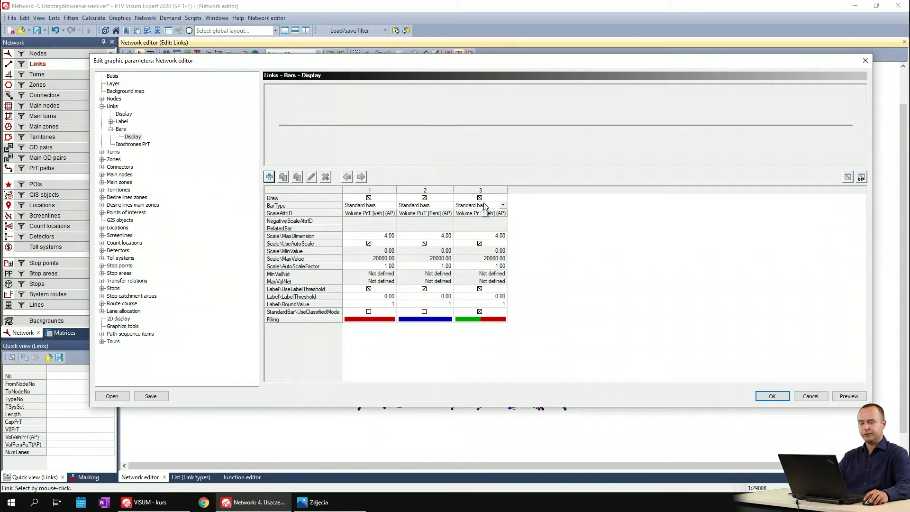
{"action": "left_click", "coordinate": [485, 206]}
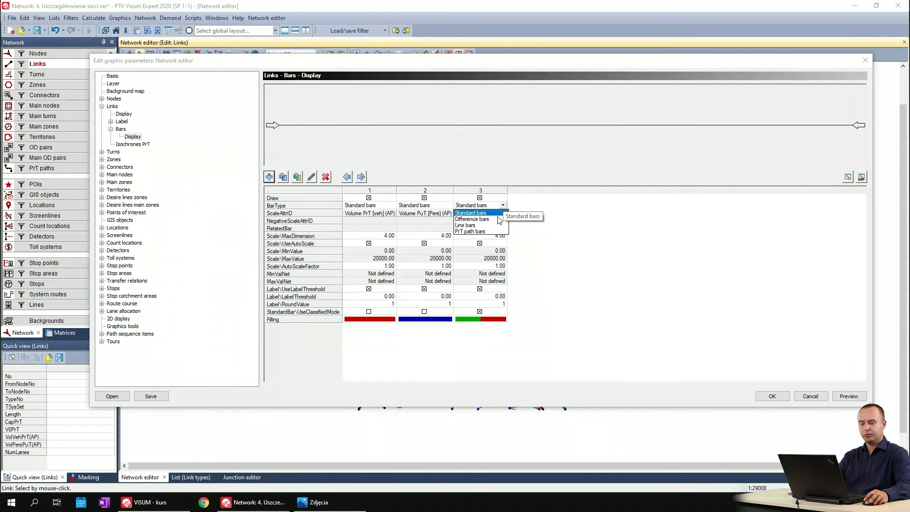
{"action": "left_click", "coordinate": [527, 205]}
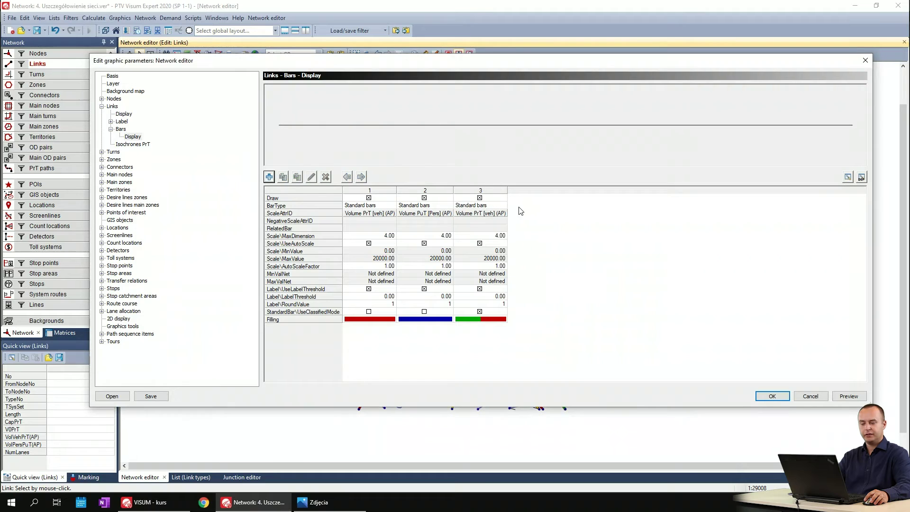
- Assign the Number of lanes attribute as the third bar's scaling attribute
{"action": "double_click", "coordinate": [471, 213]}
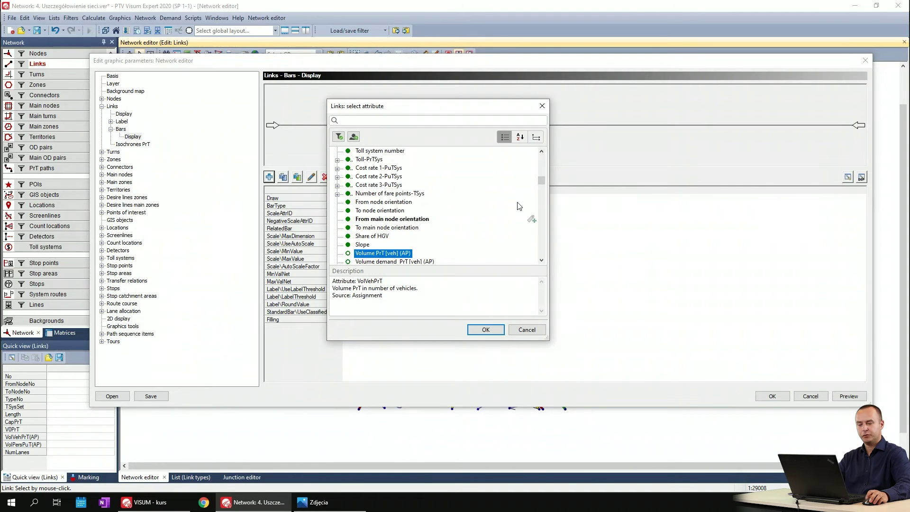
{"action": "left_click_drag", "start_coordinate": [541, 179], "coordinate": [541, 157]}
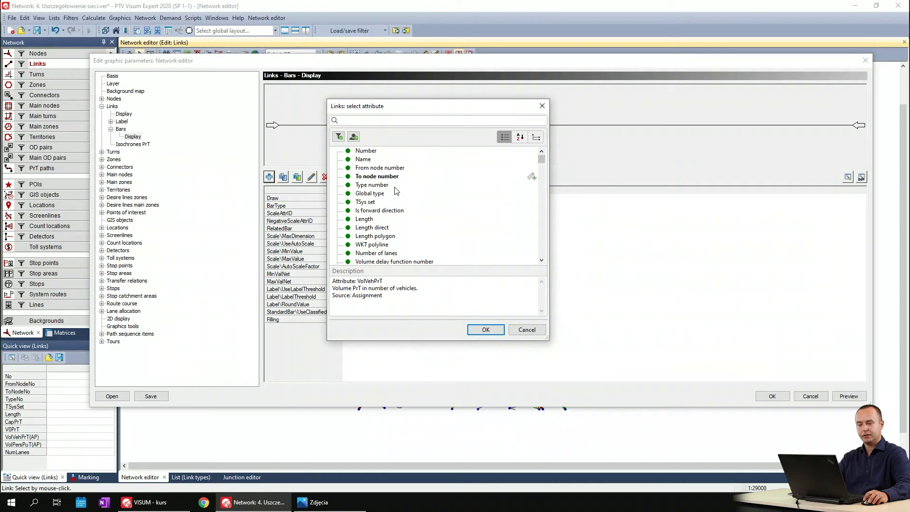
{"action": "left_click", "coordinate": [379, 252]}
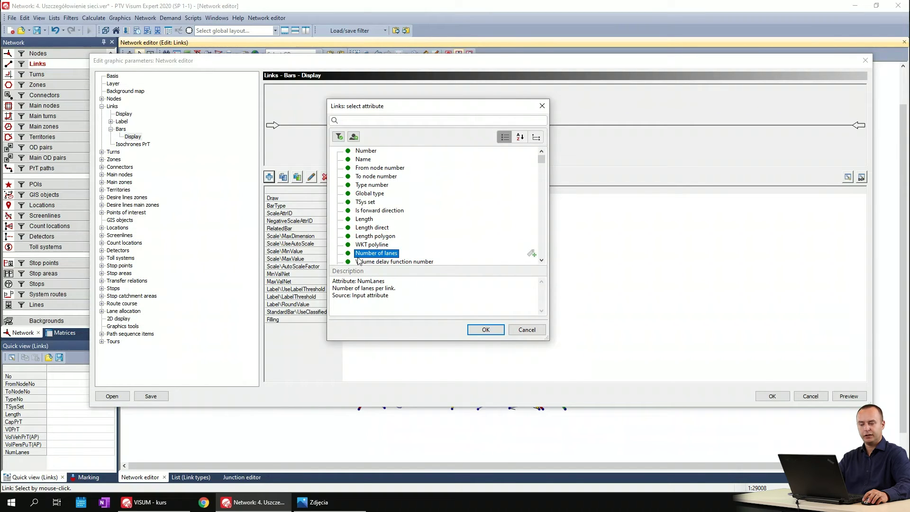
{"action": "left_click", "coordinate": [485, 330]}
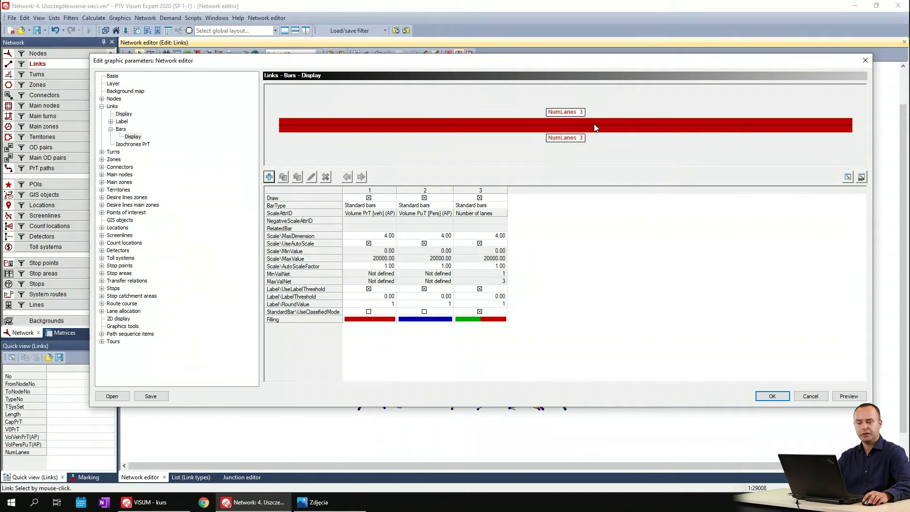
- Try maximum dimensions of 6 and 10 for the Number of lanes bar, and return the value to 4
{"action": "left_click", "coordinate": [500, 239]}
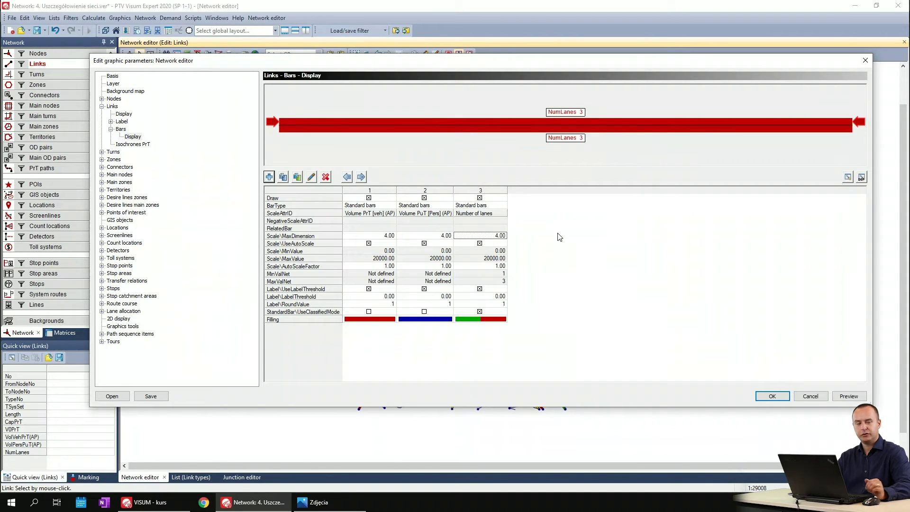
{"action": "type", "text": "6"}
{"action": "key", "text": "Return"}
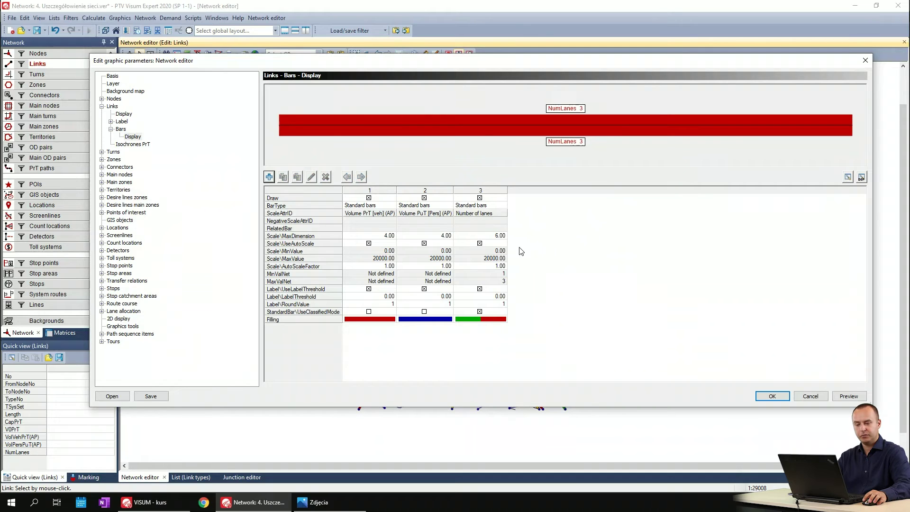
{"action": "type", "text": "10"}
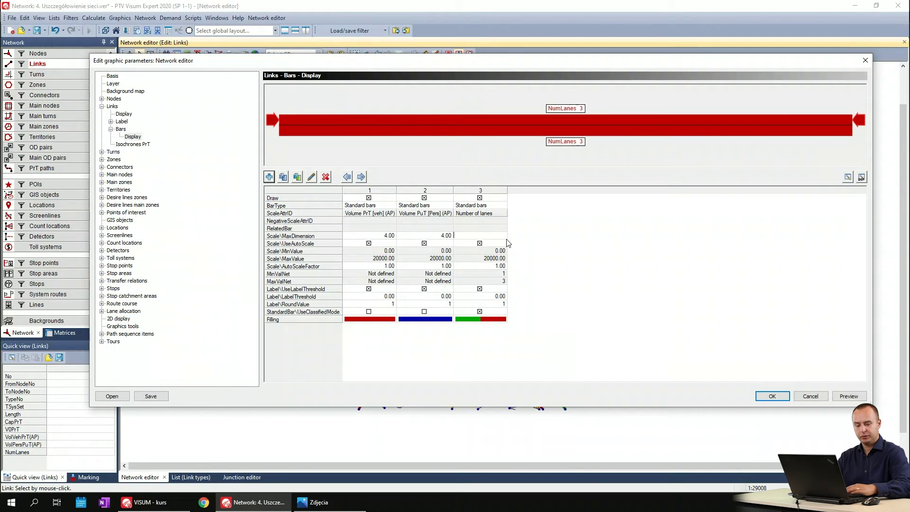
{"action": "key", "text": "Return"}
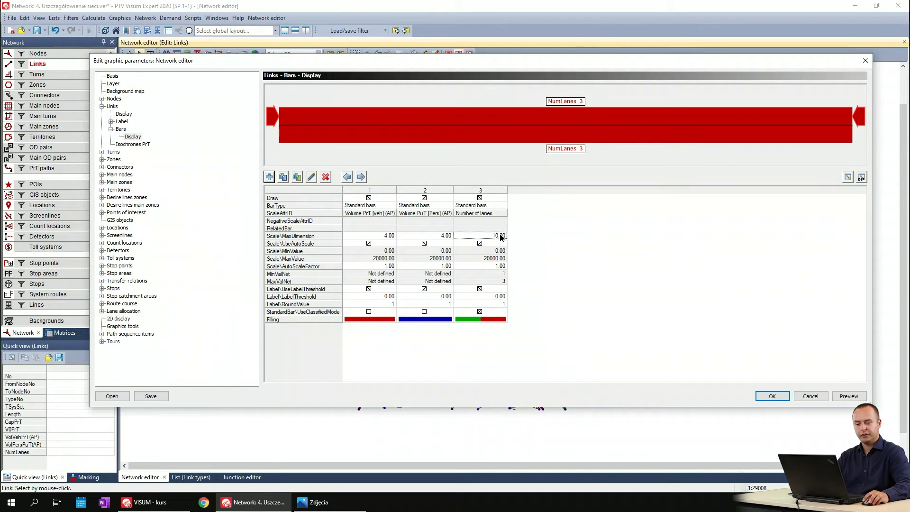
{"action": "type", "text": "4"}
{"action": "key", "text": "Return"}
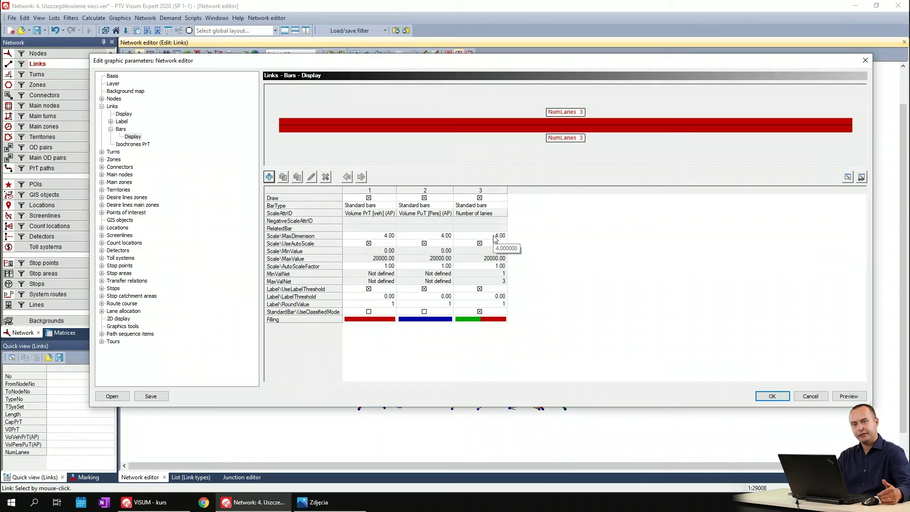
- Turn automatic scaling off for the Number of lanes bar and enable it again
{"action": "left_click", "coordinate": [480, 244]}
{"action": "left_click", "coordinate": [479, 244]}
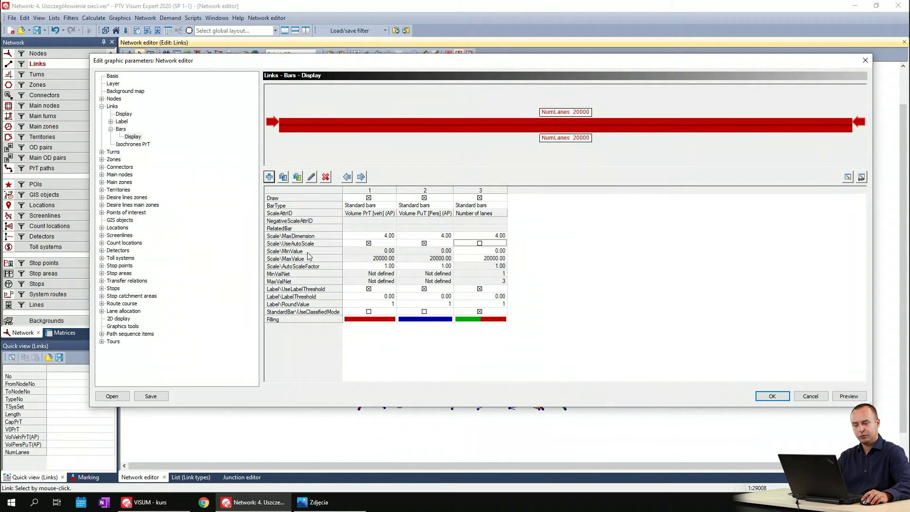
{"action": "left_click", "coordinate": [478, 253]}
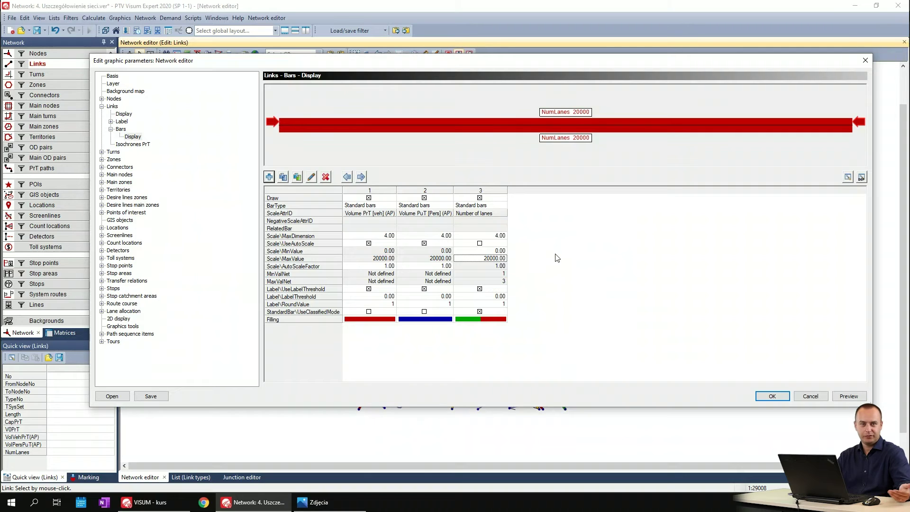
{"action": "left_click", "coordinate": [501, 236]}
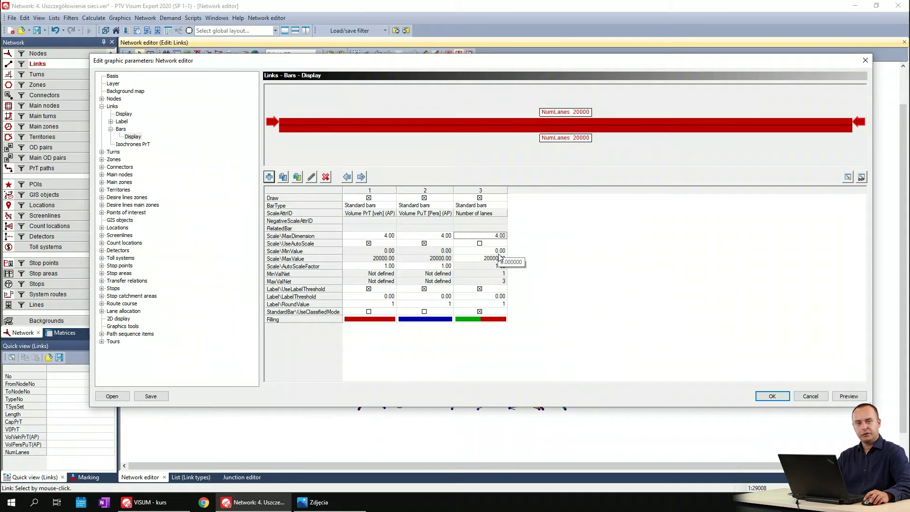
{"action": "left_click", "coordinate": [479, 244]}
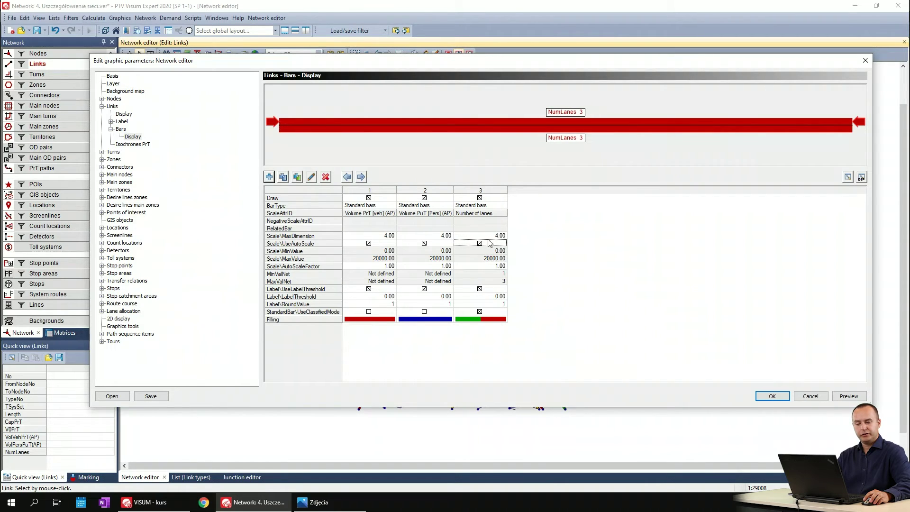
- Try 3 as the maximum dimension of the Number of lanes bar, and set it to 6
{"action": "left_click", "coordinate": [486, 236]}
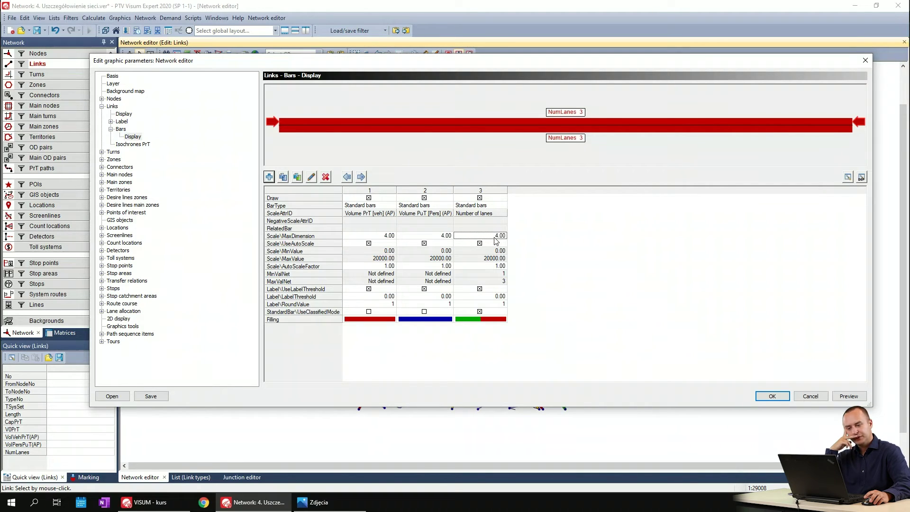
{"action": "type", "text": "3"}
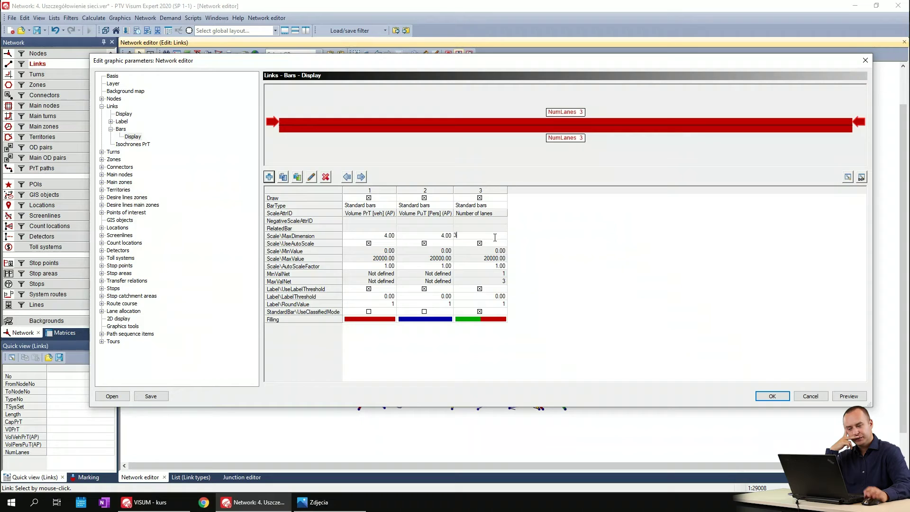
{"action": "left_click", "coordinate": [520, 240]}
{"action": "left_click", "coordinate": [502, 235]}
{"action": "type", "text": "6"}
{"action": "left_click", "coordinate": [509, 242]}
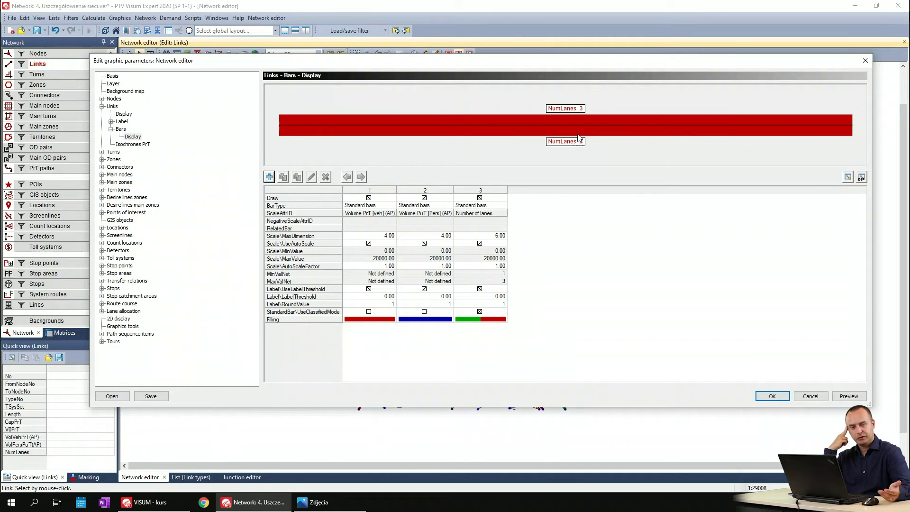
{"action": "left_click", "coordinate": [502, 236]}
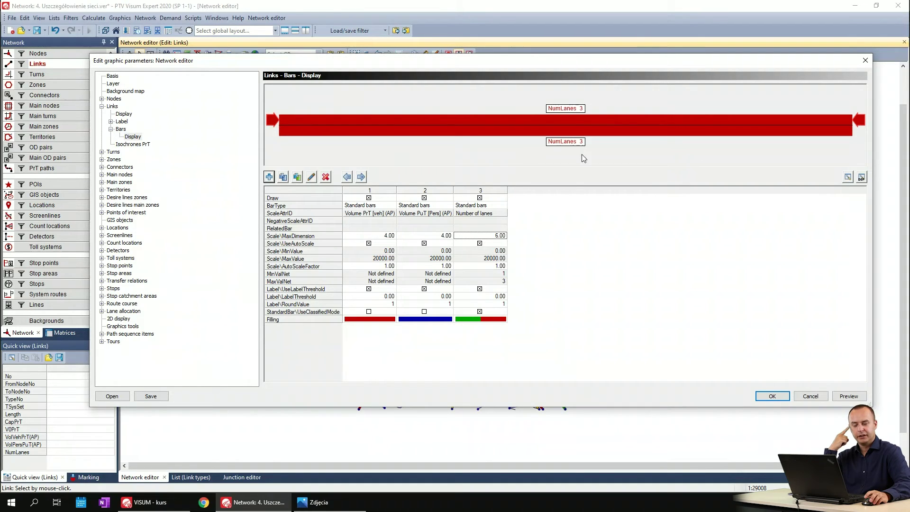
{"action": "left_click", "coordinate": [496, 222]}
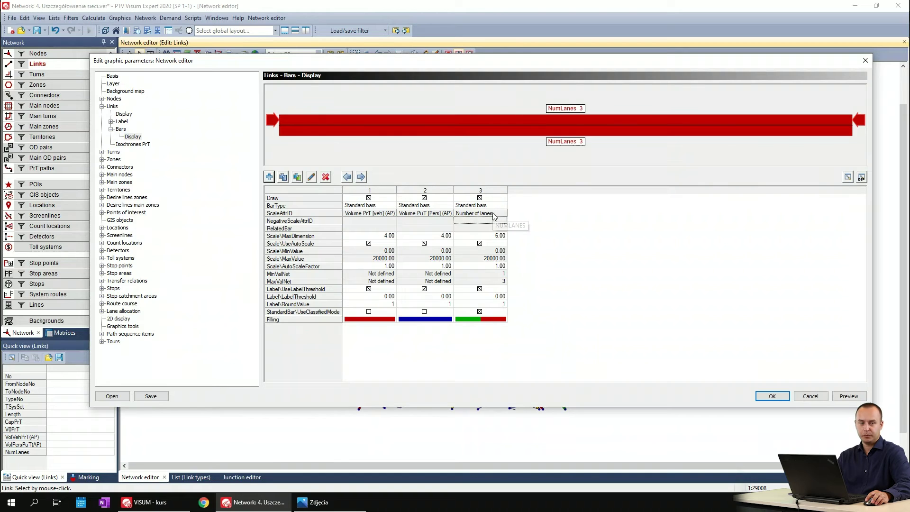
{"action": "left_click", "coordinate": [548, 243]}
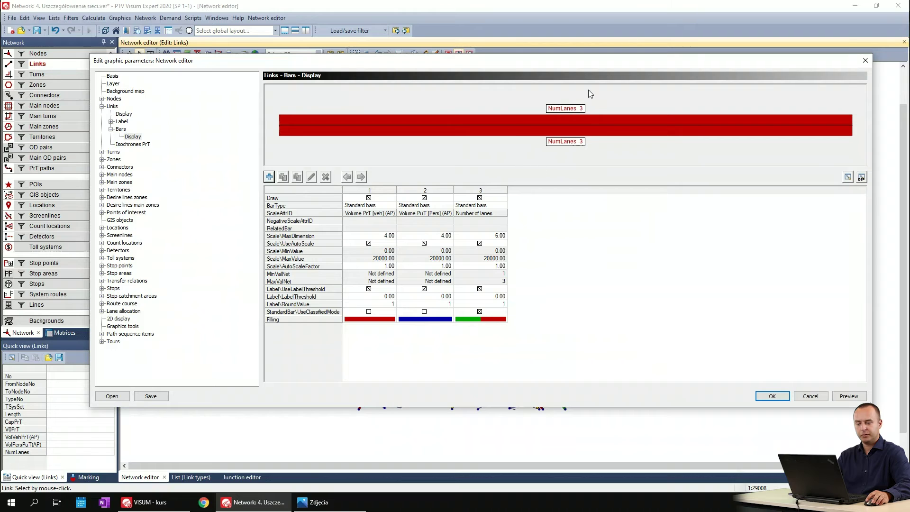
- Open the detailed settings of the Number of lanes bar and examine its scaling options and maximum bar width
{"action": "left_click", "coordinate": [496, 190]}
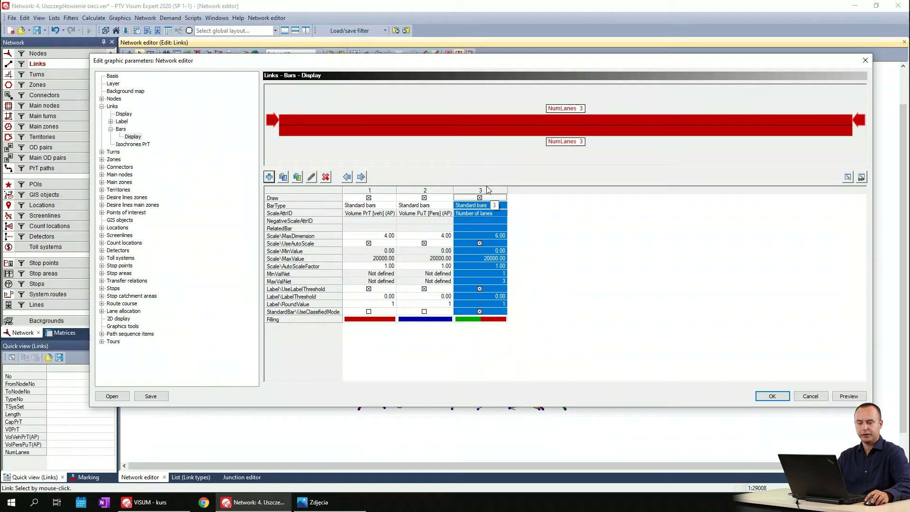
{"action": "left_click", "coordinate": [310, 178]}
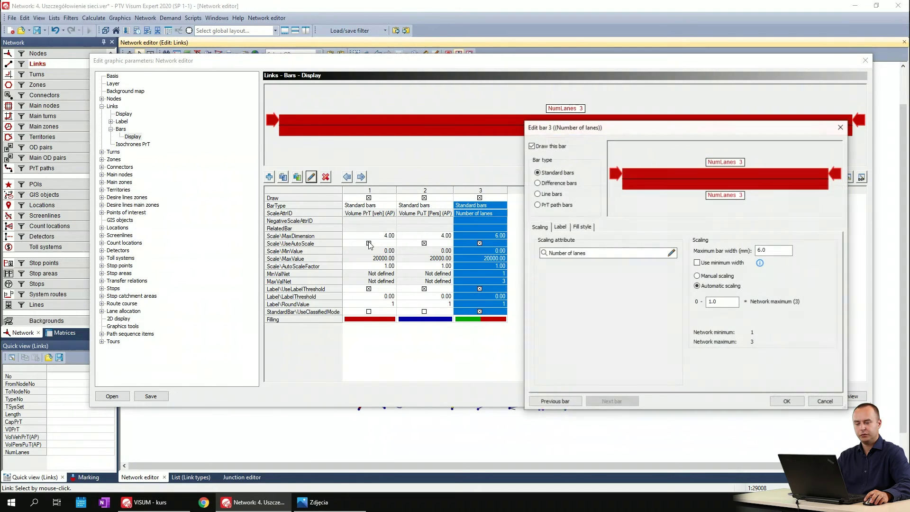
{"action": "mouse_move", "coordinate": [709, 128]}
{"action": "left_mouse_down"}
{"action": "mouse_move", "coordinate": [547, 116]}
{"action": "mouse_move", "coordinate": [696, 108]}
{"action": "left_mouse_up"}
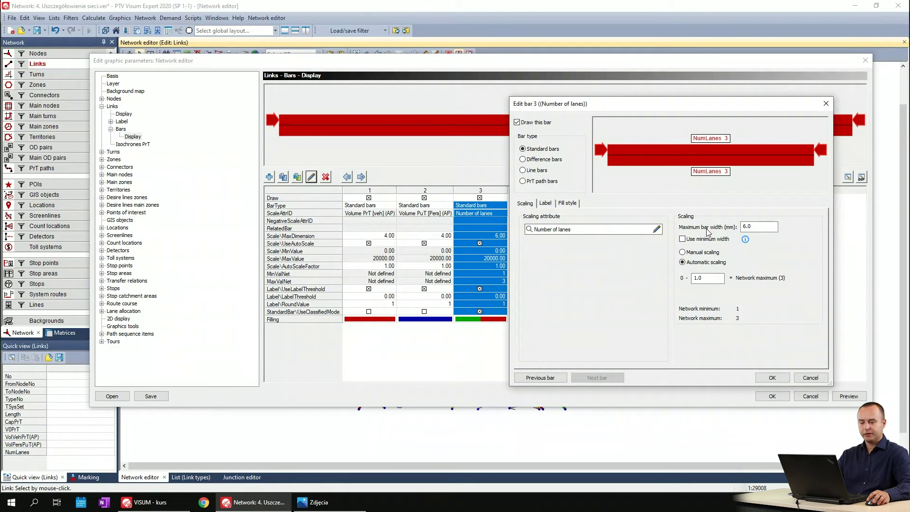
{"action": "left_click_drag", "start_coordinate": [768, 227], "coordinate": [525, 230]}
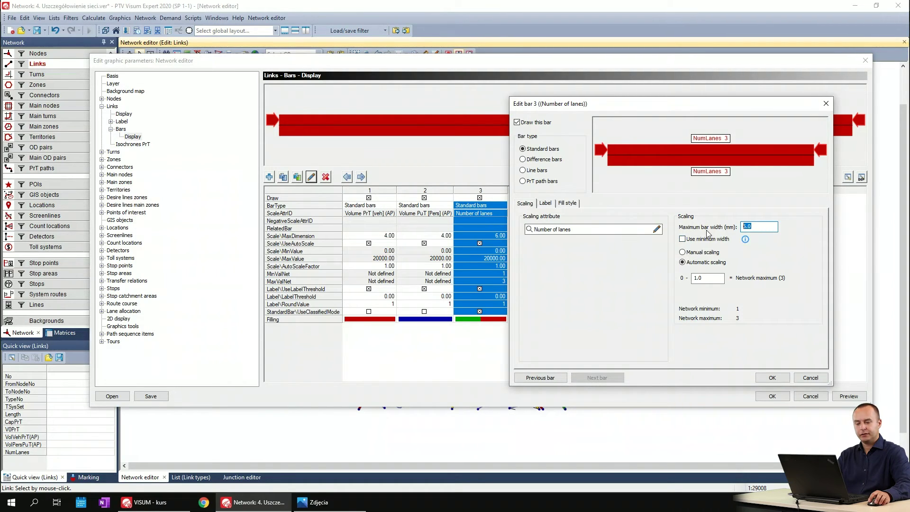
- Switch the title in the Number of lanes bar's label off and on again, and accept the bar settings
{"action": "left_click", "coordinate": [546, 203]}
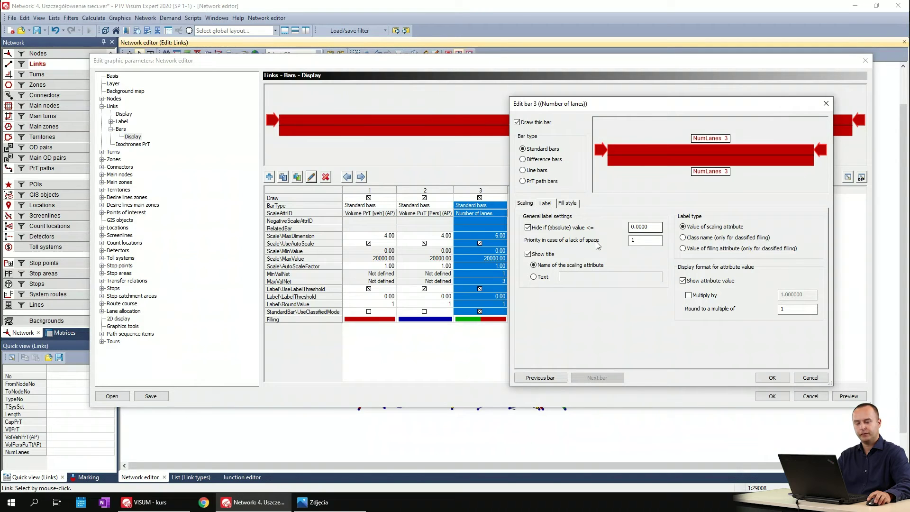
{"action": "left_click", "coordinate": [527, 255]}
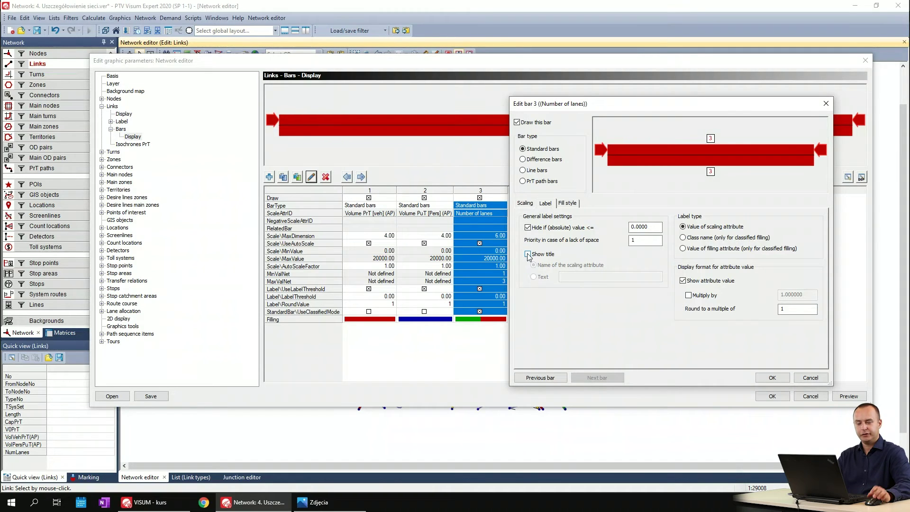
{"action": "left_click", "coordinate": [527, 254]}
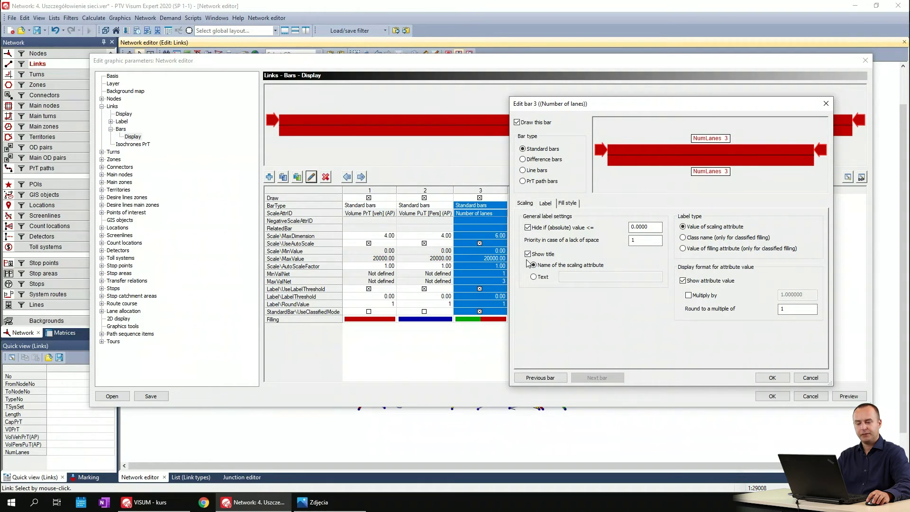
{"action": "left_click", "coordinate": [771, 377]}
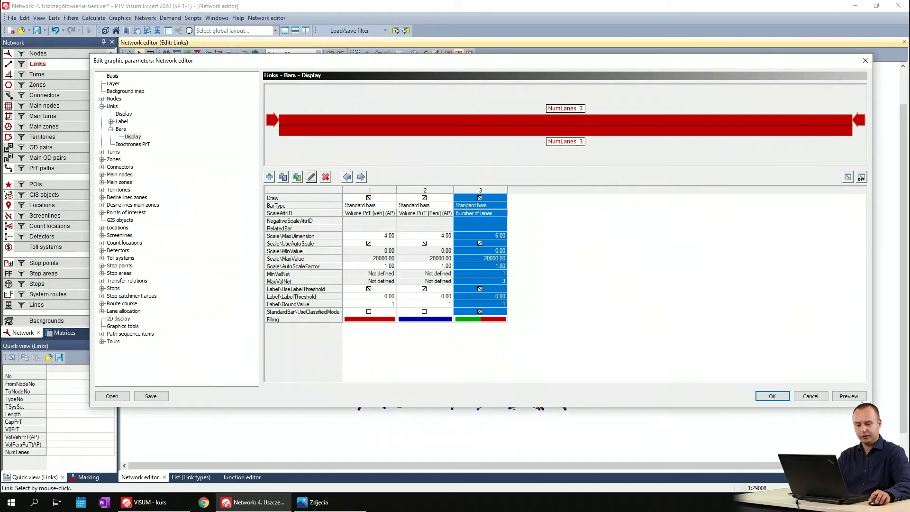
- Preview the Number of lanes bars on the network, with the graphic parameters dialog moved clear of the map
{"action": "left_click_drag", "start_coordinate": [534, 61], "coordinate": [532, 410]}
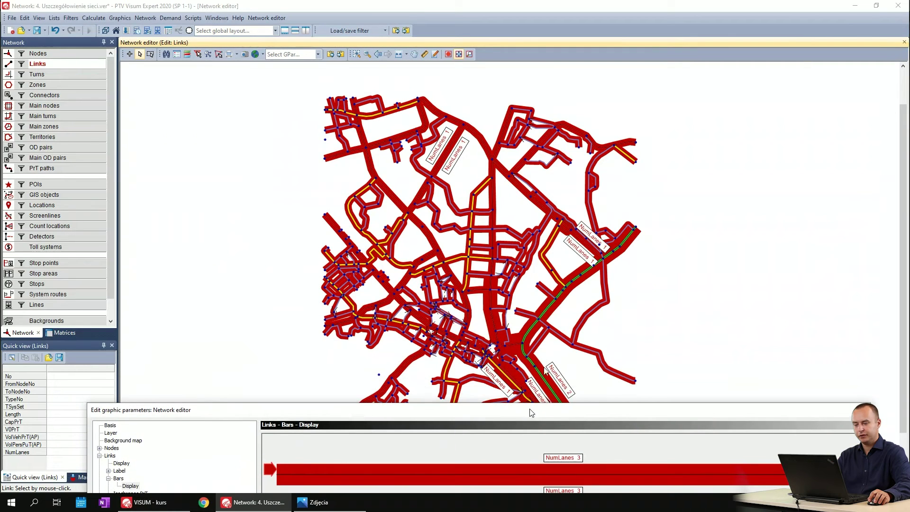
- Accept the graphic parameters and examine the Number of lanes bars and their labels across the network
{"action": "left_click_drag", "start_coordinate": [596, 414], "coordinate": [596, 85]}
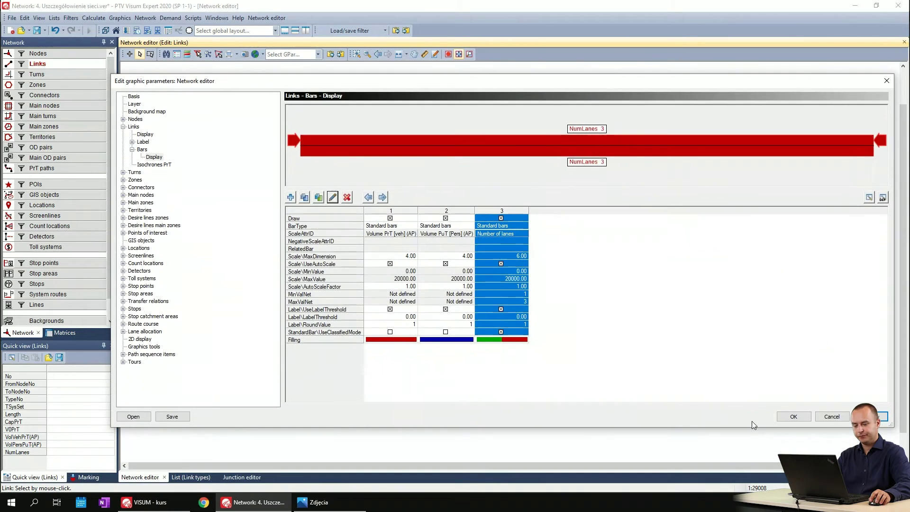
{"action": "left_click", "coordinate": [795, 412]}
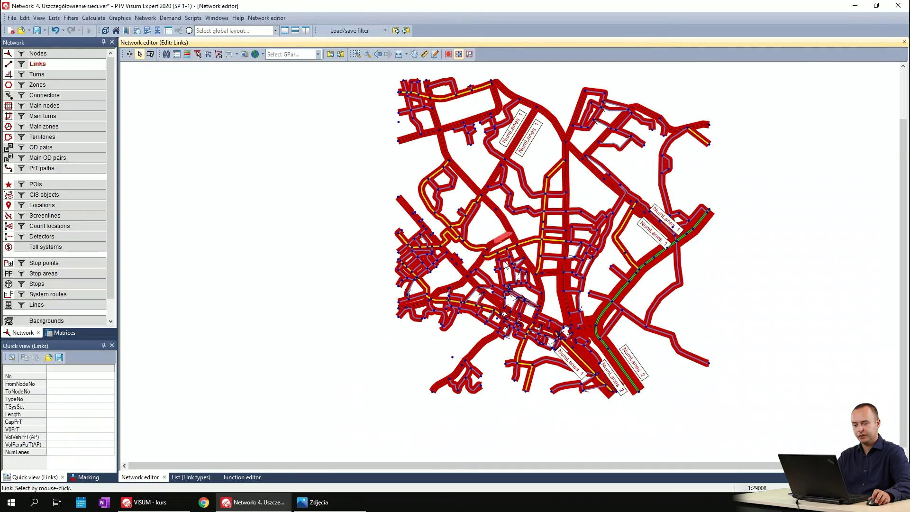
{"action": "scroll", "coordinate": [577, 299], "scroll_direction": "up", "scroll_amount": 2}
{"action": "scroll", "coordinate": [576, 299], "scroll_direction": "up", "scroll_amount": 1}
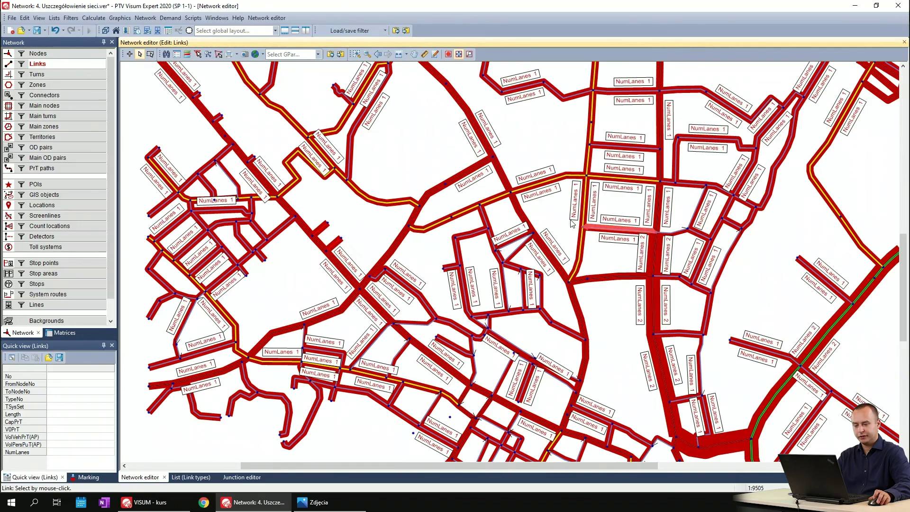
{"action": "scroll", "coordinate": [385, 217], "scroll_direction": "up", "scroll_amount": 1}
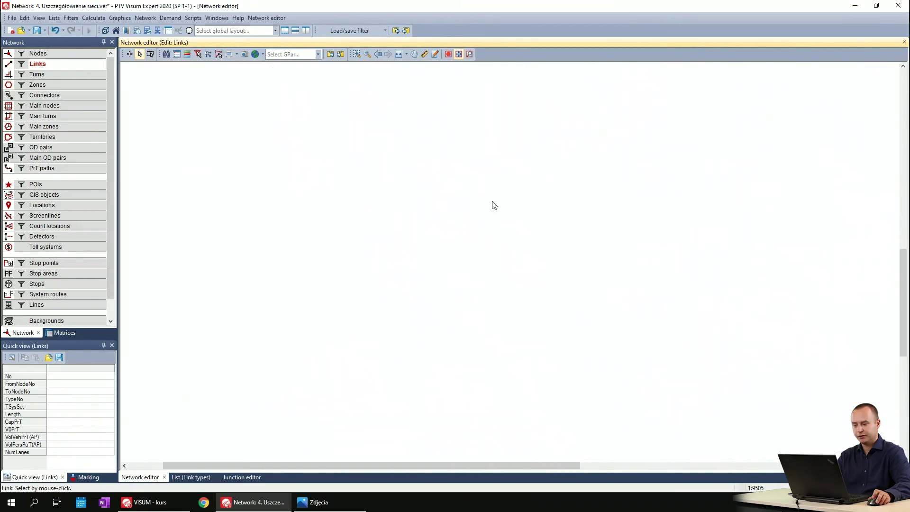
{"action": "left_click_drag", "start_coordinate": [659, 238], "coordinate": [406, 160]}
{"action": "scroll", "coordinate": [406, 160], "scroll_direction": "down", "scroll_amount": 3}
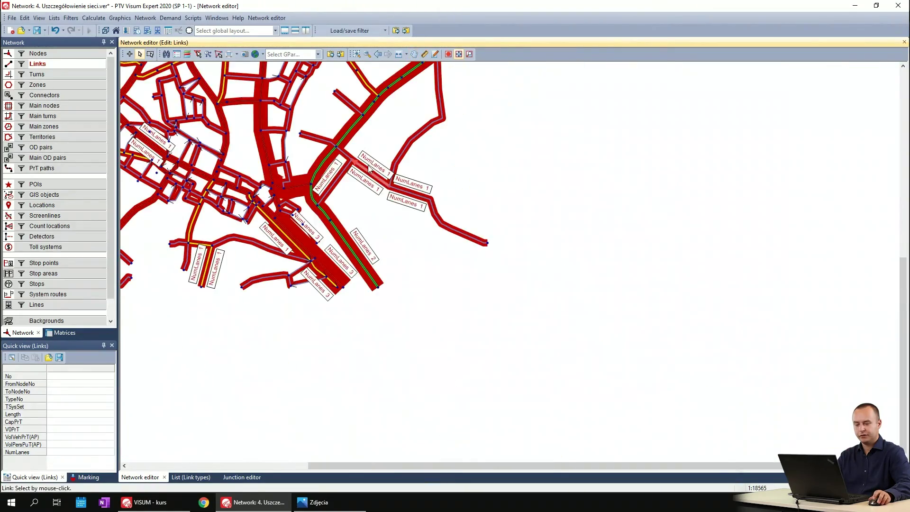
{"action": "scroll", "coordinate": [515, 237], "scroll_direction": "up", "scroll_amount": 2}
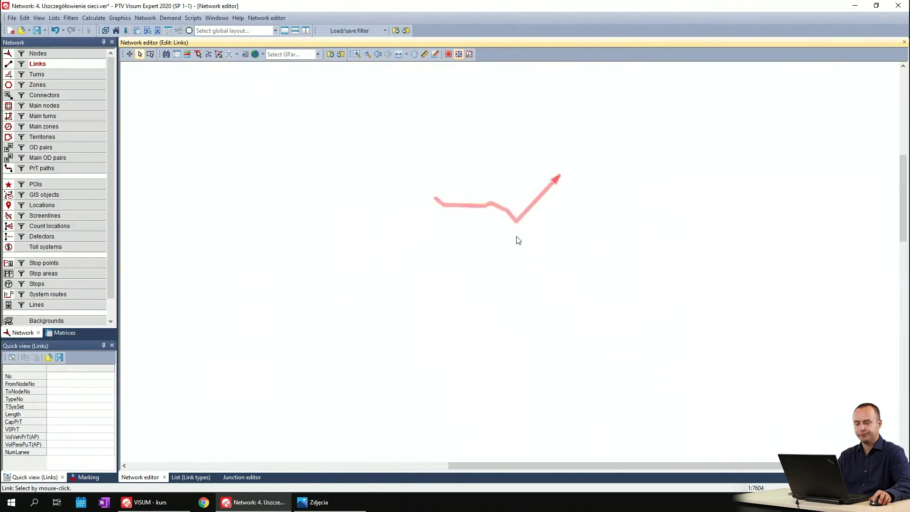
{"action": "scroll", "coordinate": [661, 134], "scroll_direction": "down", "scroll_amount": 4}
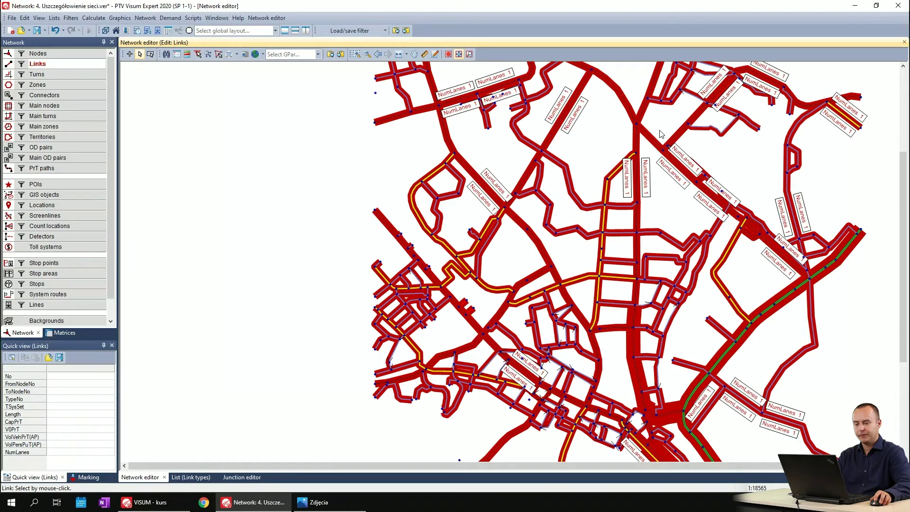
- Reopen the graphic parameters at the Number of lanes bar's label settings, and switch its title off and on again
{"action": "left_click", "coordinate": [120, 18]}
{"action": "left_click", "coordinate": [147, 29]}
{"action": "left_click", "coordinate": [502, 211]}
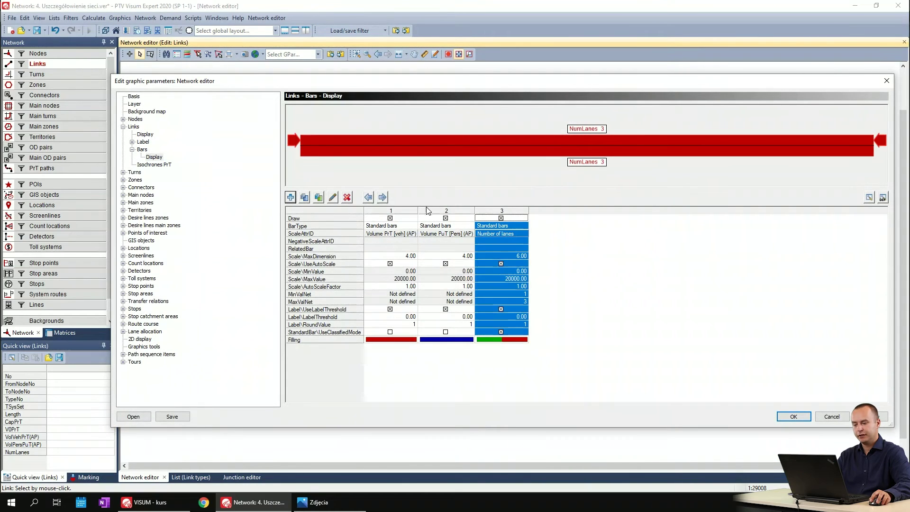
{"action": "left_click", "coordinate": [333, 197]}
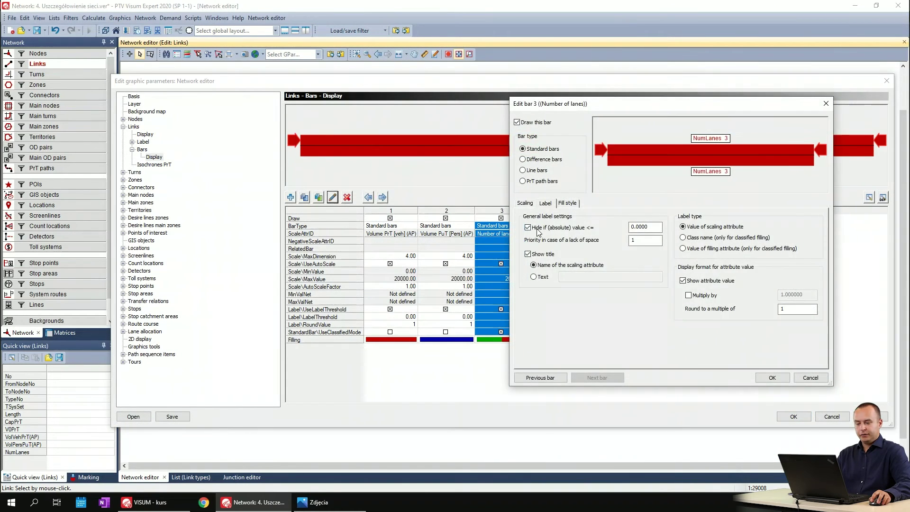
{"action": "left_click", "coordinate": [539, 255]}
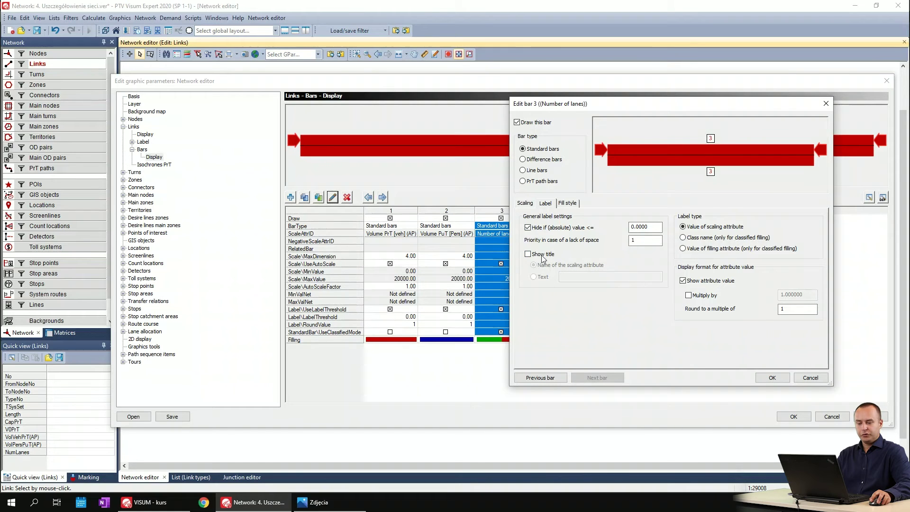
{"action": "left_click", "coordinate": [543, 258]}
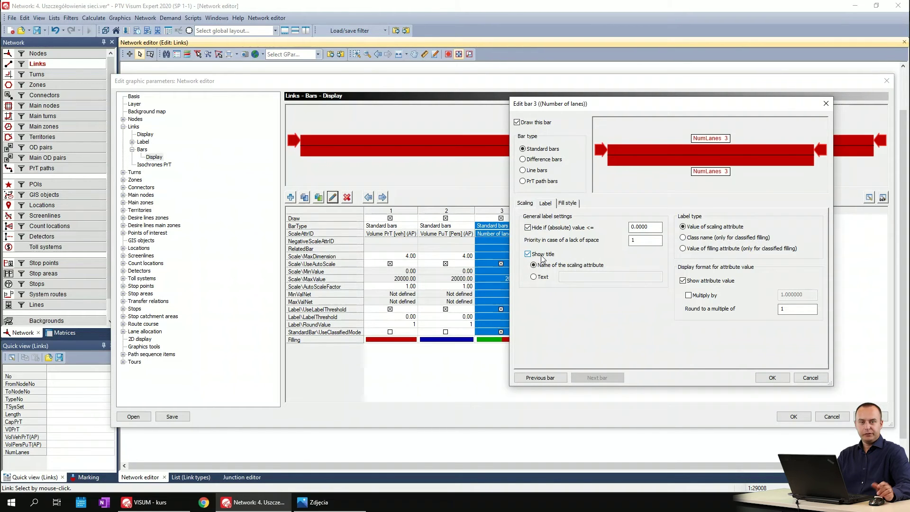
- Try the custom title texts "LP" and "rfkjnekjgn" in the Number of lanes bar's label, and clear the text
{"action": "left_click", "coordinate": [540, 277]}
{"action": "type", "text": "LP"}
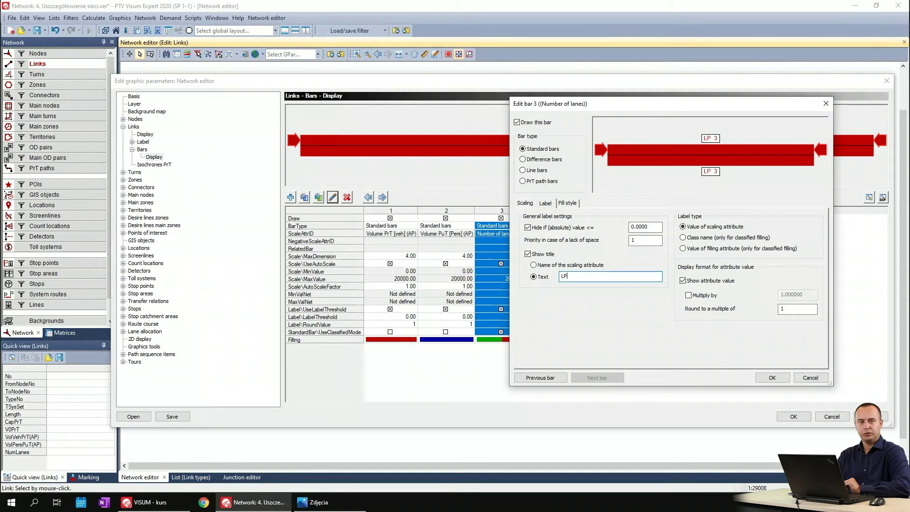
{"action": "key", "text": "BackSpace"}
{"action": "key", "text": "BackSpace"}
{"action": "type", "text": "rfkjnekjgn"}
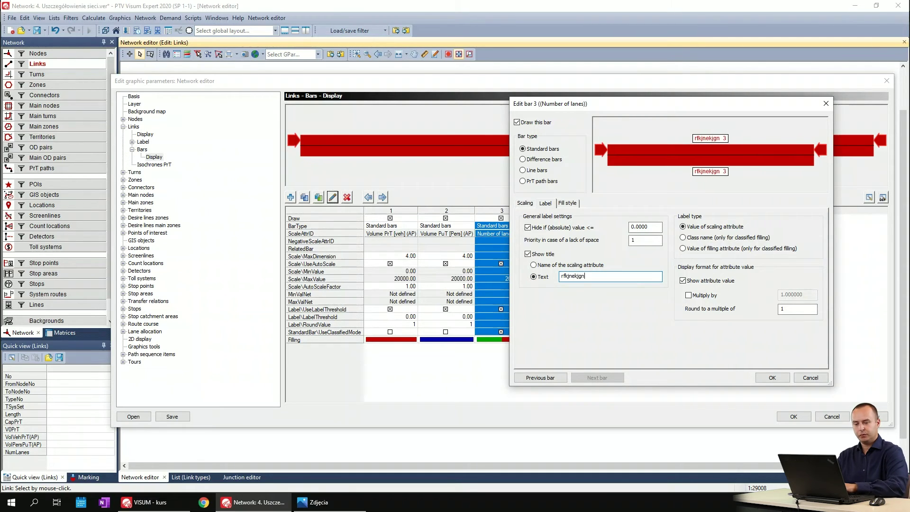
{"action": "key", "text": "BackSpace"}
{"action": "key", "text": "BackSpace"}
{"action": "key", "text": "BackSpace"}
{"action": "key", "text": "BackSpace"}
{"action": "key", "text": "BackSpace"}
{"action": "key", "text": "BackSpace"}
{"action": "key", "text": "BackSpace"}
{"action": "key", "text": "BackSpace"}
{"action": "key", "text": "BackSpace"}
{"action": "key", "text": "BackSpace"}
- Hide the title in the Number of lanes bar's label, and switch the value multiplication on and off again
{"action": "left_click", "coordinate": [528, 255]}
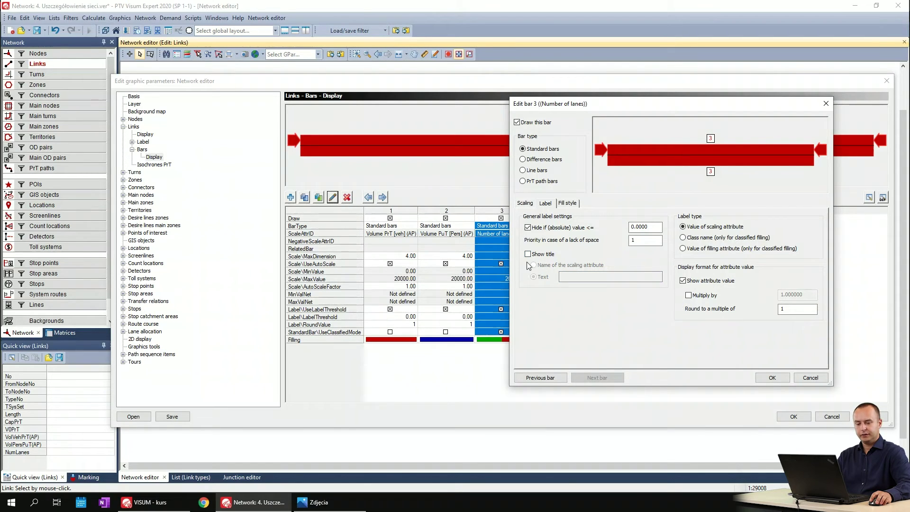
{"action": "left_click", "coordinate": [701, 298]}
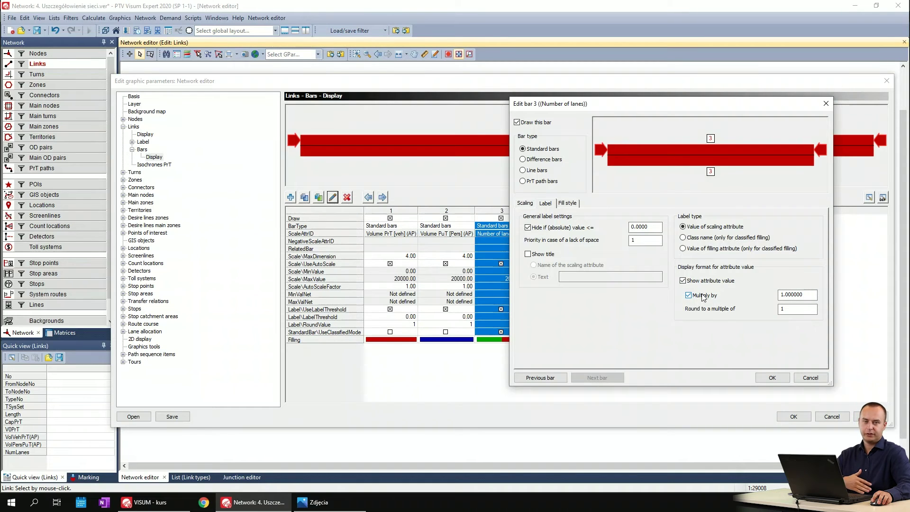
{"action": "left_click", "coordinate": [703, 297]}
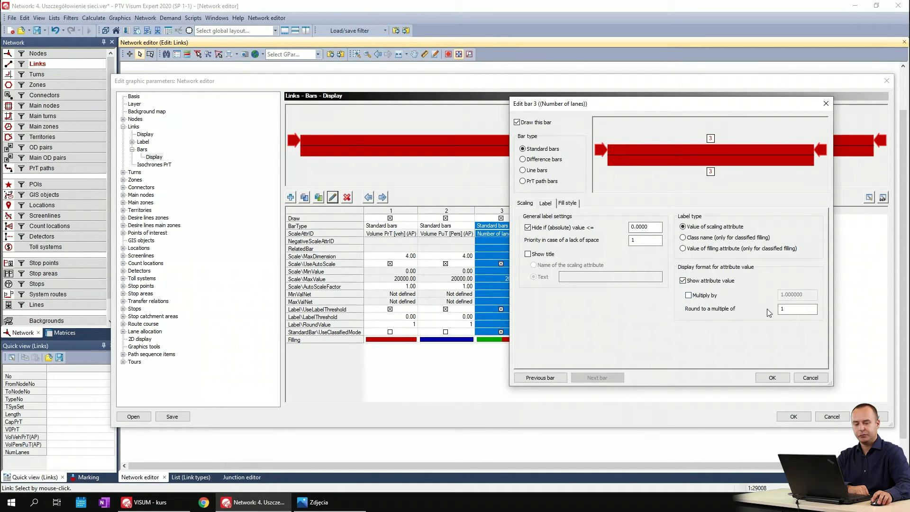
- Compare uniform with classified display for the Number of lanes bar's fill, and set it to uniform display
{"action": "left_click", "coordinate": [567, 203]}
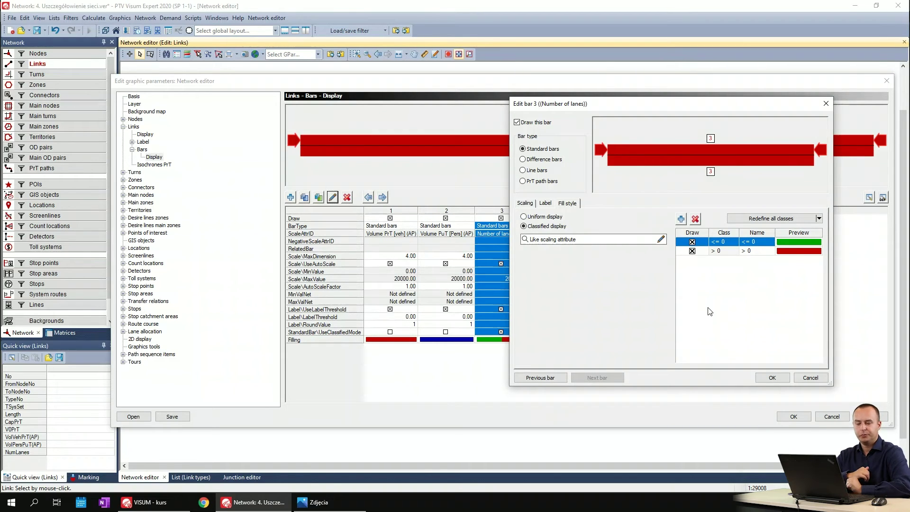
{"action": "left_click", "coordinate": [541, 217]}
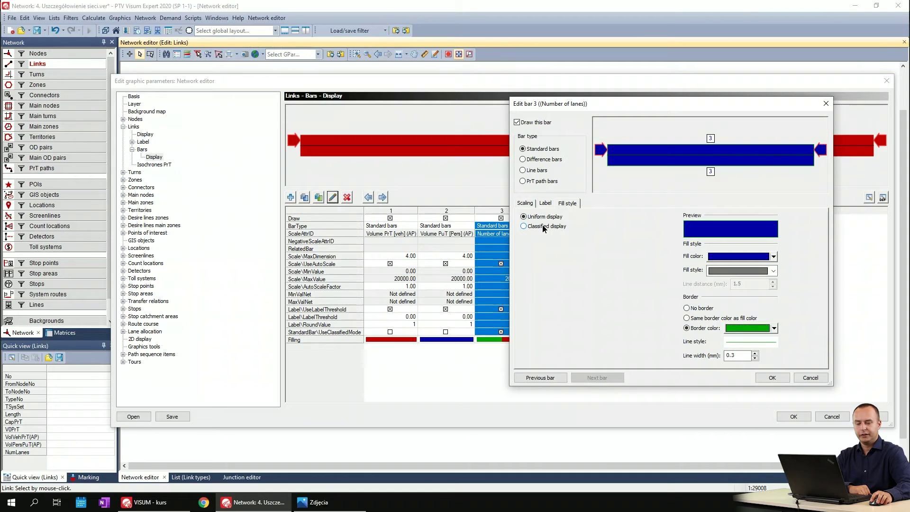
{"action": "left_click", "coordinate": [544, 227]}
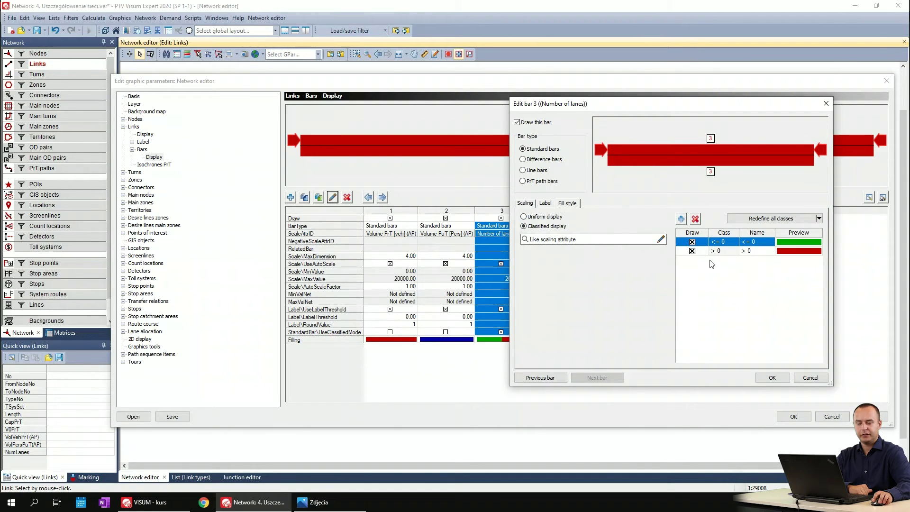
{"action": "left_click", "coordinate": [541, 217]}
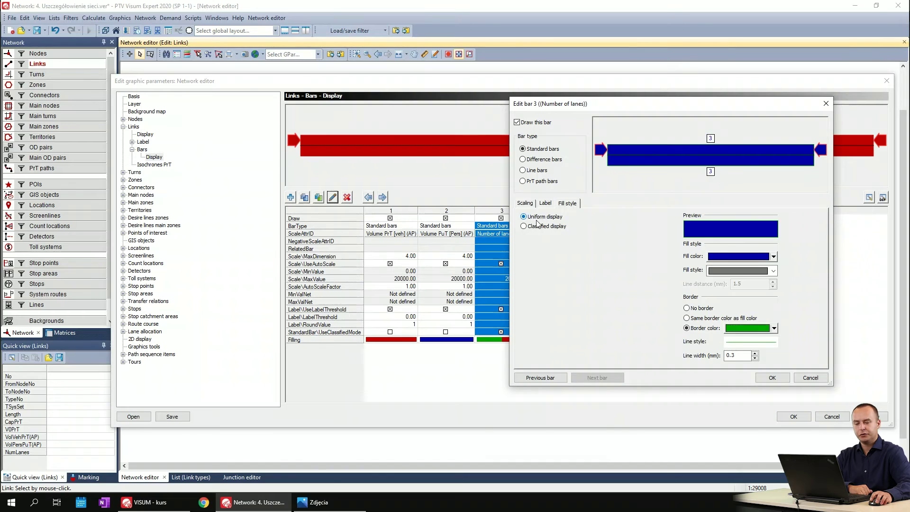
- Try the cross-hatched and empty fill styles on the Number of lanes bar, and return it to a solid fill
{"action": "left_click", "coordinate": [773, 256]}
{"action": "left_click", "coordinate": [774, 258]}
{"action": "left_click", "coordinate": [773, 271]}
{"action": "left_click", "coordinate": [739, 294]}
{"action": "left_click", "coordinate": [773, 270]}
{"action": "left_click", "coordinate": [767, 301]}
{"action": "left_click", "coordinate": [774, 270]}
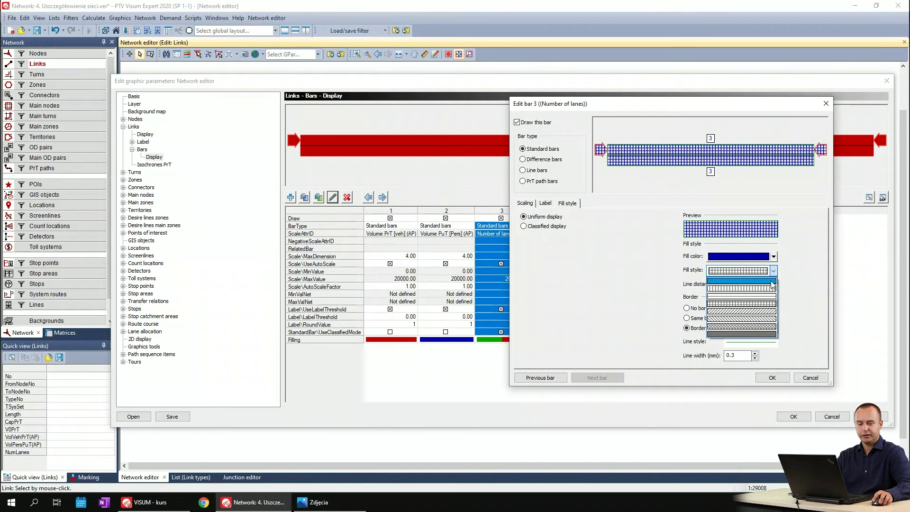
{"action": "left_click", "coordinate": [748, 281]}
{"action": "left_click", "coordinate": [773, 270]}
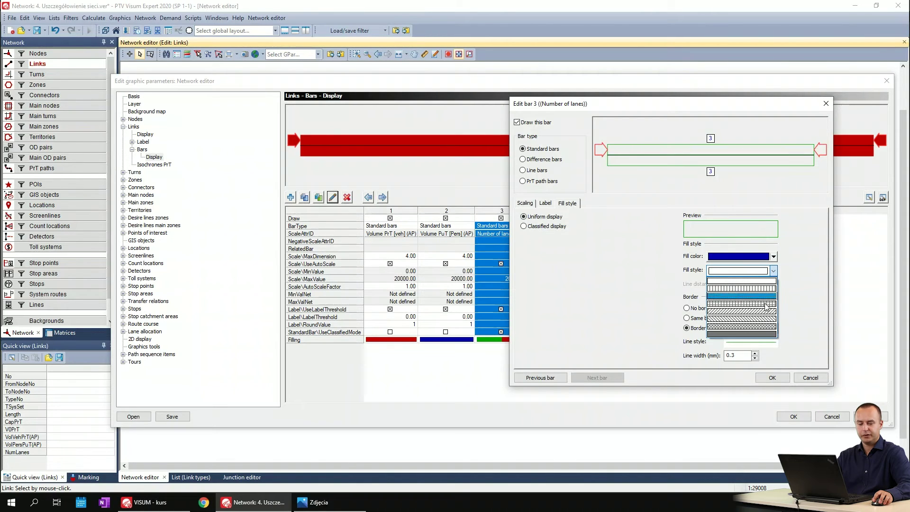
{"action": "left_click", "coordinate": [758, 334]}
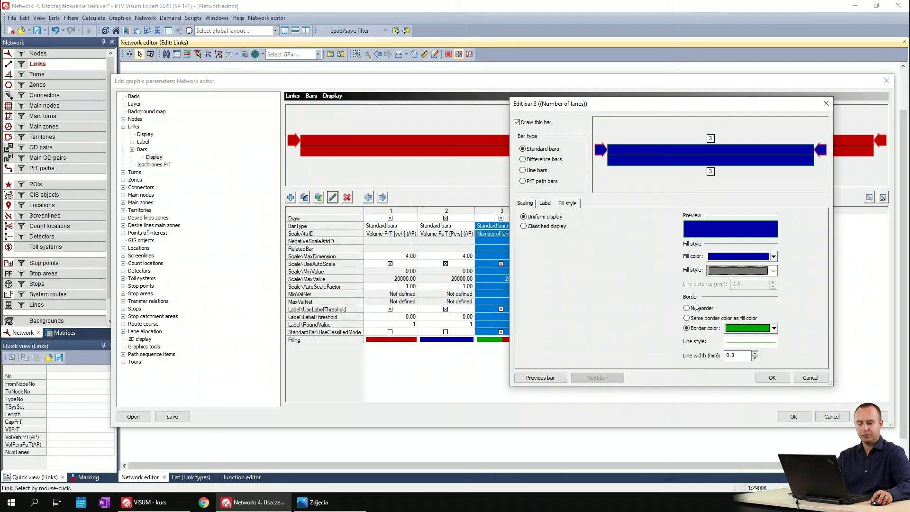
- Try the border color options and line widths up to 1 mm on the Number of lanes bar, and set it to no border
{"action": "left_click", "coordinate": [700, 318]}
{"action": "left_click", "coordinate": [700, 330]}
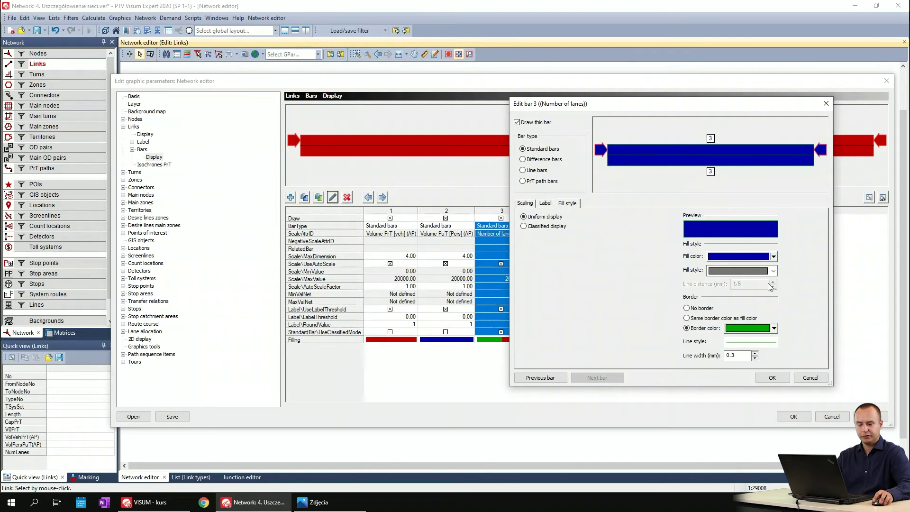
{"action": "left_click", "coordinate": [754, 353]}
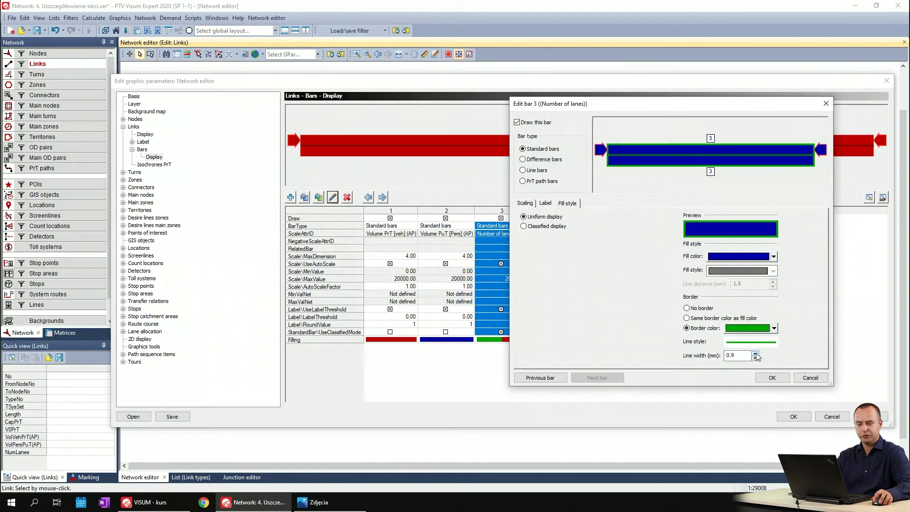
{"action": "left_click", "coordinate": [754, 358]}
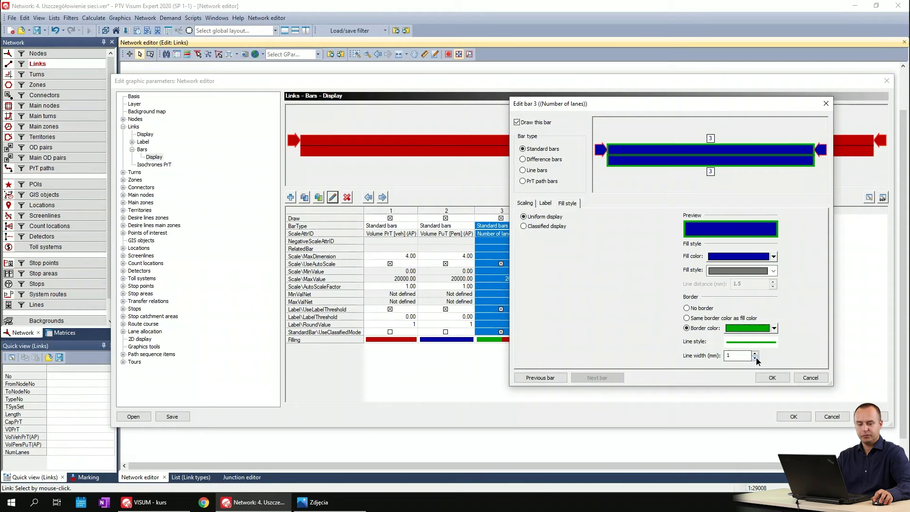
{"action": "left_click", "coordinate": [754, 358]}
{"action": "left_click", "coordinate": [754, 358]}
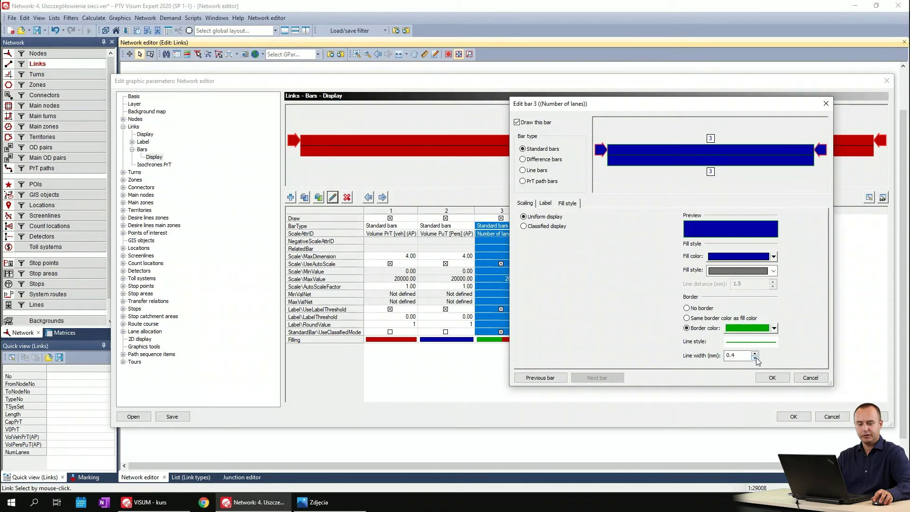
{"action": "left_click", "coordinate": [687, 308]}
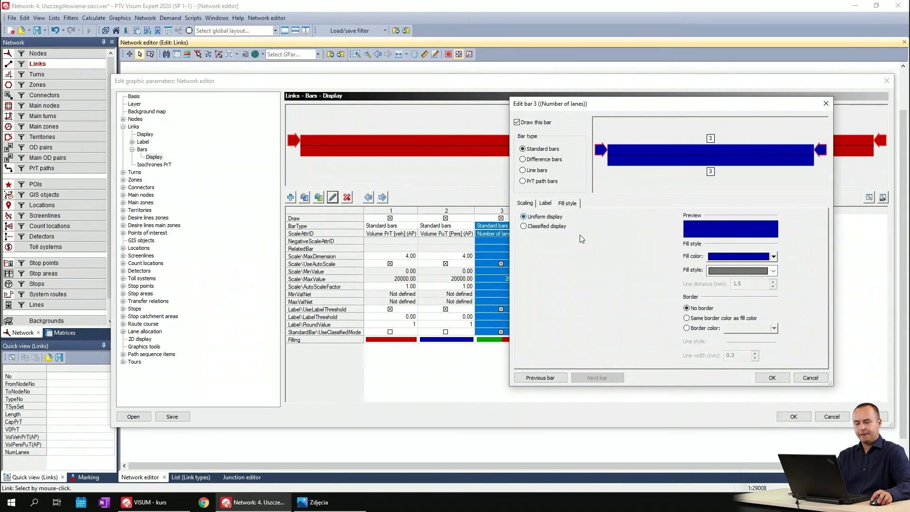
- Accept the Number of lanes bar settings and switch off drawing of the Volume PrT and Volume PuT bars
{"action": "left_click", "coordinate": [545, 202]}
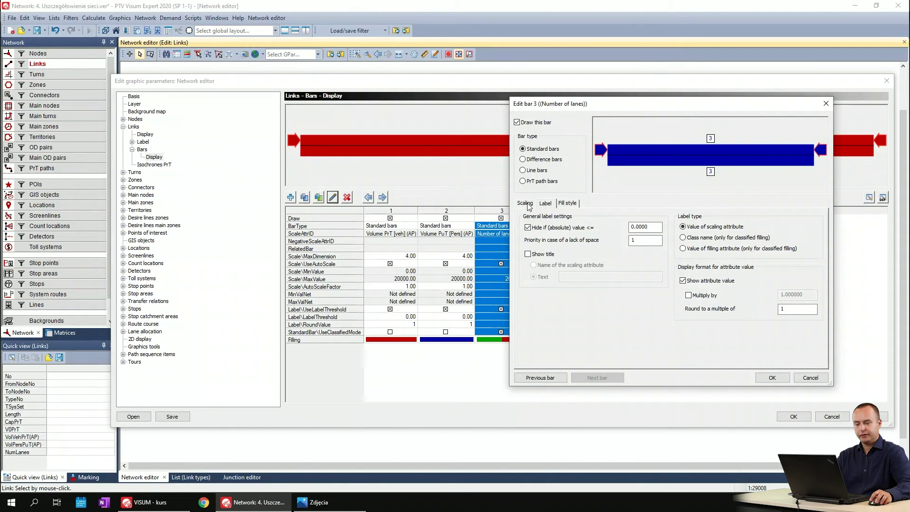
{"action": "left_click", "coordinate": [772, 378]}
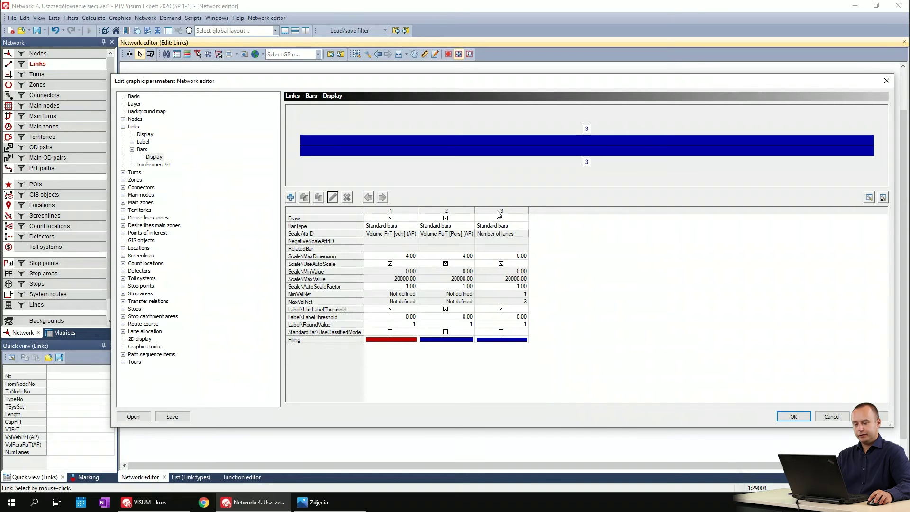
{"action": "left_click", "coordinate": [445, 218]}
{"action": "left_click", "coordinate": [390, 219]}
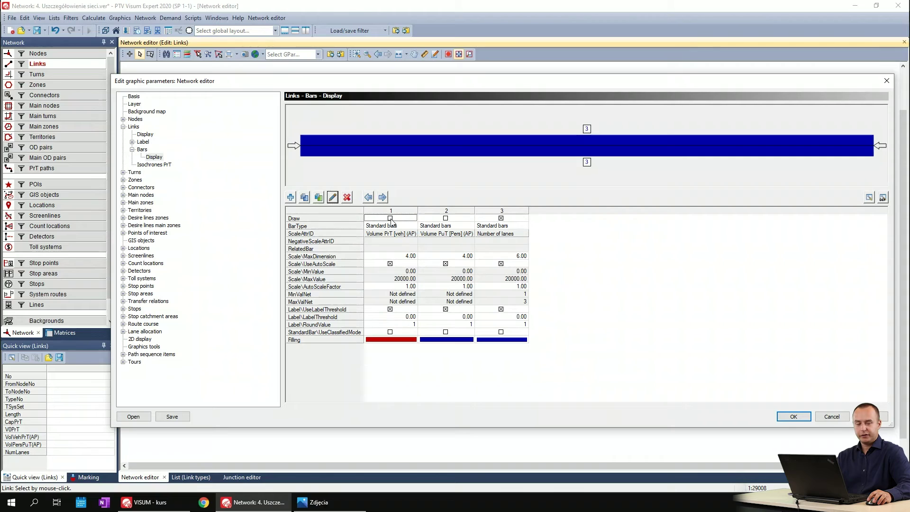
{"action": "left_click", "coordinate": [575, 237]}
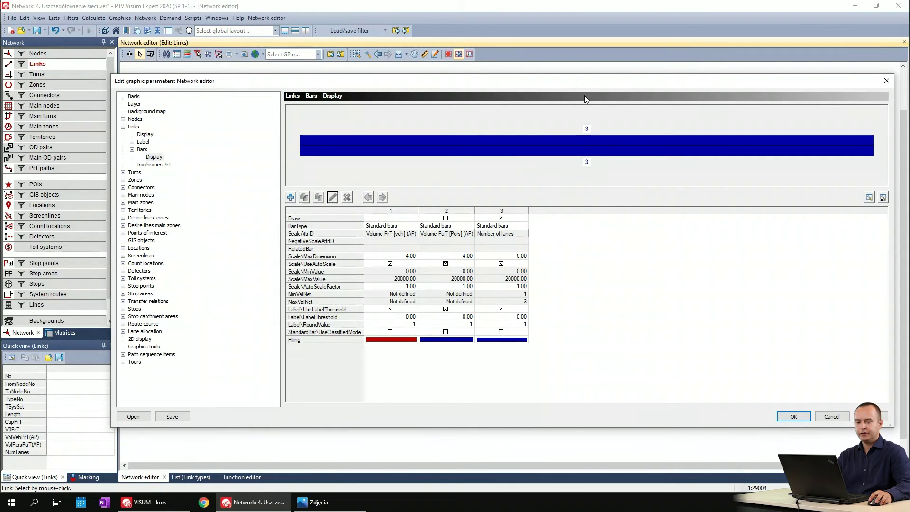
- Switch off drawing of bars for the Links layer, leave bar labels on, and preview the network
{"action": "left_click_drag", "start_coordinate": [611, 87], "coordinate": [631, 67]}
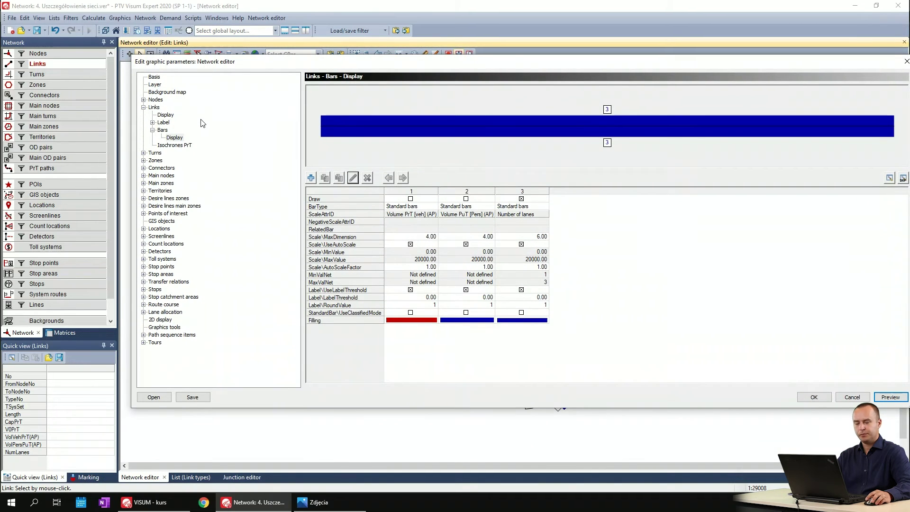
{"action": "left_click", "coordinate": [162, 130]}
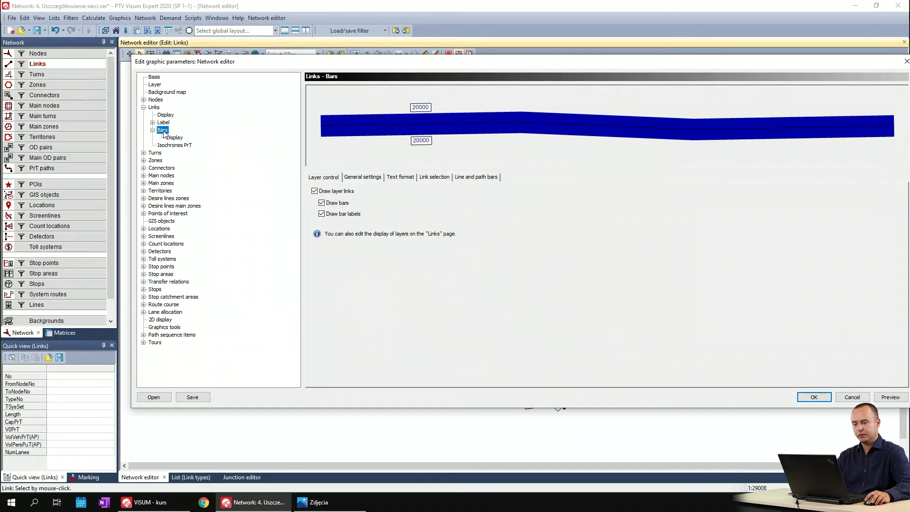
{"action": "left_click", "coordinate": [156, 109]}
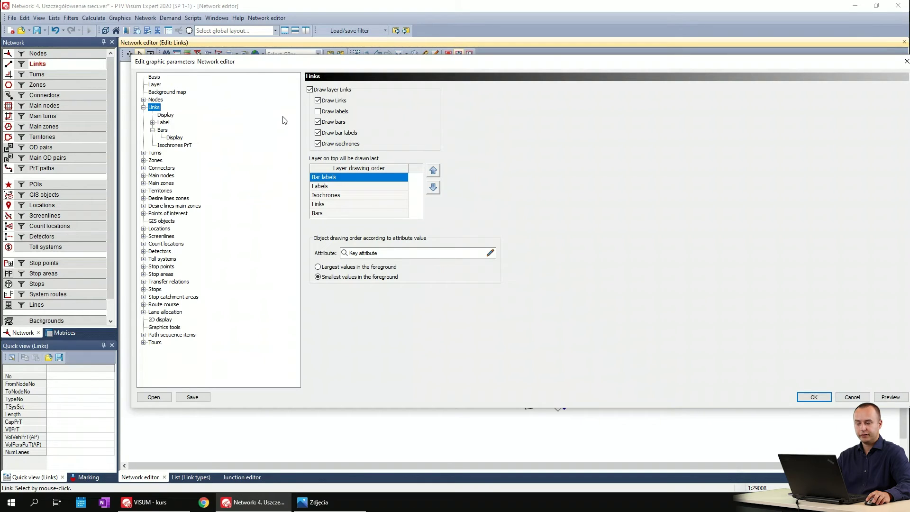
{"action": "left_click", "coordinate": [338, 124]}
{"action": "left_click", "coordinate": [890, 397]}
{"action": "left_click_drag", "start_coordinate": [603, 64], "coordinate": [577, 54]}
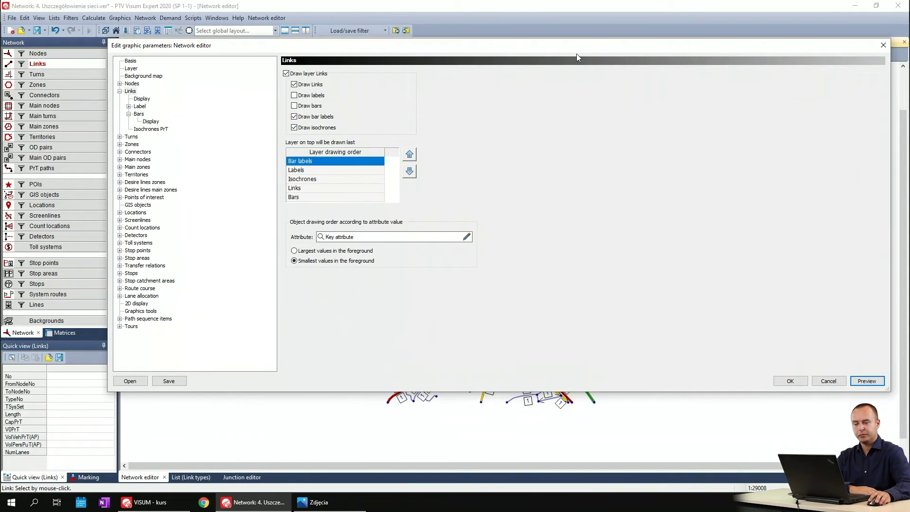
- Set the link bar labels' font size to 2 mm, try a uniform label color, and return to the bar filling color
{"action": "left_click", "coordinate": [139, 114]}
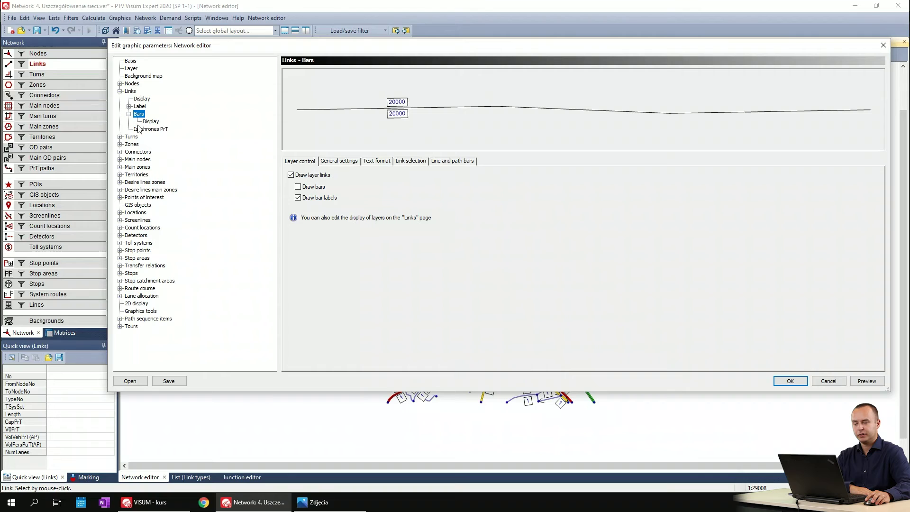
{"action": "left_click", "coordinate": [373, 163]}
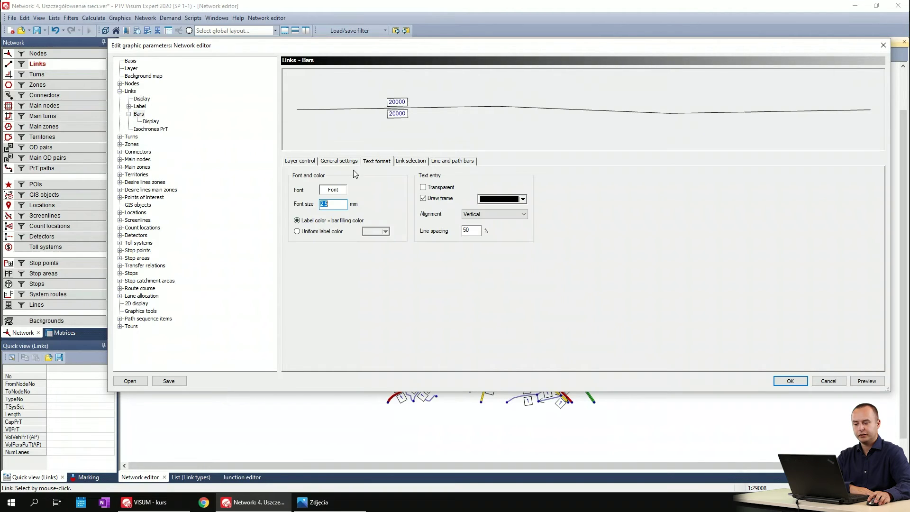
{"action": "type", "text": "2"}
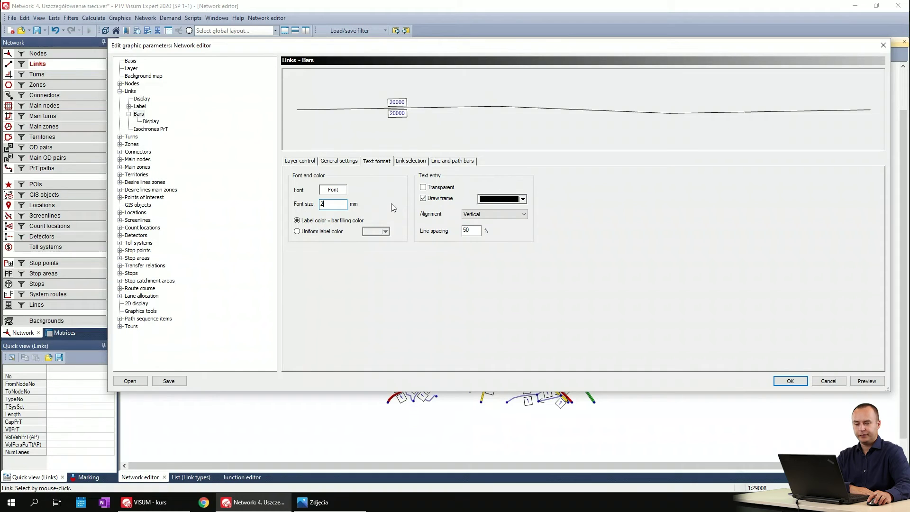
{"action": "left_click", "coordinate": [314, 232]}
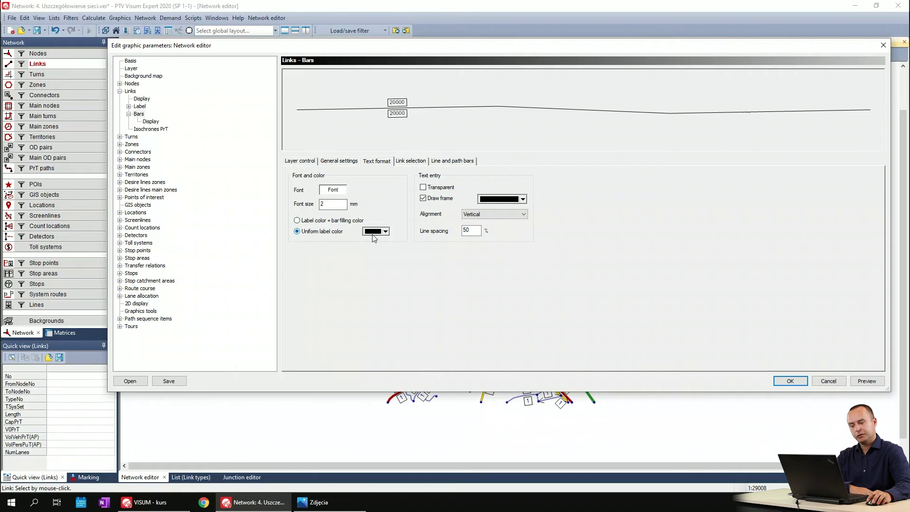
{"action": "left_click", "coordinate": [322, 221]}
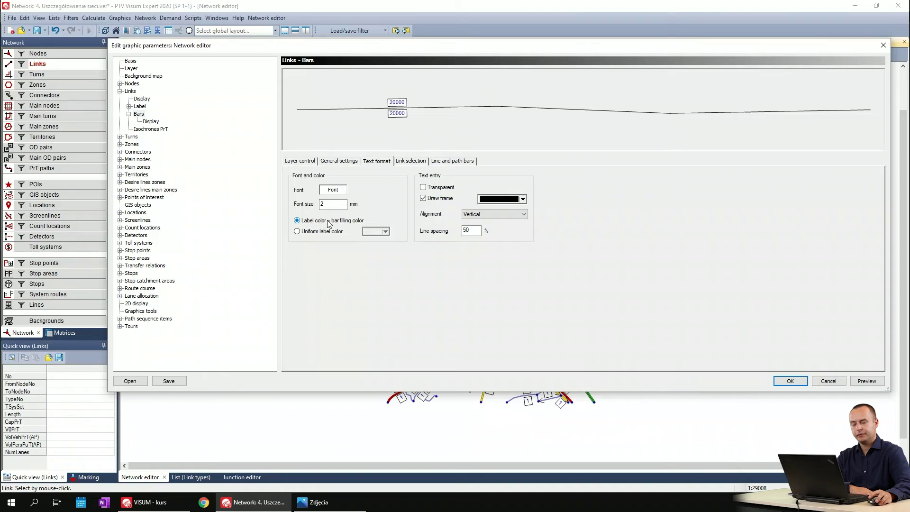
- Try cross-section values for the link bar labels in a network preview, and switch the option off again
{"action": "left_click", "coordinate": [336, 161]}
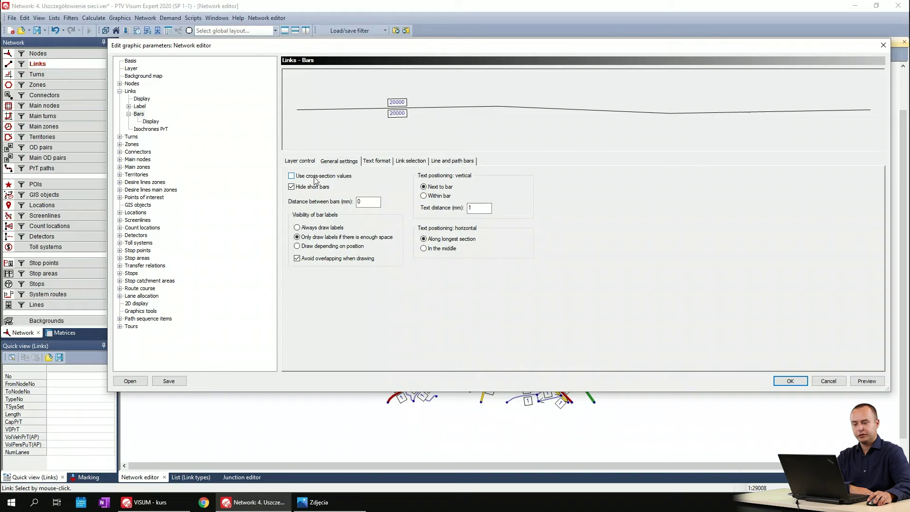
{"action": "left_click", "coordinate": [325, 178]}
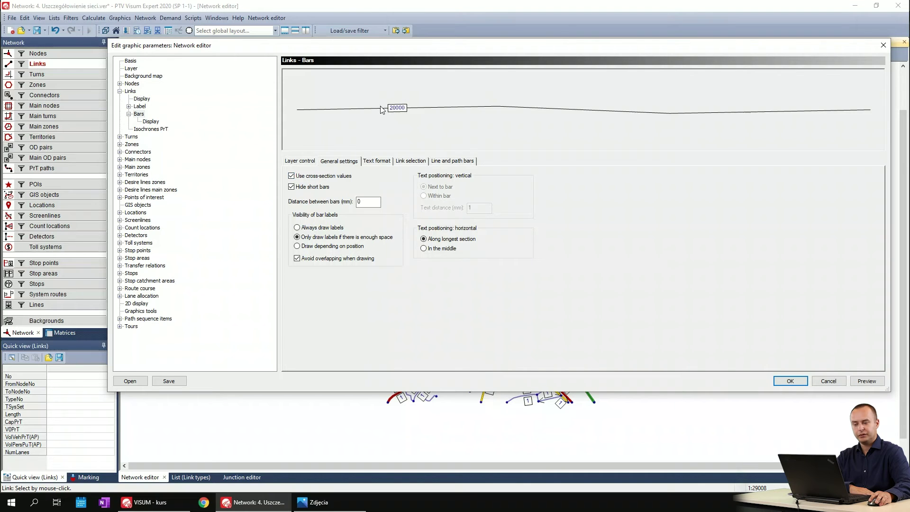
{"action": "left_click", "coordinate": [871, 384]}
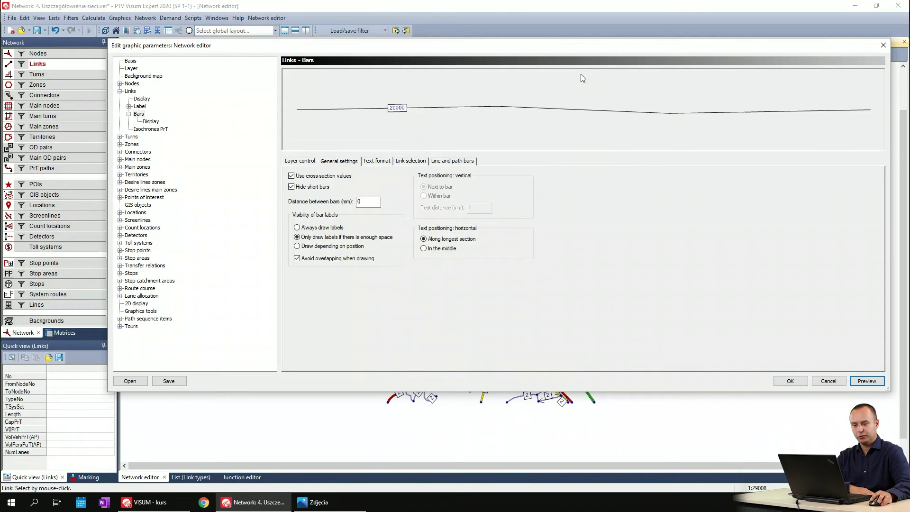
{"action": "left_click_drag", "start_coordinate": [584, 53], "coordinate": [567, 307]}
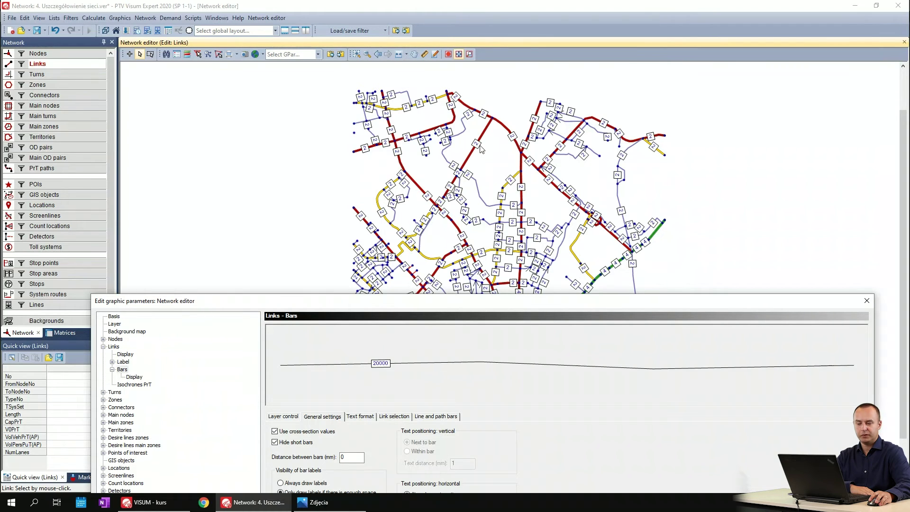
{"action": "left_click_drag", "start_coordinate": [613, 306], "coordinate": [620, 58]}
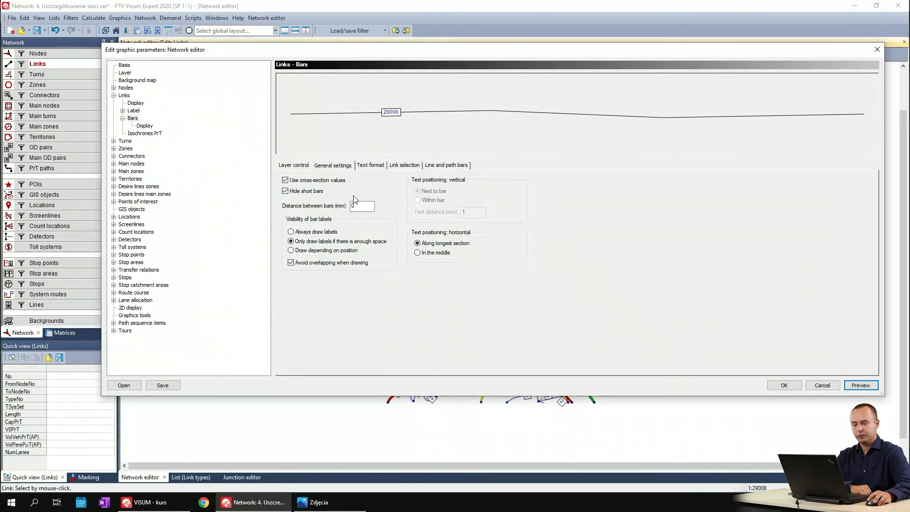
{"action": "left_click", "coordinate": [332, 181]}
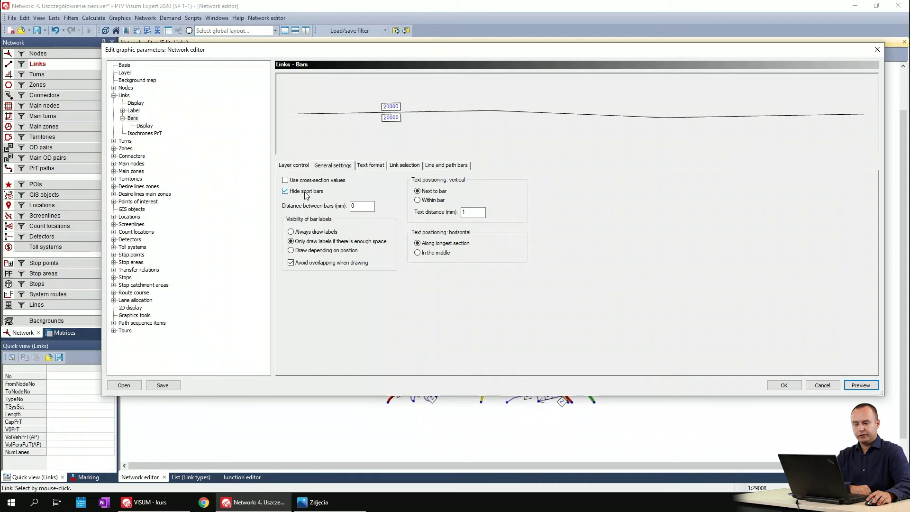
- Preview the network without hiding short bars, and switch the hiding of short bars back on
{"action": "left_click", "coordinate": [306, 191]}
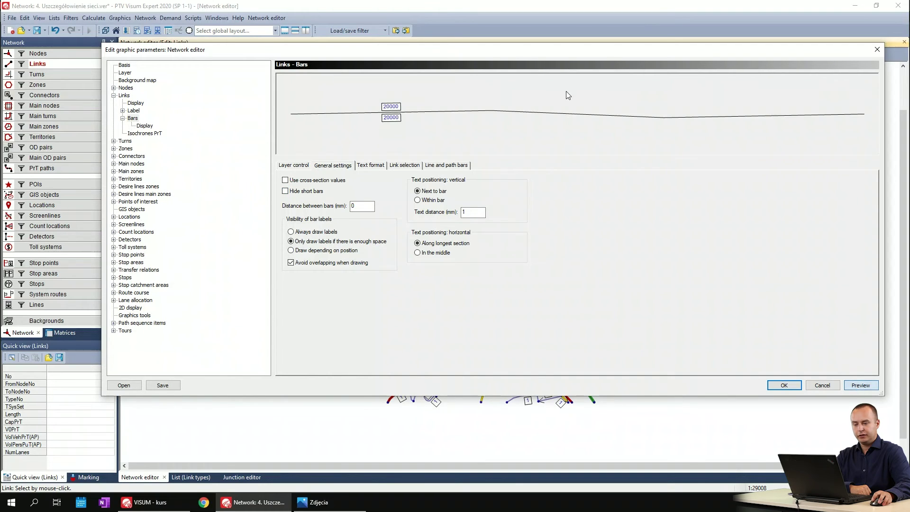
{"action": "mouse_move", "coordinate": [532, 64]}
{"action": "left_mouse_down"}
{"action": "mouse_move", "coordinate": [531, 479]}
{"action": "mouse_move", "coordinate": [524, 51]}
{"action": "left_mouse_up"}
{"action": "left_click", "coordinate": [288, 195]}
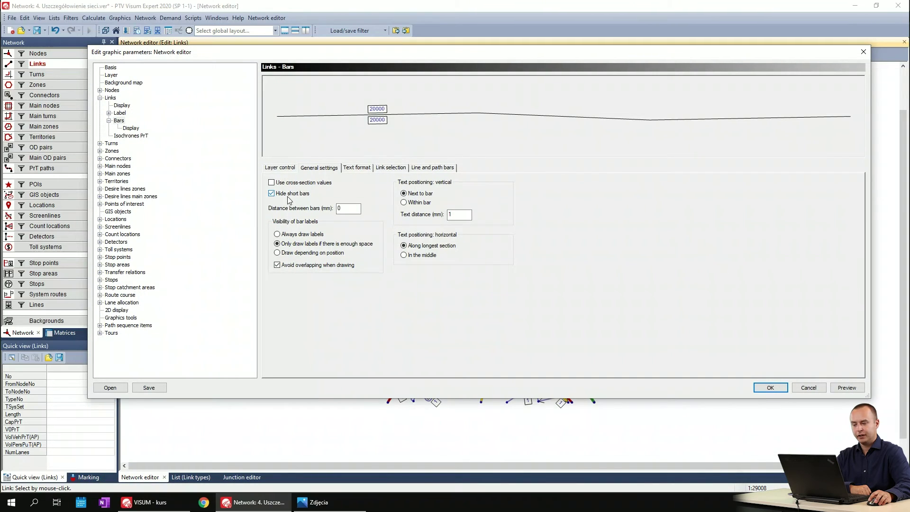
{"action": "double_click", "coordinate": [337, 208]}
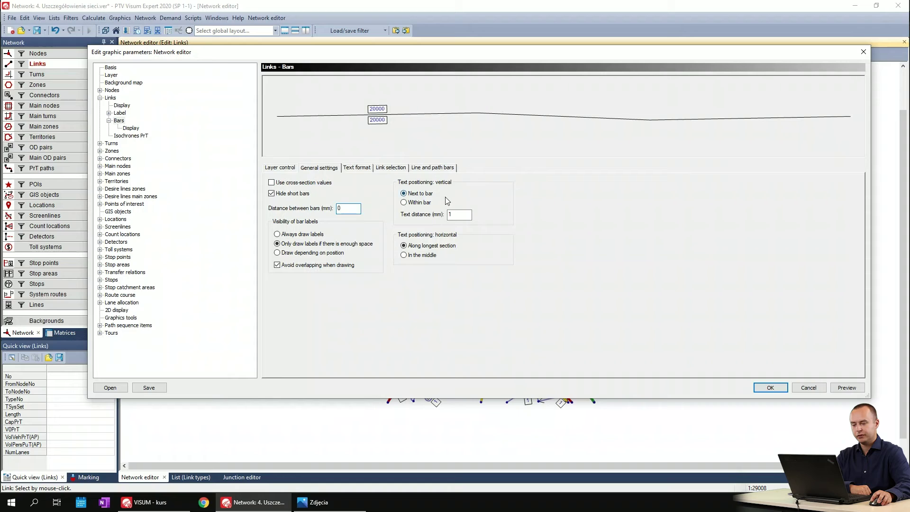
{"action": "left_click", "coordinate": [420, 194]}
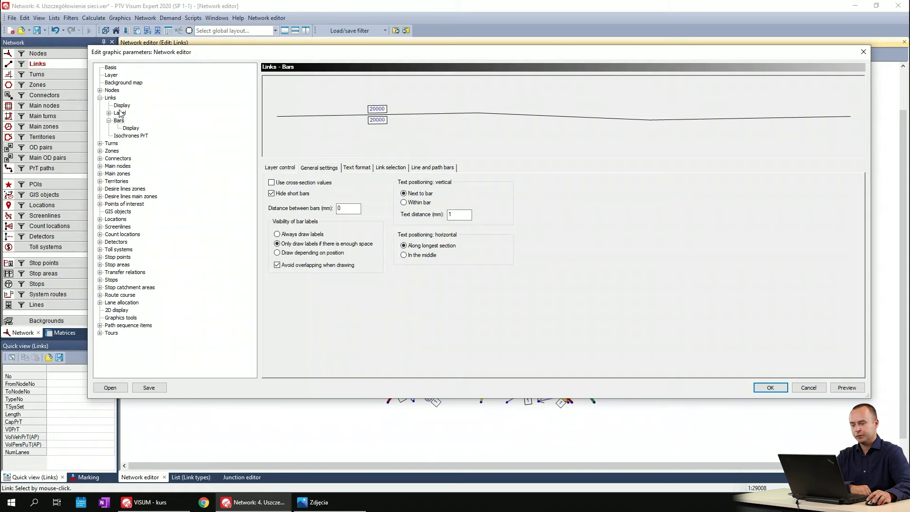
- Switch drawing of bars on for the Links layer and return to the bars' general settings
{"action": "left_click", "coordinate": [111, 98]}
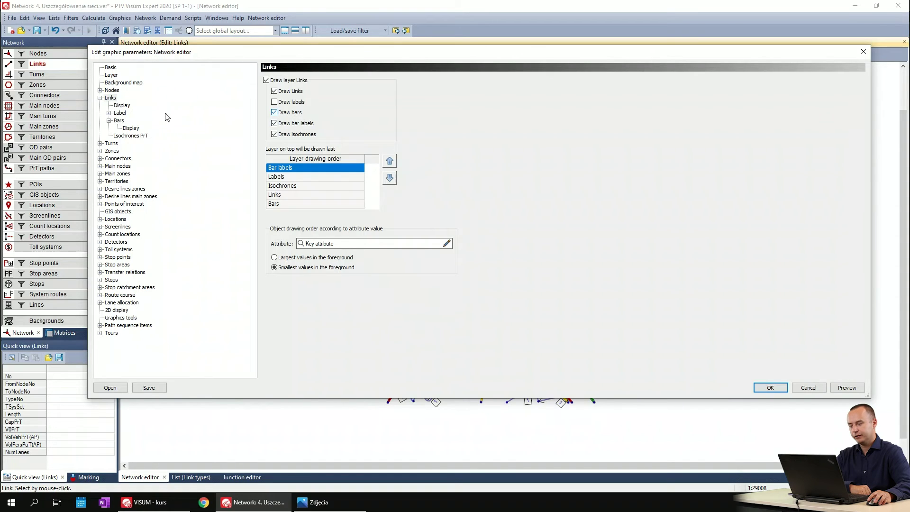
{"action": "left_click", "coordinate": [131, 129]}
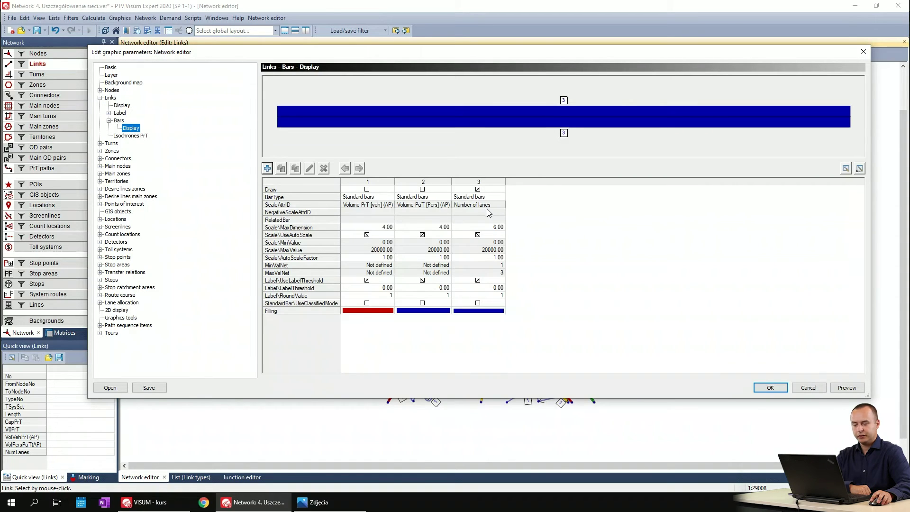
{"action": "double_click", "coordinate": [115, 121]}
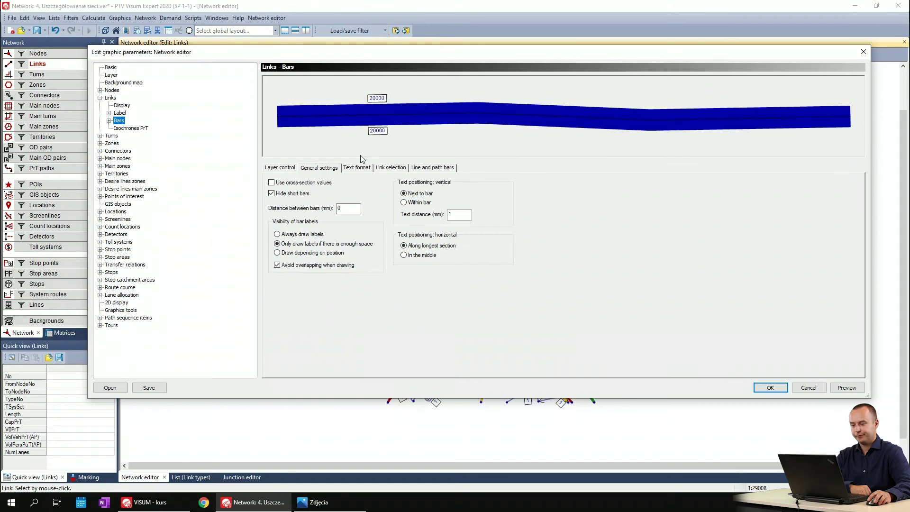
{"action": "left_click", "coordinate": [368, 168]}
{"action": "left_click", "coordinate": [333, 169]}
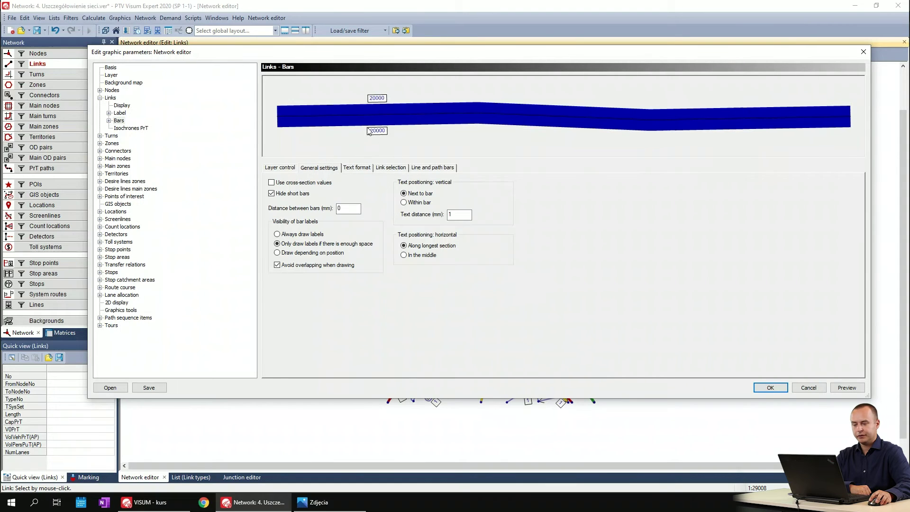
- Position the link bar labels vertically within the bar and set their text distance to 0.1 mm
{"action": "left_click", "coordinate": [405, 202]}
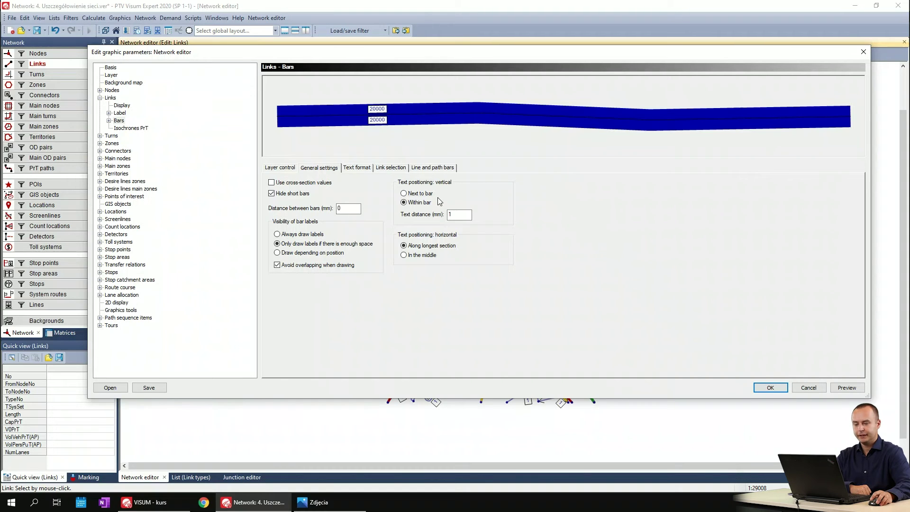
{"action": "left_click_drag", "start_coordinate": [456, 214], "coordinate": [438, 214]}
{"action": "type", "text": "0,1"}
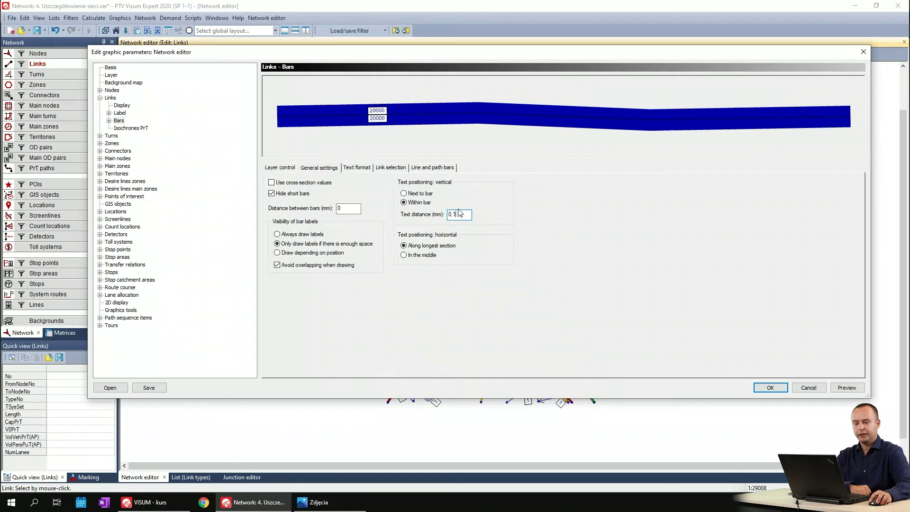
{"action": "left_click_drag", "start_coordinate": [458, 213], "coordinate": [446, 215]}
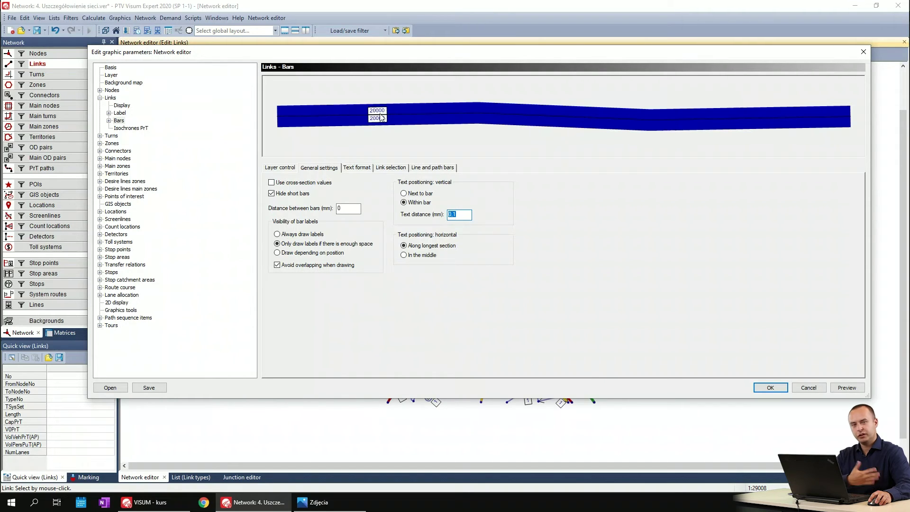
{"action": "left_click", "coordinate": [462, 213]}
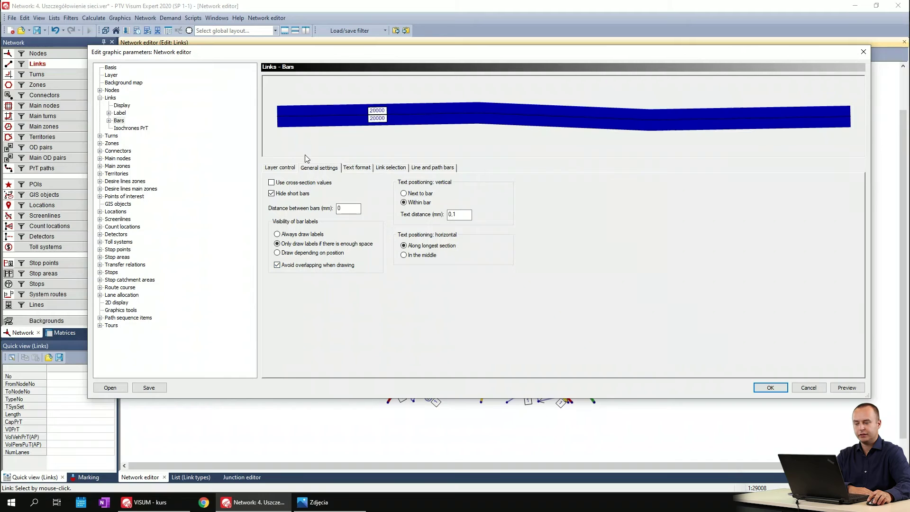
- Switch off drawing of bars for the Links layer and accept the graphic parameters
{"action": "left_click", "coordinate": [114, 99]}
{"action": "left_click", "coordinate": [288, 114]}
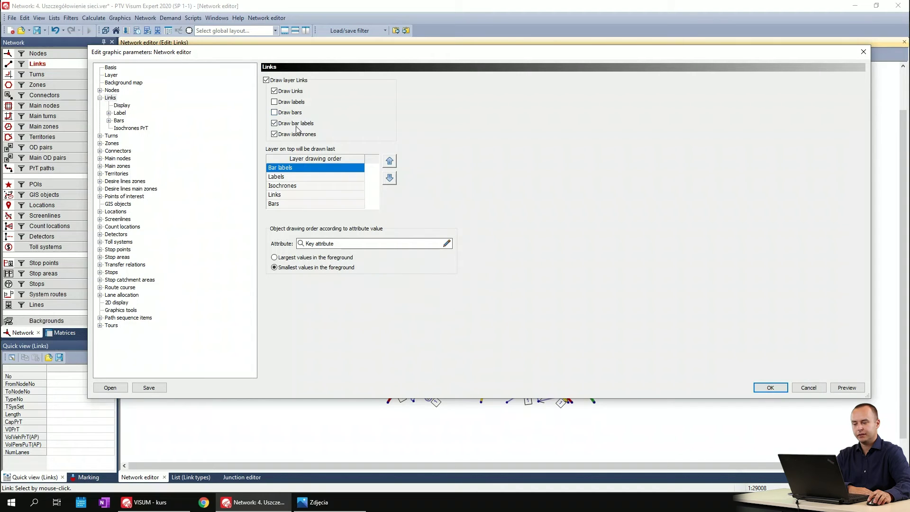
{"action": "left_click", "coordinate": [770, 388]}
- Examine the number-of-lanes labels on the links around the junctions of the main red and green roads
{"action": "scroll", "coordinate": [455, 237], "scroll_direction": "up", "scroll_amount": 5}
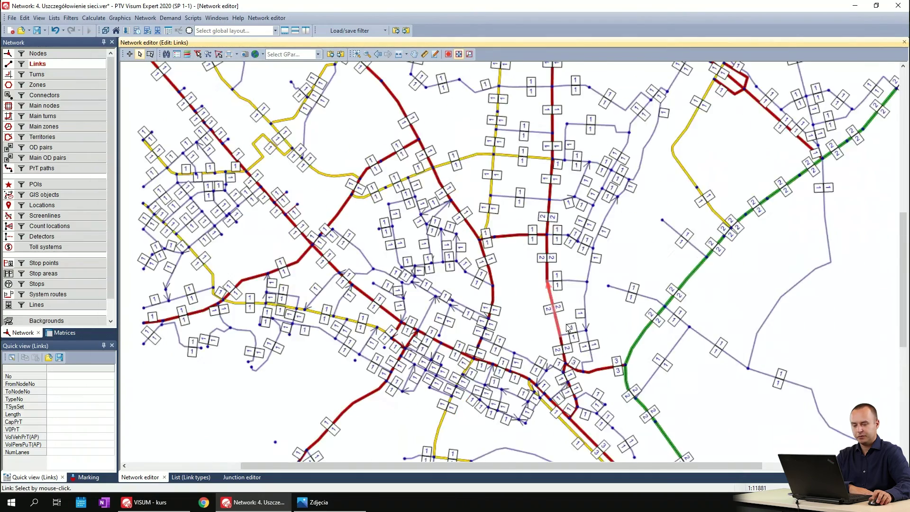
{"action": "scroll", "coordinate": [562, 251], "scroll_direction": "up", "scroll_amount": 5}
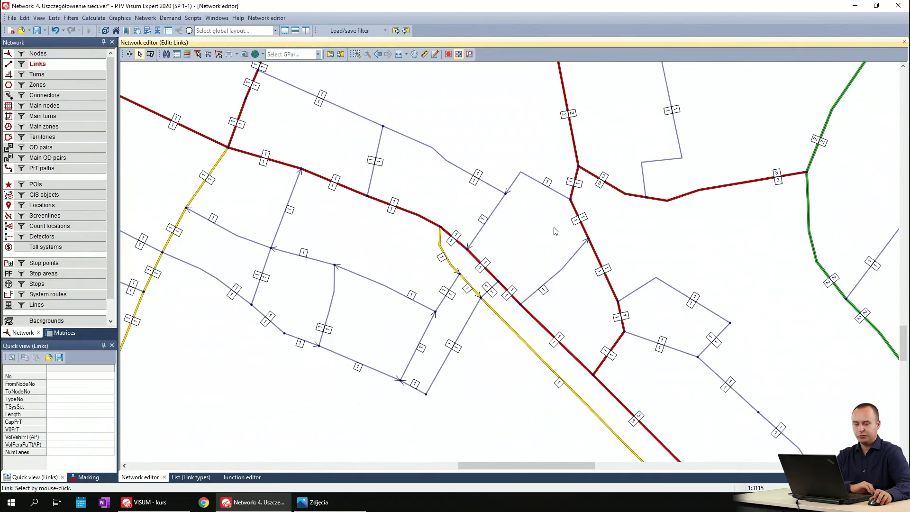
{"action": "left_click_drag", "start_coordinate": [508, 198], "coordinate": [428, 148]}
{"action": "left_click_drag", "start_coordinate": [621, 202], "coordinate": [529, 277]}
{"action": "left_click_drag", "start_coordinate": [518, 213], "coordinate": [584, 261]}
{"action": "left_click_drag", "start_coordinate": [469, 260], "coordinate": [554, 304]}
{"action": "key", "text": "Escape"}
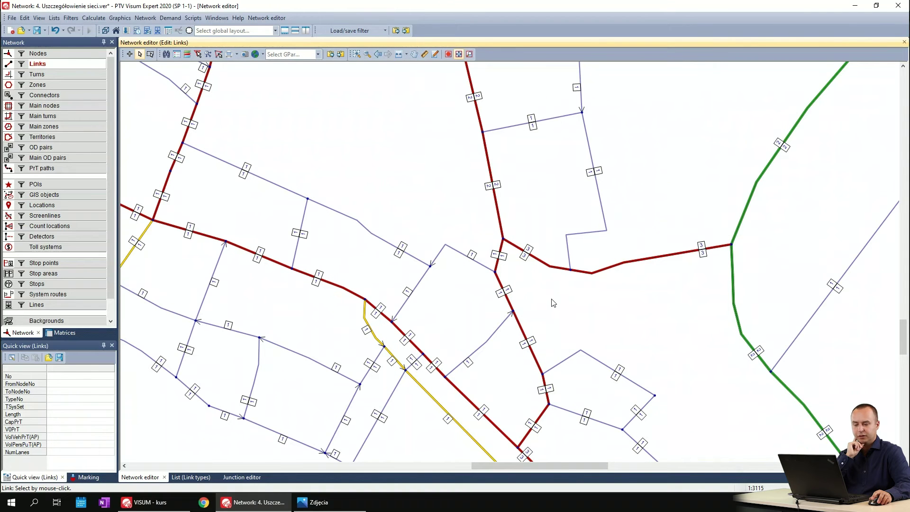
{"action": "left_click_drag", "start_coordinate": [548, 289], "coordinate": [547, 203]}
{"action": "left_click_drag", "start_coordinate": [464, 261], "coordinate": [484, 173]}
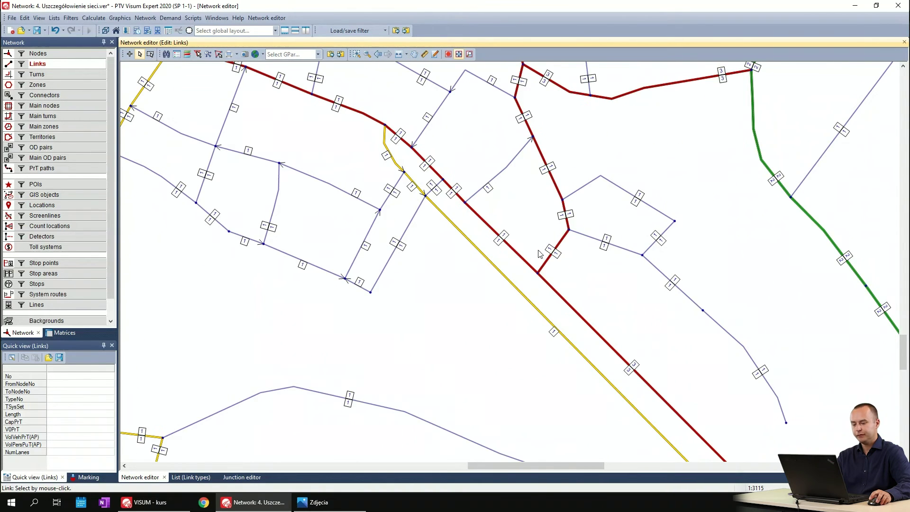
- Select the short red link that joins the diagonal main road and open its number of lanes for editing
{"action": "left_click", "coordinate": [557, 260]}
{"action": "right_click", "coordinate": [558, 262]}
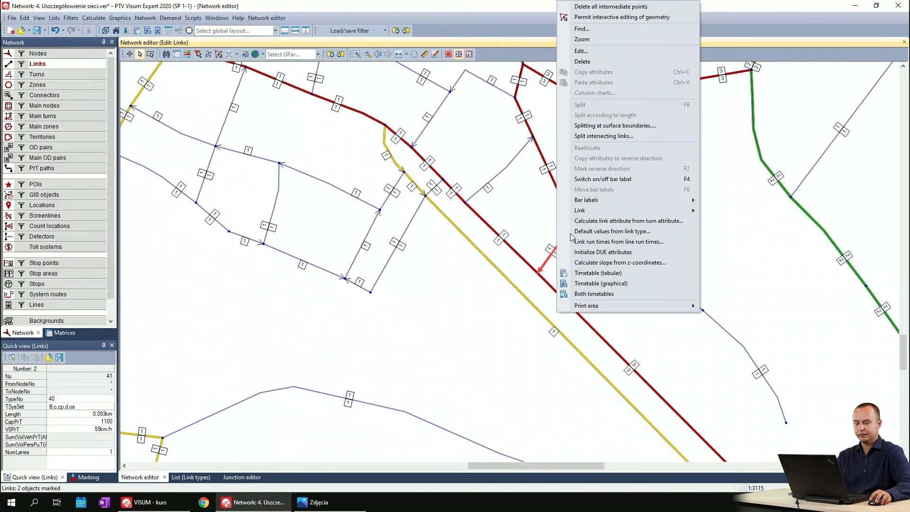
{"action": "left_click", "coordinate": [112, 452]}
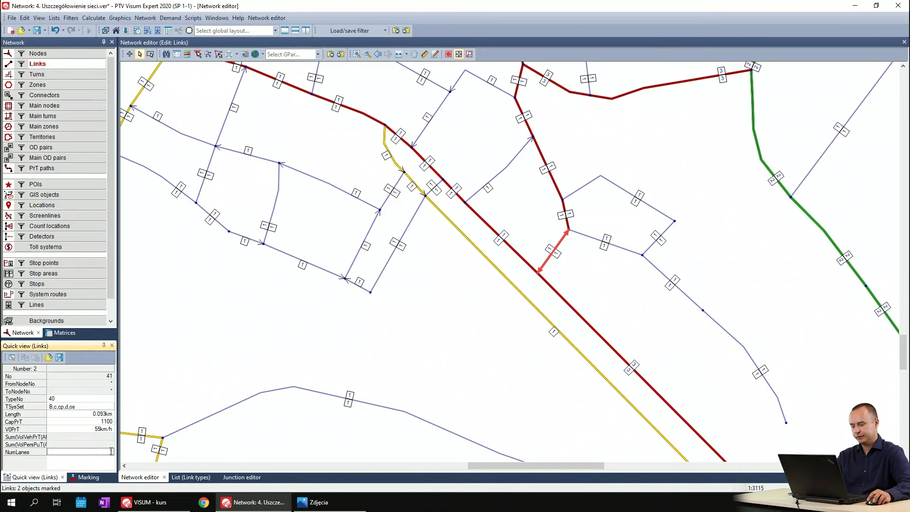
{"action": "left_click", "coordinate": [433, 305]}
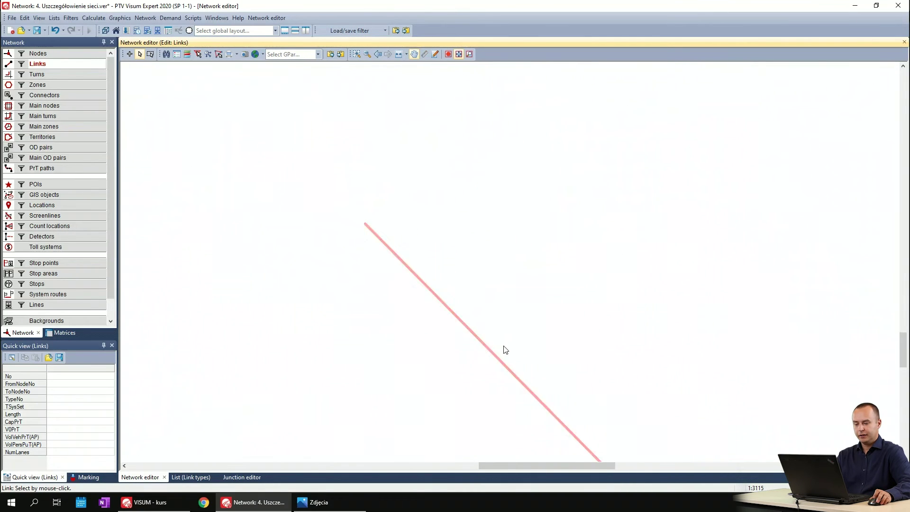
- Set the number of lanes to 3 on the diagonal main road's links between the short red joining link and the yellow road's branch-off
{"action": "left_click", "coordinate": [469, 286]}
{"action": "left_click", "coordinate": [449, 287], "text": "ctrl"}
{"action": "left_click", "coordinate": [406, 225], "text": "ctrl"}
{"action": "left_click", "coordinate": [405, 224], "text": "ctrl"}
{"action": "left_click", "coordinate": [391, 221], "text": "ctrl"}
{"action": "left_click", "coordinate": [376, 199], "text": "ctrl"}
{"action": "left_click", "coordinate": [371, 201], "text": "ctrl"}
{"action": "left_click", "coordinate": [342, 168], "text": "ctrl"}
{"action": "left_click", "coordinate": [336, 164], "text": "ctrl"}
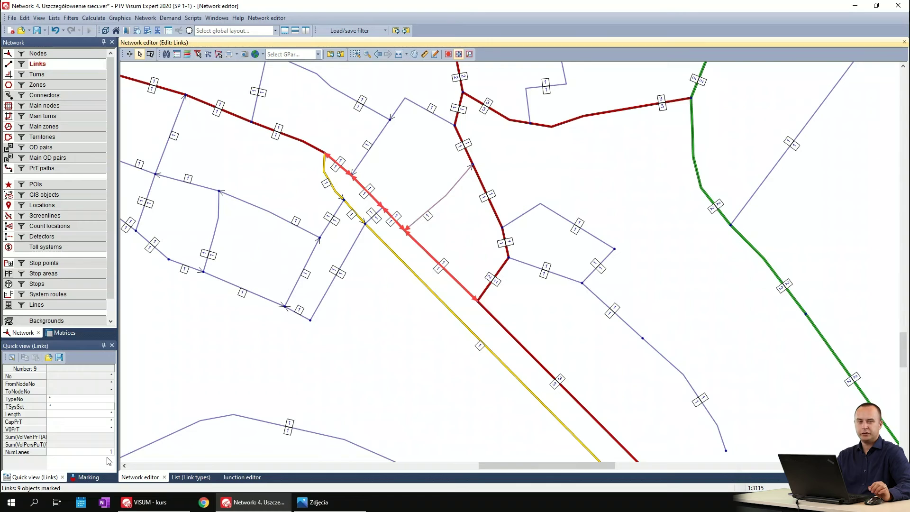
{"action": "left_click", "coordinate": [65, 454]}
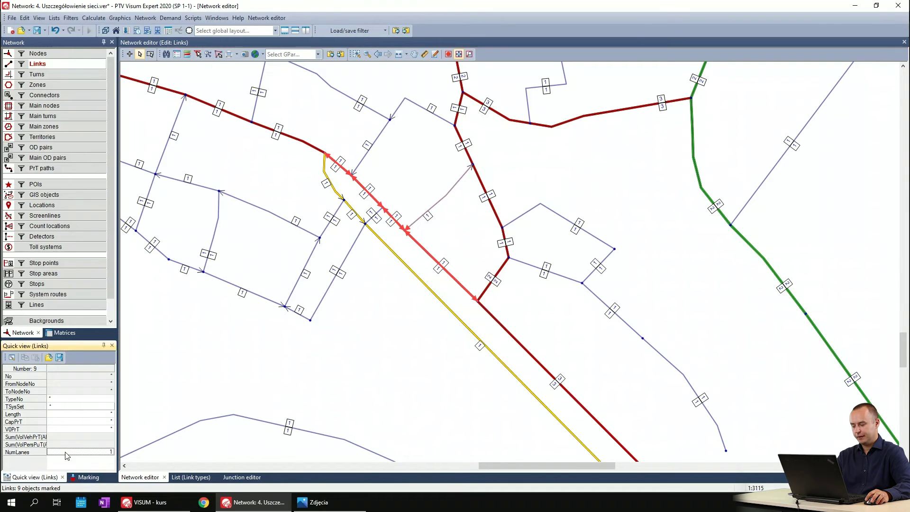
{"action": "type", "text": "1"}
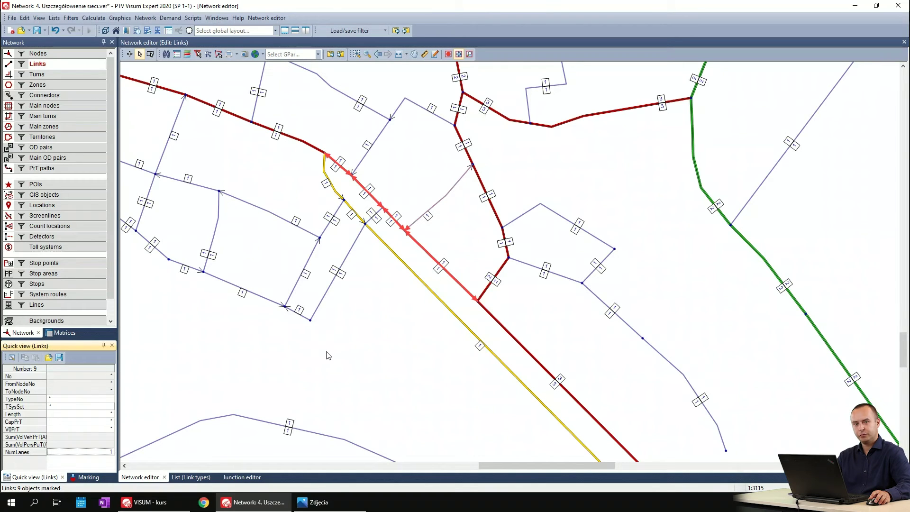
{"action": "type", "text": "3"}
{"action": "key", "text": "Return"}
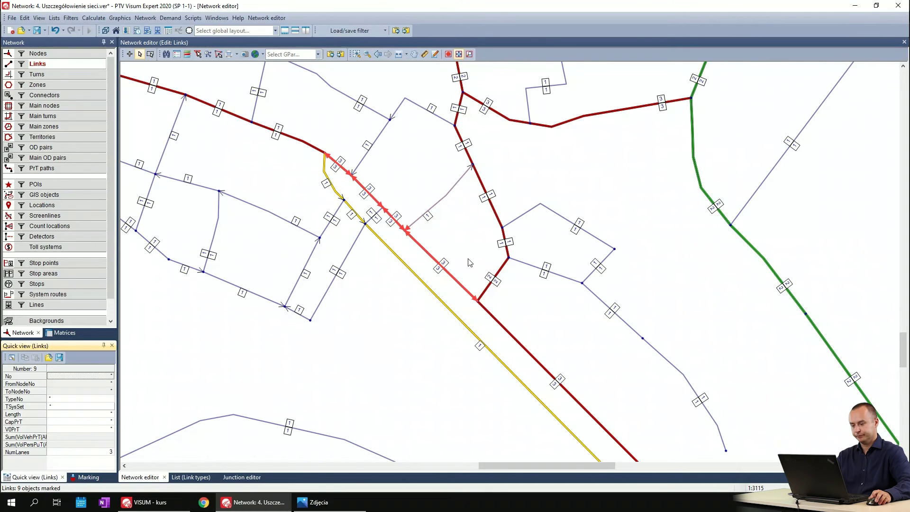
{"action": "left_click", "coordinate": [410, 326]}
- Open the properties of the diagonal main road link just before the short red junction, check its lanes and PrT capacity, and close them
{"action": "scroll", "coordinate": [521, 360], "scroll_direction": "down", "scroll_amount": 3}
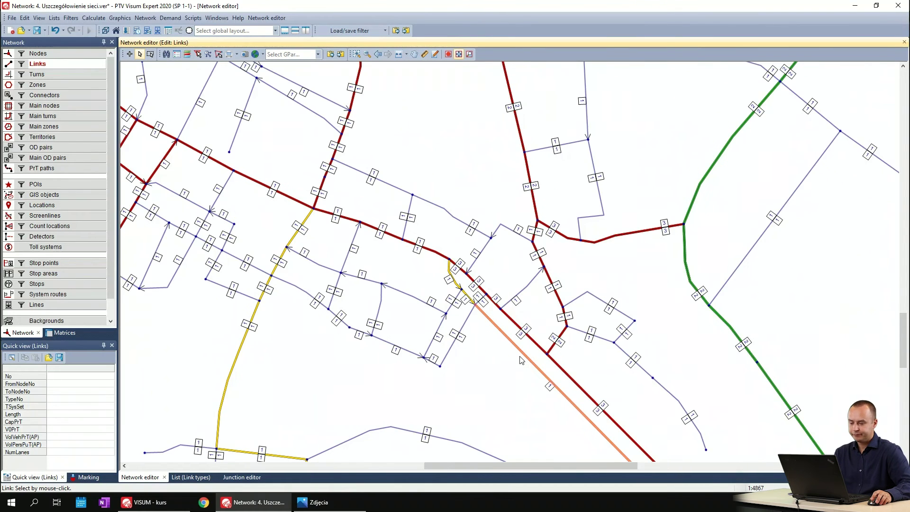
{"action": "double_click", "coordinate": [518, 331]}
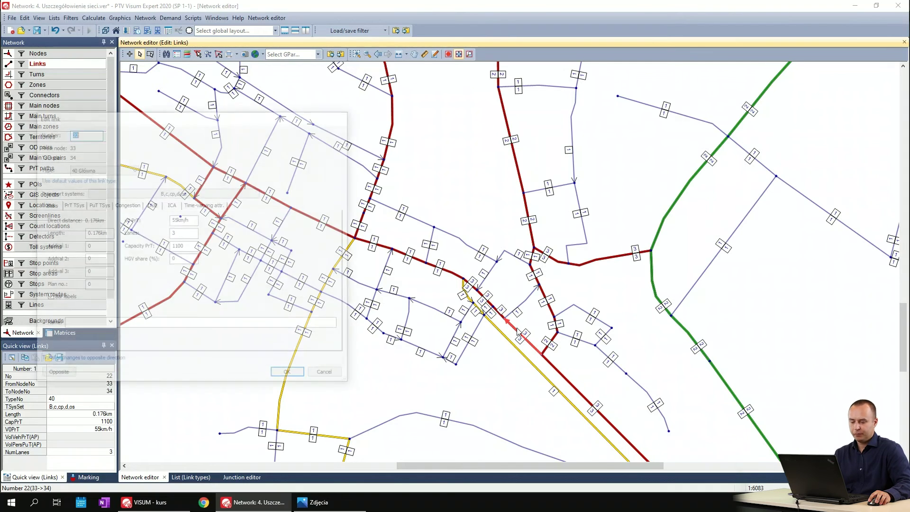
{"action": "double_click", "coordinate": [183, 246]}
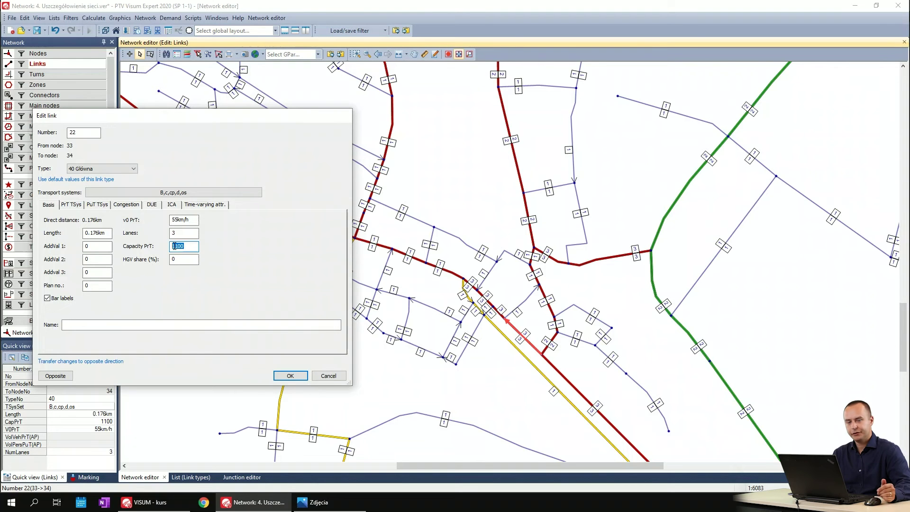
{"action": "left_click", "coordinate": [284, 376]}
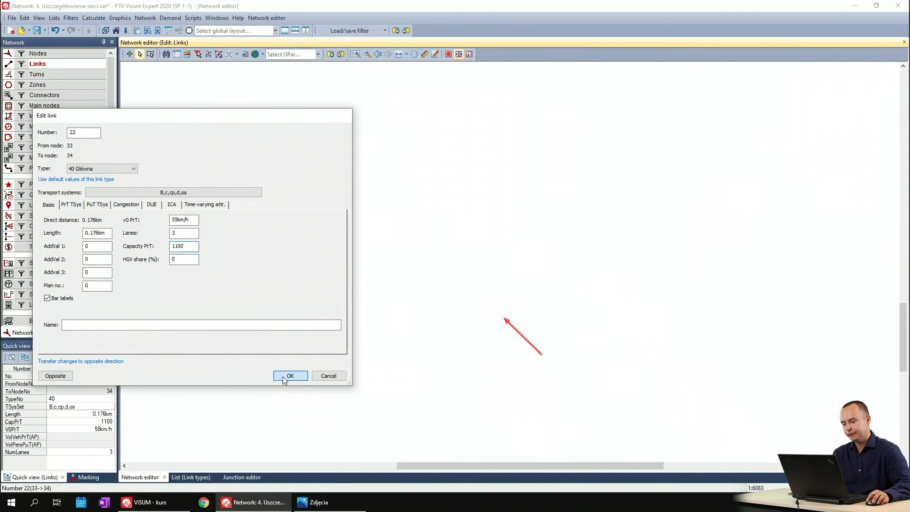
- Examine the lane-number labels around the diagonal main road and select several of its links together to compare their lanes and capacity
{"action": "scroll", "coordinate": [514, 333], "scroll_direction": "down", "scroll_amount": 2}
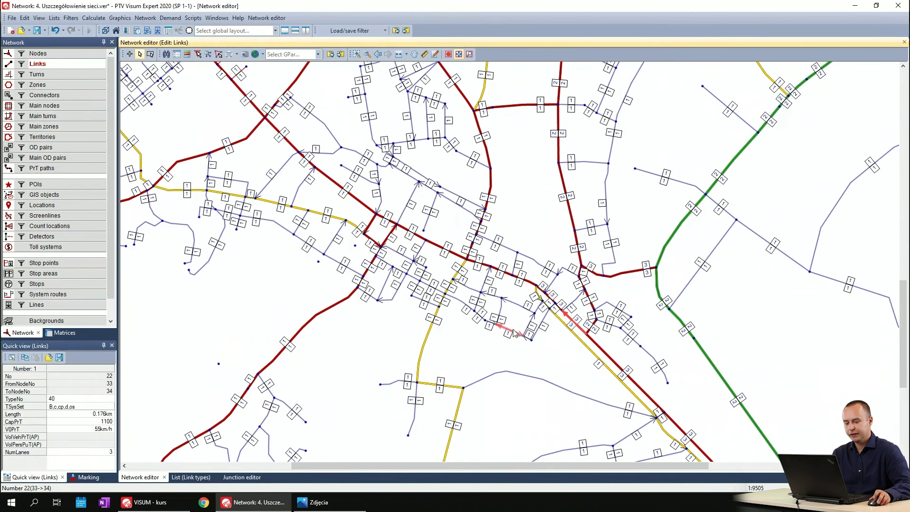
{"action": "left_click_drag", "start_coordinate": [514, 333], "coordinate": [502, 328]}
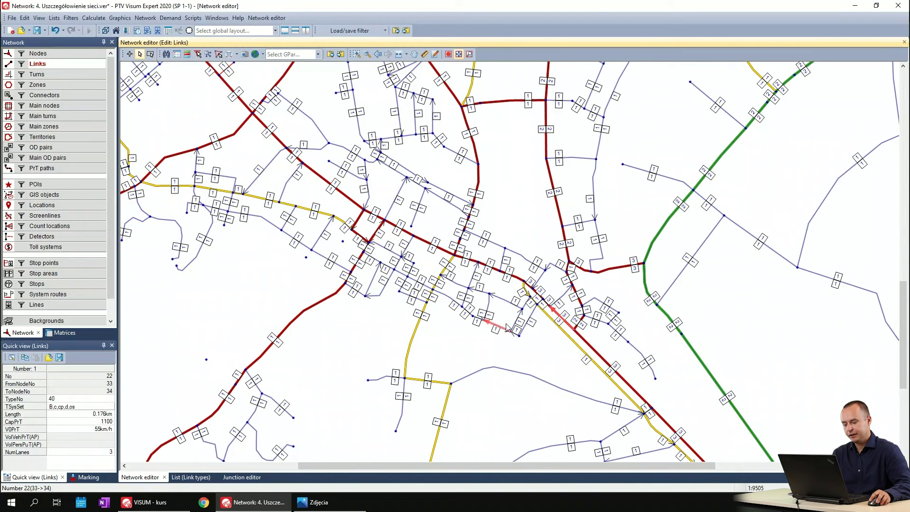
{"action": "left_click_drag", "start_coordinate": [536, 355], "coordinate": [500, 336]}
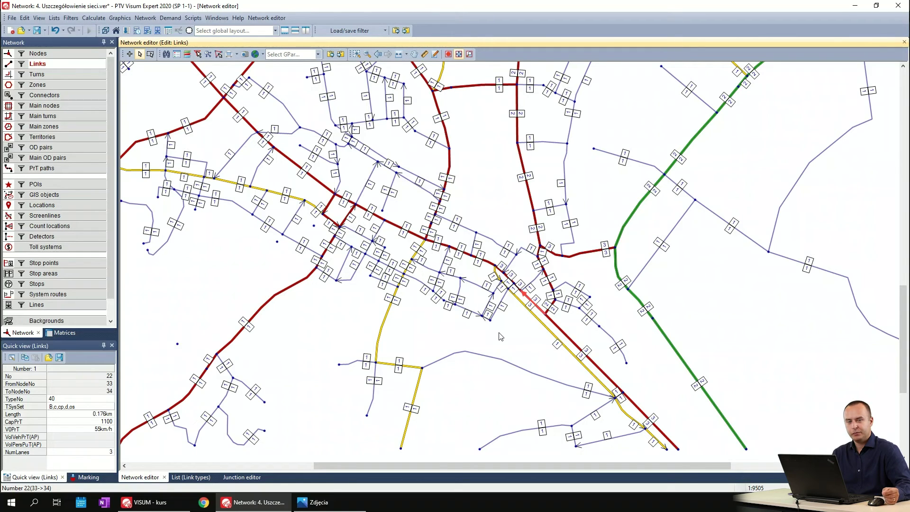
{"action": "scroll", "coordinate": [559, 319], "scroll_direction": "up", "scroll_amount": 1}
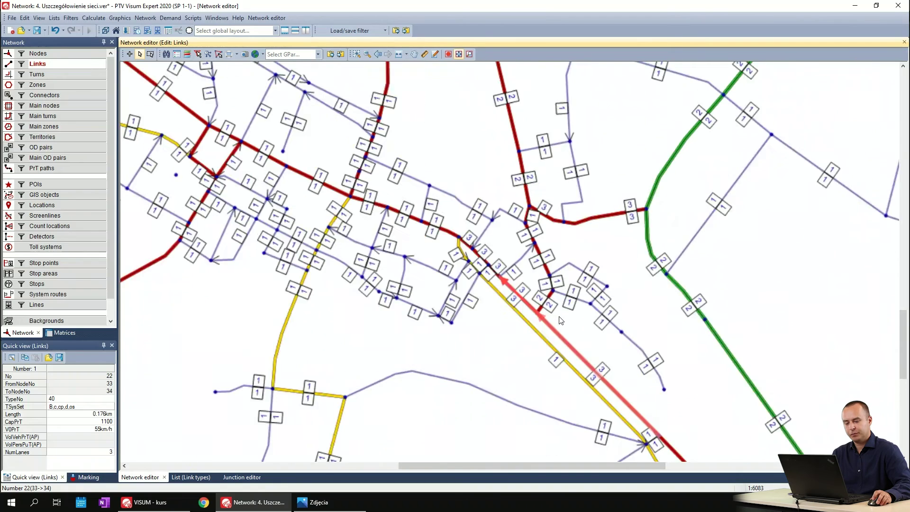
{"action": "scroll", "coordinate": [559, 318], "scroll_direction": "up", "scroll_amount": 1}
{"action": "left_click", "coordinate": [508, 334]}
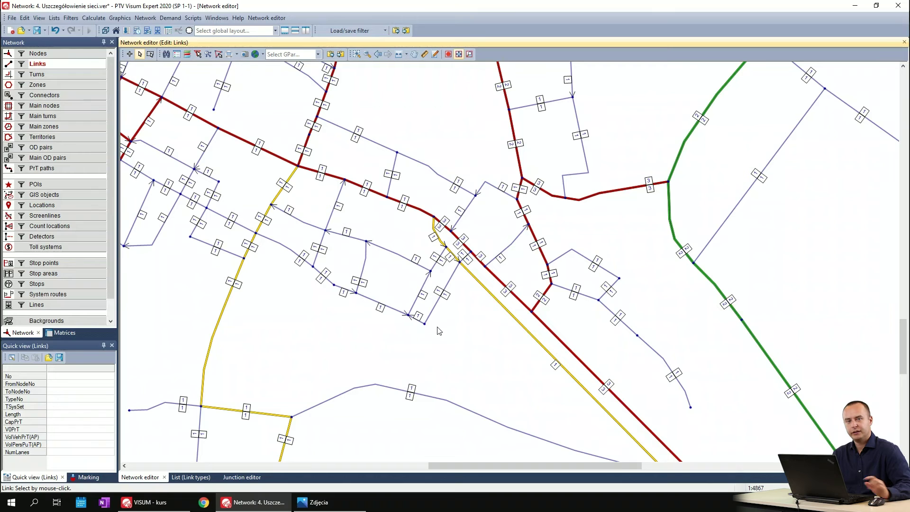
{"action": "left_click", "coordinate": [565, 350]}
{"action": "left_click", "coordinate": [521, 301], "text": "ctrl"}
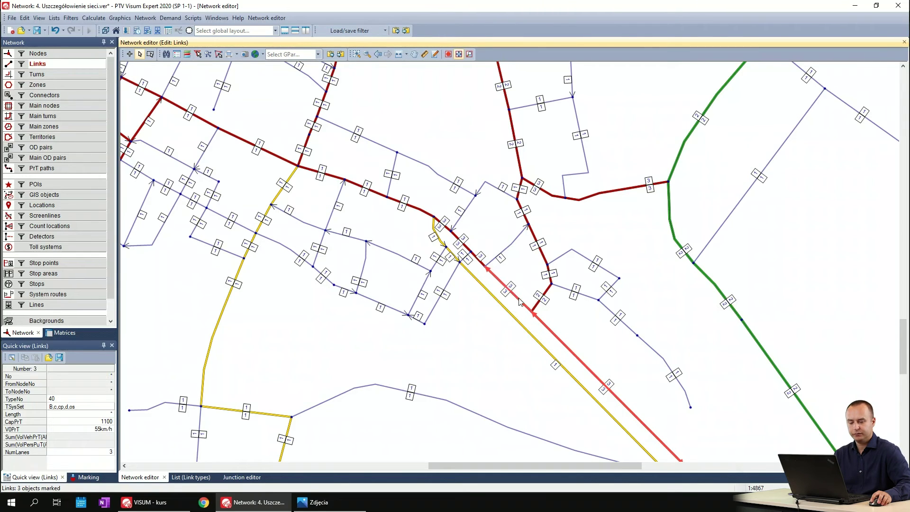
{"action": "left_click_drag", "start_coordinate": [551, 340], "coordinate": [467, 245]}
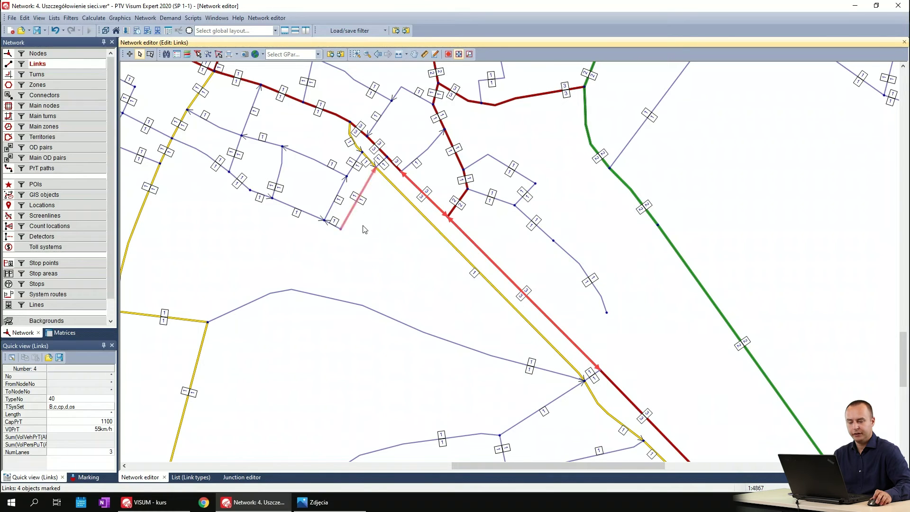
{"action": "left_click", "coordinate": [390, 256]}
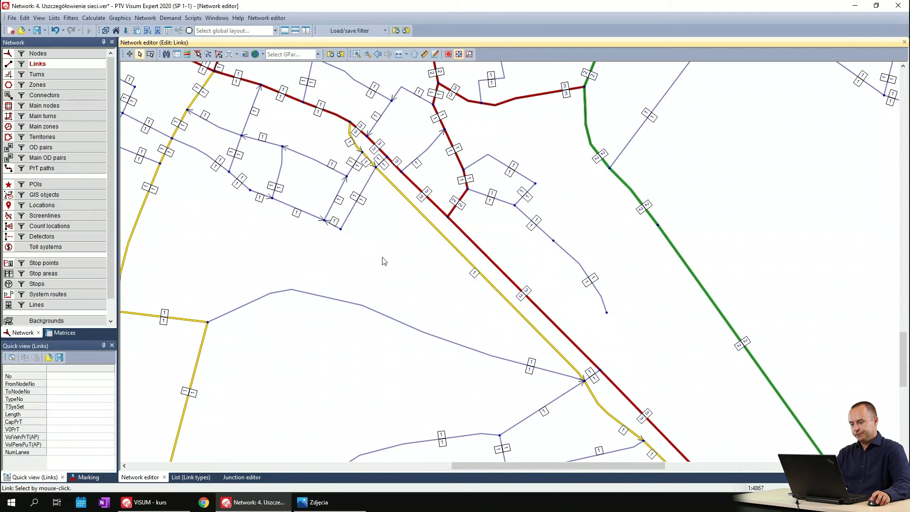
{"action": "left_click_drag", "start_coordinate": [384, 240], "coordinate": [391, 256]}
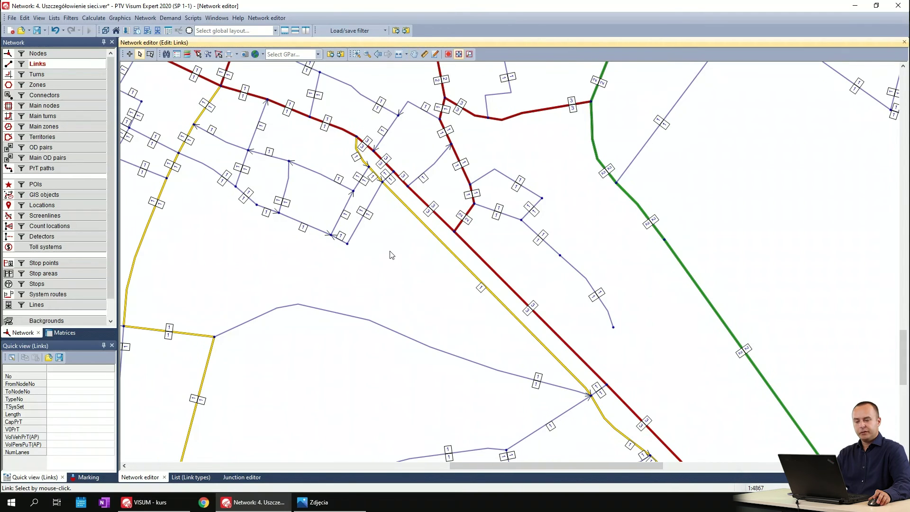
{"action": "scroll", "coordinate": [391, 255], "scroll_direction": "down", "scroll_amount": 2}
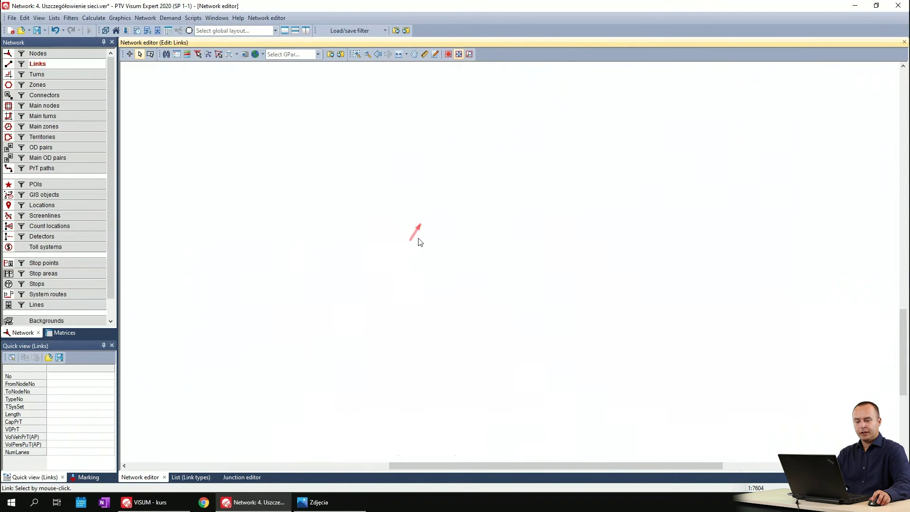
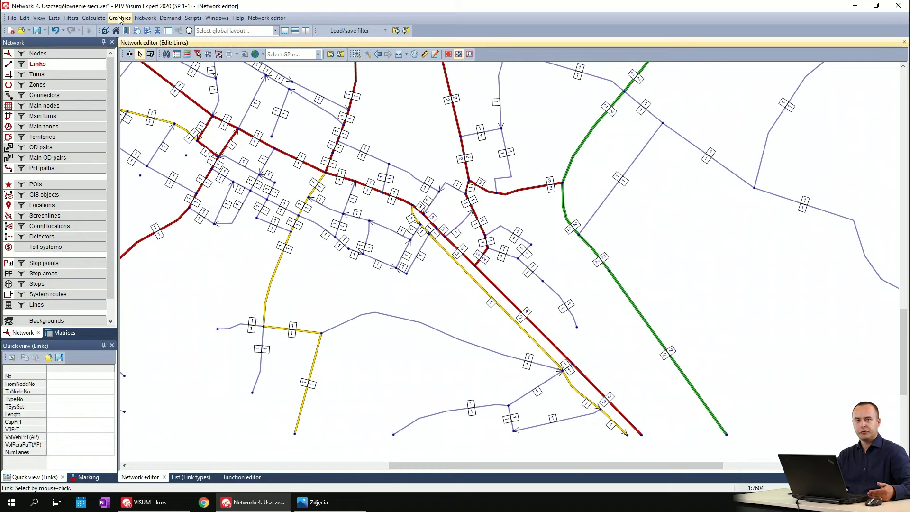
- Open the link bar display settings in the graphic parameters and duplicate the Number of lanes bar
{"action": "left_click", "coordinate": [119, 18]}
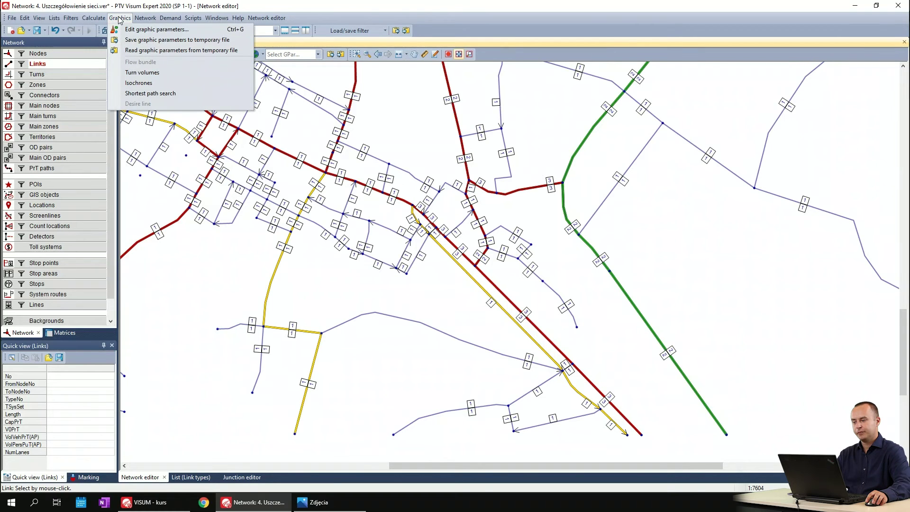
{"action": "left_click", "coordinate": [129, 30]}
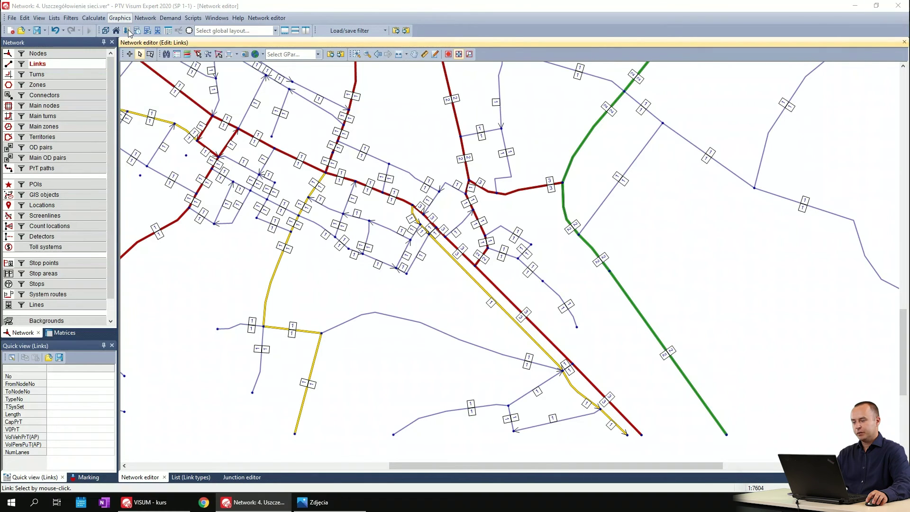
{"action": "double_click", "coordinate": [120, 121]}
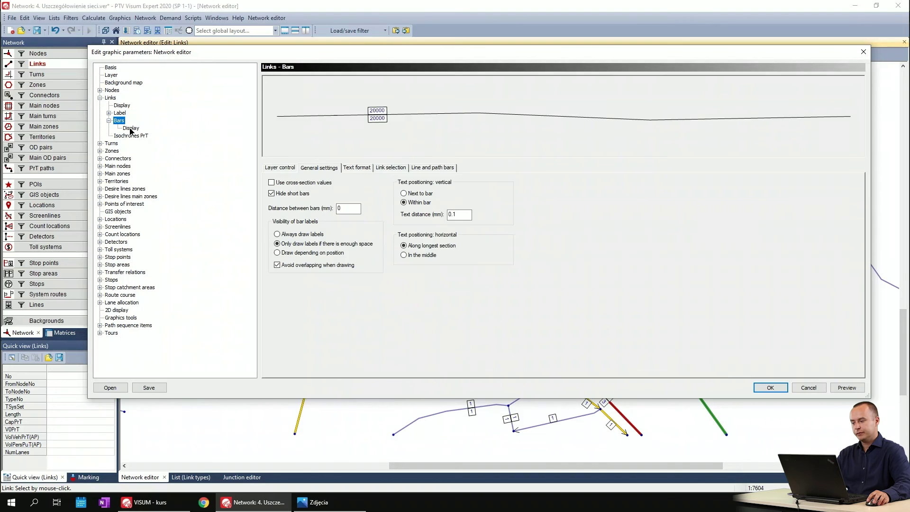
{"action": "left_click", "coordinate": [130, 128]}
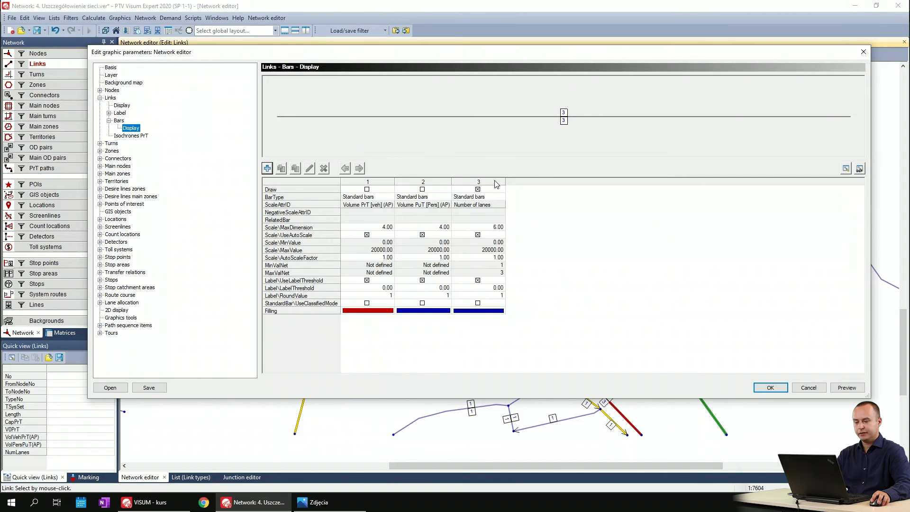
{"action": "left_click", "coordinate": [496, 183]}
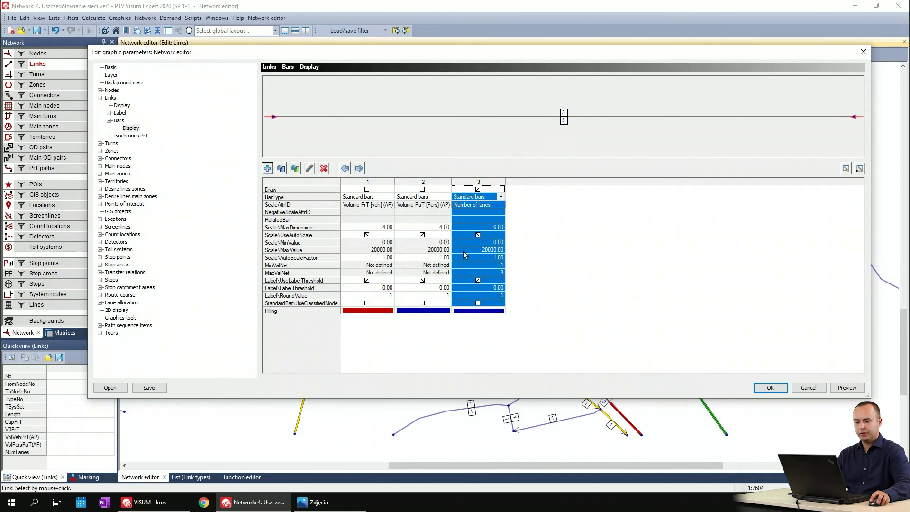
{"action": "left_click", "coordinate": [489, 198]}
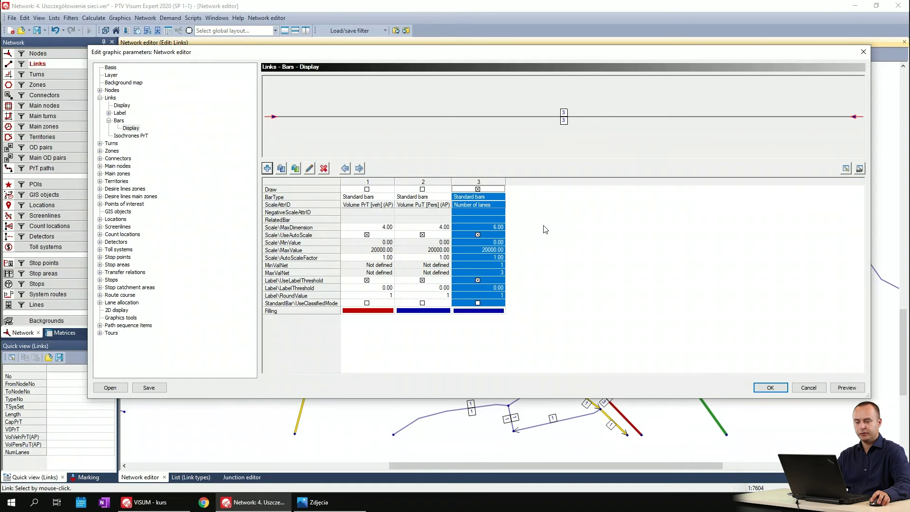
{"action": "left_click", "coordinate": [295, 169]}
- Set the duplicated bar's scale attribute to Capacity PrT, preview it and accept the graphic parameters
{"action": "left_click", "coordinate": [545, 205]}
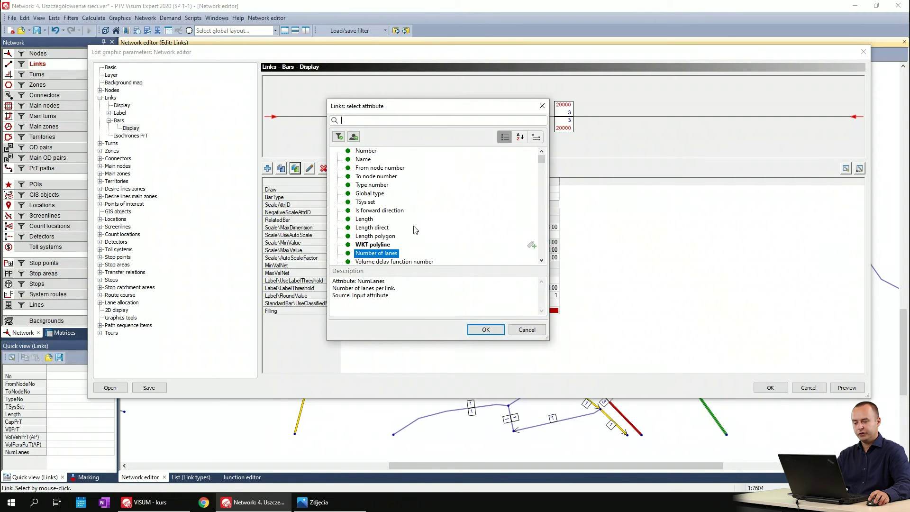
{"action": "scroll", "coordinate": [440, 227], "scroll_direction": "down", "scroll_amount": 2}
{"action": "scroll", "coordinate": [440, 227], "scroll_direction": "down", "scroll_amount": 2}
{"action": "left_click", "coordinate": [371, 195]}
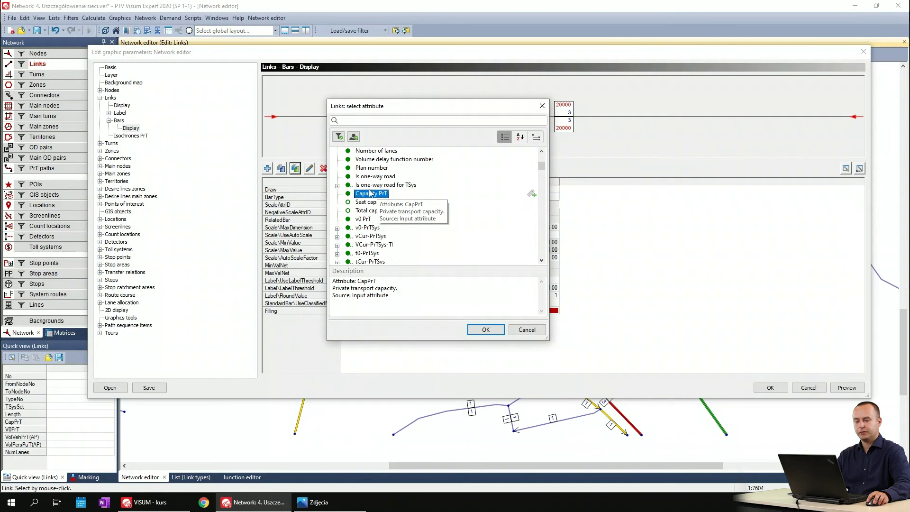
{"action": "left_click", "coordinate": [487, 329]}
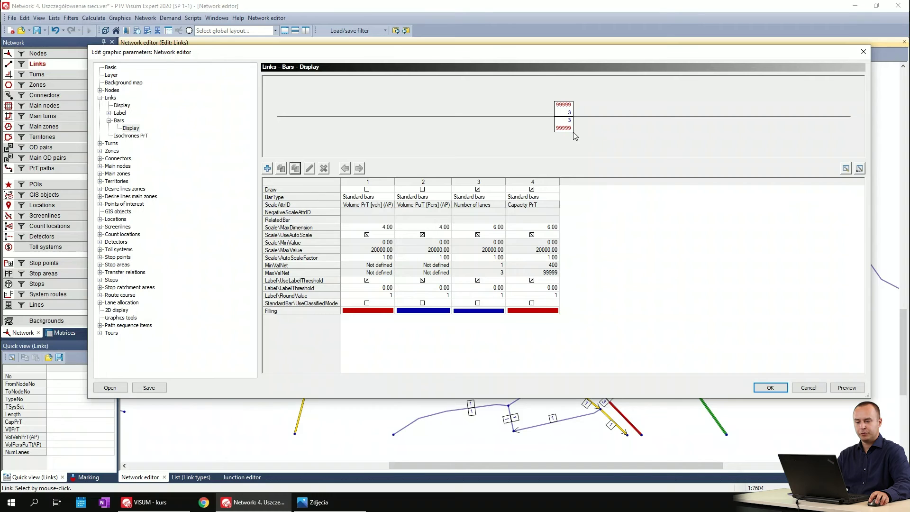
{"action": "left_click", "coordinate": [840, 389]}
{"action": "left_click", "coordinate": [770, 387]}
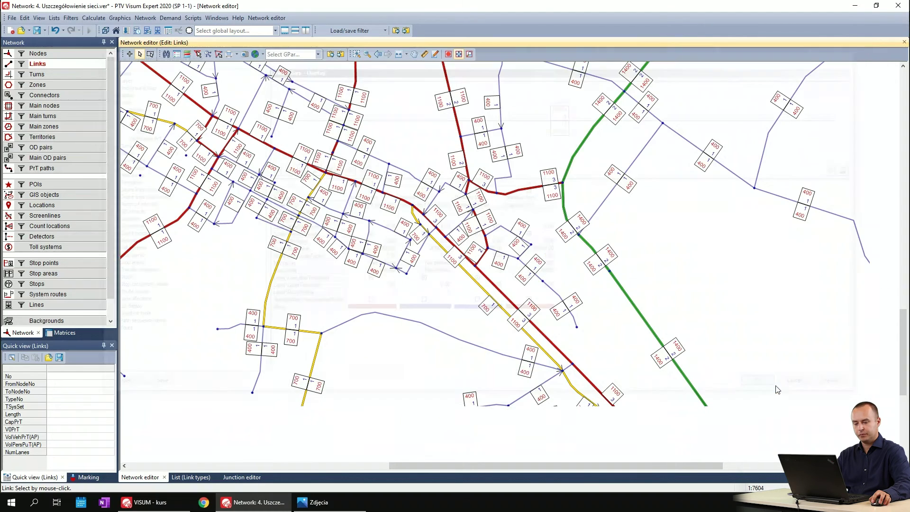
- Examine the capacity and lane-number labels across the whole network and along the diagonal main road
{"action": "scroll", "coordinate": [442, 171], "scroll_direction": "down", "scroll_amount": 2}
{"action": "middle_click", "coordinate": [634, 360]}
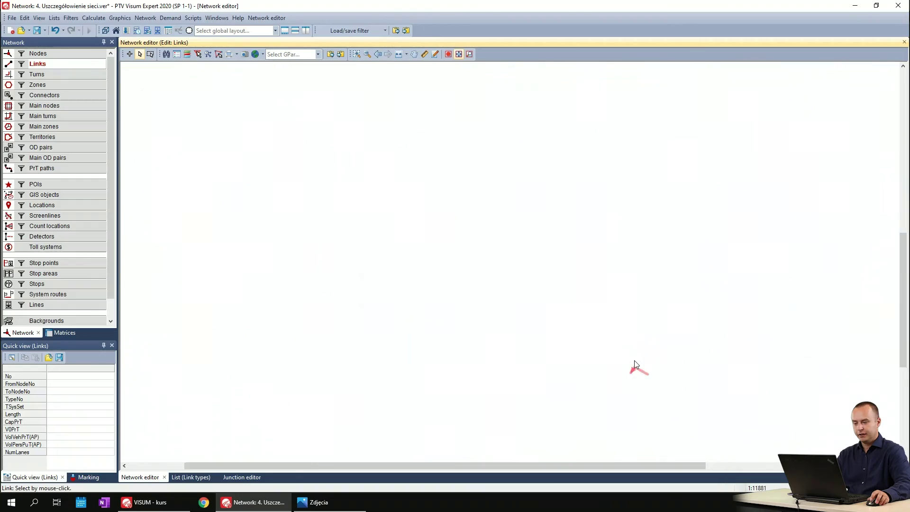
{"action": "scroll", "coordinate": [558, 365], "scroll_direction": "down", "scroll_amount": 2}
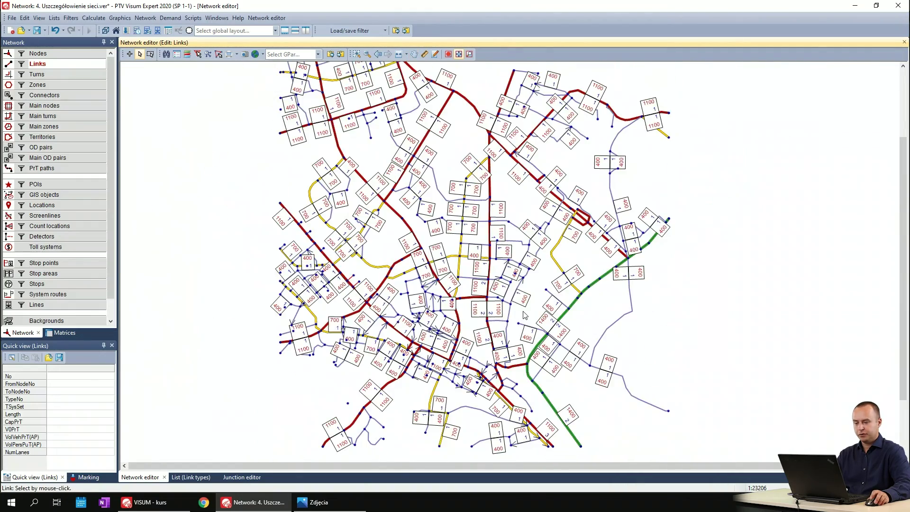
{"action": "scroll", "coordinate": [558, 366], "scroll_direction": "up", "scroll_amount": 3}
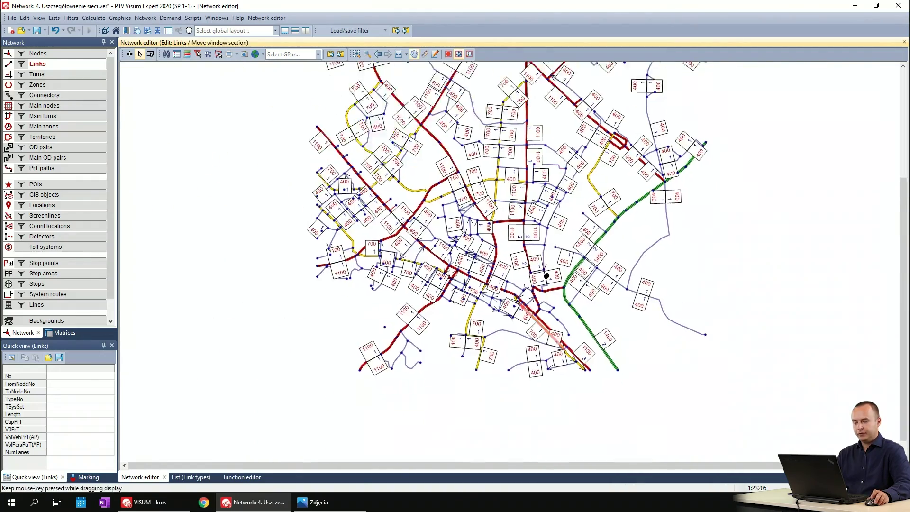
{"action": "scroll", "coordinate": [543, 258], "scroll_direction": "up", "scroll_amount": 2}
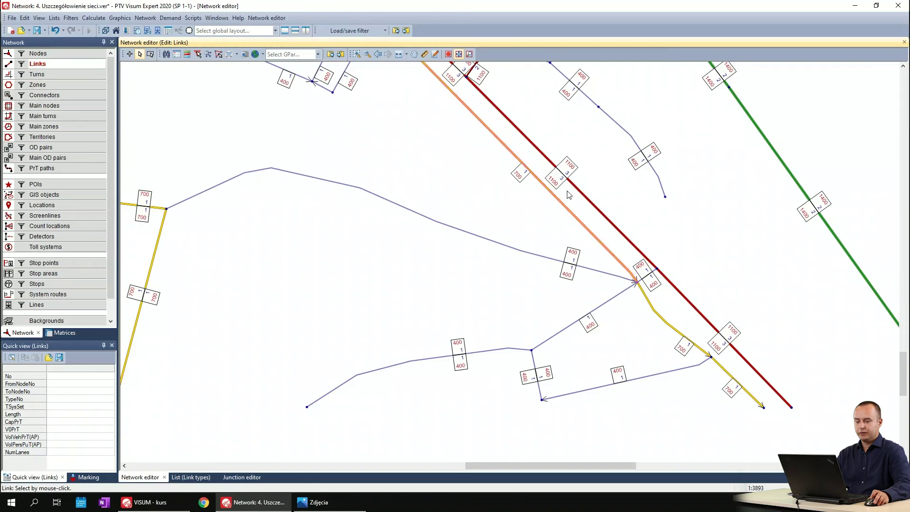
{"action": "scroll", "coordinate": [484, 185], "scroll_direction": "down", "scroll_amount": 2}
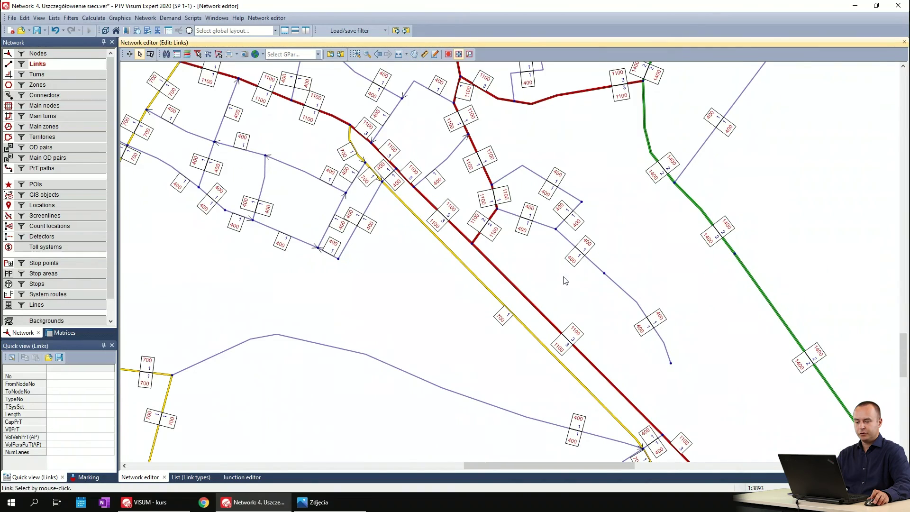
{"action": "scroll", "coordinate": [495, 280], "scroll_direction": "up", "scroll_amount": 2}
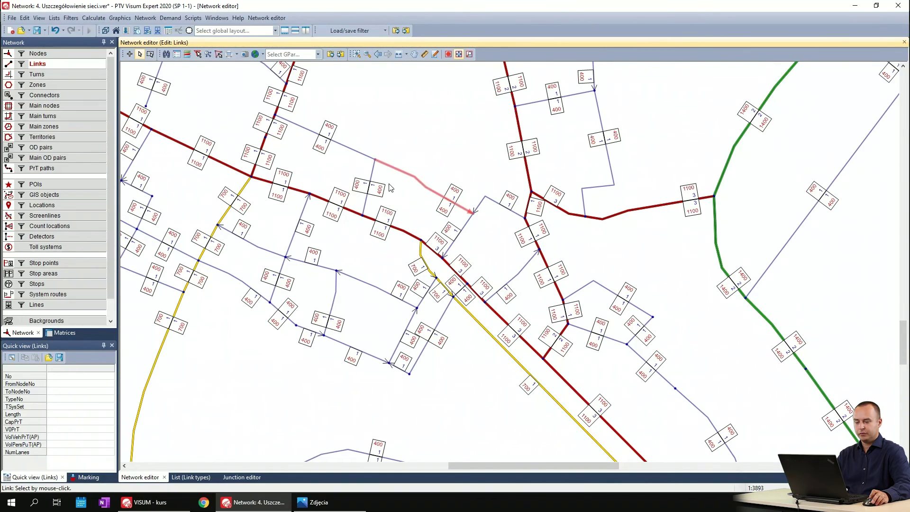
{"action": "scroll", "coordinate": [390, 187], "scroll_direction": "down", "scroll_amount": 3}
{"action": "left_click_drag", "start_coordinate": [559, 227], "coordinate": [532, 326]}
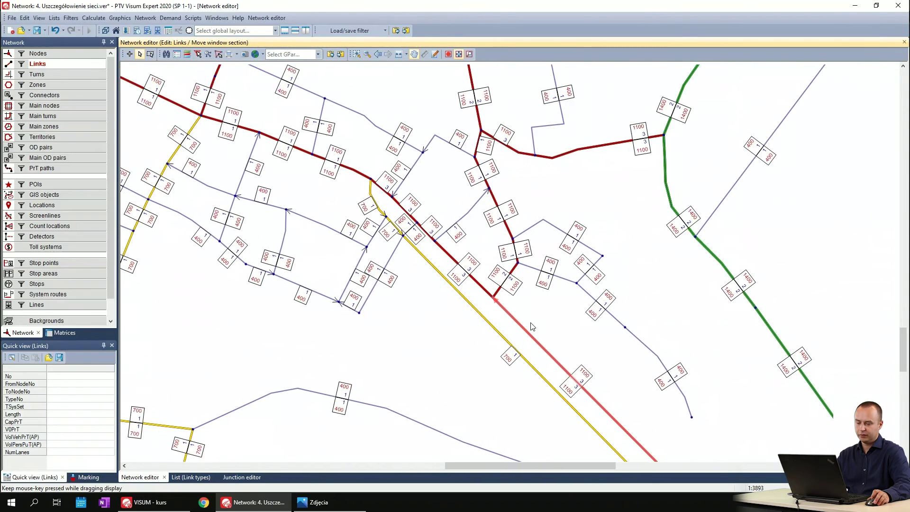
{"action": "scroll", "coordinate": [532, 326], "scroll_direction": "up", "scroll_amount": 1}
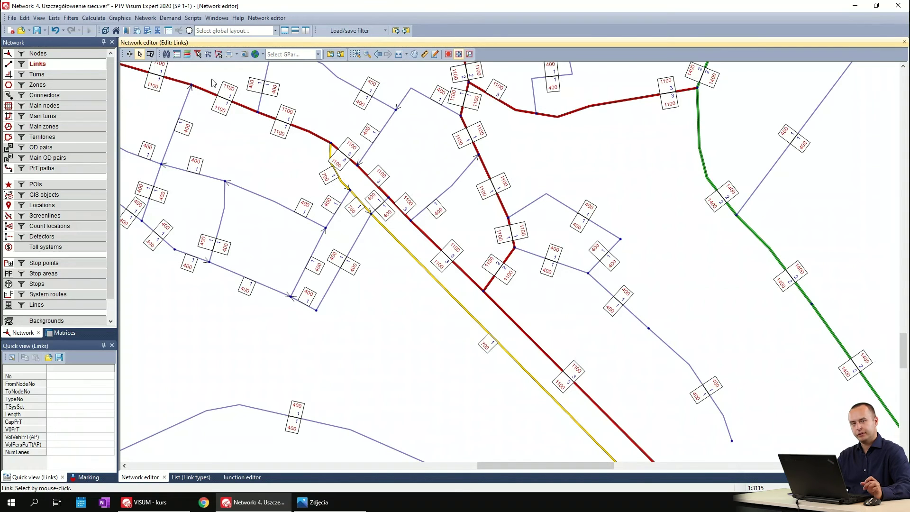
- Open Notes.docx from the VISUM - kurs folder in Word and examine each term of the capacity formula
{"action": "left_click", "coordinate": [139, 503]}
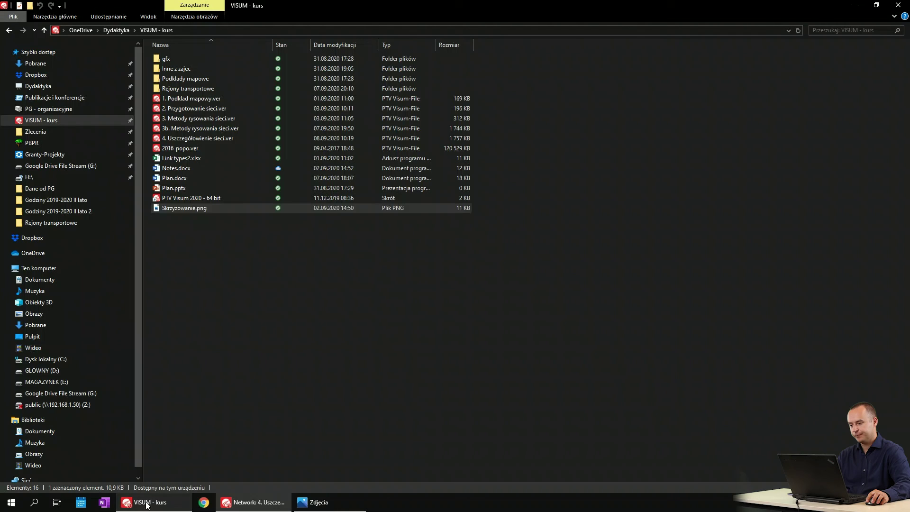
{"action": "double_click", "coordinate": [186, 169]}
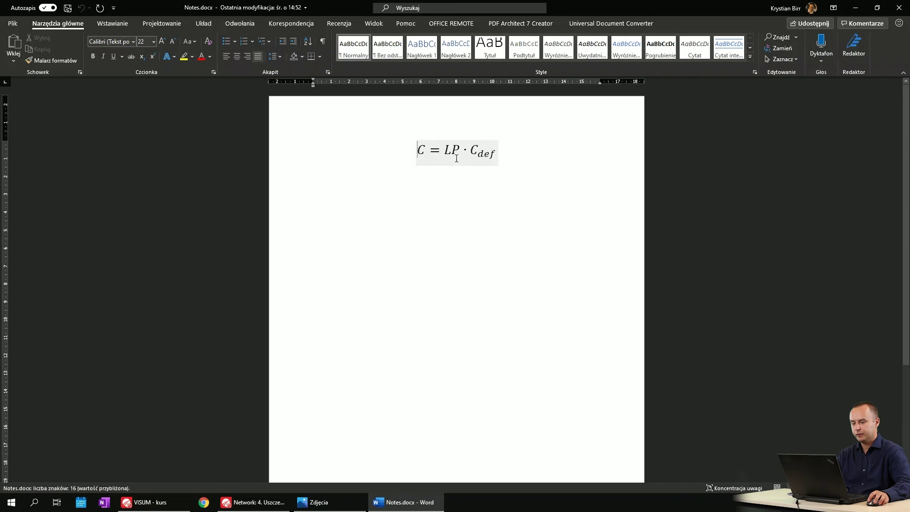
{"action": "left_click", "coordinate": [418, 150]}
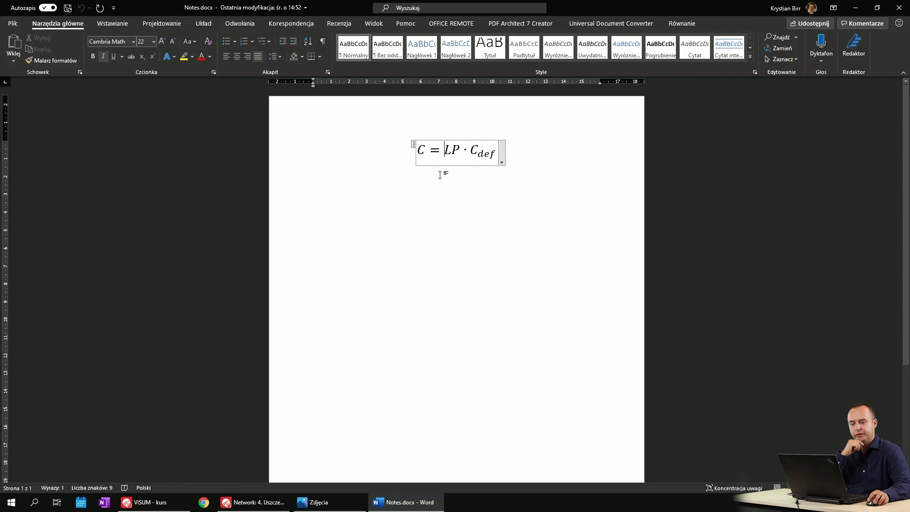
{"action": "double_click", "coordinate": [446, 151]}
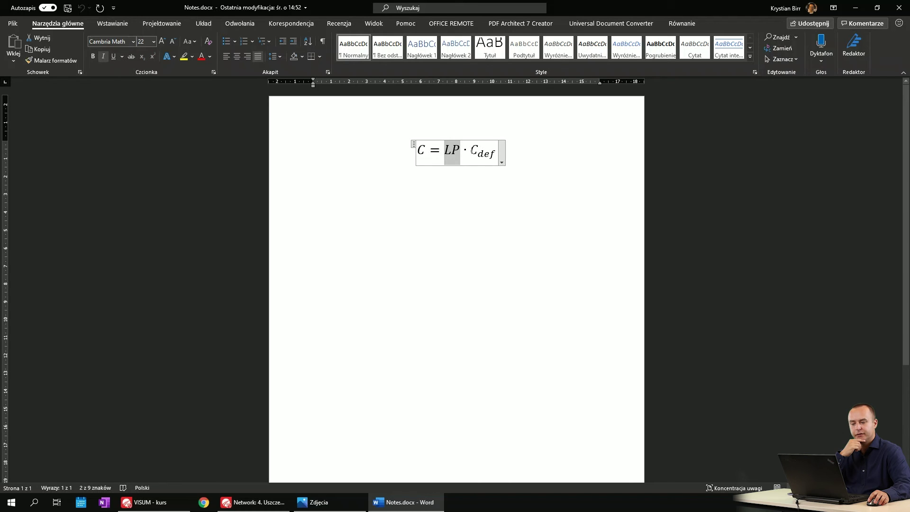
{"action": "left_click", "coordinate": [474, 151]}
{"action": "left_click", "coordinate": [499, 191]}
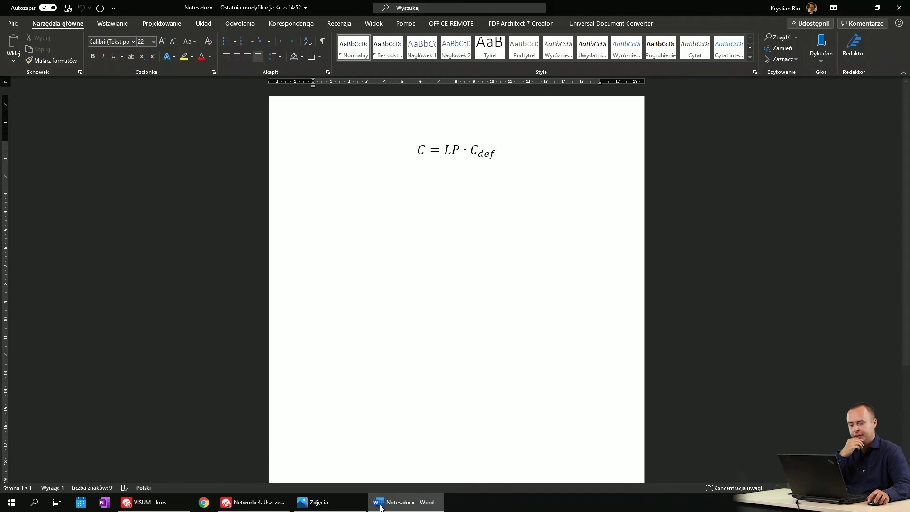
- Switch to PTV Visum, examine the default CapPrT values in the link types list, and return to the network editor
{"action": "mouse_move", "coordinate": [279, 507]}
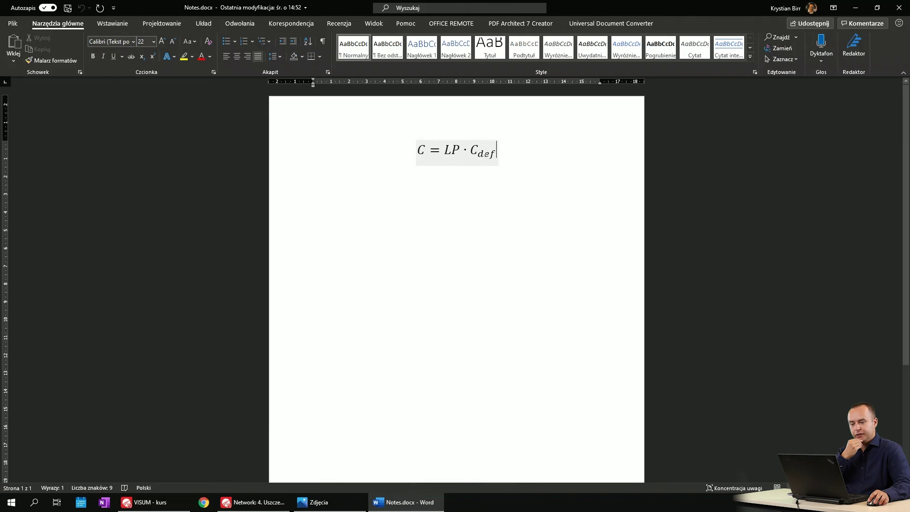
{"action": "left_click", "coordinate": [252, 502]}
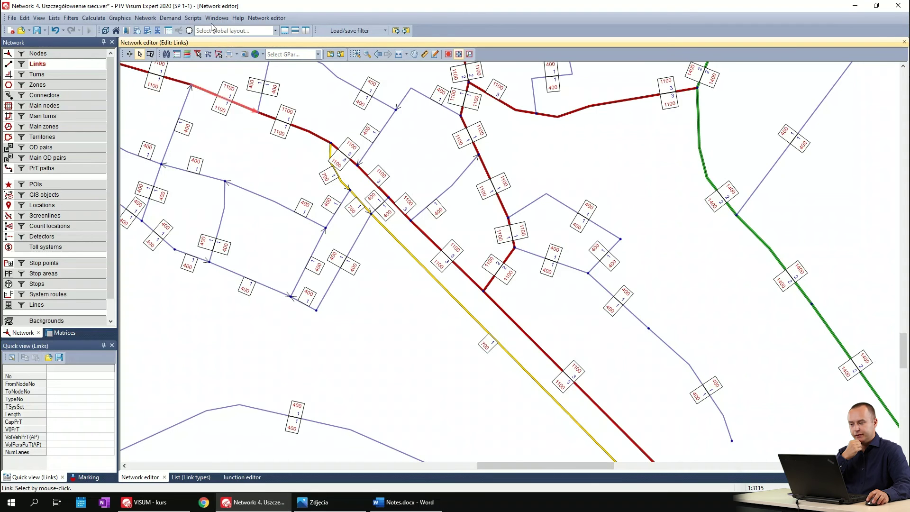
{"action": "left_click", "coordinate": [145, 18]}
{"action": "mouse_move", "coordinate": [116, 18]}
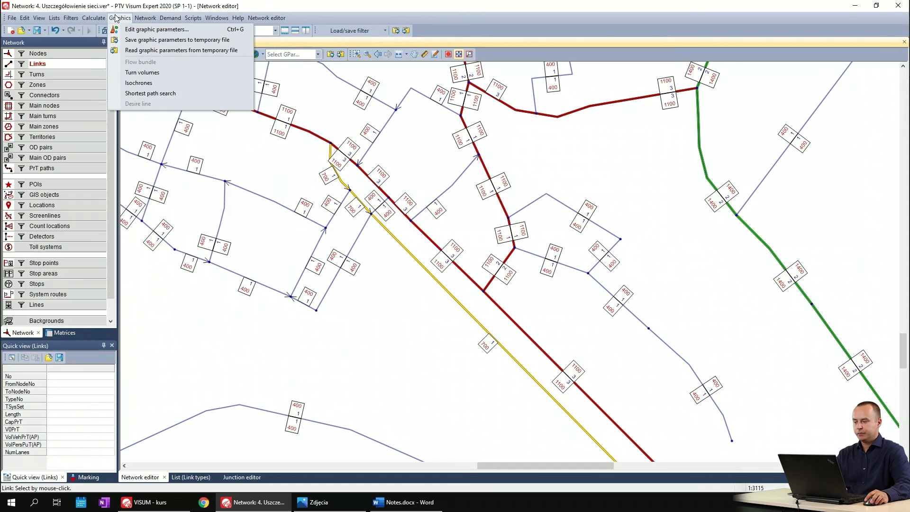
{"action": "mouse_move", "coordinate": [145, 18]}
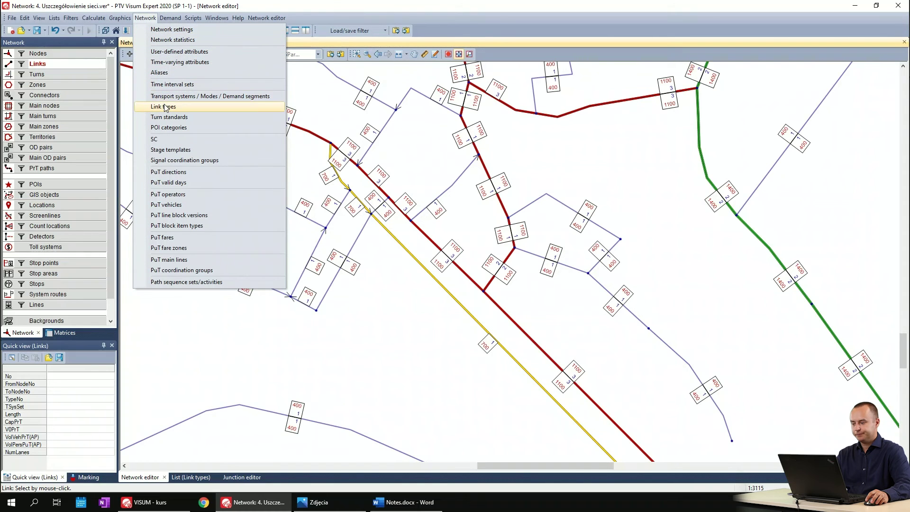
{"action": "left_click", "coordinate": [164, 106]}
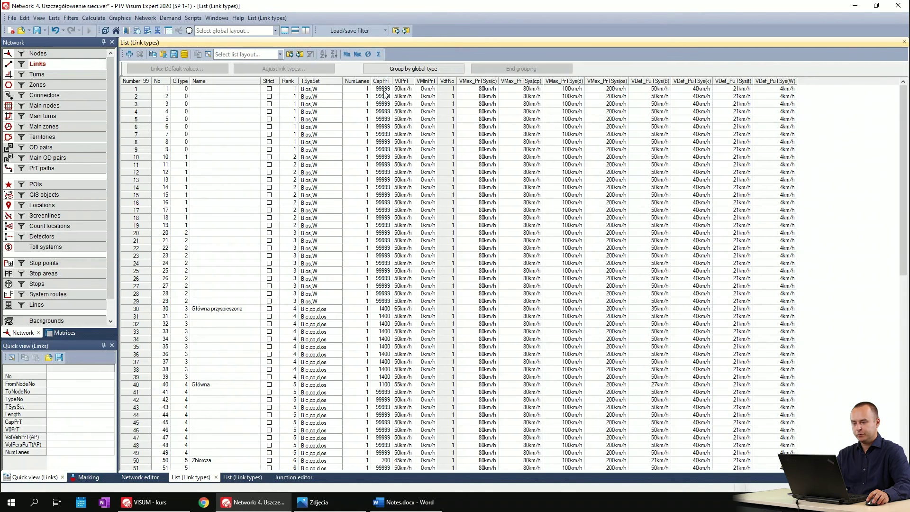
{"action": "left_click", "coordinate": [153, 477]}
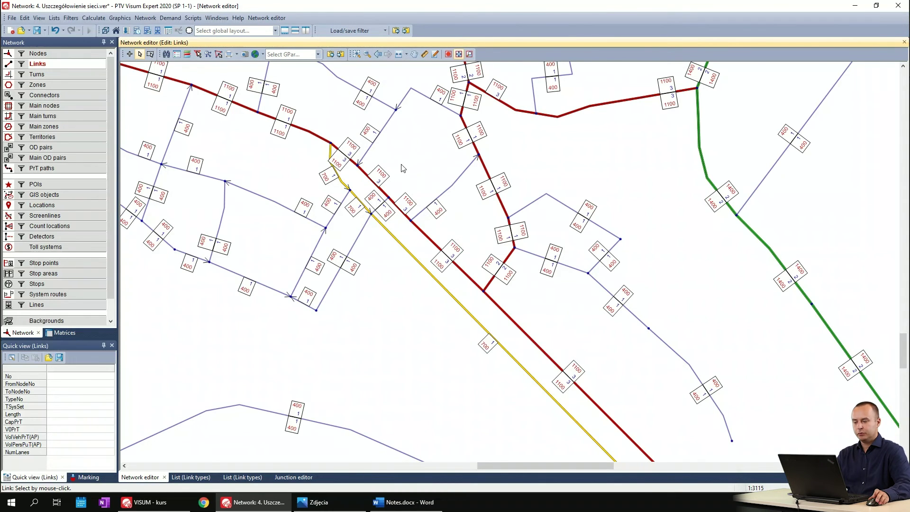
- Choose Capacity PrT as the attribute to change in the multi-edit of active links and check the formula in Notes.docx
{"action": "left_click_drag", "start_coordinate": [400, 167], "coordinate": [456, 208]}
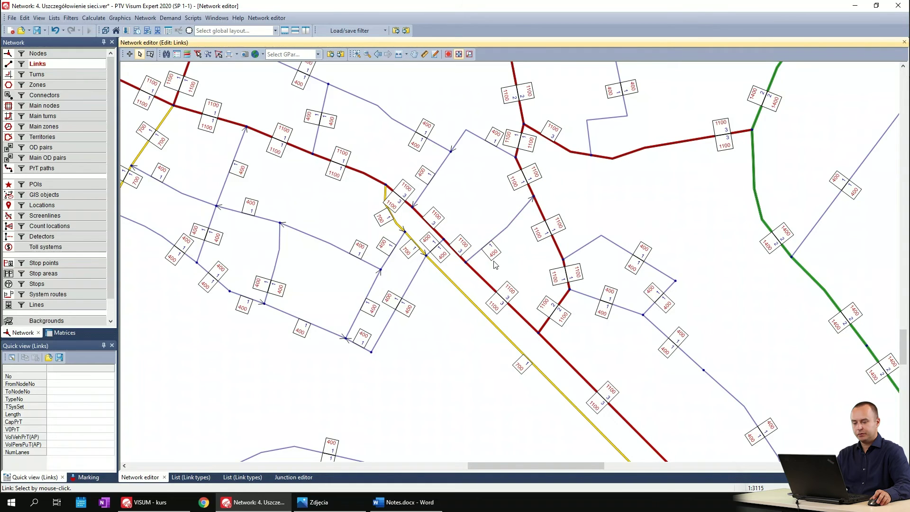
{"action": "scroll", "coordinate": [497, 268], "scroll_direction": "up", "scroll_amount": 1}
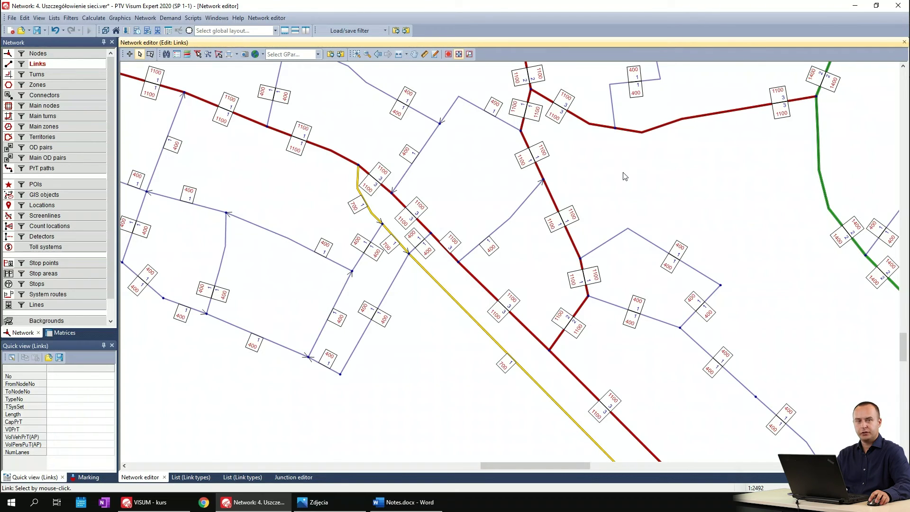
{"action": "right_click", "coordinate": [58, 64]}
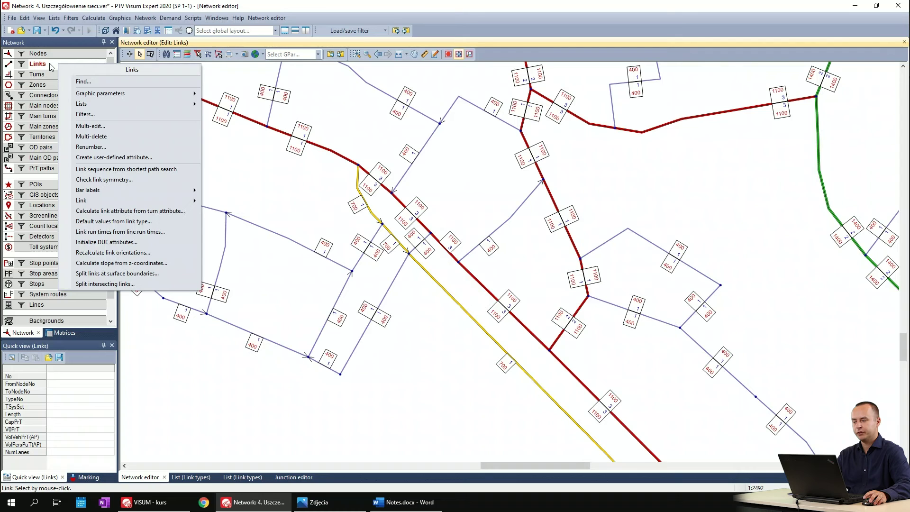
{"action": "left_click", "coordinate": [107, 126]}
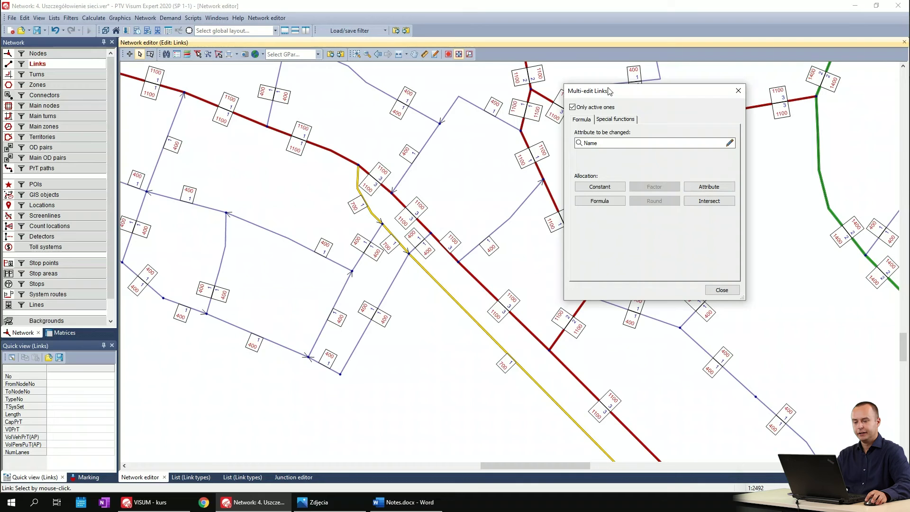
{"action": "mouse_move", "coordinate": [645, 98]}
{"action": "left_mouse_down"}
{"action": "mouse_move", "coordinate": [531, 101]}
{"action": "mouse_move", "coordinate": [477, 119]}
{"action": "mouse_move", "coordinate": [663, 98]}
{"action": "left_mouse_up"}
{"action": "left_click", "coordinate": [751, 143]}
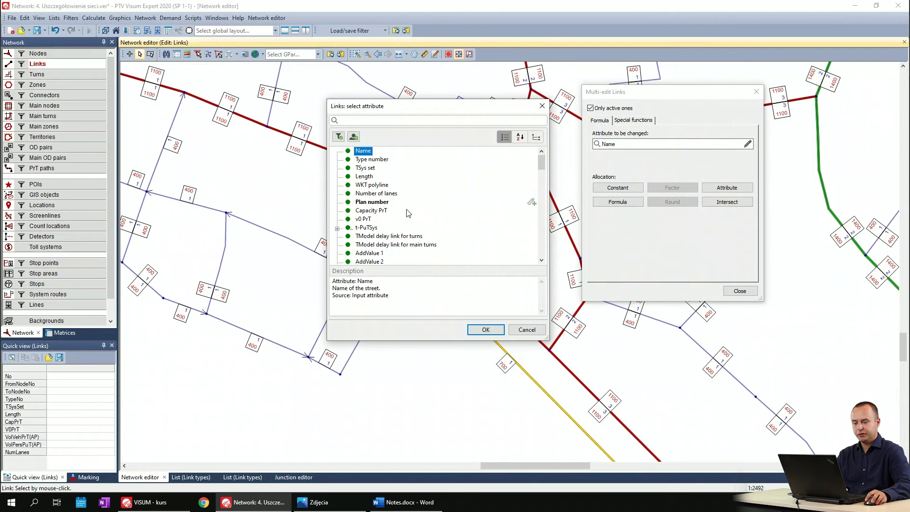
{"action": "left_click", "coordinate": [371, 210]}
{"action": "left_click", "coordinate": [485, 329]}
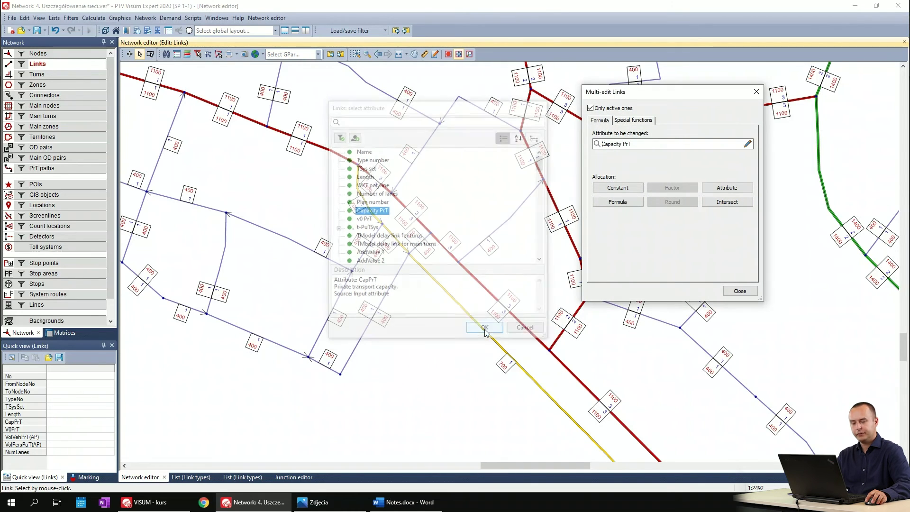
{"action": "left_click", "coordinate": [407, 502]}
{"action": "left_click", "coordinate": [429, 266]}
{"action": "key", "text": "alt+Tab"}
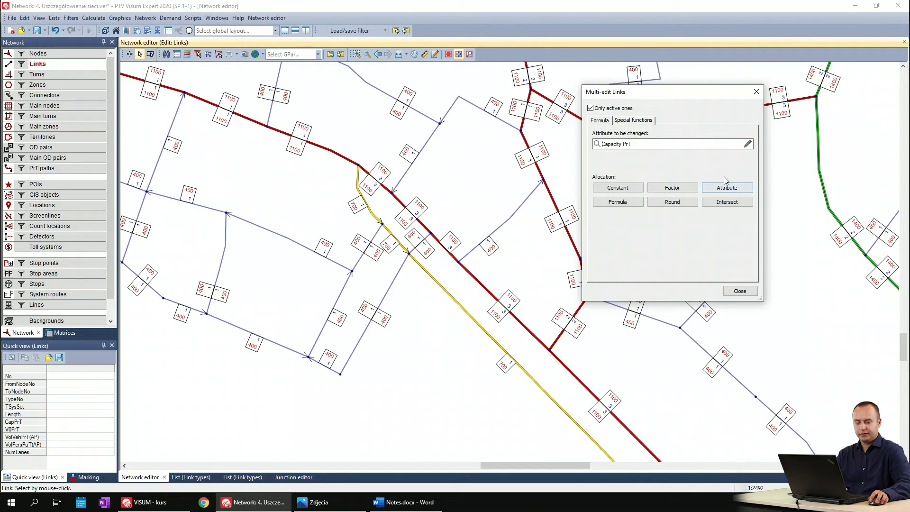
{"action": "left_click", "coordinate": [725, 189]}
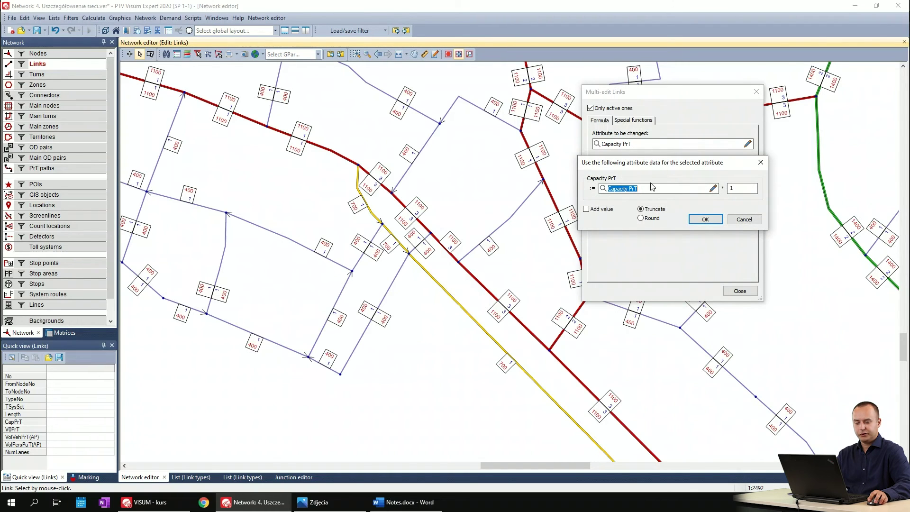
{"action": "left_click", "coordinate": [728, 190]}
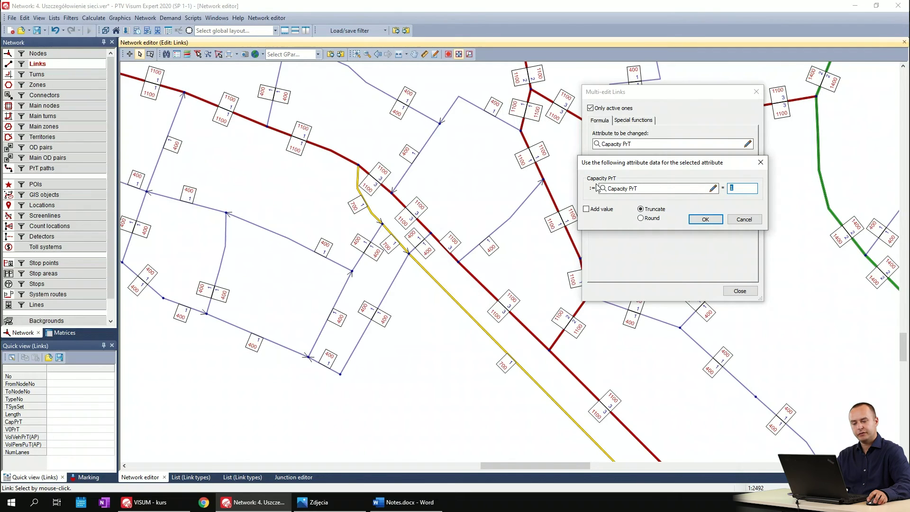
{"action": "left_click", "coordinate": [743, 219]}
{"action": "left_click", "coordinate": [619, 204]}
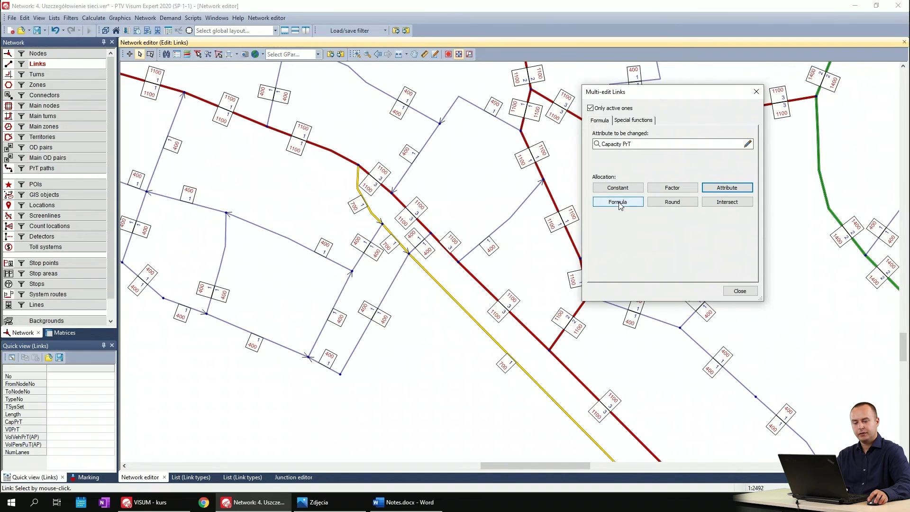
{"action": "left_click_drag", "start_coordinate": [571, 251], "coordinate": [411, 120]}
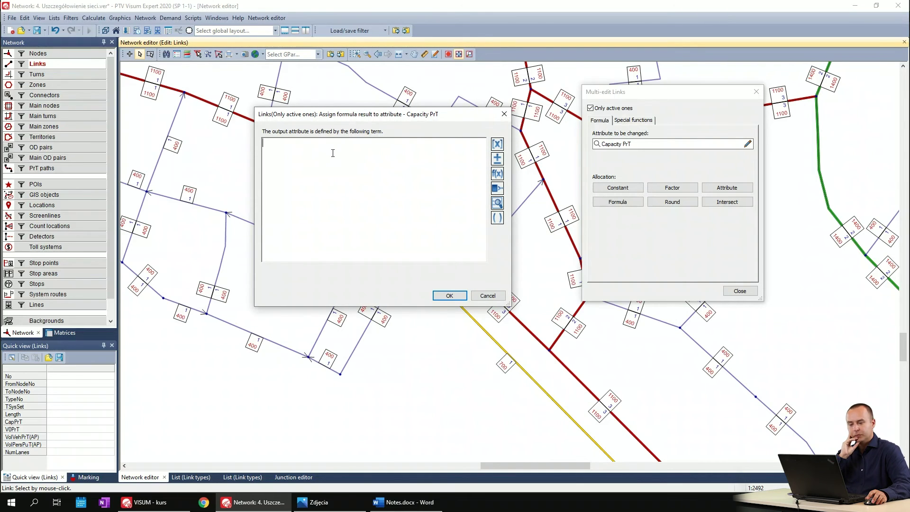
{"action": "left_click", "coordinate": [487, 295]}
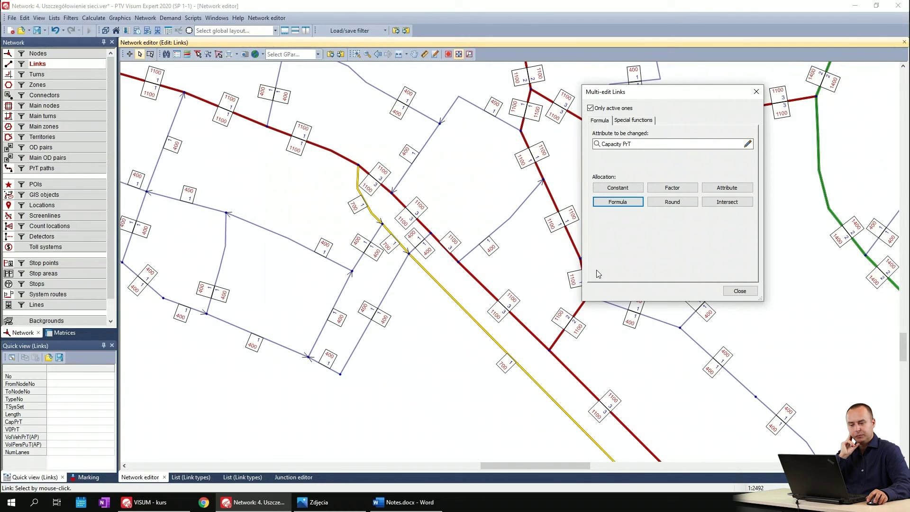
{"action": "left_click", "coordinate": [742, 292]}
{"action": "right_click", "coordinate": [31, 52]}
{"action": "key", "text": "Escape"}
- Open multi-edit for the active links and start a formula allocation for the Capacity PrT attribute
{"action": "right_click", "coordinate": [30, 63]}
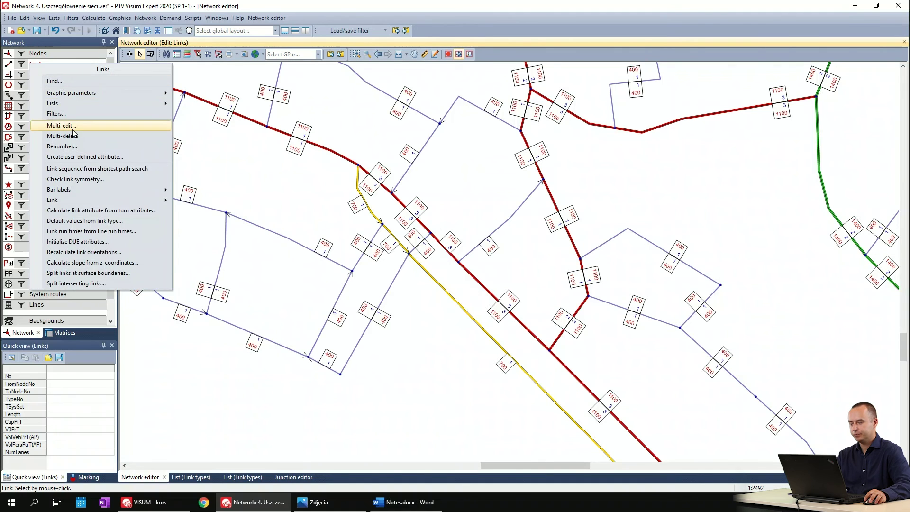
{"action": "left_click", "coordinate": [73, 128]}
{"action": "left_click", "coordinate": [747, 144]}
{"action": "double_click", "coordinate": [388, 213]}
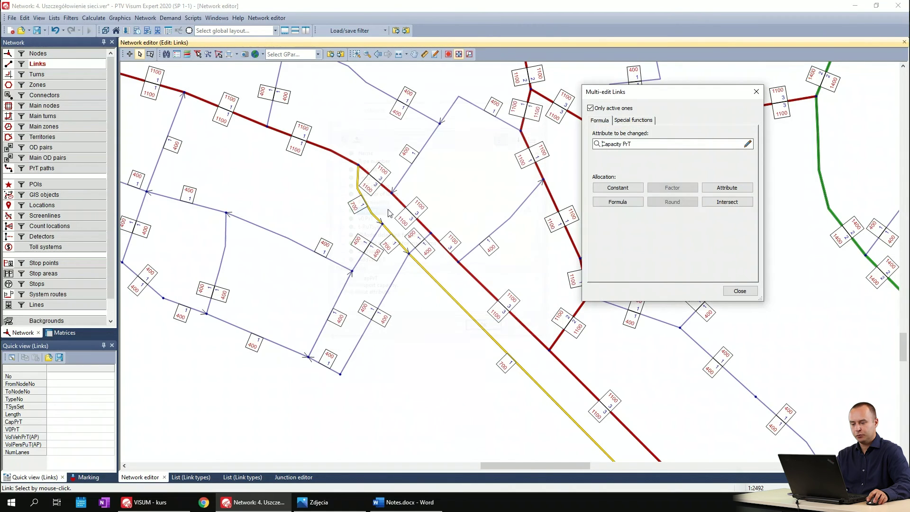
{"action": "left_click", "coordinate": [640, 144]}
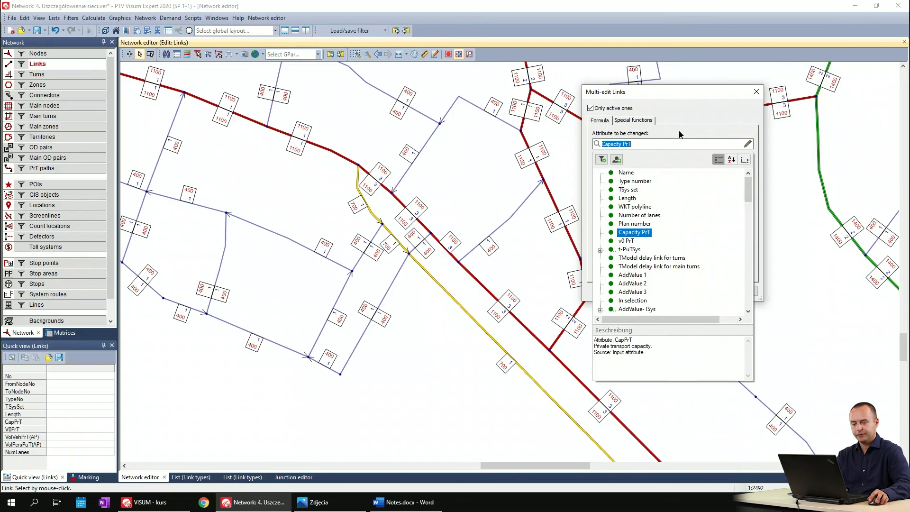
{"action": "key", "text": "Escape"}
{"action": "left_click", "coordinate": [617, 202]}
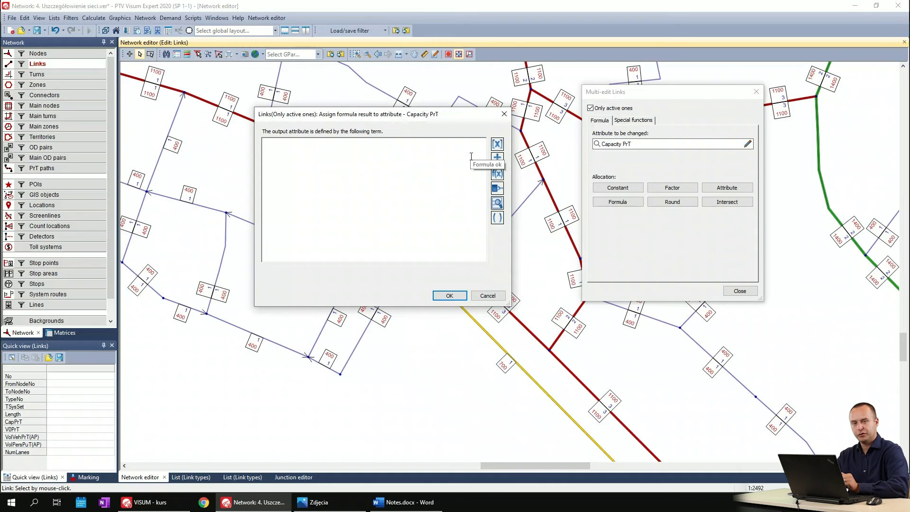
- Start the Capacity PrT formula with the Number of lanes attribute and a multiplication operator, checking it against the formula in Notes.docx
{"action": "left_click", "coordinate": [497, 145]}
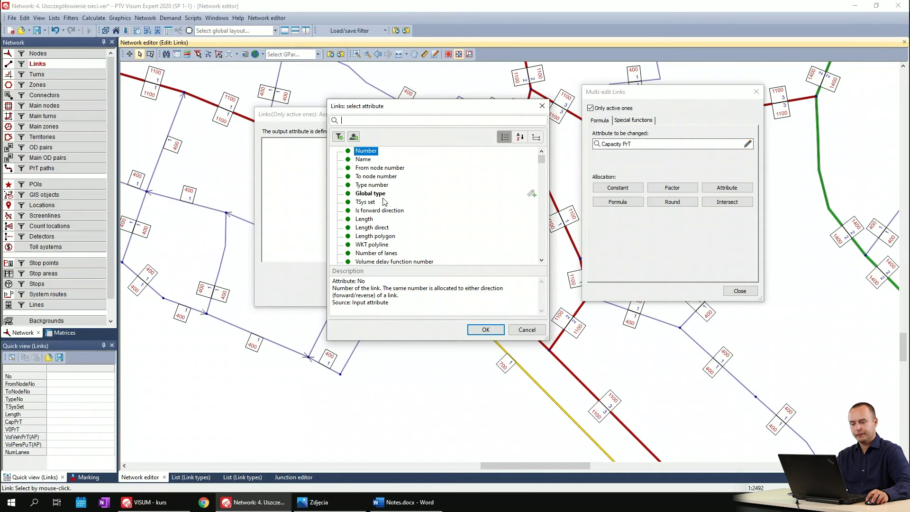
{"action": "left_click", "coordinate": [384, 253]}
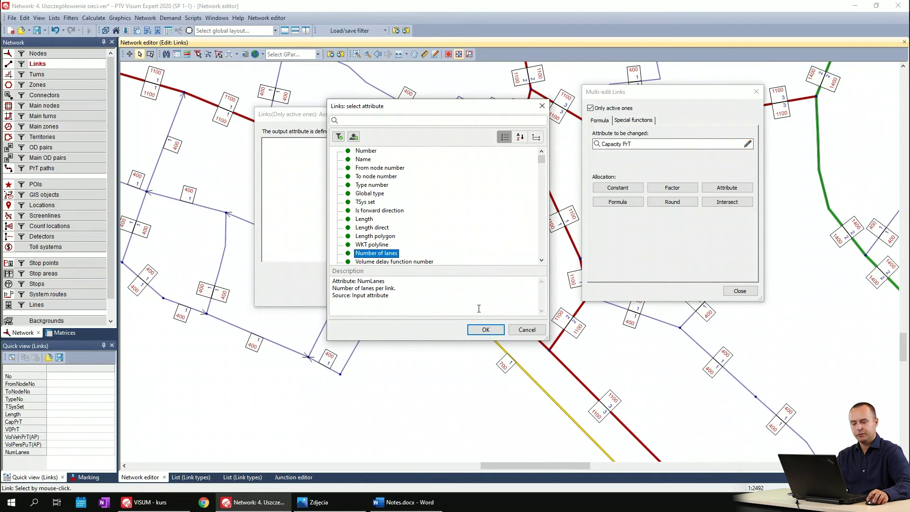
{"action": "left_click", "coordinate": [485, 329]}
{"action": "key", "text": "alt+Tab"}
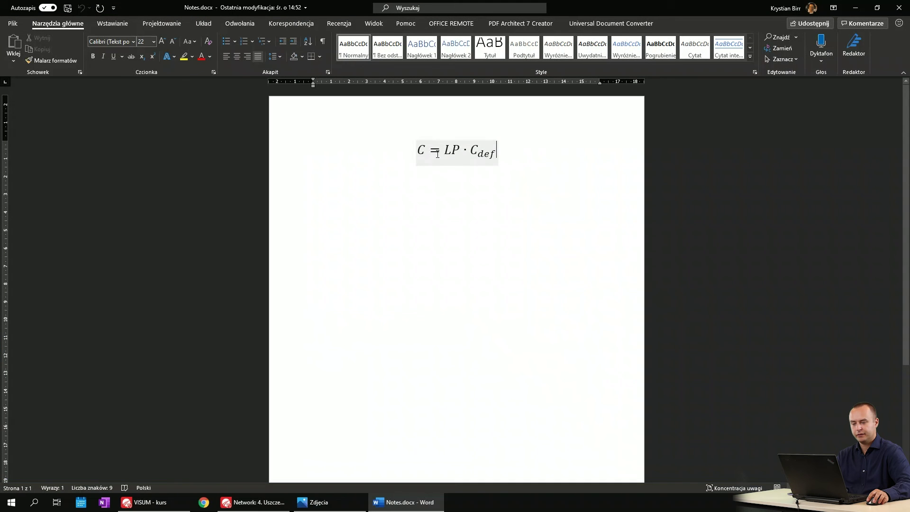
{"action": "left_click", "coordinate": [403, 502]}
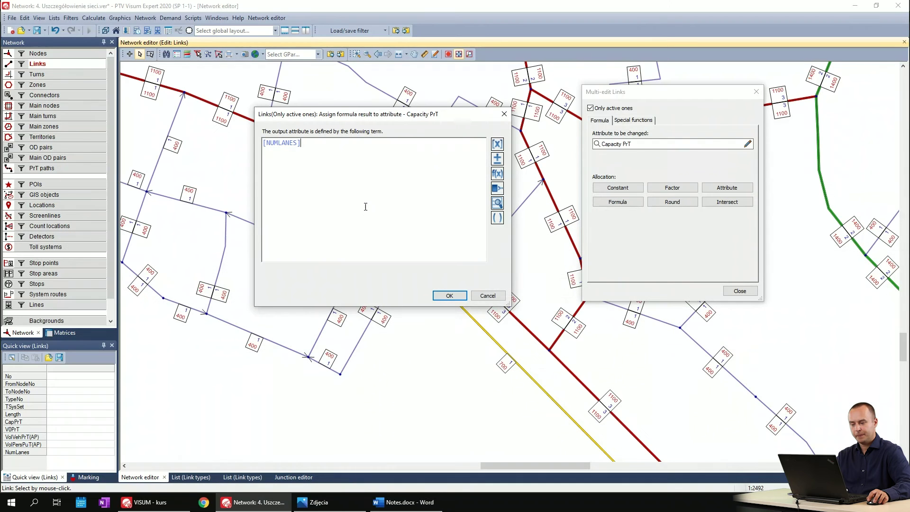
{"action": "type", "text": "*"}
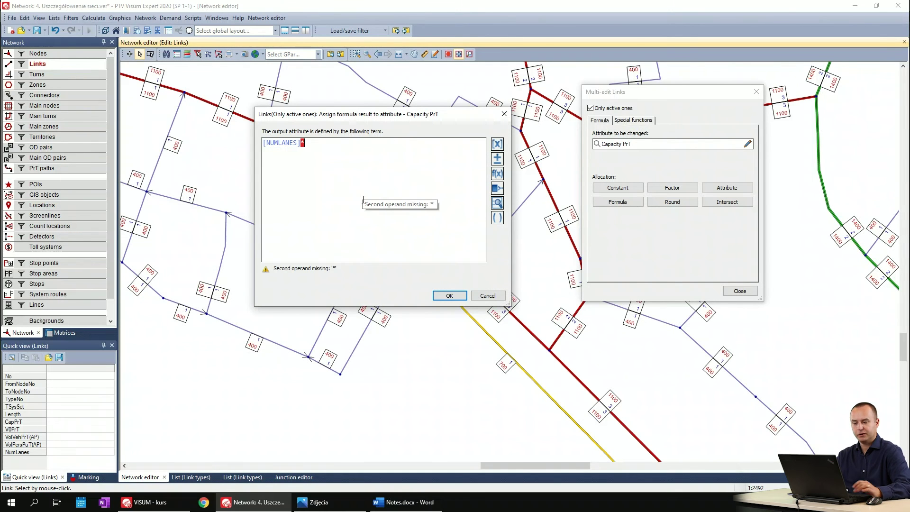
{"action": "left_click", "coordinate": [498, 158]}
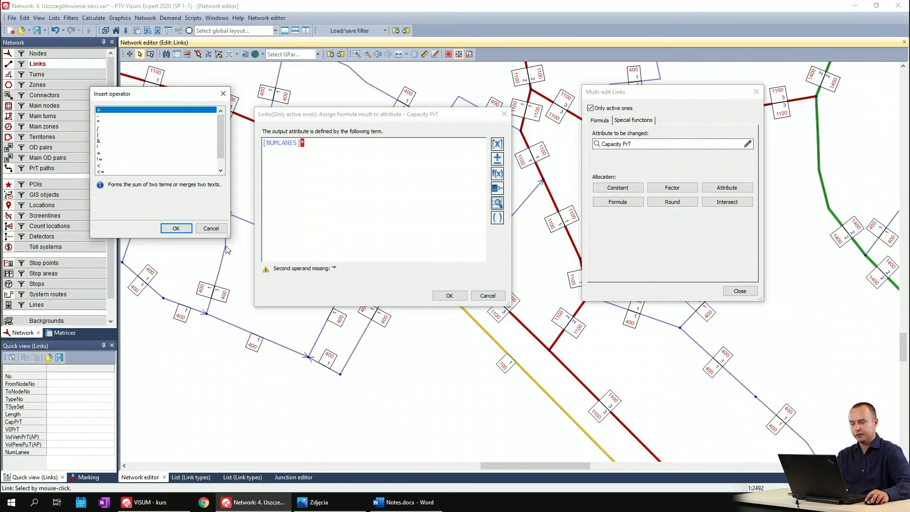
{"action": "left_click", "coordinate": [222, 231]}
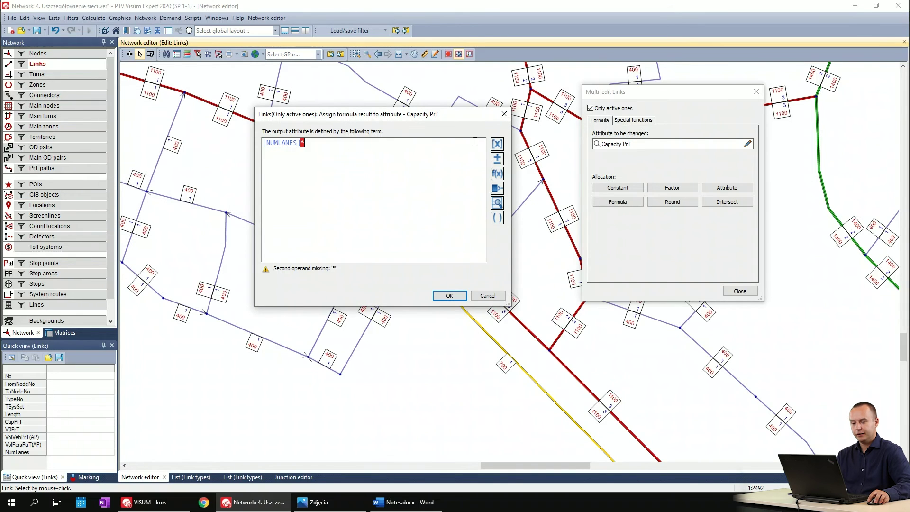
- Complete the formula as [NUMLANES]*[CAPPRT], apply it to the active links' Capacity PrT, and close the multi-edit
{"action": "left_click", "coordinate": [497, 144]}
{"action": "scroll", "coordinate": [400, 232], "scroll_direction": "down", "scroll_amount": 2}
{"action": "scroll", "coordinate": [408, 232], "scroll_direction": "up", "scroll_amount": 1}
{"action": "scroll", "coordinate": [411, 231], "scroll_direction": "down", "scroll_amount": 2}
{"action": "left_click", "coordinate": [375, 219]}
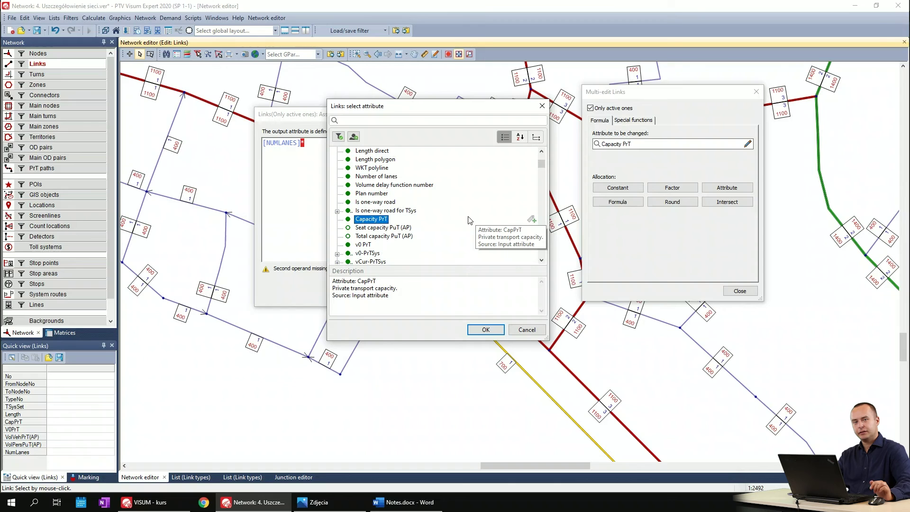
{"action": "left_click", "coordinate": [484, 329]}
{"action": "left_click", "coordinate": [449, 296]}
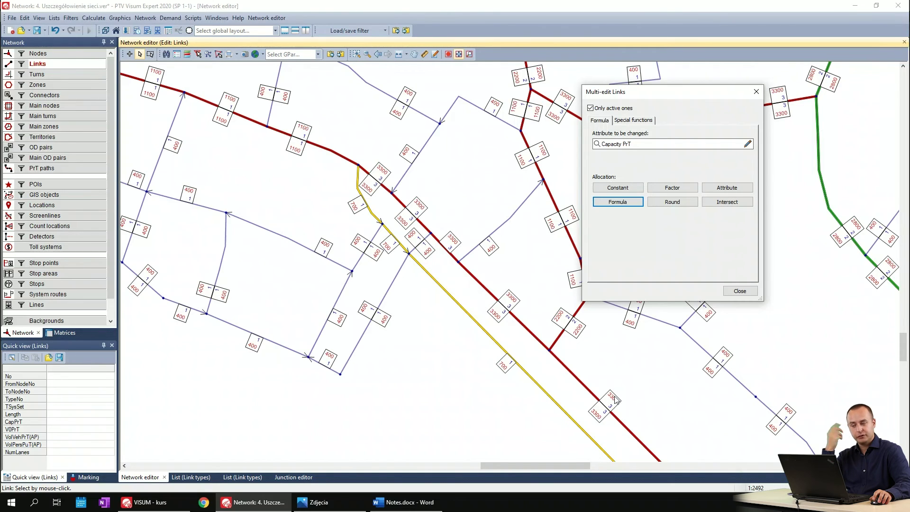
{"action": "left_click", "coordinate": [739, 291]}
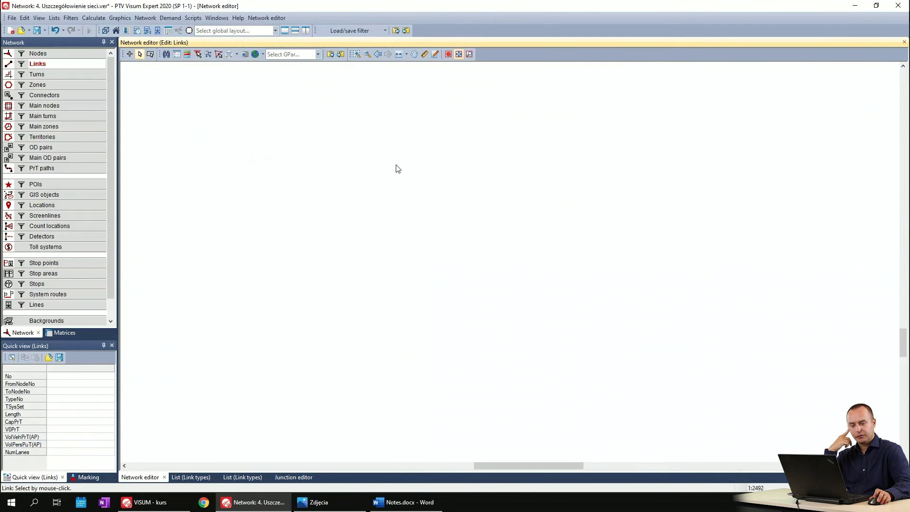
- Set the number of lanes to 3 in both directions on the three consecutive red one-lane links adjoining the three-lane road
{"action": "left_click_drag", "start_coordinate": [385, 173], "coordinate": [406, 187]}
{"action": "left_click_drag", "start_coordinate": [258, 142], "coordinate": [352, 226]}
{"action": "left_click_drag", "start_coordinate": [176, 133], "coordinate": [211, 169]}
{"action": "left_click_drag", "start_coordinate": [371, 237], "coordinate": [354, 233]}
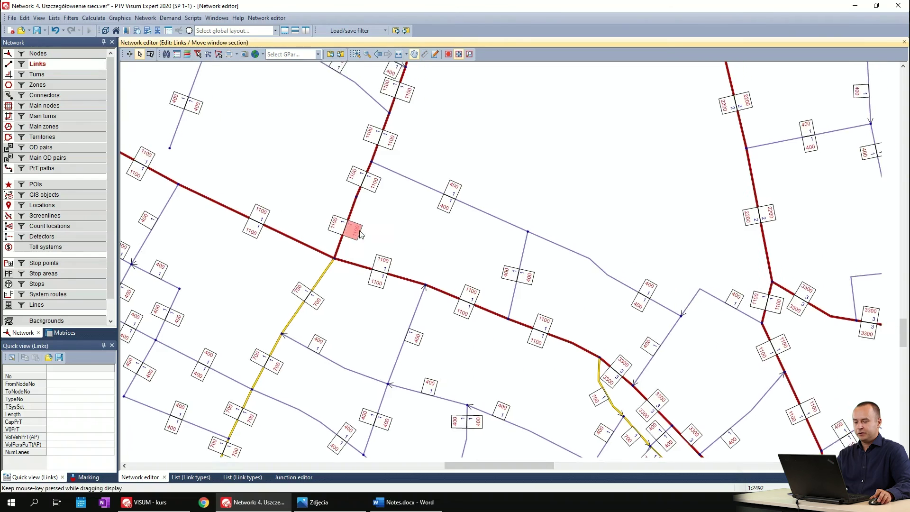
{"action": "left_click", "coordinate": [576, 337]}
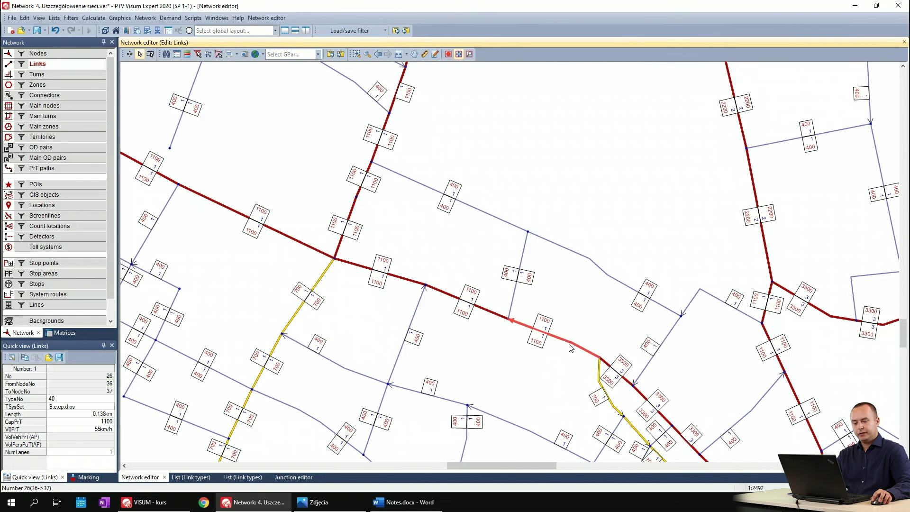
{"action": "left_click", "coordinate": [469, 303], "text": "ctrl"}
{"action": "left_click", "coordinate": [379, 272], "text": "ctrl"}
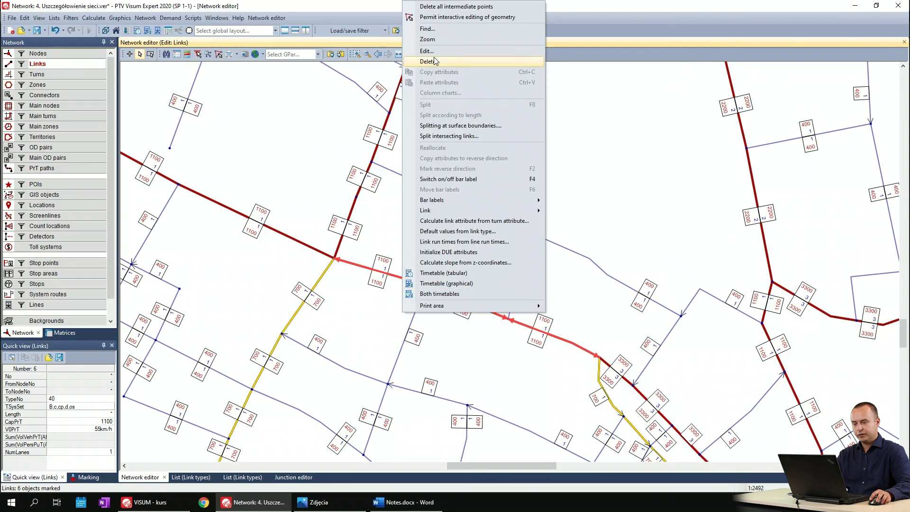
{"action": "left_click", "coordinate": [434, 51]}
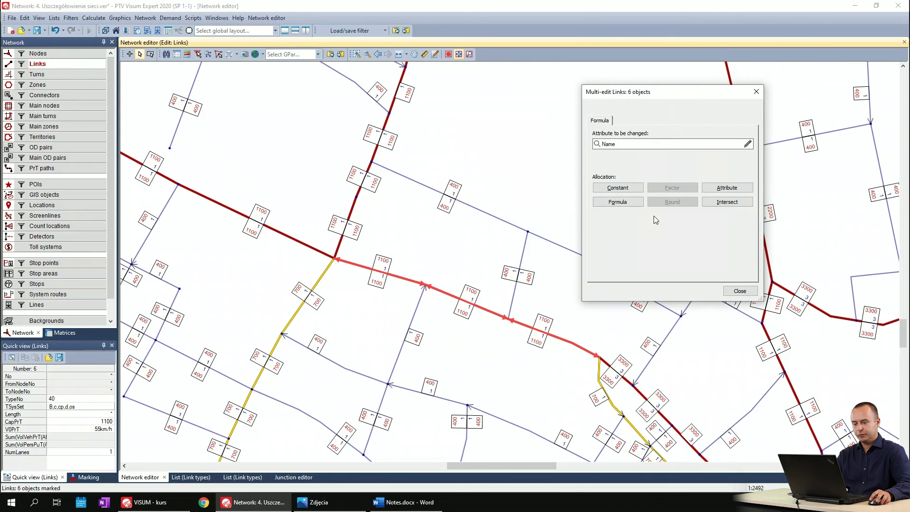
{"action": "left_click", "coordinate": [745, 292]}
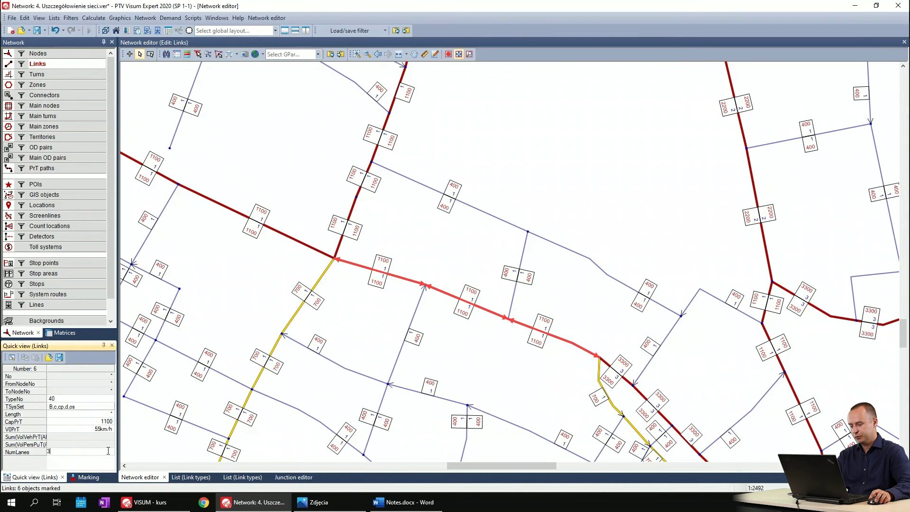
{"action": "left_click", "coordinate": [538, 395]}
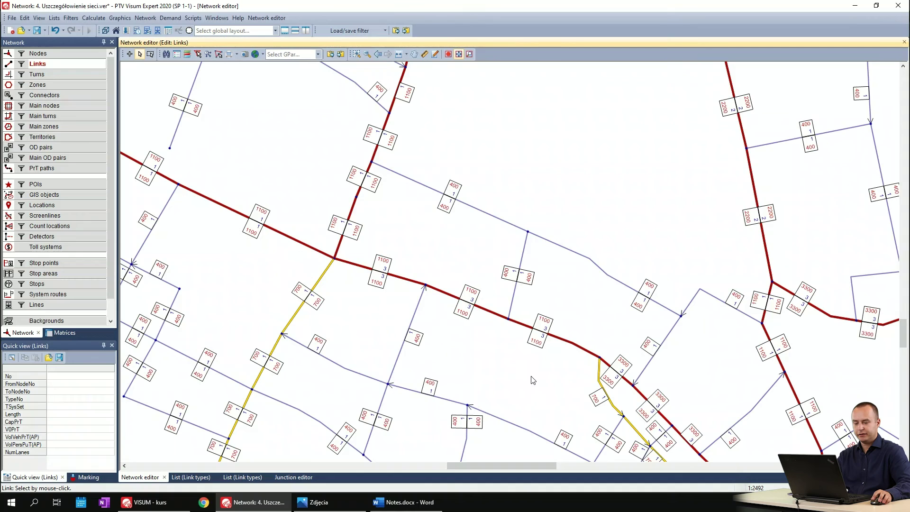
- Open multi-edit for the active links again, choose Capacity PrT as the attribute to change, and start a formula allocation
{"action": "left_click_drag", "start_coordinate": [511, 363], "coordinate": [433, 300]}
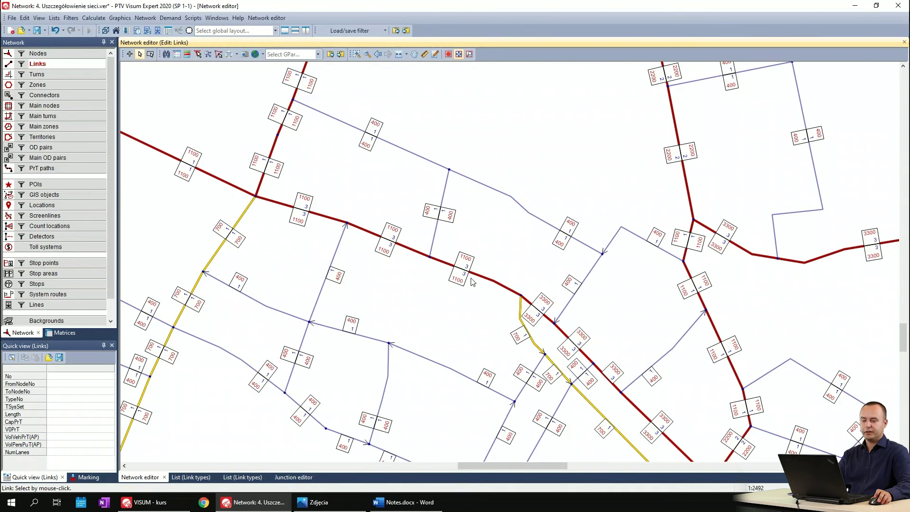
{"action": "right_click", "coordinate": [46, 64]}
{"action": "left_click", "coordinate": [87, 127]}
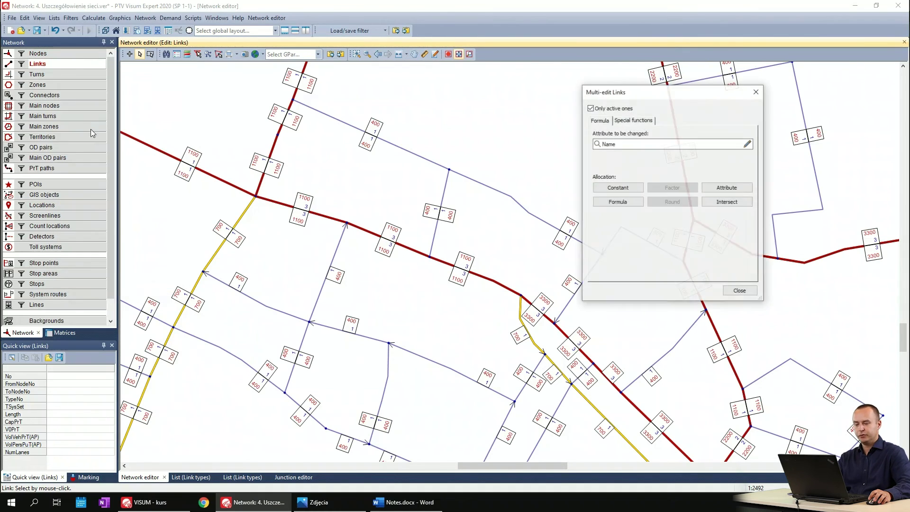
{"action": "left_click", "coordinate": [747, 143]}
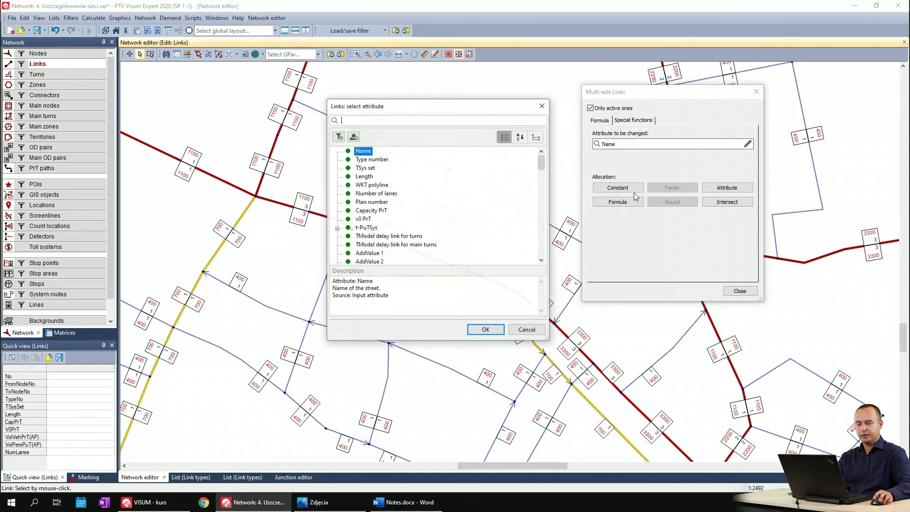
{"action": "left_click", "coordinate": [370, 211]}
{"action": "left_click", "coordinate": [468, 328]}
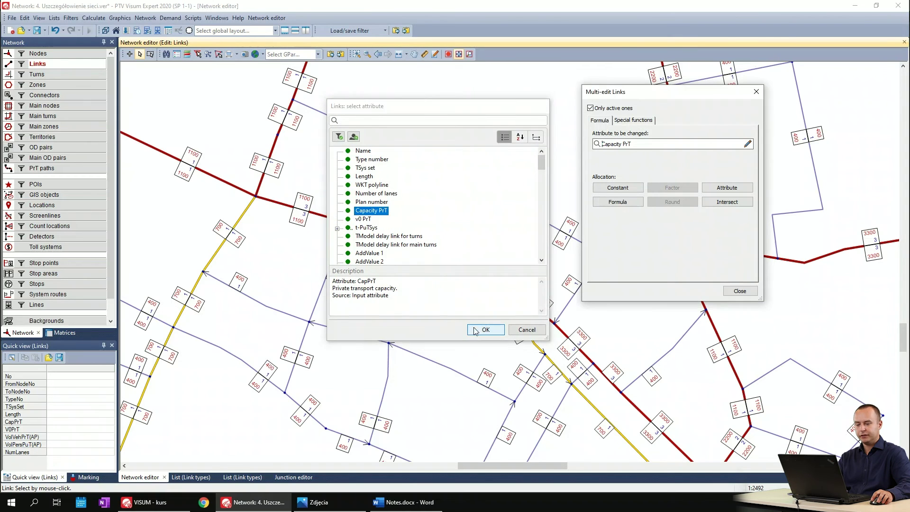
{"action": "left_click", "coordinate": [611, 203]}
- Build the formula [NUMLANES]*[CAPPRT], apply it to the active links again, and close the multi-edit
{"action": "left_click", "coordinate": [495, 144]}
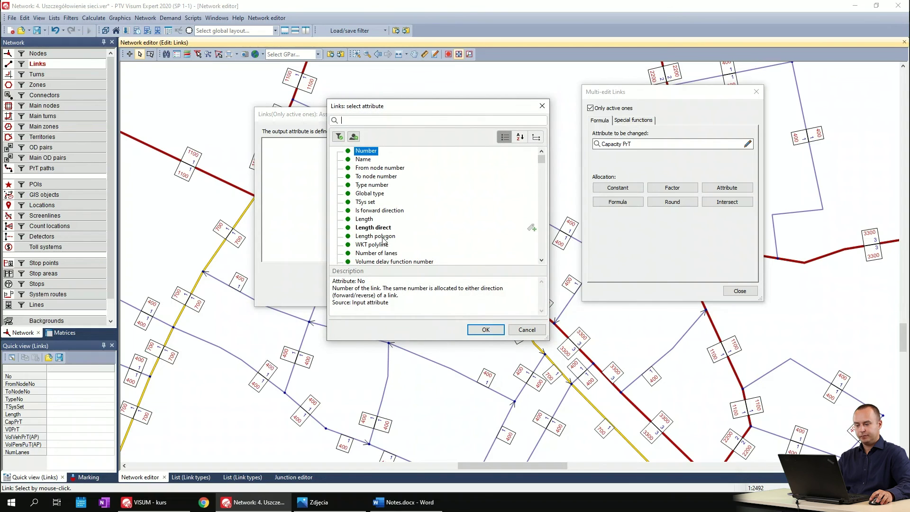
{"action": "double_click", "coordinate": [379, 252]}
{"action": "type", "text": "*"}
{"action": "left_click", "coordinate": [497, 144]}
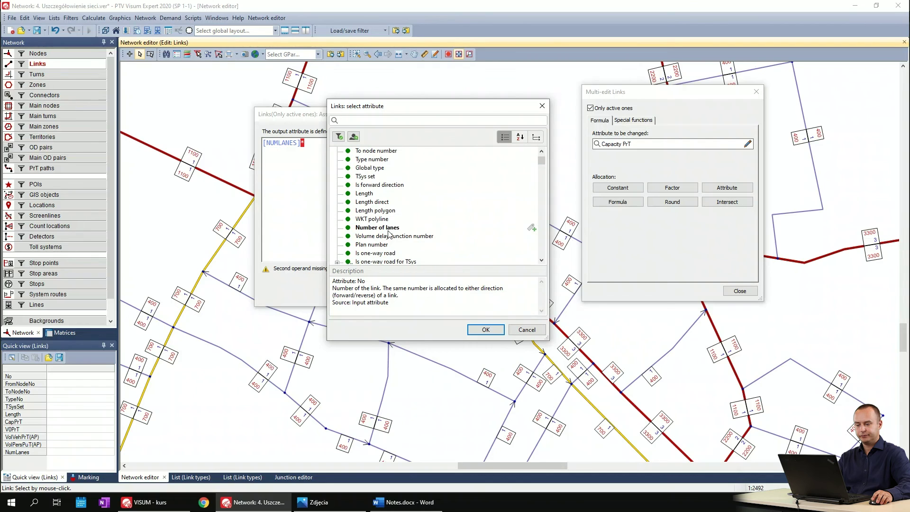
{"action": "scroll", "coordinate": [373, 215], "scroll_direction": "down", "scroll_amount": 2}
{"action": "left_click", "coordinate": [374, 218]}
{"action": "double_click", "coordinate": [378, 217]}
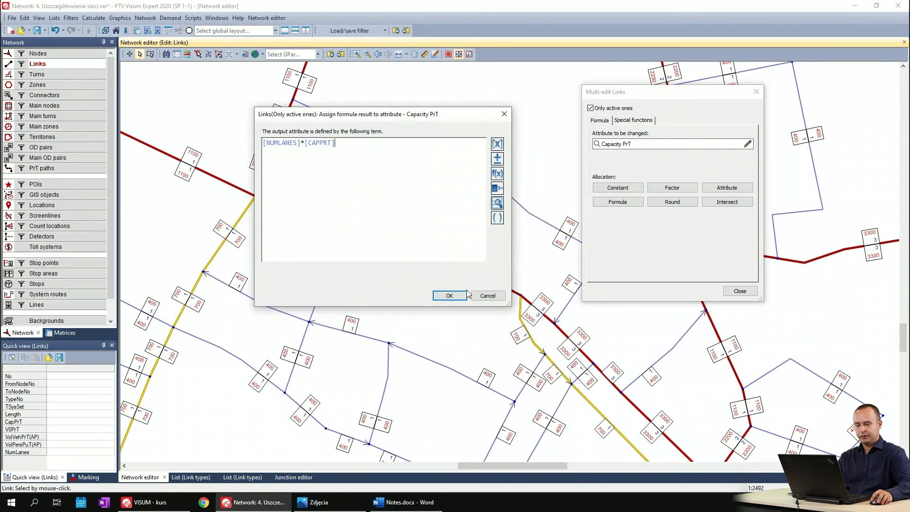
{"action": "left_click", "coordinate": [451, 296]}
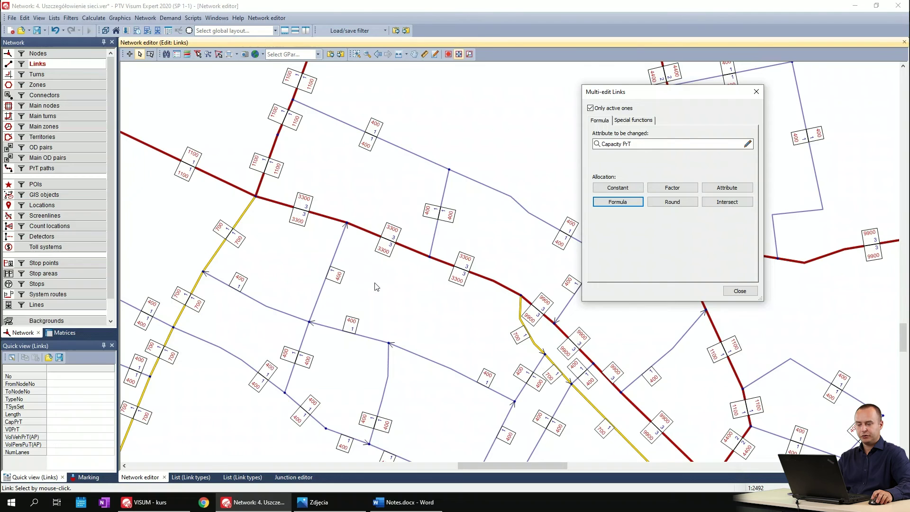
{"action": "key", "text": "Escape"}
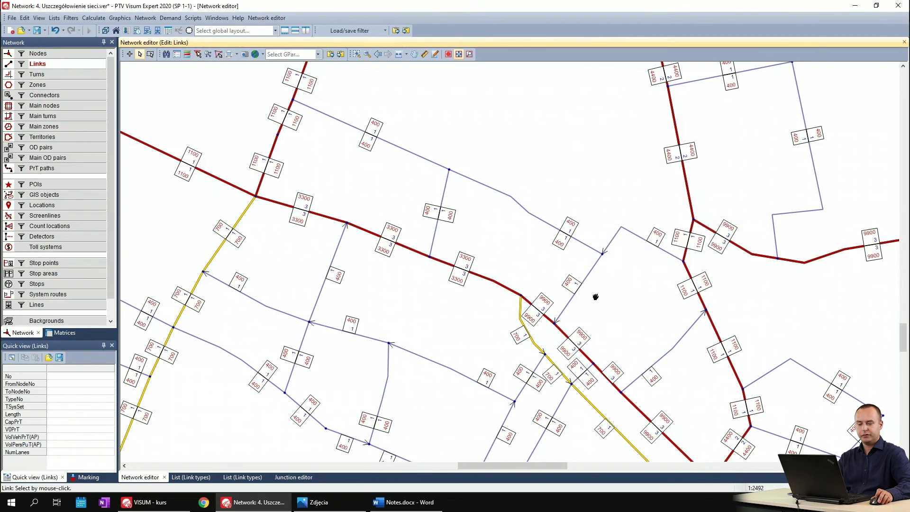
- Assign the link type default values to all links for Capacity PrT only, excluding v0 PrT and t-PuTSys
{"action": "left_click_drag", "start_coordinate": [595, 297], "coordinate": [462, 178]}
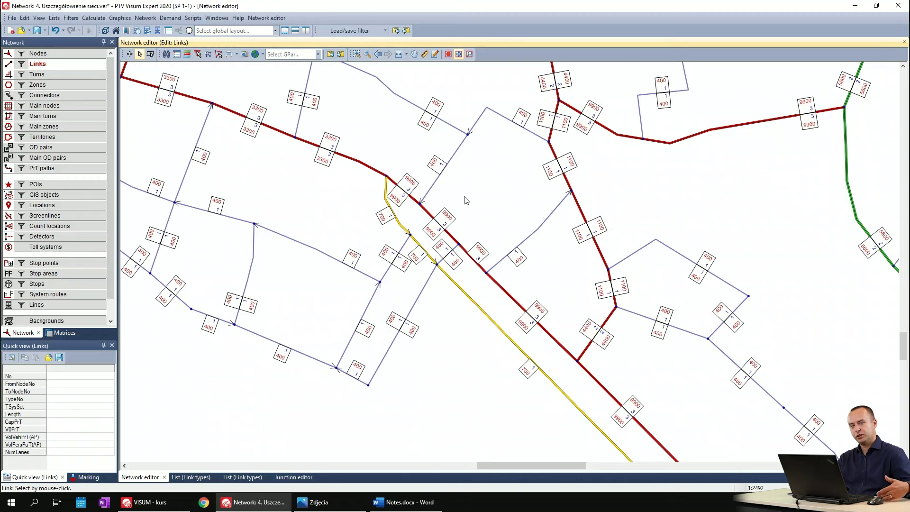
{"action": "mouse_move", "coordinate": [410, 183]}
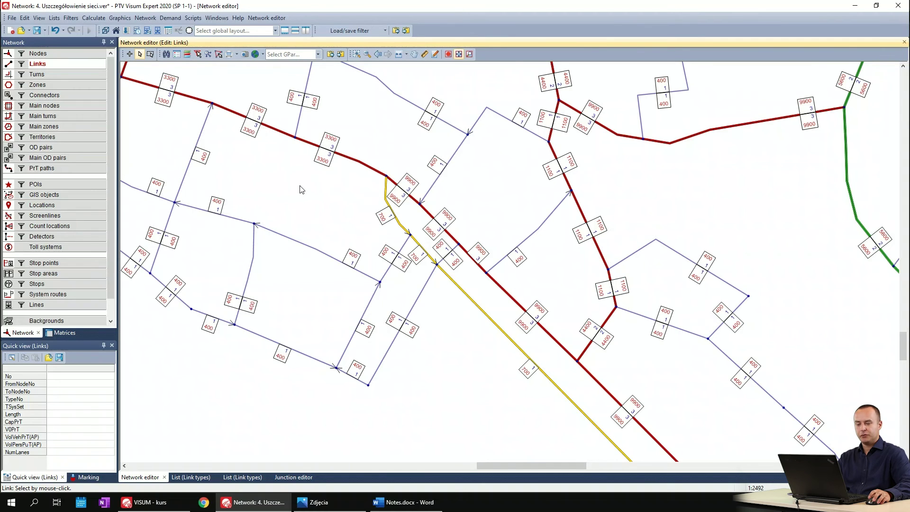
{"action": "left_click_drag", "start_coordinate": [300, 189], "coordinate": [306, 229]}
{"action": "scroll", "coordinate": [309, 229], "scroll_direction": "down", "scroll_amount": 1}
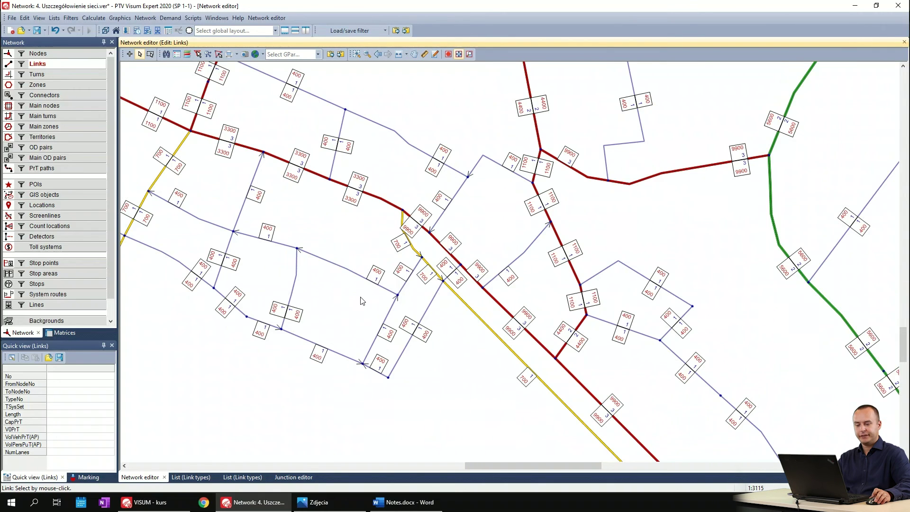
{"action": "right_click", "coordinate": [54, 64]}
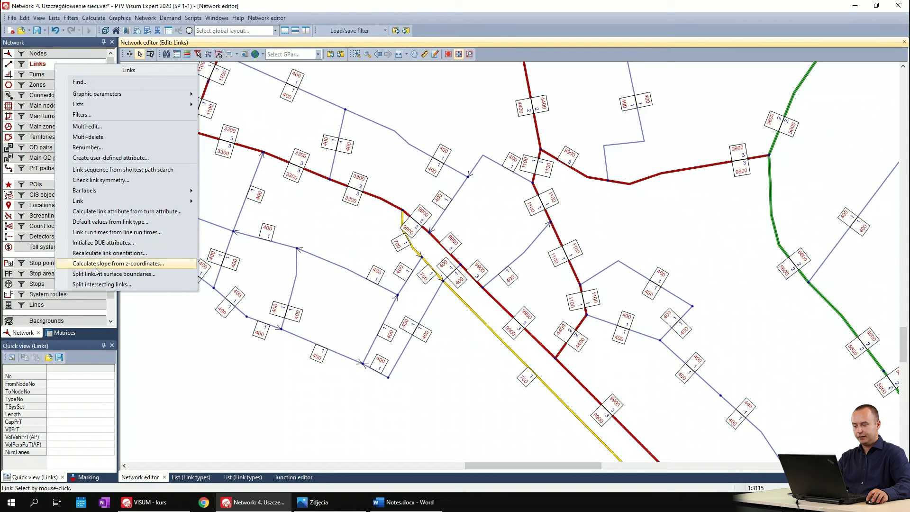
{"action": "left_click", "coordinate": [89, 223]}
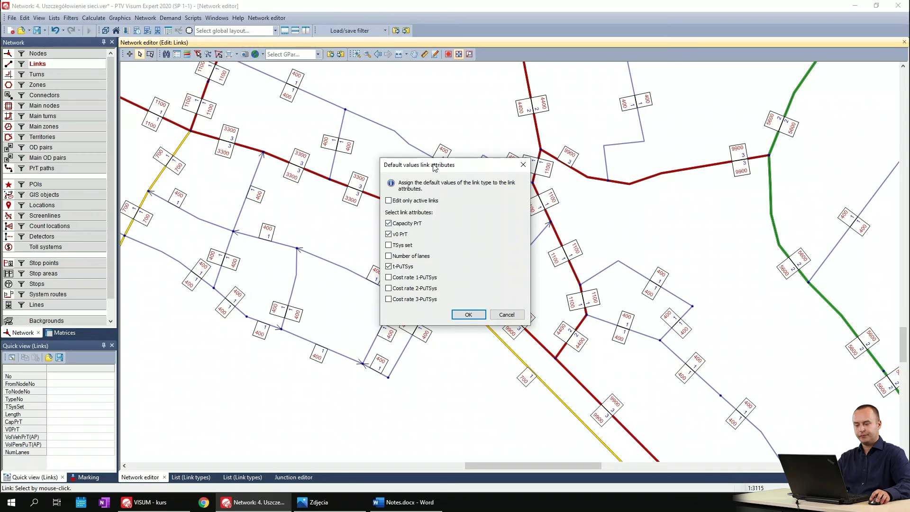
{"action": "left_click_drag", "start_coordinate": [432, 164], "coordinate": [572, 133]}
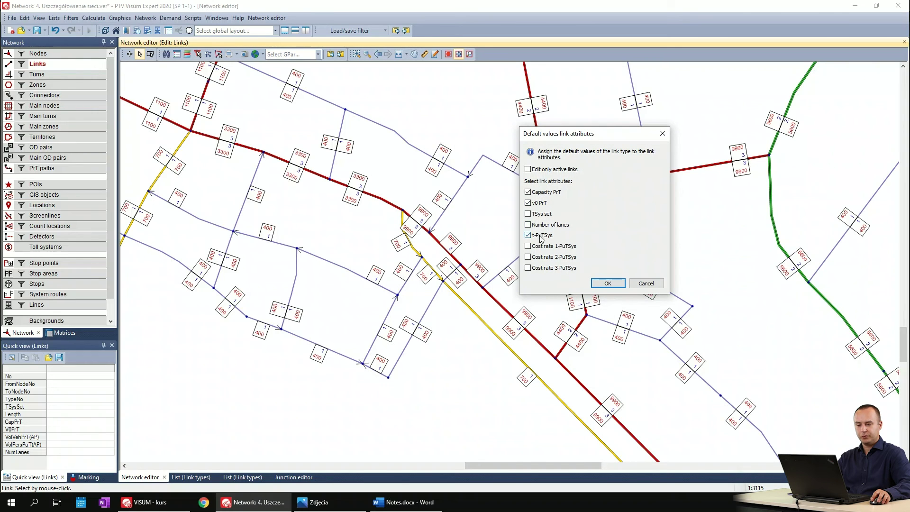
{"action": "left_click", "coordinate": [529, 203]}
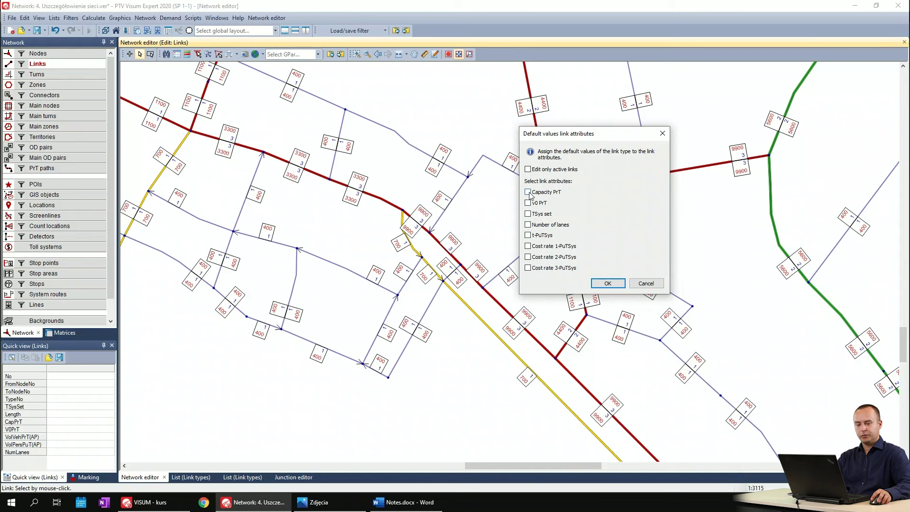
{"action": "left_click", "coordinate": [528, 192]}
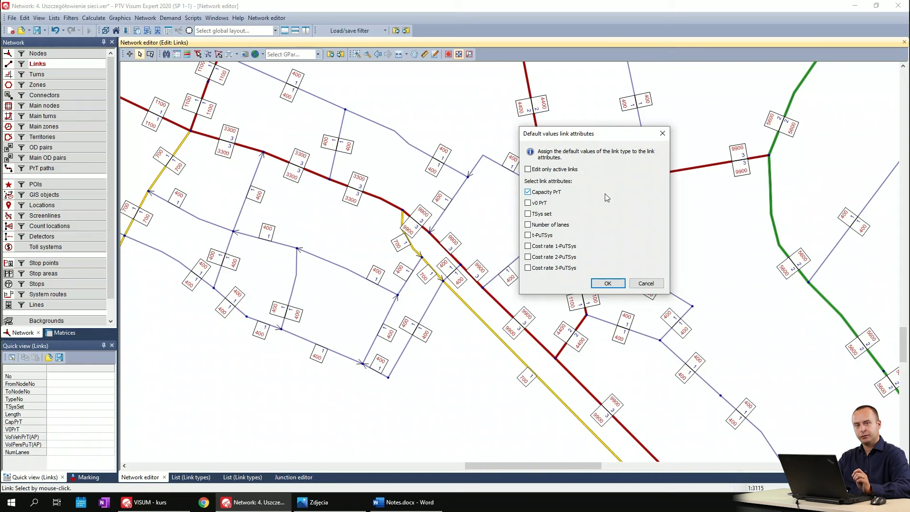
{"action": "left_click", "coordinate": [607, 283]}
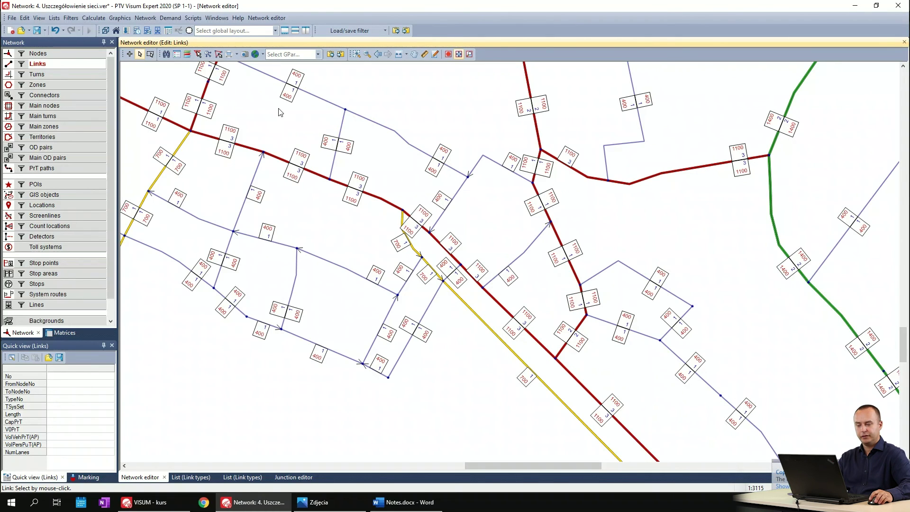
{"action": "left_click_drag", "start_coordinate": [568, 270], "coordinate": [544, 242]}
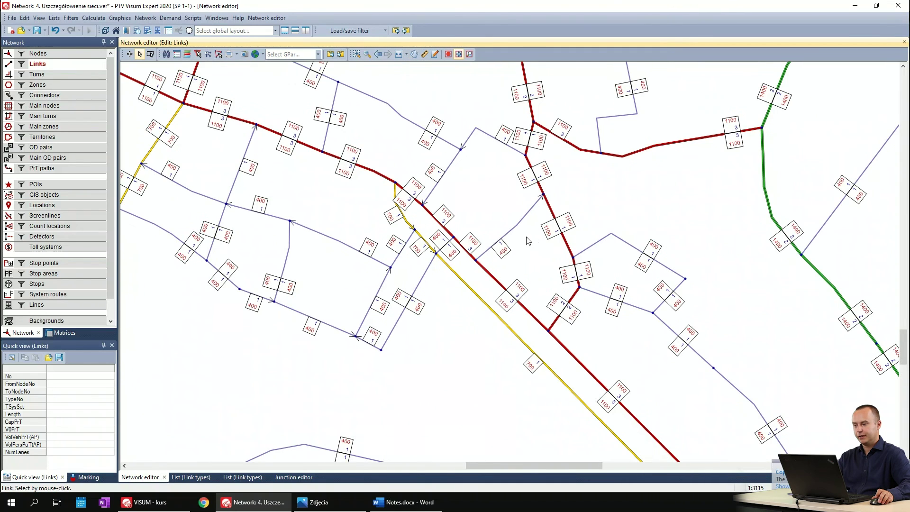
- Open multi-edit for the active links, choose Capacity PrT, and begin its allocation formula with [NUMLANES]*
{"action": "right_click", "coordinate": [40, 67]}
{"action": "left_click", "coordinate": [66, 129]}
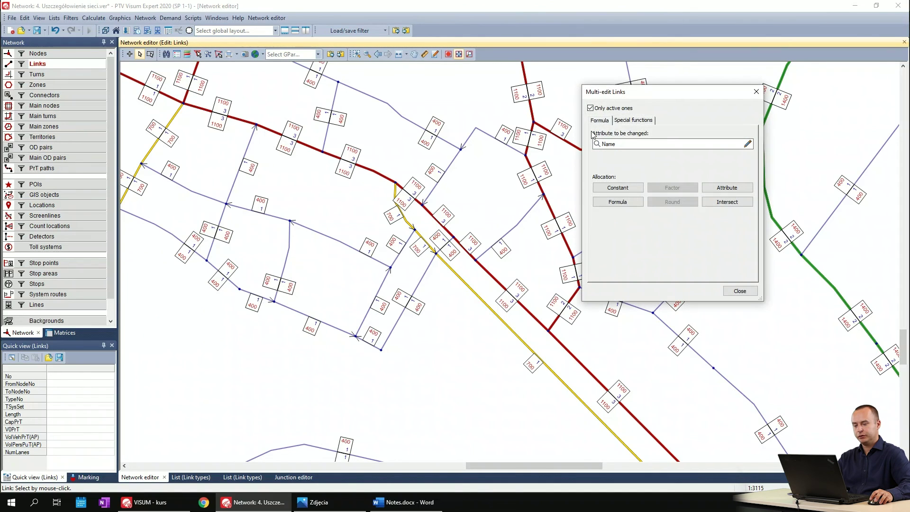
{"action": "left_click", "coordinate": [747, 144]}
{"action": "double_click", "coordinate": [371, 210]}
{"action": "left_click", "coordinate": [617, 202]}
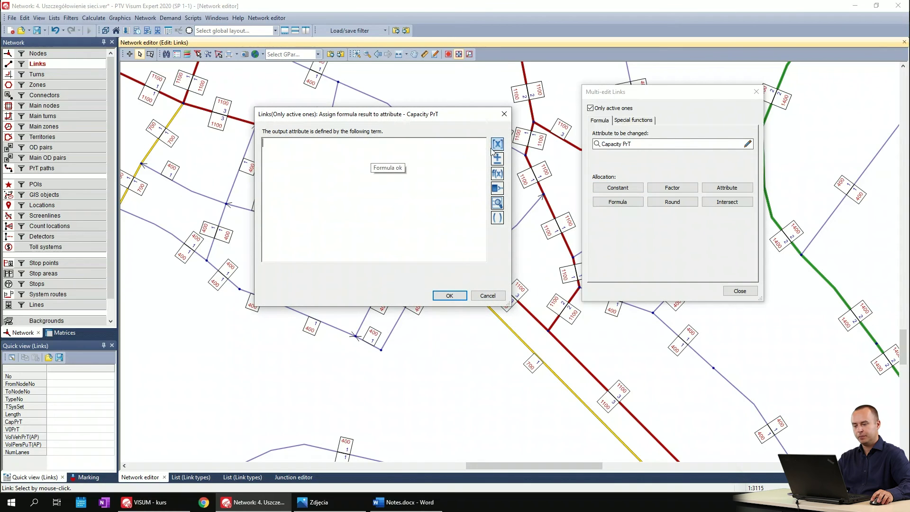
{"action": "left_click", "coordinate": [497, 143]}
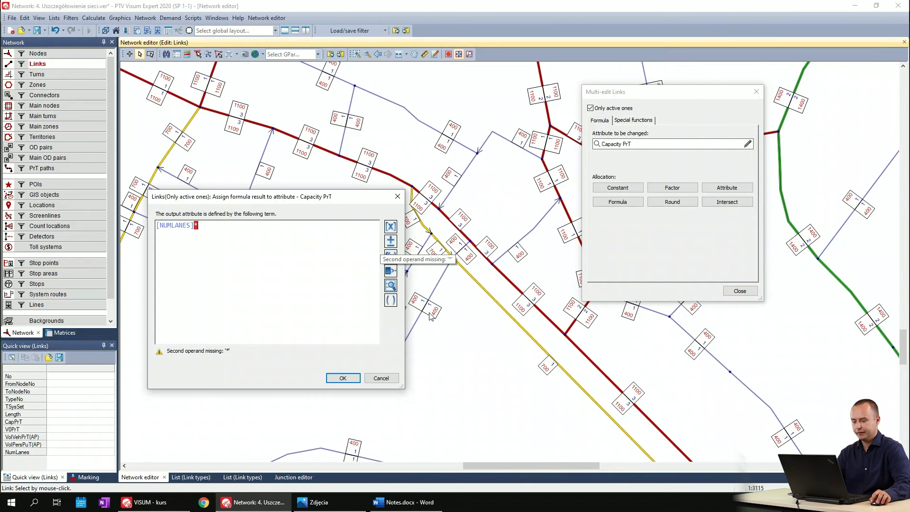
- Switch to the Notes.docx document in Word, duplicate the equation C = LP · C_def below itself, and shorten the copy's last term to C
{"action": "left_click", "coordinate": [406, 502]}
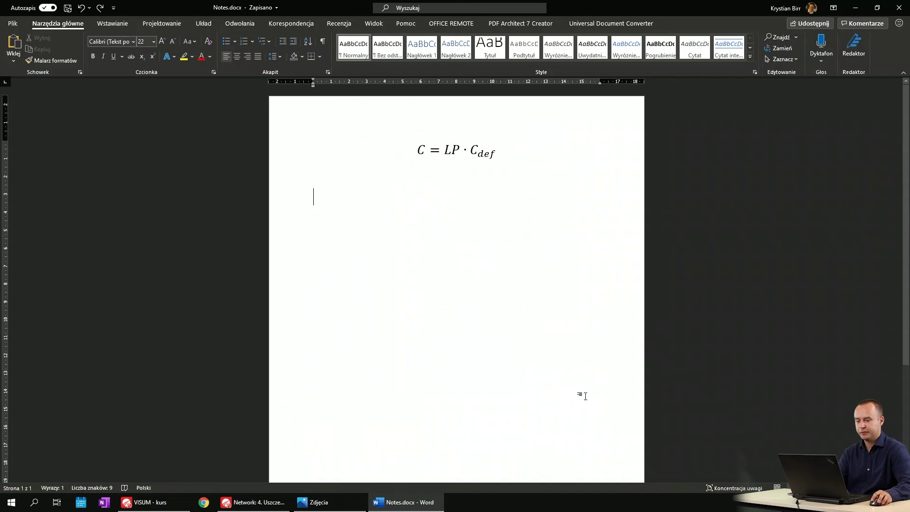
{"action": "key", "text": "ctrl+a"}
{"action": "key", "text": "ctrl+c"}
{"action": "left_click", "coordinate": [514, 190]}
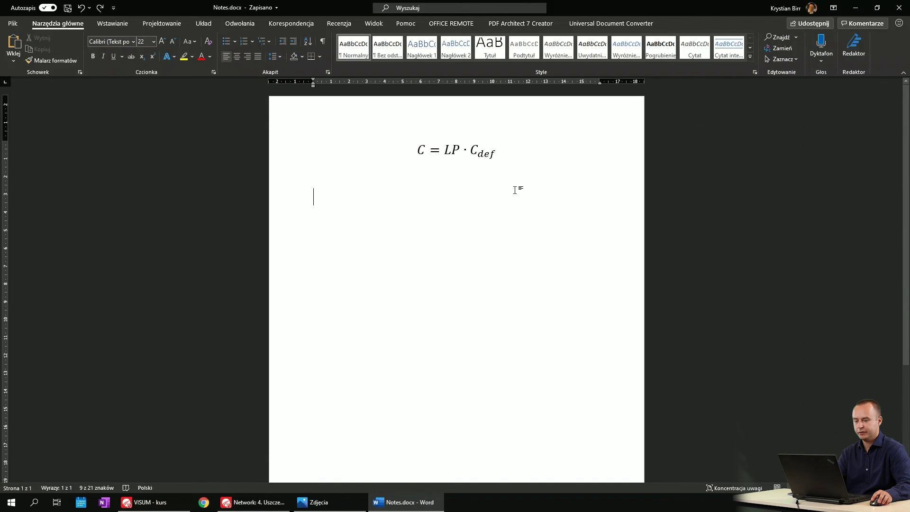
{"action": "key", "text": "ctrl+v"}
{"action": "left_click", "coordinate": [507, 200]}
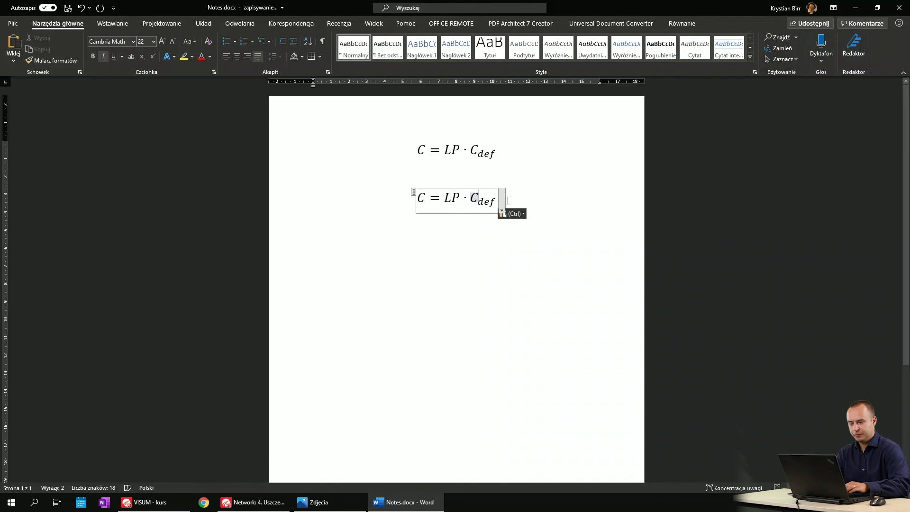
{"action": "key", "text": "BackSpace"}
{"action": "key", "text": "BackSpace"}
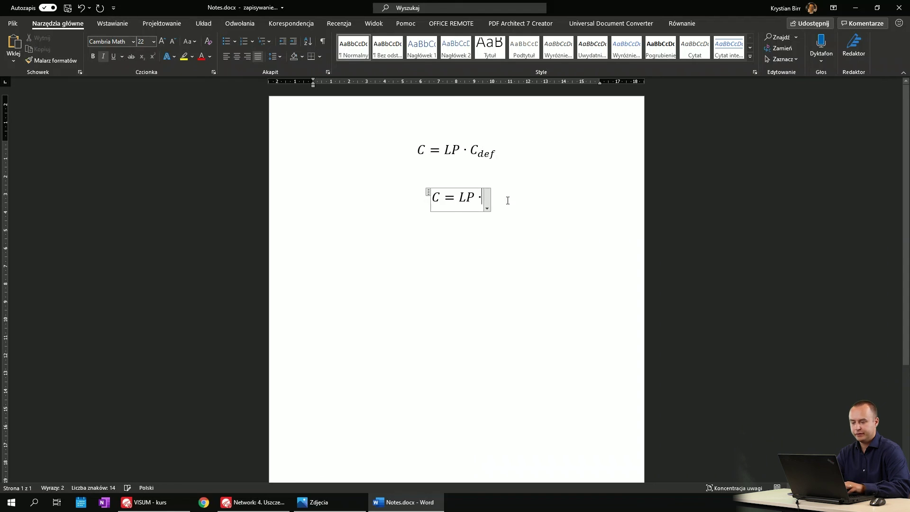
- Compare the C and LP terms of the shortened equation with the C_def term of the original equation
{"action": "left_click", "coordinate": [429, 197]}
{"action": "double_click", "coordinate": [430, 199]}
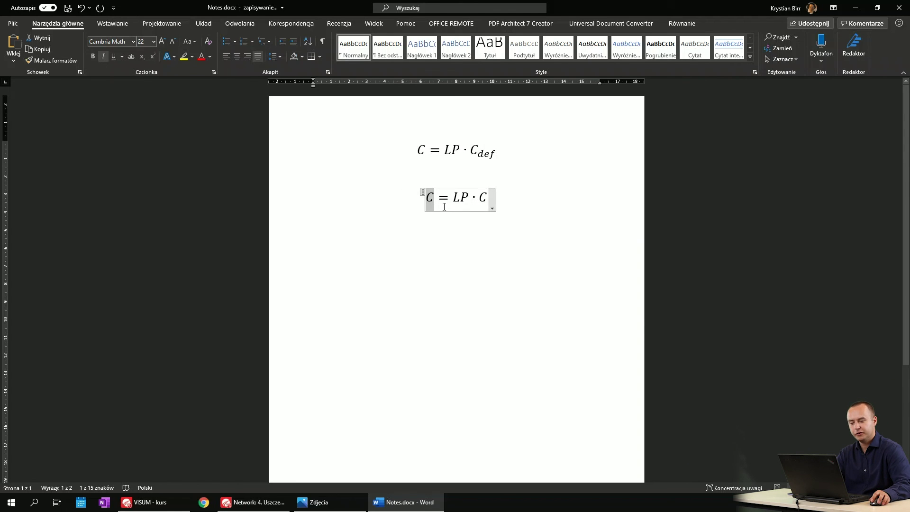
{"action": "double_click", "coordinate": [464, 197]}
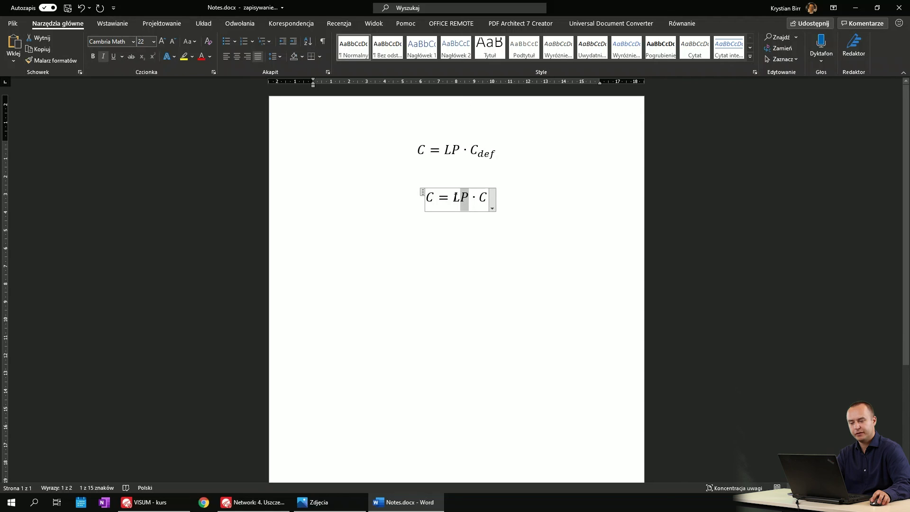
{"action": "double_click", "coordinate": [497, 151]}
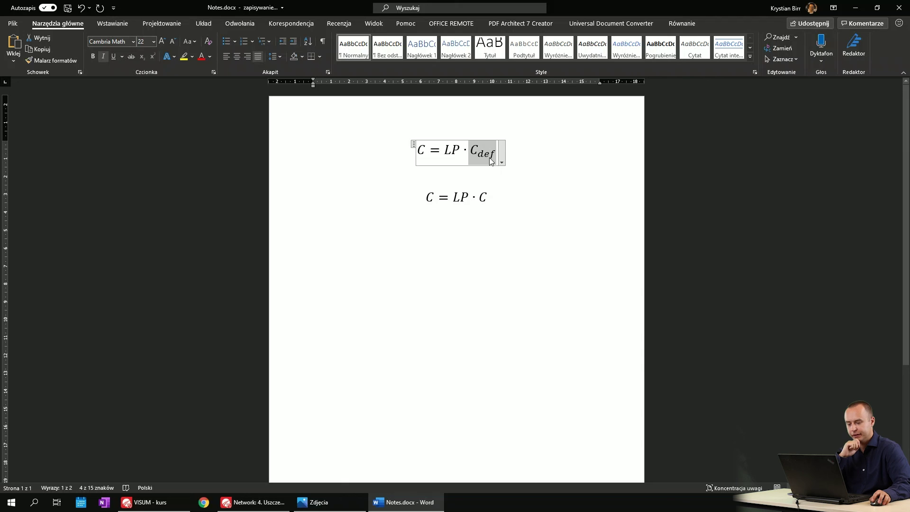
{"action": "mouse_move", "coordinate": [388, 502]}
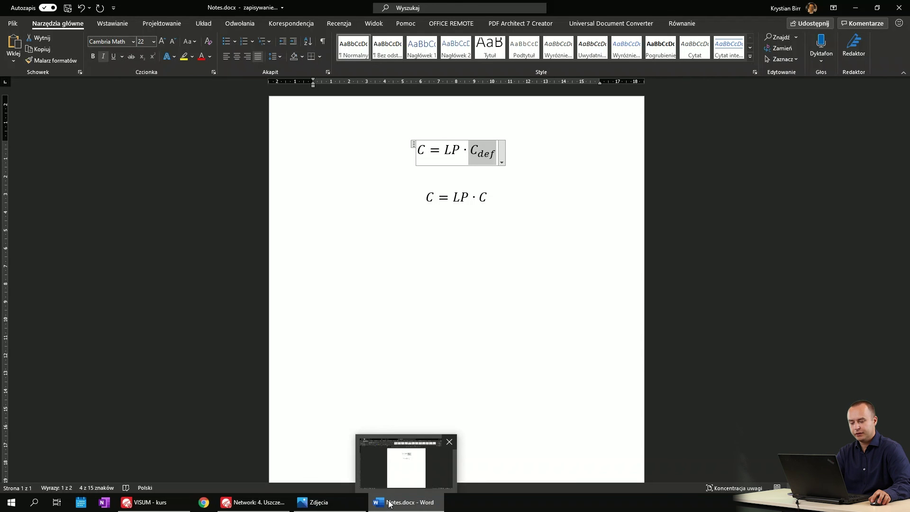
- Return to PTV Visum, complete the formula as [NUMLANES]*[LINKTYPE\CAPPRT], and apply it to the active links' Capacity PrT
{"action": "left_click", "coordinate": [396, 502]}
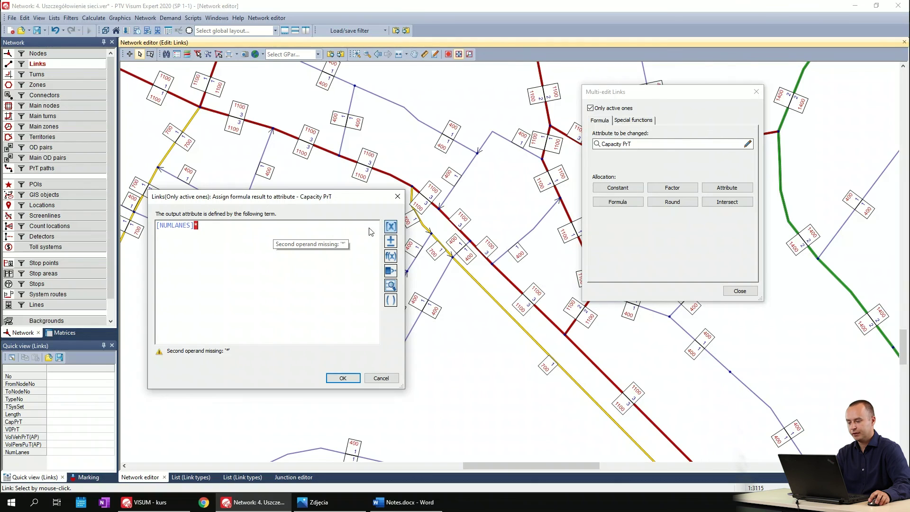
{"action": "left_click", "coordinate": [390, 226]}
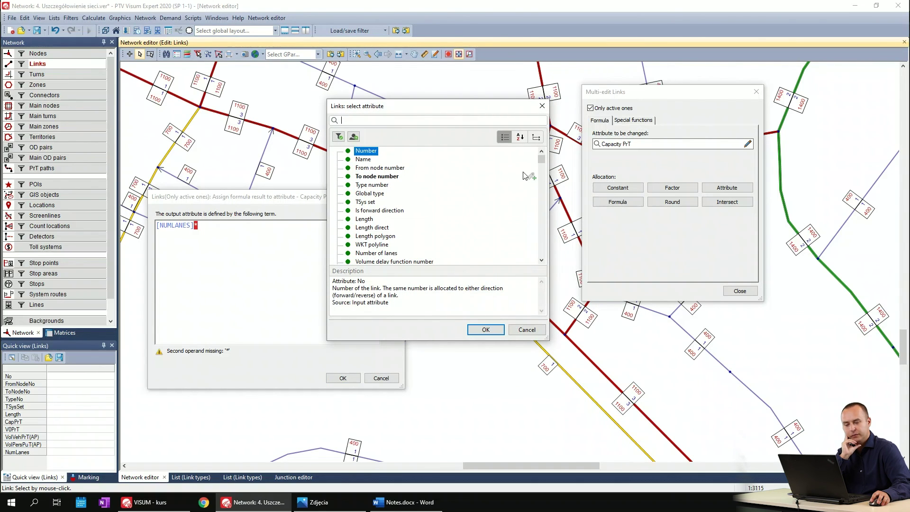
{"action": "left_click_drag", "start_coordinate": [541, 160], "coordinate": [540, 241]}
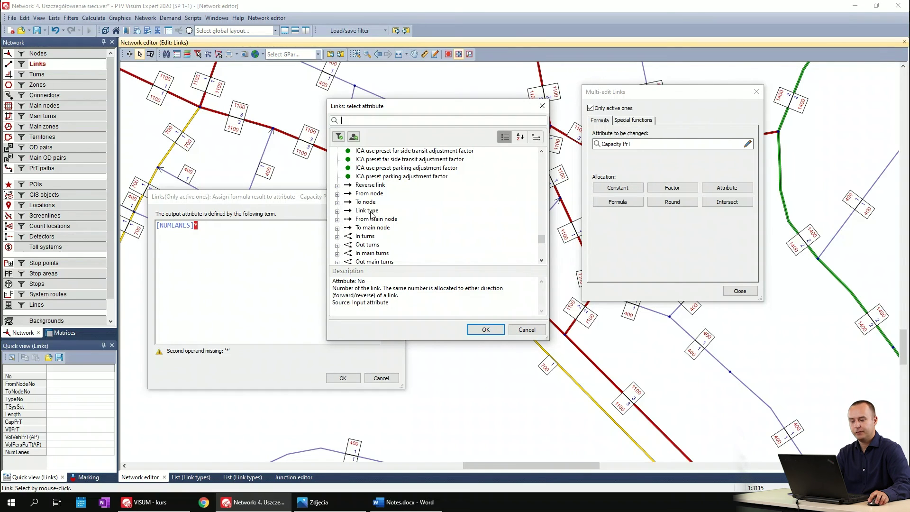
{"action": "left_click", "coordinate": [337, 211]}
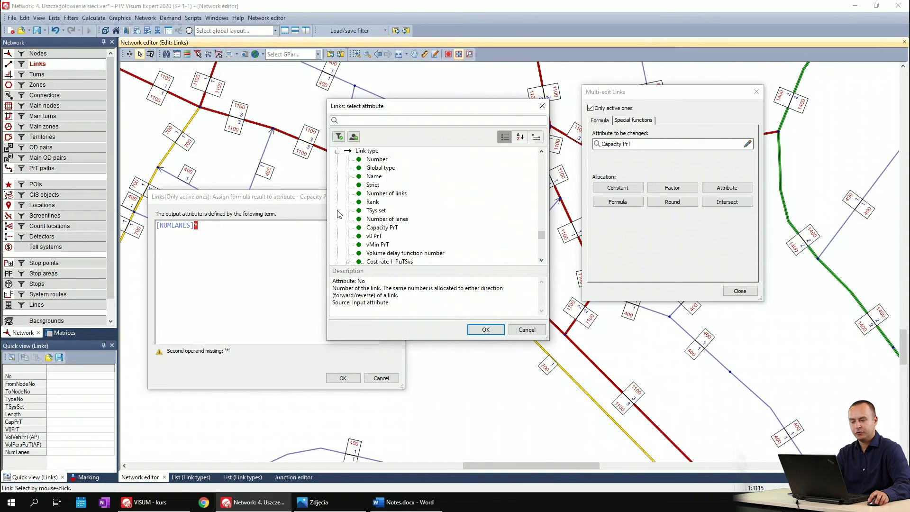
{"action": "left_click", "coordinate": [380, 228]}
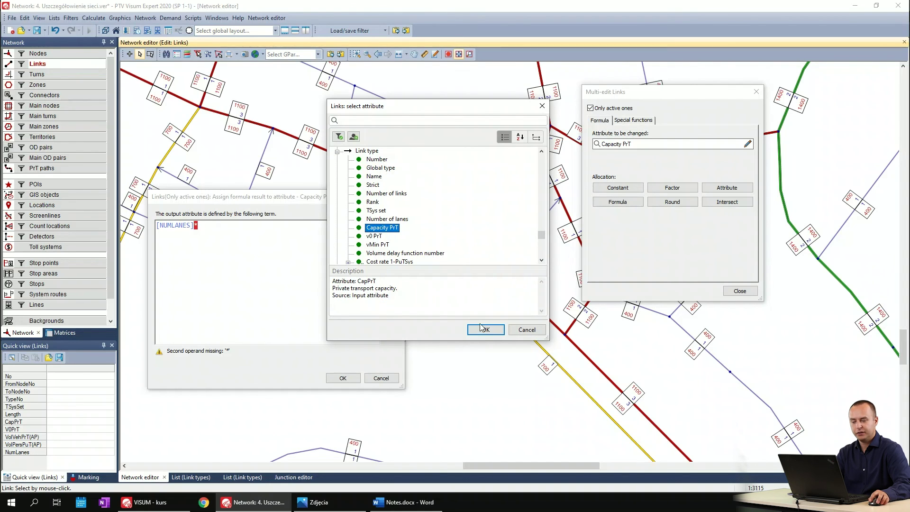
{"action": "scroll", "coordinate": [367, 189], "scroll_direction": "up", "scroll_amount": 1}
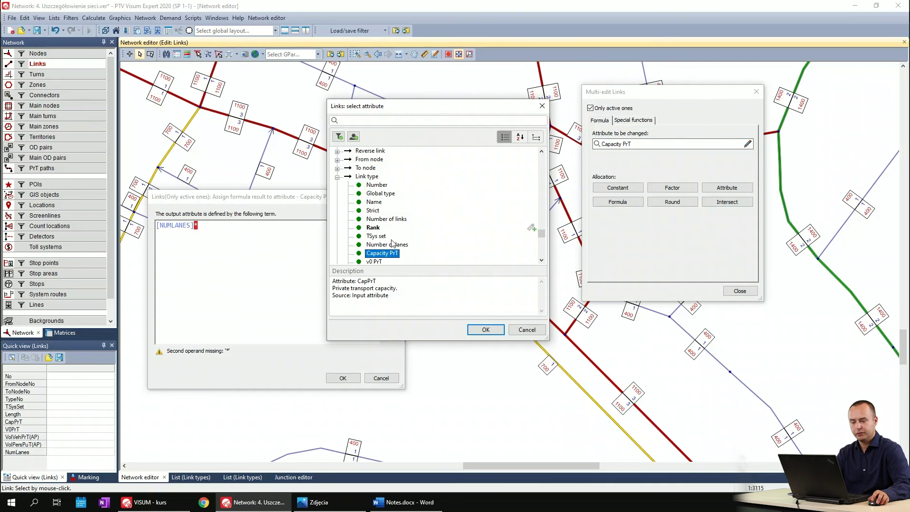
{"action": "scroll", "coordinate": [358, 189], "scroll_direction": "down", "scroll_amount": 1}
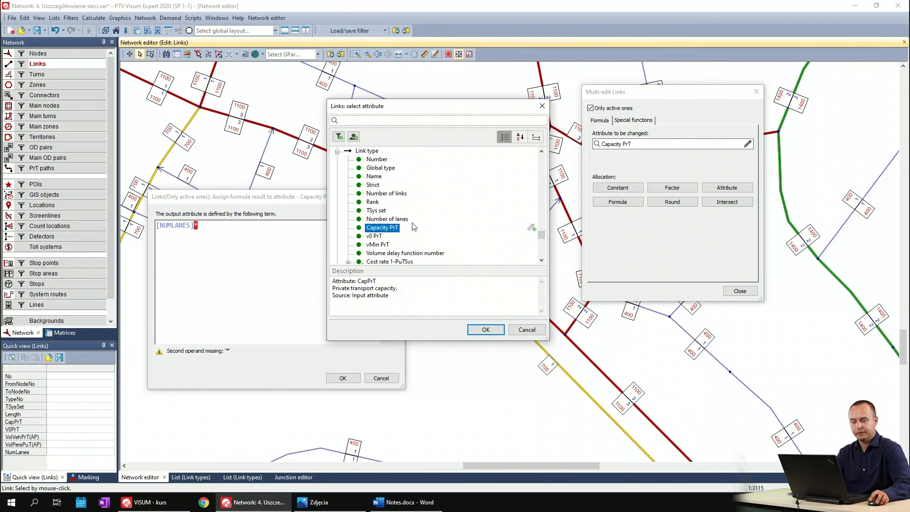
{"action": "left_click", "coordinate": [488, 329]}
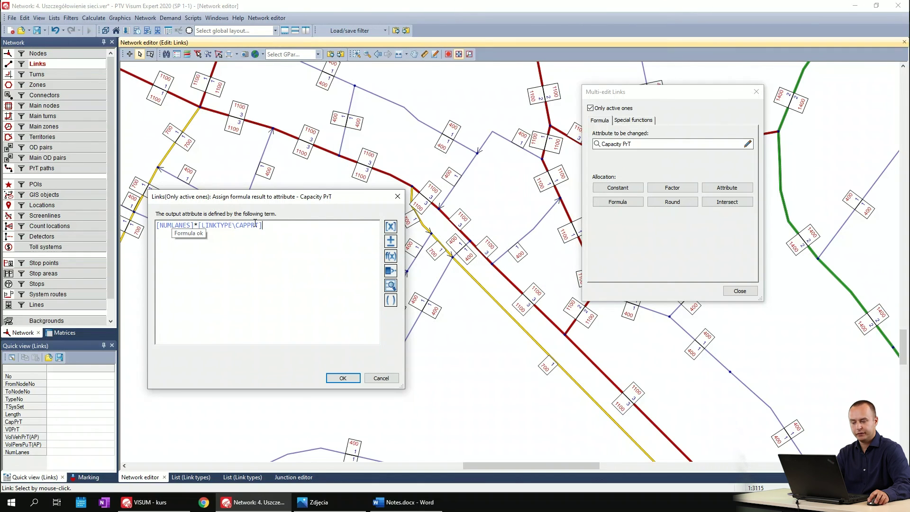
{"action": "left_click", "coordinate": [342, 378]}
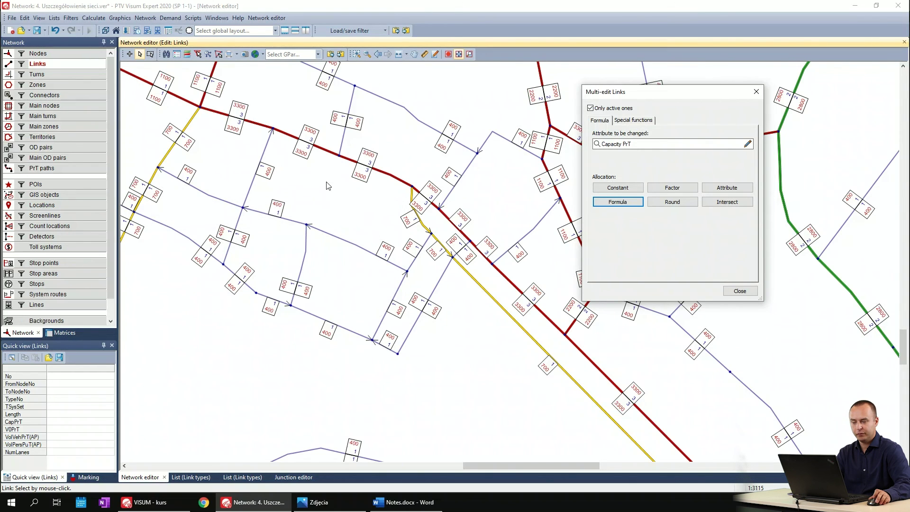
{"action": "left_click", "coordinate": [739, 291]}
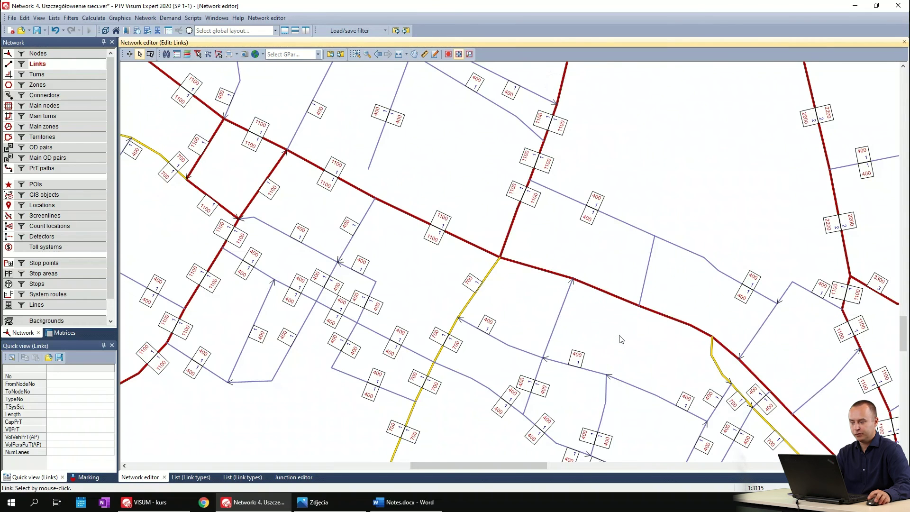
- Set the number of lanes to 3 in both directions on the red one-lane link just west of the three-lane road
{"action": "left_click", "coordinate": [461, 235]}
{"action": "left_click", "coordinate": [461, 245]}
{"action": "left_click", "coordinate": [93, 452]}
{"action": "type", "text": "3"}
{"action": "left_click", "coordinate": [396, 274]}
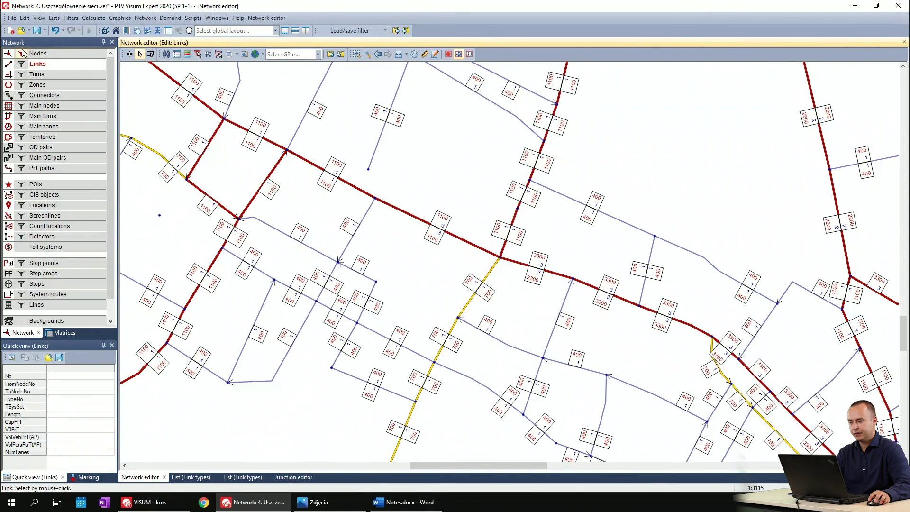
- Reopen multi-edit for the active links with Capacity PrT as the attribute to change, and start a formula allocation
{"action": "right_click", "coordinate": [38, 67]}
{"action": "left_click", "coordinate": [57, 125]}
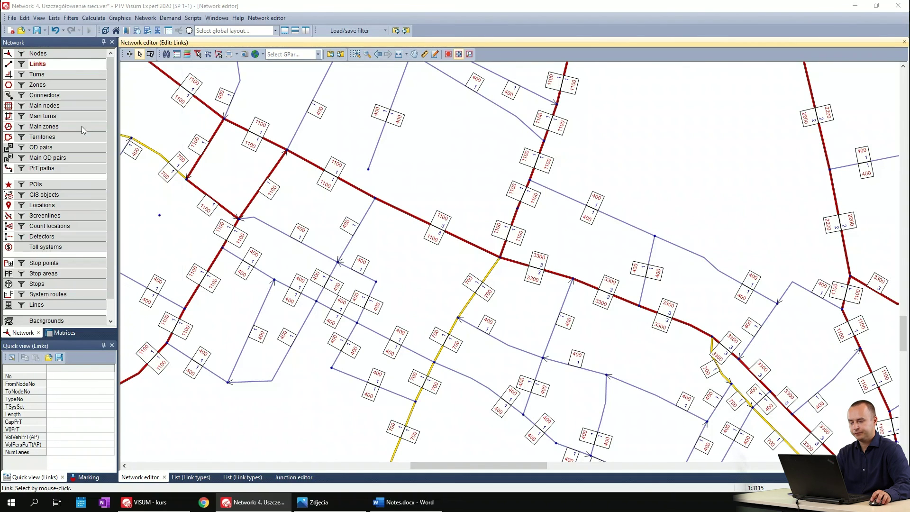
{"action": "left_click", "coordinate": [748, 145]}
{"action": "left_click", "coordinate": [381, 211]}
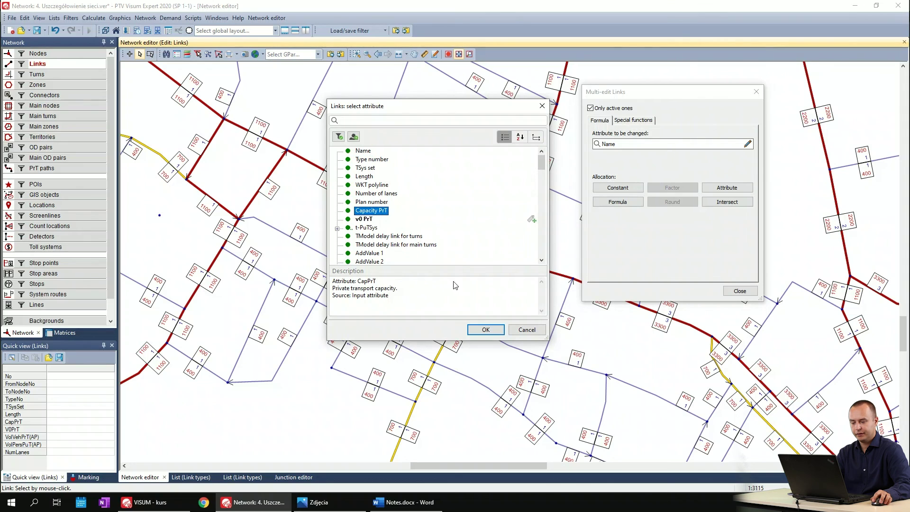
{"action": "left_click", "coordinate": [486, 330]}
{"action": "left_click", "coordinate": [617, 201]}
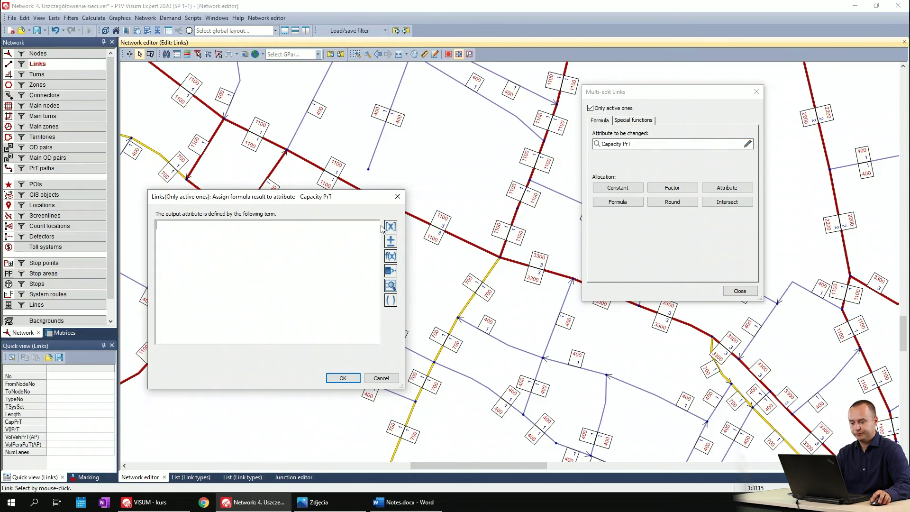
- Build the formula [NUMLANES]*[LINKTYPE\CAPPRT] using the link type's Capacity PrT, apply it to the active links, and close the multi-edit
{"action": "left_click", "coordinate": [391, 226]}
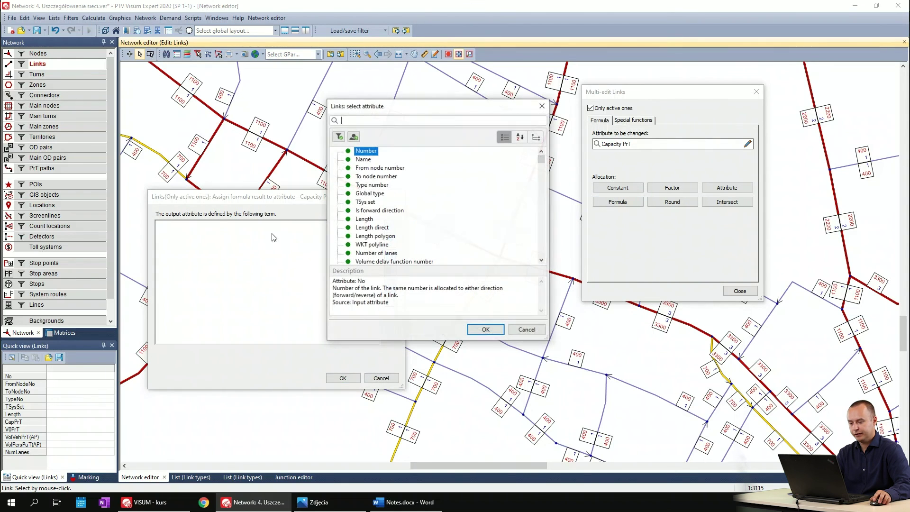
{"action": "double_click", "coordinate": [391, 253]}
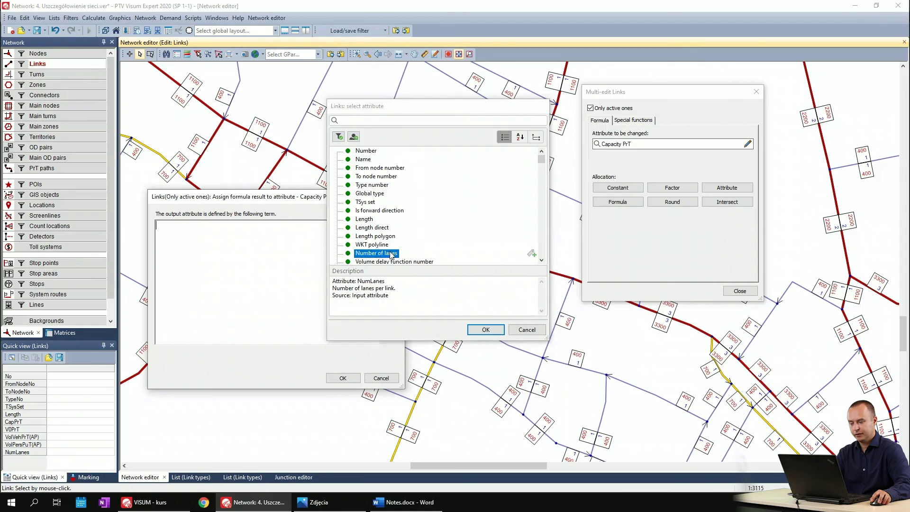
{"action": "type", "text": "*"}
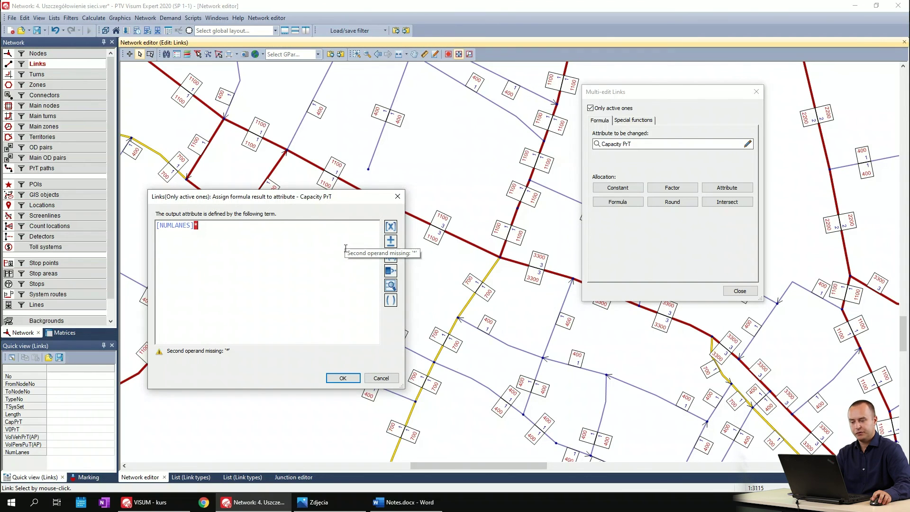
{"action": "left_click", "coordinate": [388, 228]}
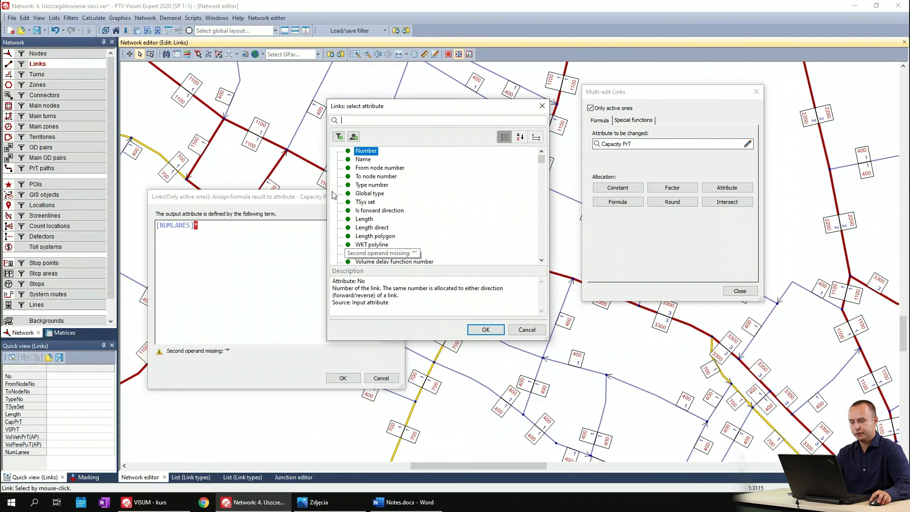
{"action": "left_click_drag", "start_coordinate": [543, 160], "coordinate": [542, 244]}
{"action": "left_click", "coordinate": [337, 177]}
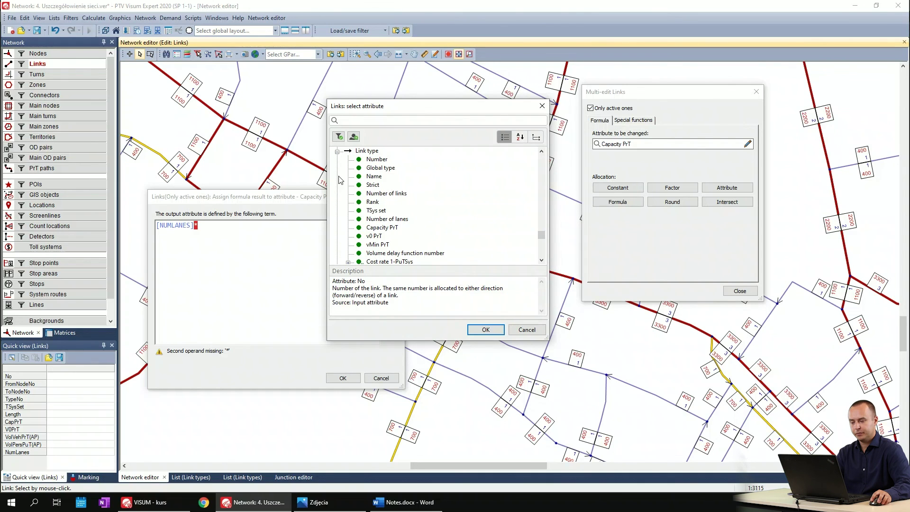
{"action": "left_click", "coordinate": [386, 194]}
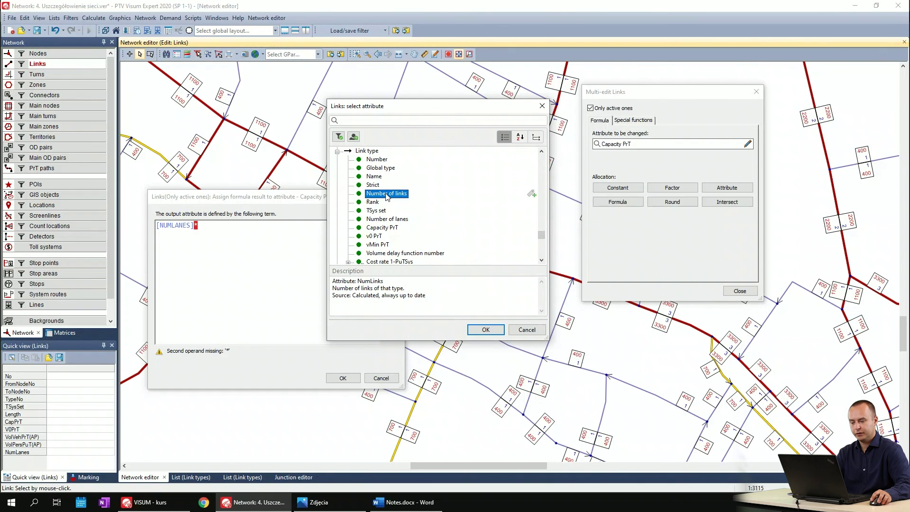
{"action": "left_click", "coordinate": [388, 228]}
{"action": "left_click", "coordinate": [484, 328]}
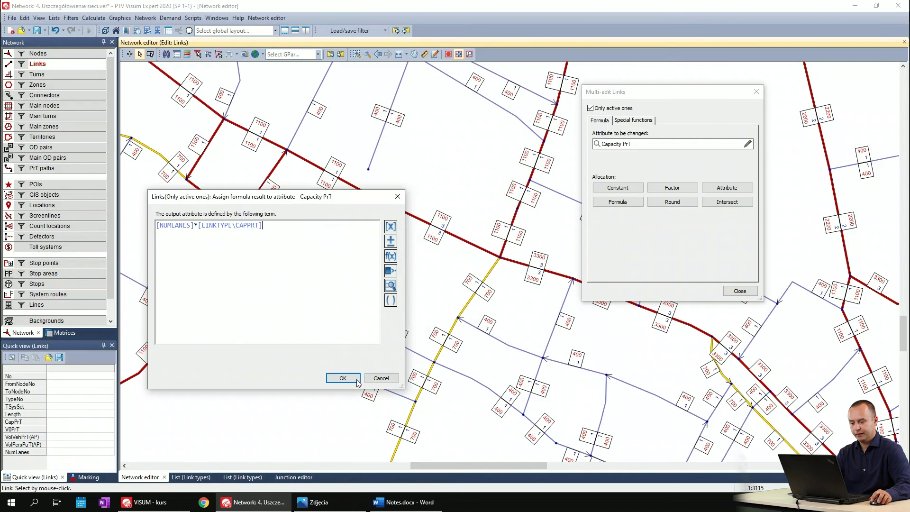
{"action": "left_click", "coordinate": [350, 381]}
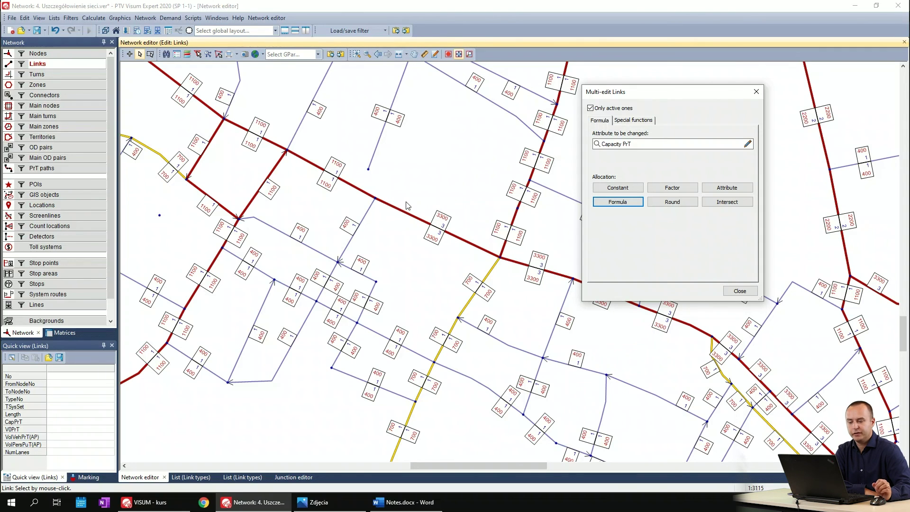
{"action": "left_click", "coordinate": [740, 291]}
- Set 3 lanes and a Capacity PrT of 3300 in both directions on the next red one-lane link to the west
{"action": "left_click", "coordinate": [338, 185]}
{"action": "double_click", "coordinate": [338, 184]}
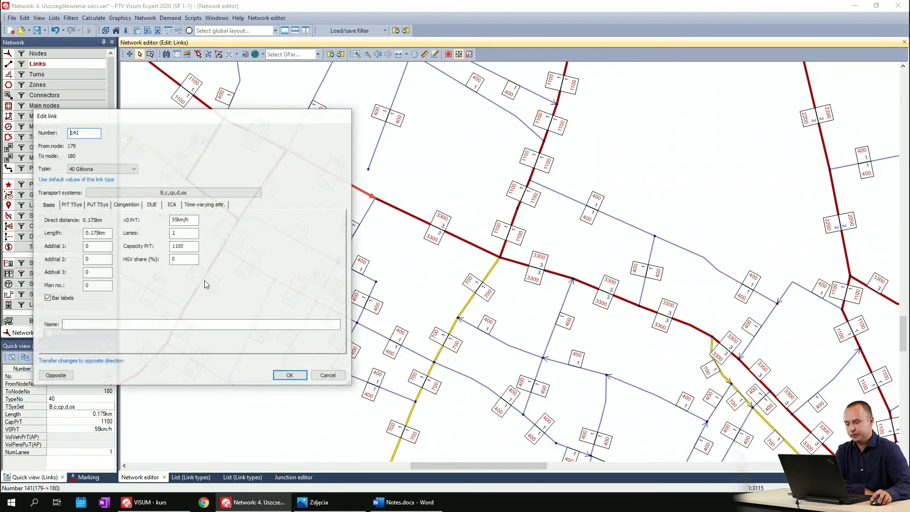
{"action": "left_click_drag", "start_coordinate": [178, 246], "coordinate": [154, 249]}
{"action": "type", "text": "11"}
{"action": "left_click", "coordinate": [55, 375]}
{"action": "double_click", "coordinate": [182, 246]}
{"action": "key", "text": "BackSpace"}
{"action": "type", "text": "3300"}
{"action": "key", "text": "shift+Tab"}
{"action": "type", "text": "3"}
{"action": "left_click", "coordinate": [55, 375]}
{"action": "type", "text": "3"}
{"action": "key", "text": "Return"}
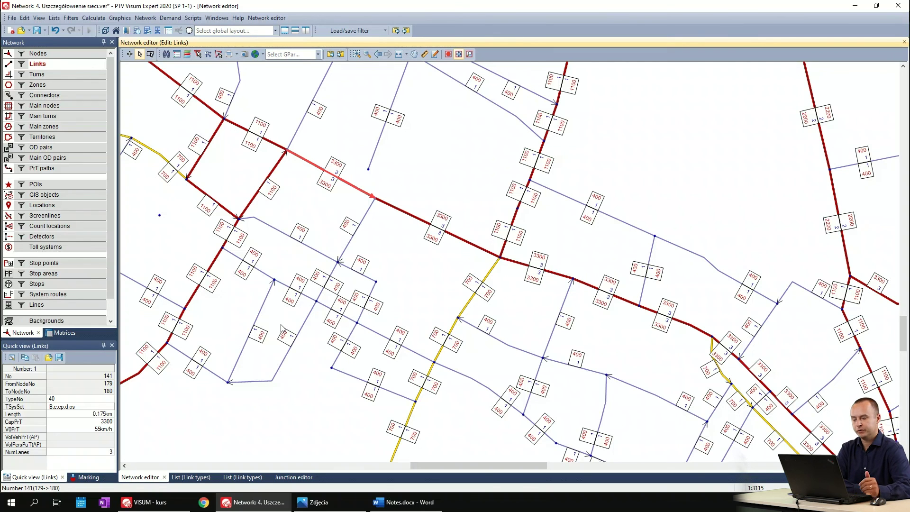
- Clear the link selection and examine the lane counts and capacities labelled on the links across the road network
{"action": "left_click", "coordinate": [450, 190]}
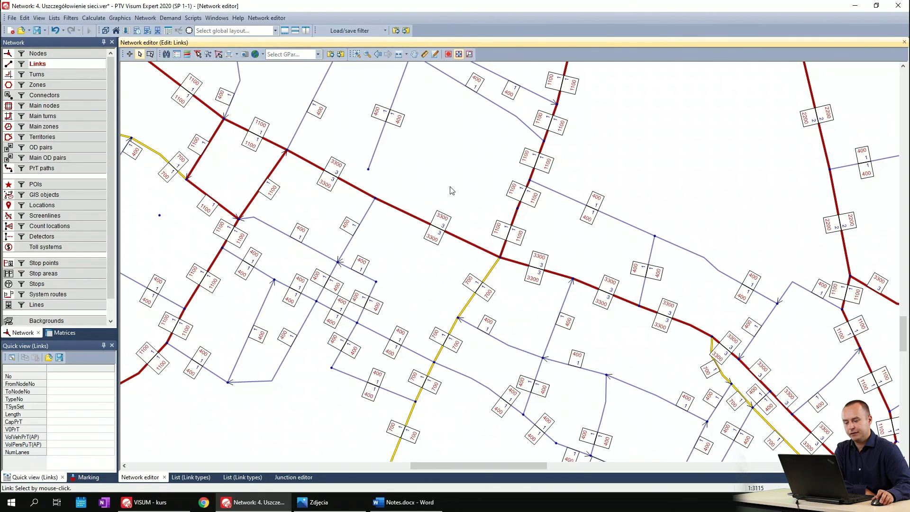
{"action": "scroll", "coordinate": [433, 251], "scroll_direction": "down", "scroll_amount": 5}
{"action": "scroll", "coordinate": [435, 251], "scroll_direction": "up", "scroll_amount": 5}
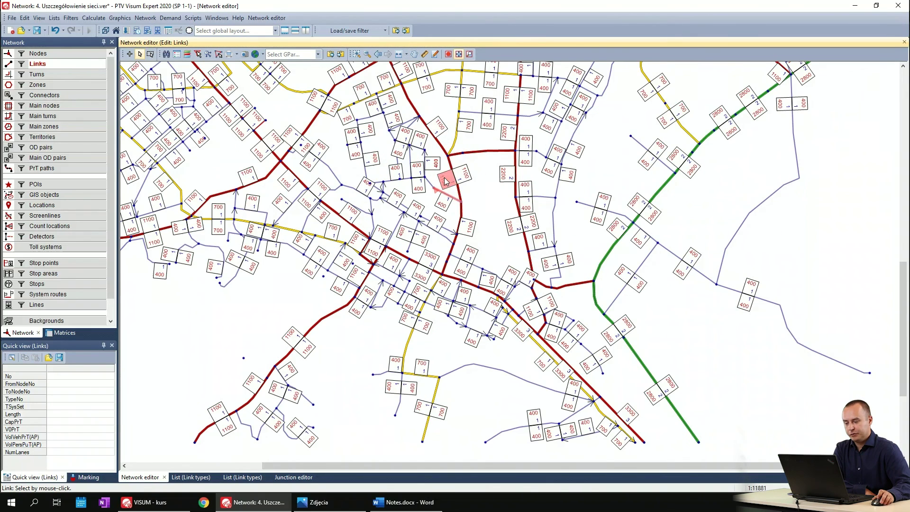
{"action": "left_click_drag", "start_coordinate": [477, 185], "coordinate": [479, 228]}
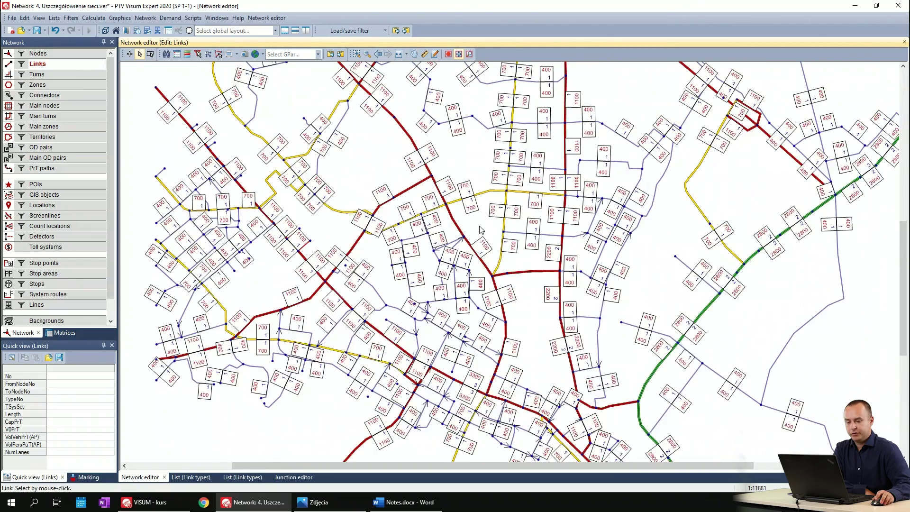
{"action": "scroll", "coordinate": [481, 225], "scroll_direction": "down", "scroll_amount": 2}
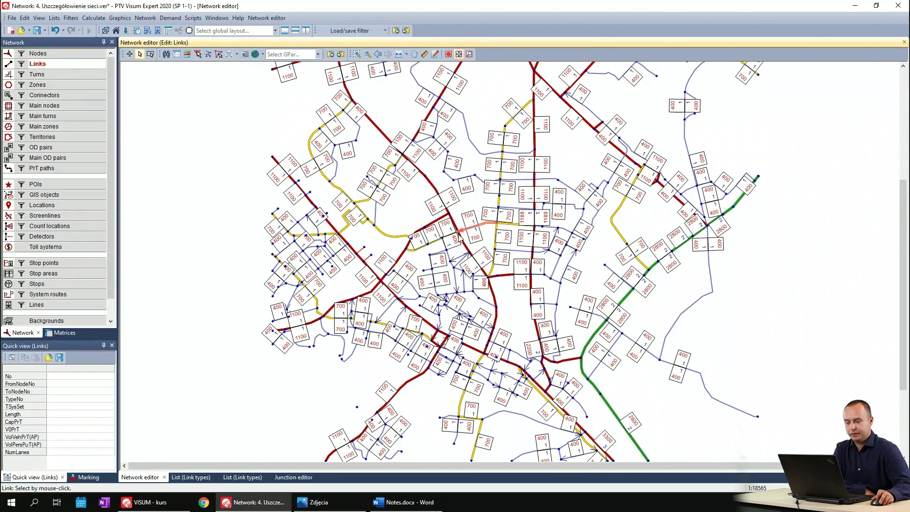
{"action": "scroll", "coordinate": [393, 280], "scroll_direction": "up", "scroll_amount": 4}
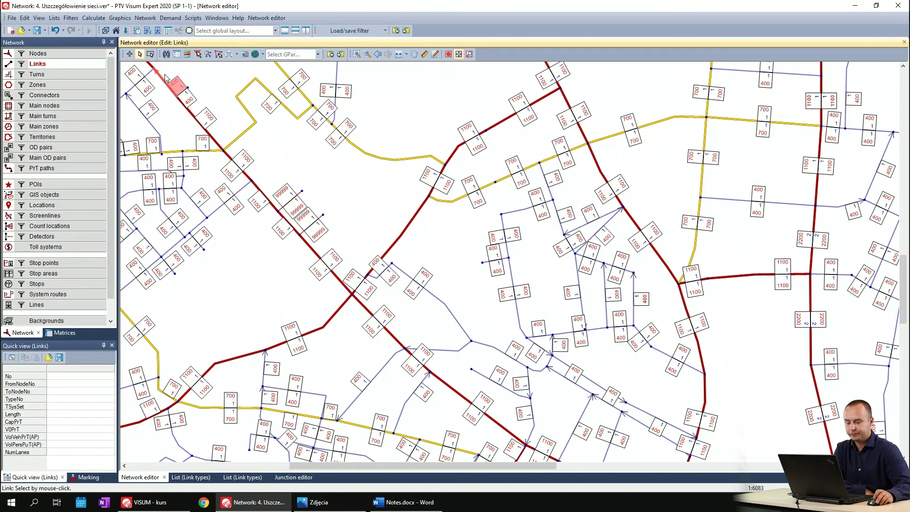
{"action": "left_click_drag", "start_coordinate": [331, 179], "coordinate": [409, 170]}
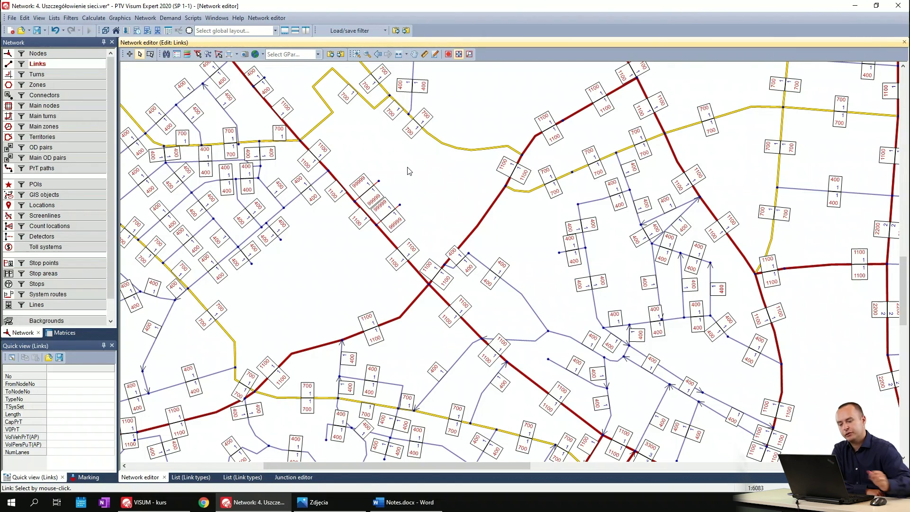
{"action": "left_click_drag", "start_coordinate": [516, 263], "coordinate": [480, 155]}
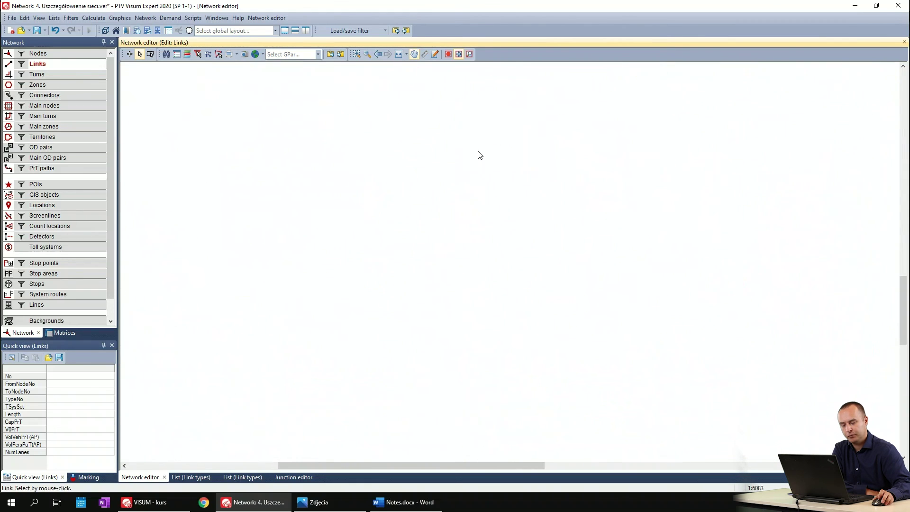
{"action": "left_click_drag", "start_coordinate": [654, 277], "coordinate": [547, 223]}
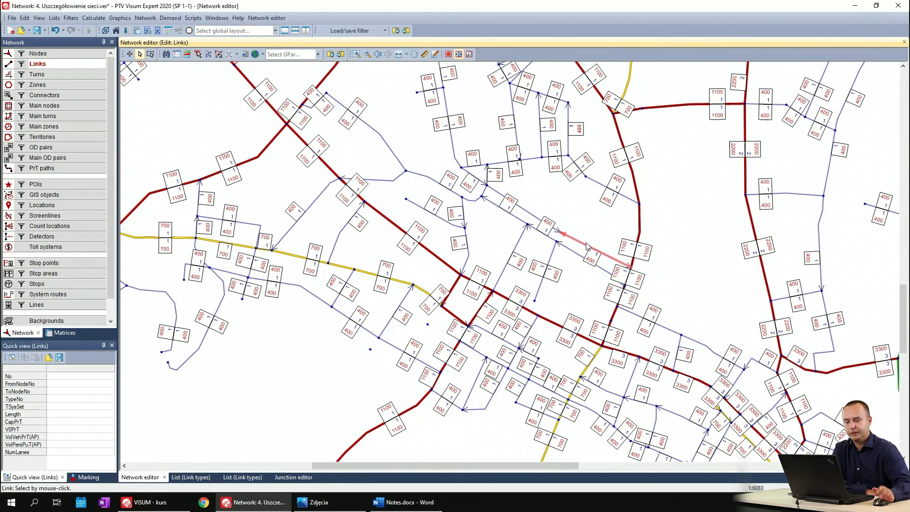
{"action": "left_click_drag", "start_coordinate": [586, 236], "coordinate": [477, 194]}
{"action": "scroll", "coordinate": [477, 195], "scroll_direction": "up", "scroll_amount": 2}
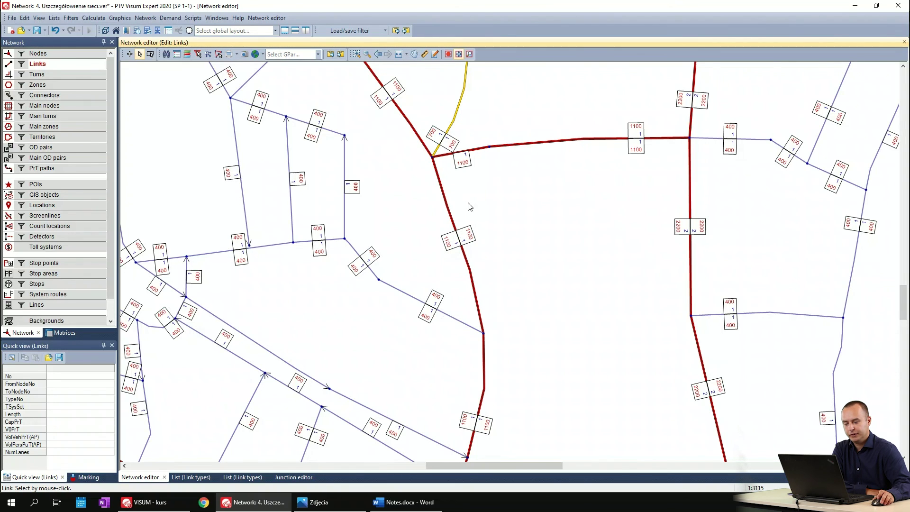
{"action": "scroll", "coordinate": [470, 206], "scroll_direction": "left", "scroll_amount": 1}
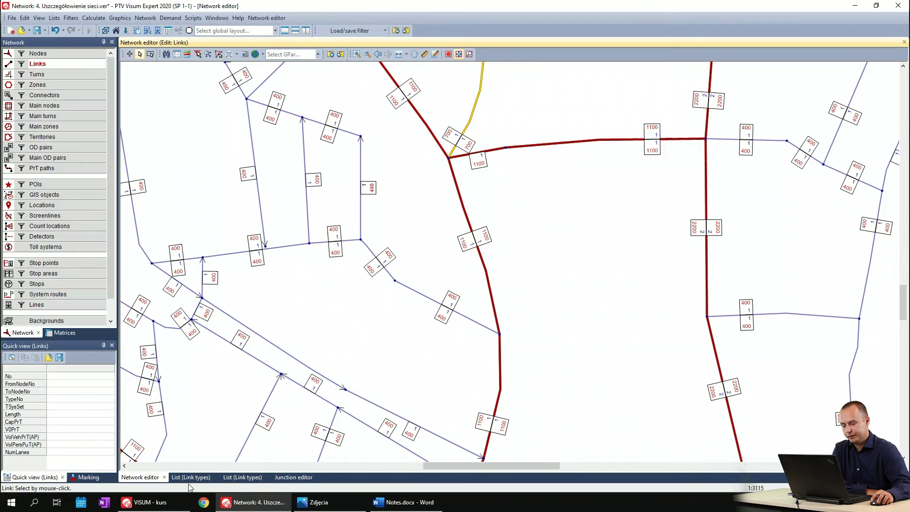
- Switch to Chrome and open the bookmarked Google Maps page
{"action": "left_click", "coordinate": [160, 507]}
{"action": "left_click", "coordinate": [203, 502]}
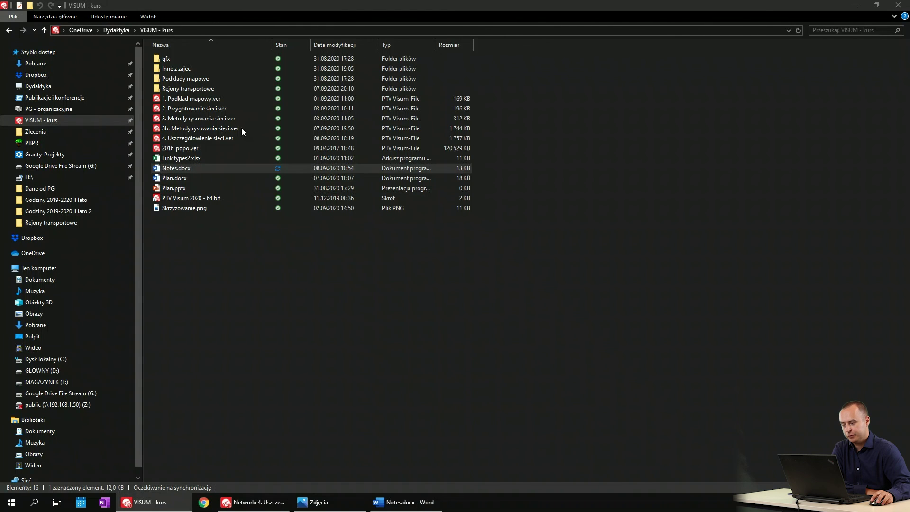
{"action": "left_click", "coordinate": [83, 39]}
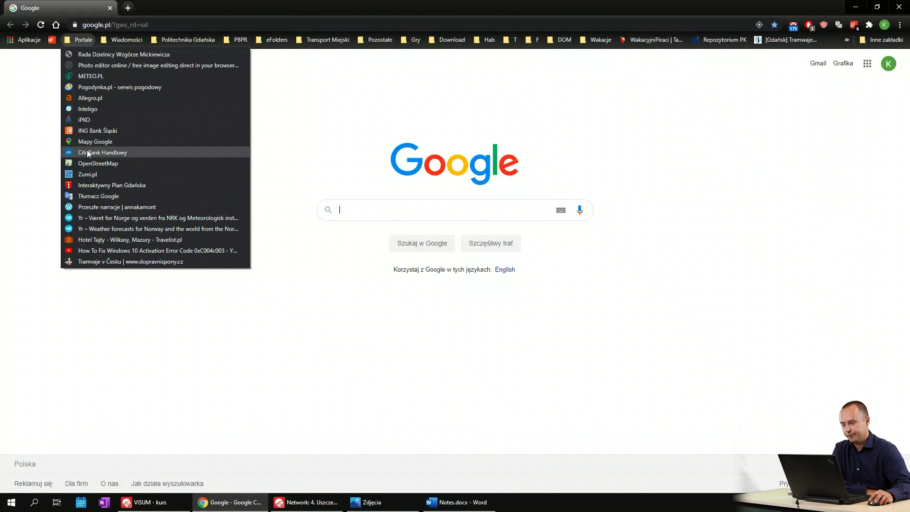
{"action": "left_click", "coordinate": [90, 142]}
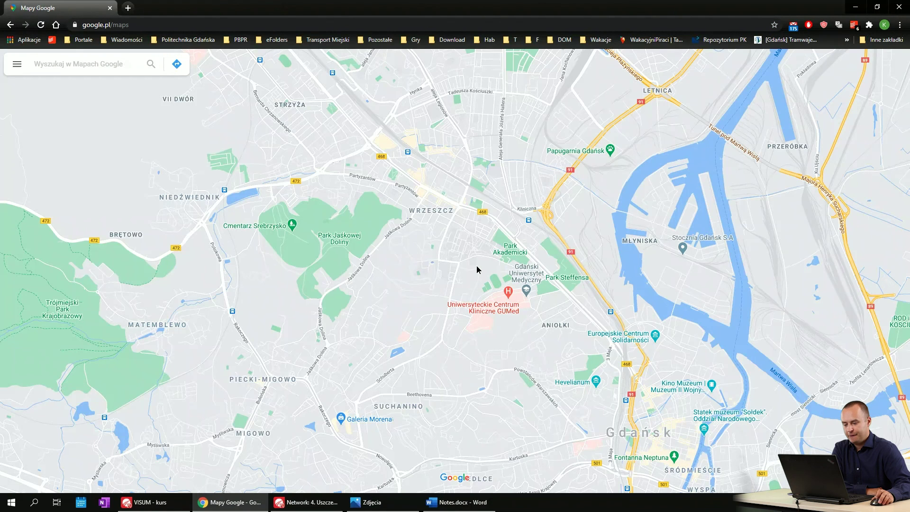
- Find Stanisława Wyspiańskiego street south of the roundabout at Adama Mickiewicza in Google Maps and show it in close-up satellite view
{"action": "left_click_drag", "start_coordinate": [477, 269], "coordinate": [379, 227]}
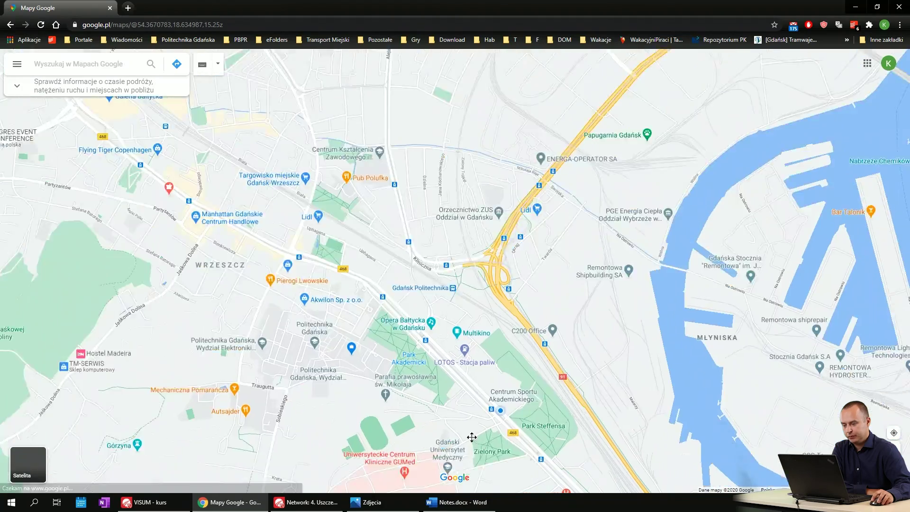
{"action": "left_click_drag", "start_coordinate": [471, 437], "coordinate": [501, 482]}
{"action": "left_click_drag", "start_coordinate": [345, 171], "coordinate": [390, 221]}
{"action": "scroll", "coordinate": [389, 223], "scroll_direction": "up", "scroll_amount": 3}
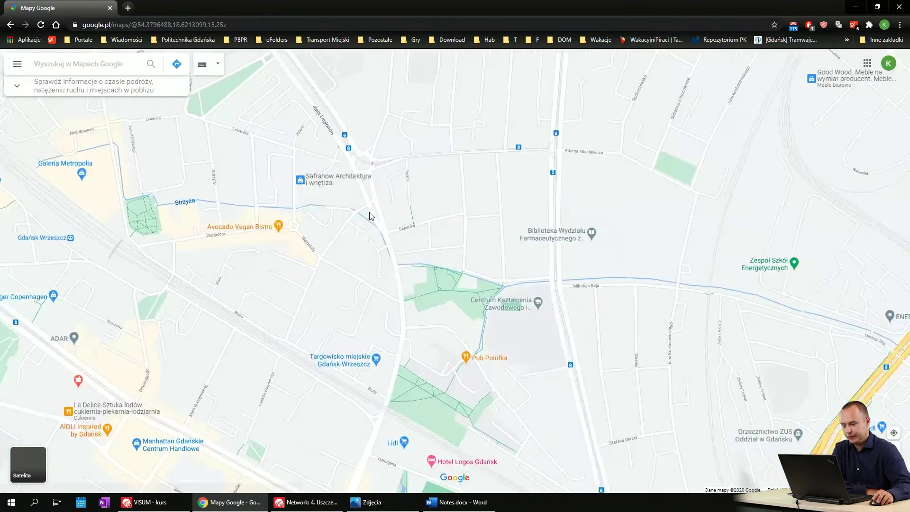
{"action": "scroll", "coordinate": [371, 216], "scroll_direction": "up", "scroll_amount": 4}
{"action": "left_click", "coordinate": [28, 463]}
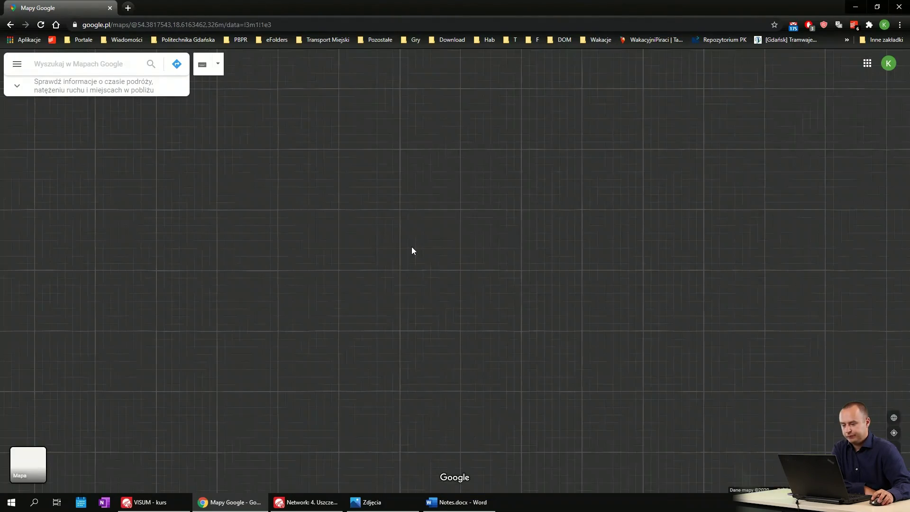
{"action": "left_click", "coordinate": [23, 468]}
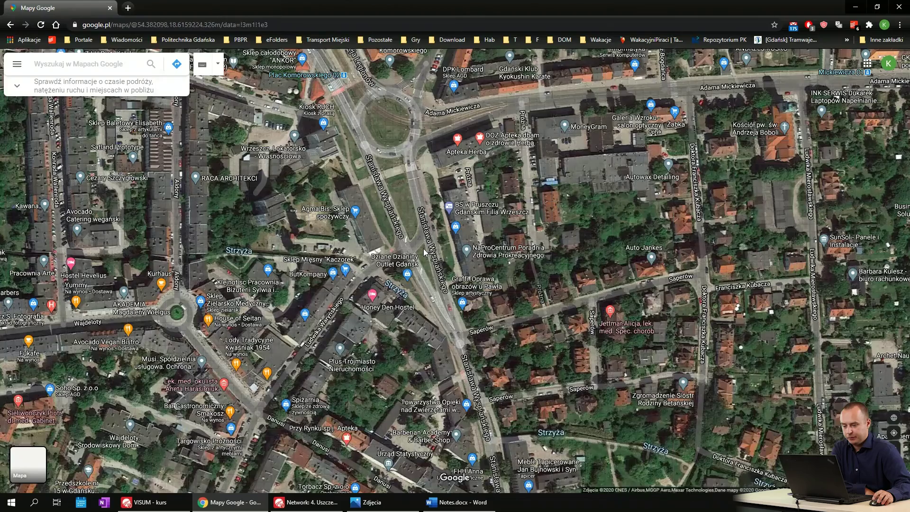
{"action": "scroll", "coordinate": [423, 249], "scroll_direction": "up", "scroll_amount": 2}
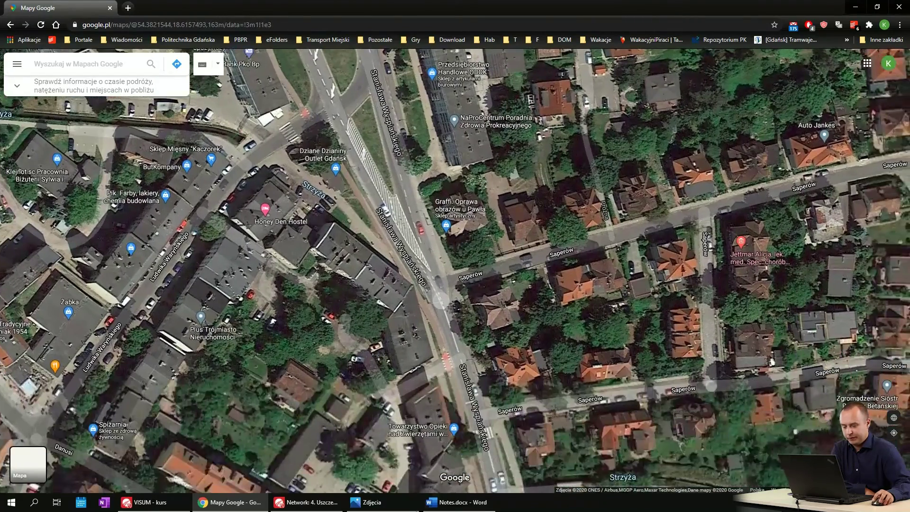
- Inspect the lane layout of Stanisława Wyspiańskiego street on the satellite imagery southwards past Saperów towards Danusi street
{"action": "left_click", "coordinate": [281, 503]}
{"action": "left_click", "coordinate": [287, 506]}
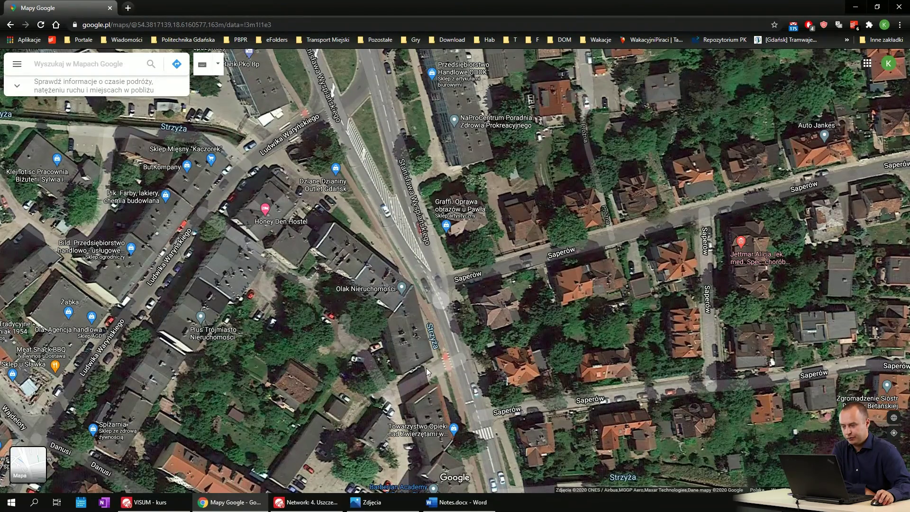
{"action": "scroll", "coordinate": [425, 368], "scroll_direction": "down", "scroll_amount": 2}
{"action": "left_click_drag", "start_coordinate": [431, 336], "coordinate": [410, 209]}
{"action": "scroll", "coordinate": [475, 352], "scroll_direction": "down", "scroll_amount": 1}
{"action": "left_click_drag", "start_coordinate": [475, 352], "coordinate": [476, 366]}
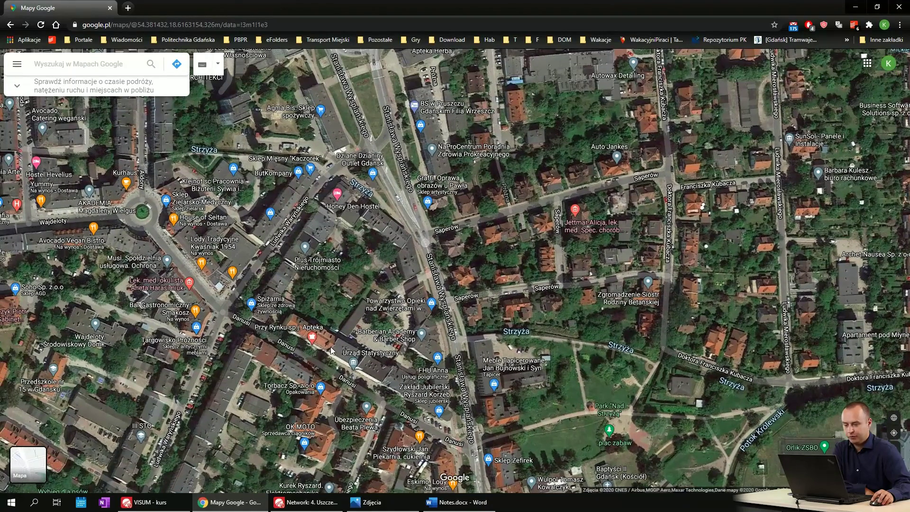
- Switch back to PTV Visum and show the background street map beneath the network
{"action": "left_click", "coordinate": [305, 502]}
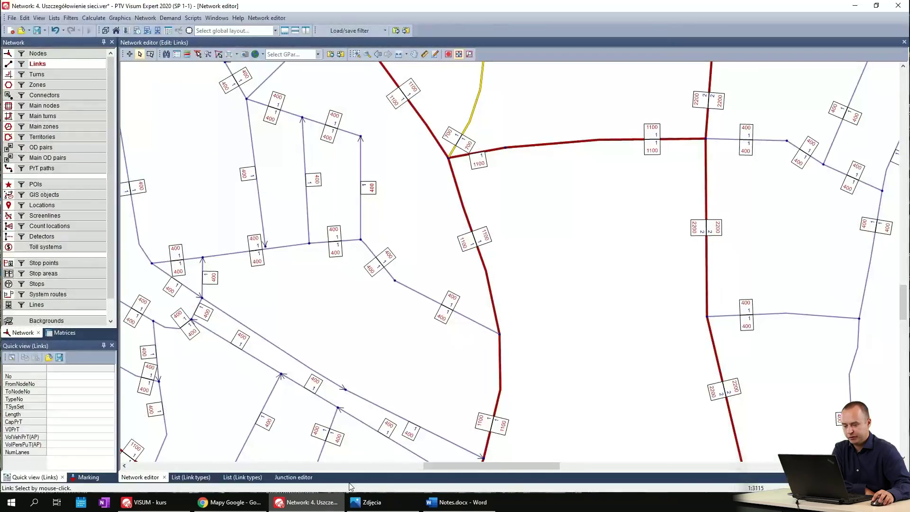
{"action": "scroll", "coordinate": [22, 310], "scroll_direction": "down", "scroll_amount": 1}
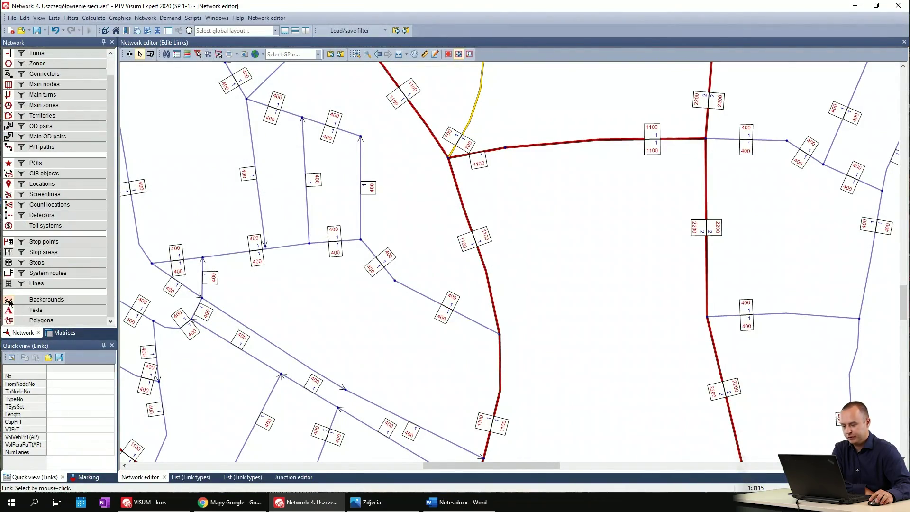
{"action": "left_click", "coordinate": [8, 300]}
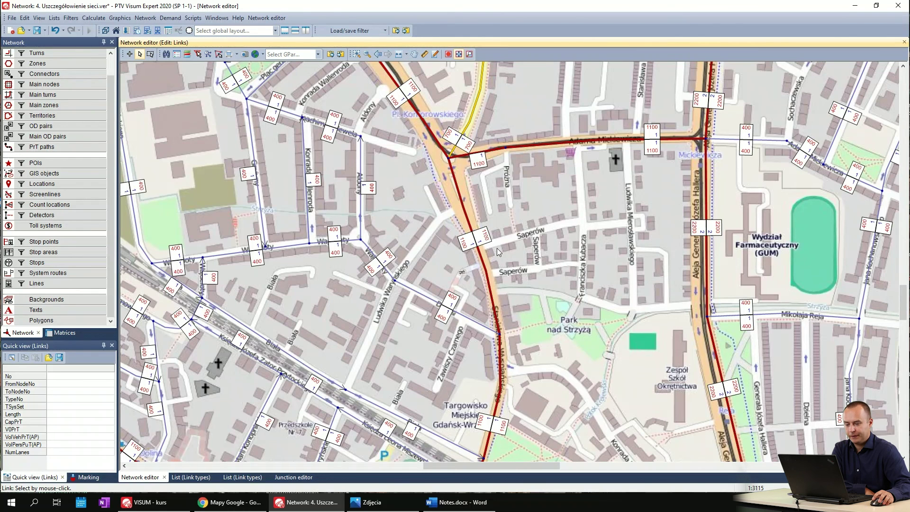
- Select the Stanisława Wyspiańskiego link running south from Pl. Komorowskiego and examine it against the background map
{"action": "left_click_drag", "start_coordinate": [481, 197], "coordinate": [464, 231]}
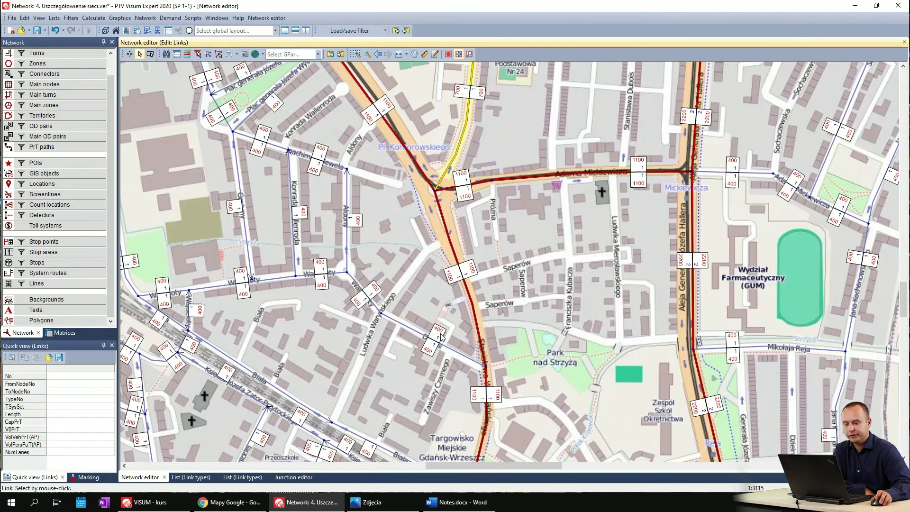
{"action": "scroll", "coordinate": [456, 263], "scroll_direction": "up", "scroll_amount": 2}
{"action": "left_click", "coordinate": [461, 284]}
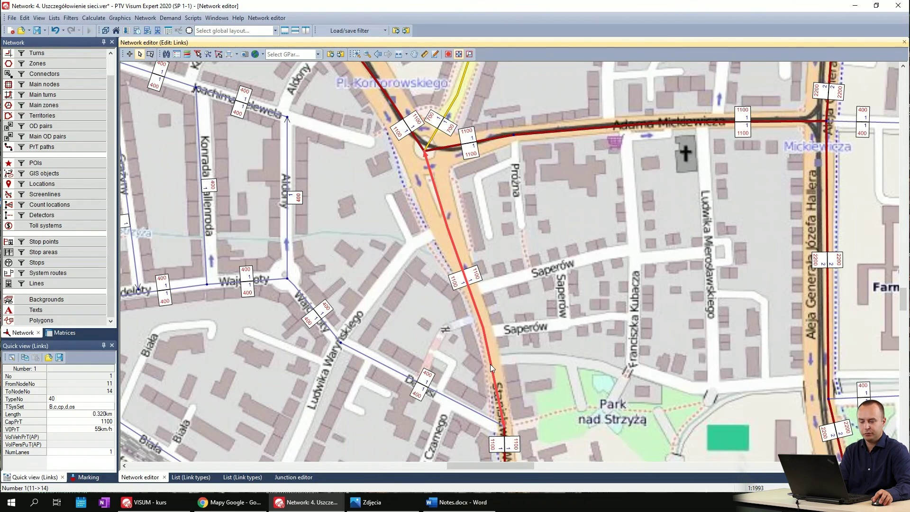
{"action": "left_click_drag", "start_coordinate": [535, 326], "coordinate": [538, 327]}
{"action": "left_click_drag", "start_coordinate": [539, 288], "coordinate": [513, 260]}
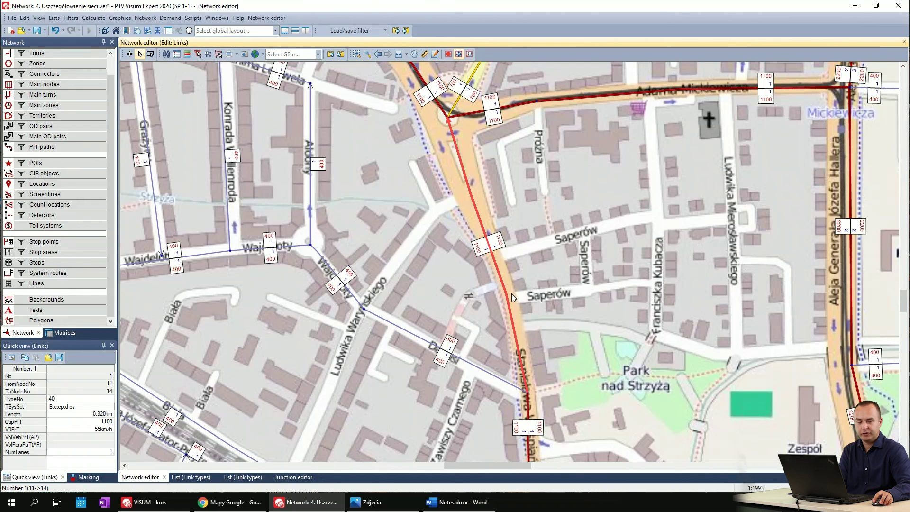
{"action": "scroll", "coordinate": [509, 269], "scroll_direction": "down", "scroll_amount": 1}
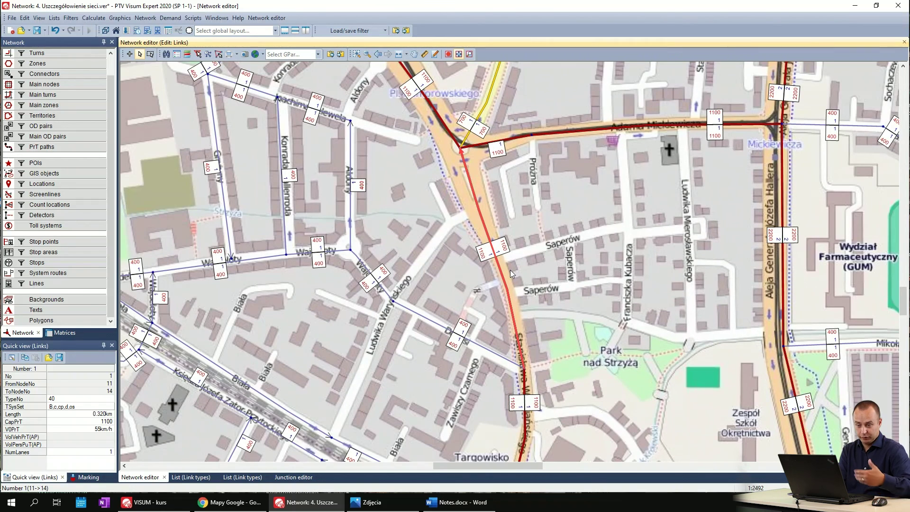
{"action": "scroll", "coordinate": [509, 260], "scroll_direction": "down", "scroll_amount": 1}
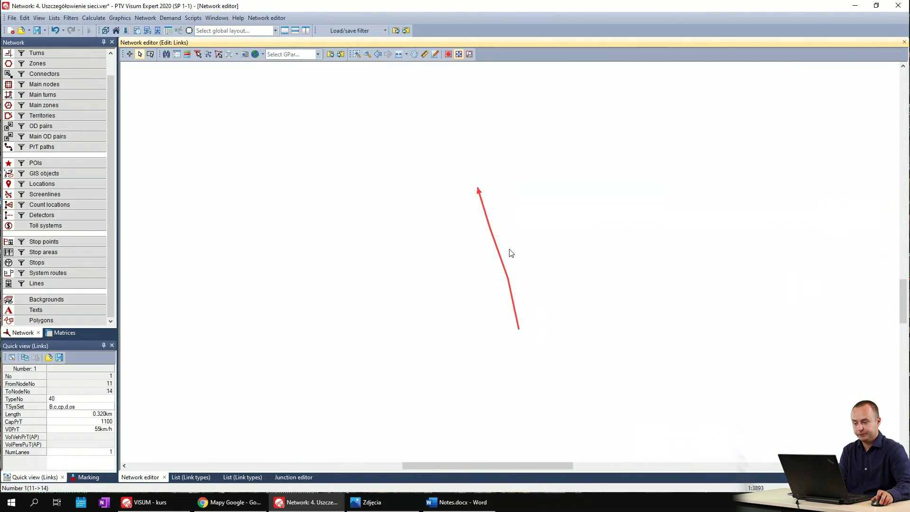
- Locate the Aleja Grunwaldzka intersection by Galeria Bałtycka, inspect its lanes on the Google Maps satellite view, and return to PTV Visum
{"action": "scroll", "coordinate": [426, 218], "scroll_direction": "down", "scroll_amount": 1}
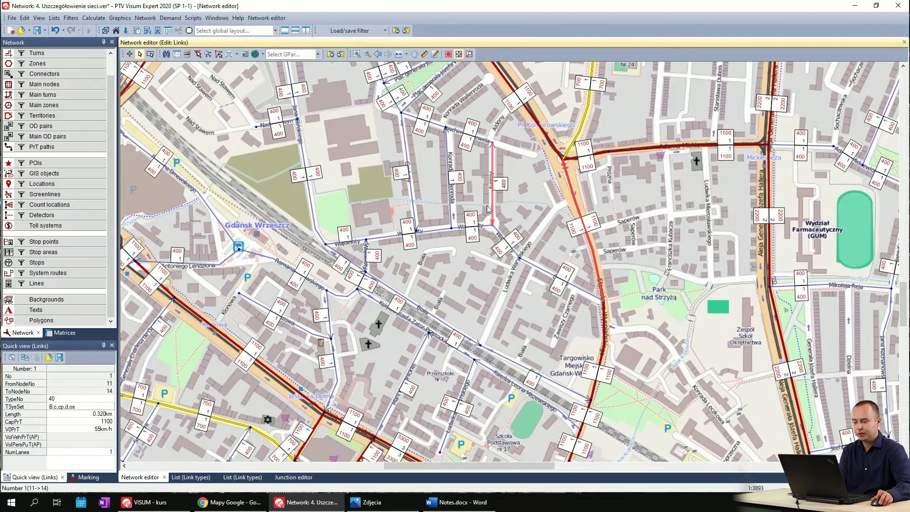
{"action": "scroll", "coordinate": [502, 180], "scroll_direction": "down", "scroll_amount": 3}
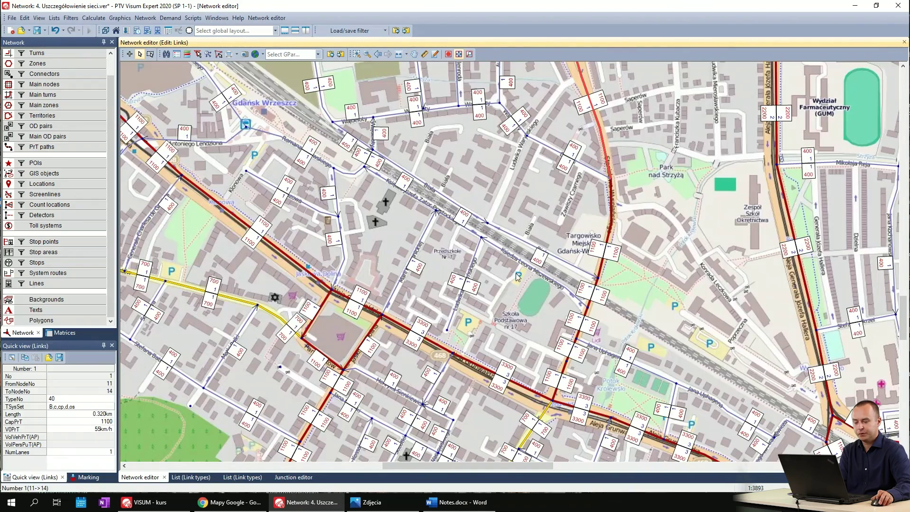
{"action": "scroll", "coordinate": [515, 273], "scroll_direction": "down", "scroll_amount": 3}
{"action": "left_click_drag", "start_coordinate": [444, 183], "coordinate": [610, 231]}
{"action": "left_click_drag", "start_coordinate": [308, 170], "coordinate": [574, 411]}
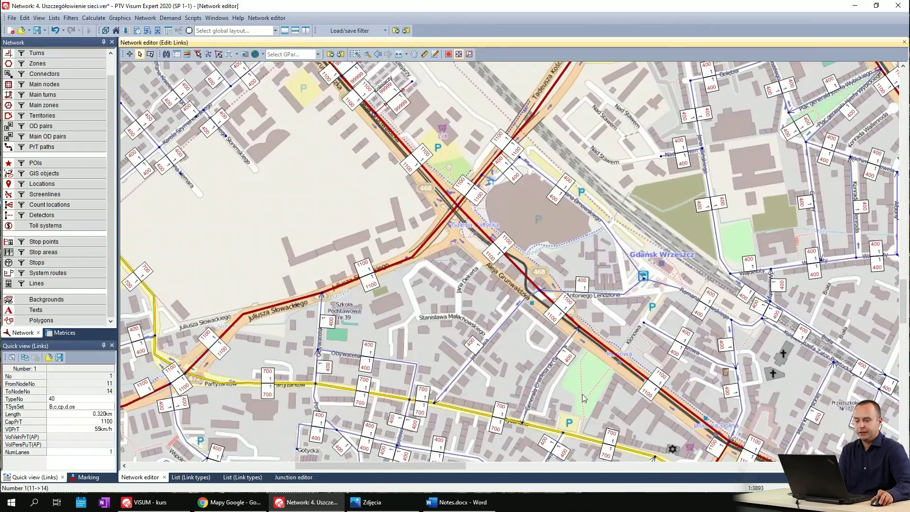
{"action": "scroll", "coordinate": [466, 269], "scroll_direction": "up", "scroll_amount": 5}
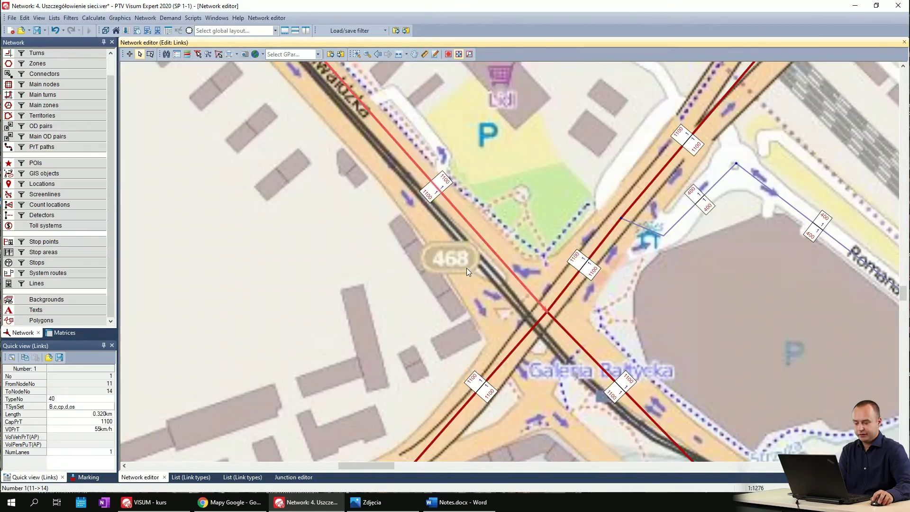
{"action": "left_click", "coordinate": [230, 502]}
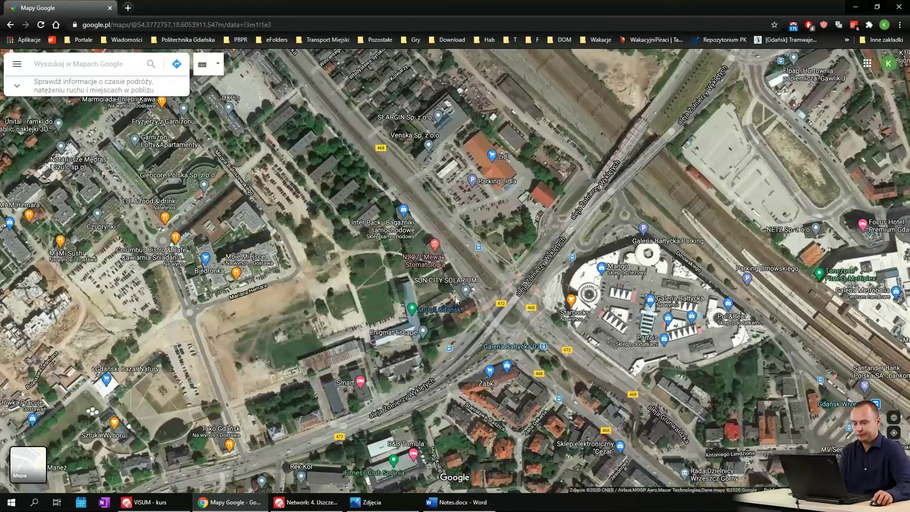
{"action": "scroll", "coordinate": [456, 299], "scroll_direction": "up", "scroll_amount": 5}
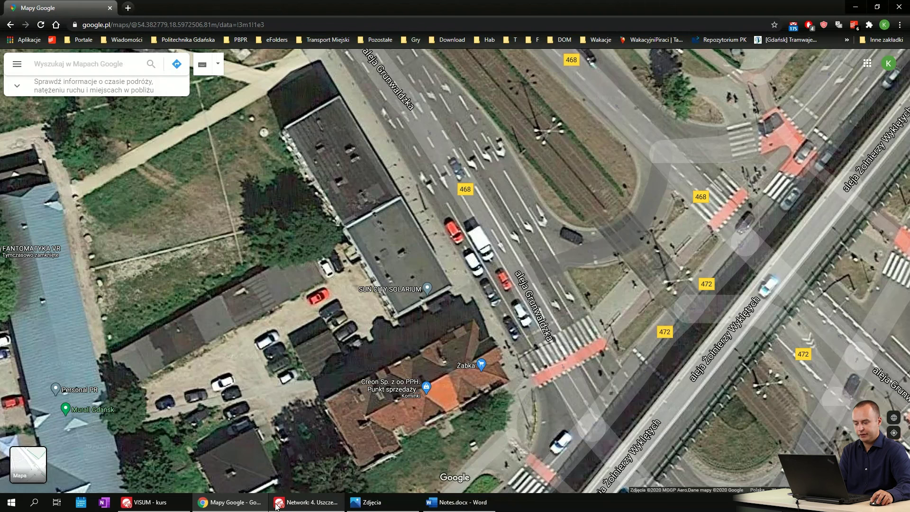
{"action": "left_click", "coordinate": [308, 502]}
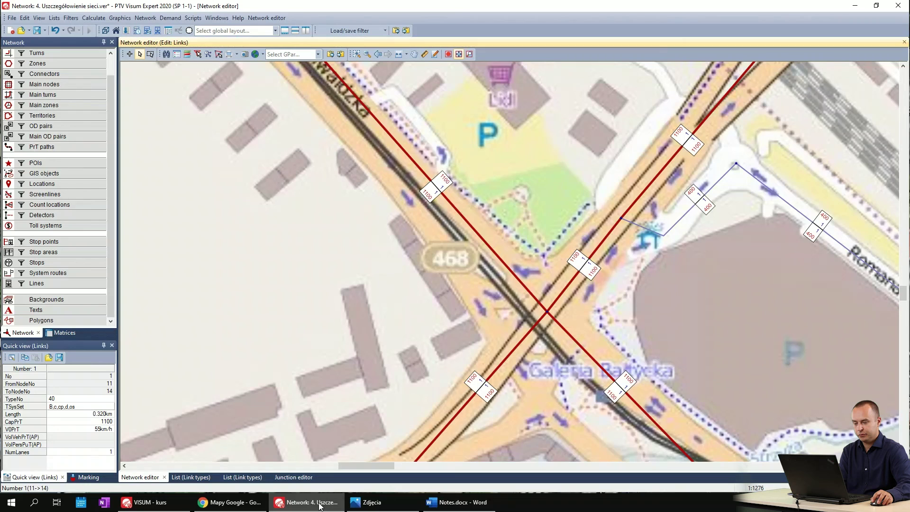
- Select the Aleja Grunwaldzka link running northwest from the Galeria Bałtycka intersection past Lidl
{"action": "scroll", "coordinate": [382, 186], "scroll_direction": "up", "scroll_amount": 1}
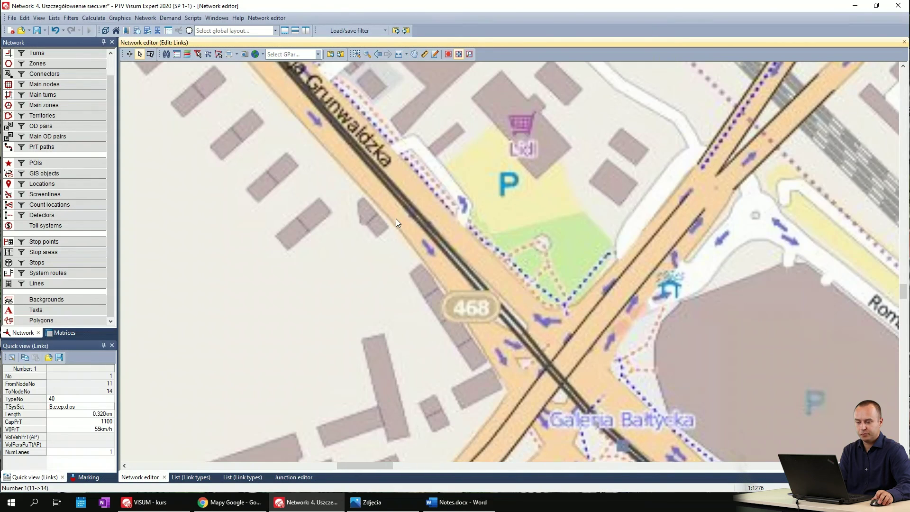
{"action": "scroll", "coordinate": [403, 214], "scroll_direction": "down", "scroll_amount": 1}
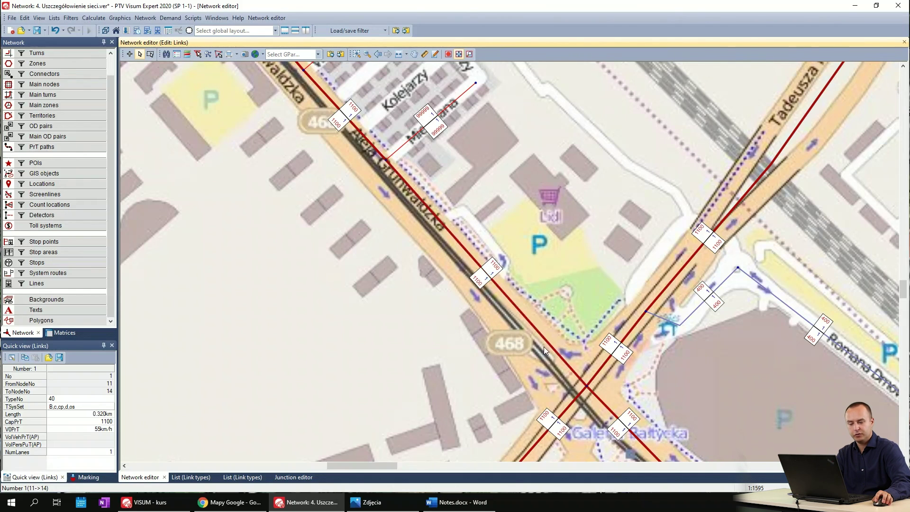
{"action": "left_click", "coordinate": [508, 323]}
{"action": "left_click", "coordinate": [509, 314]}
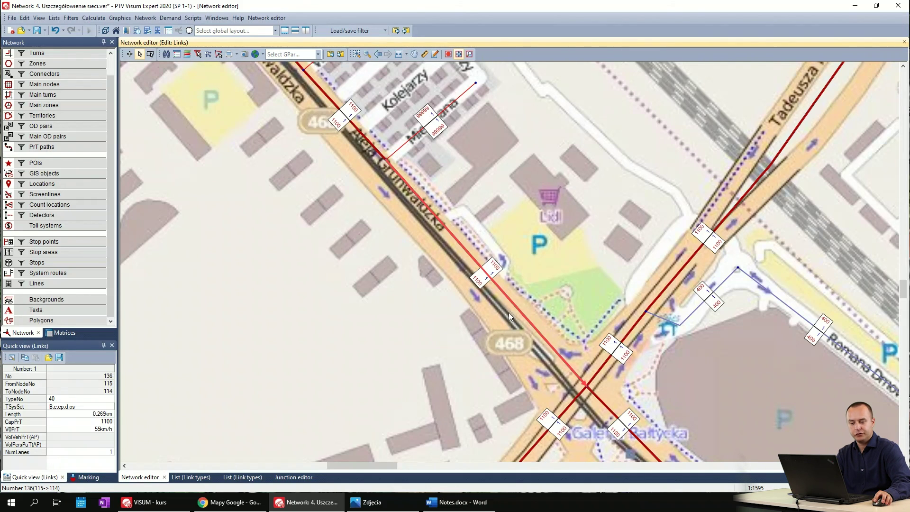
- Check the lane layout of Aleja Grunwaldzka on the Google Maps satellite view and return to PTV Visum
{"action": "left_click", "coordinate": [227, 502]}
{"action": "scroll", "coordinate": [444, 231], "scroll_direction": "up", "scroll_amount": 3}
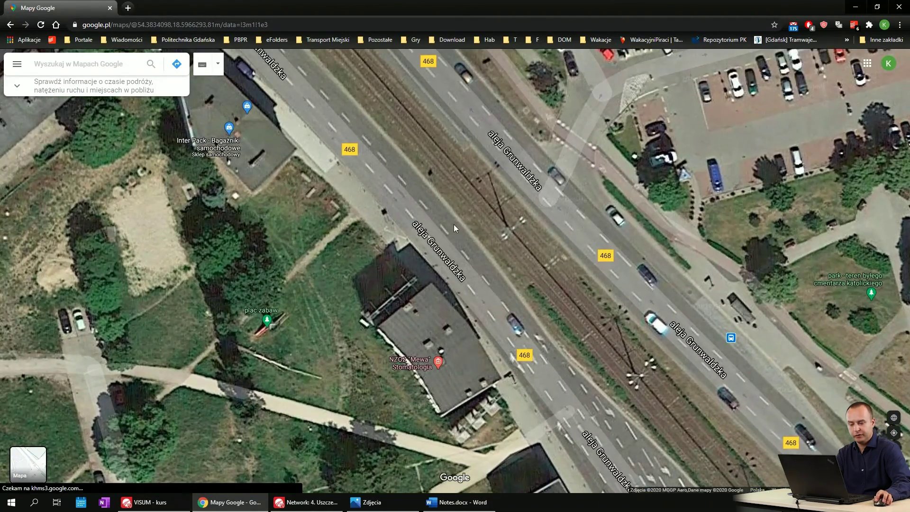
{"action": "left_click_drag", "start_coordinate": [453, 224], "coordinate": [291, 68]}
{"action": "left_click", "coordinate": [229, 493]}
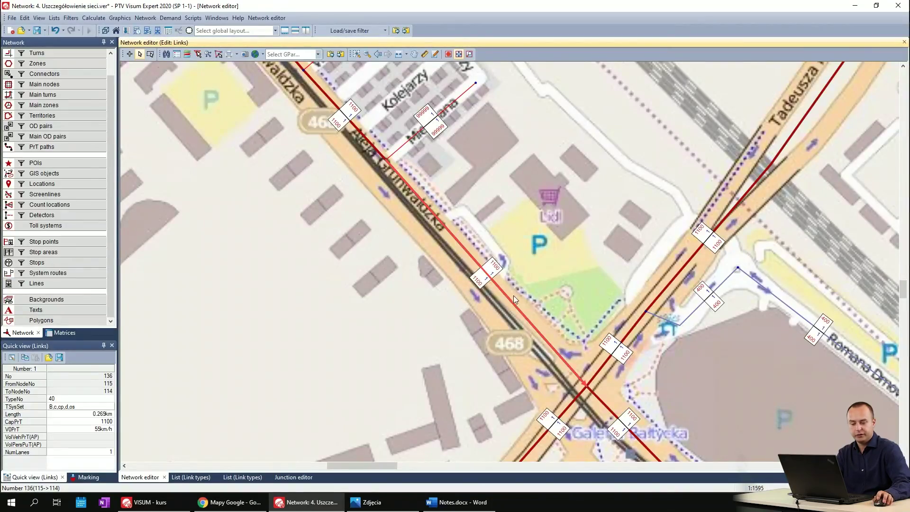
- Open the Aleja Grunwaldzka link northwest of the intersection for editing and set 3 lanes and a PrT capacity of 3300
{"action": "left_click_drag", "start_coordinate": [508, 315], "coordinate": [451, 274]}
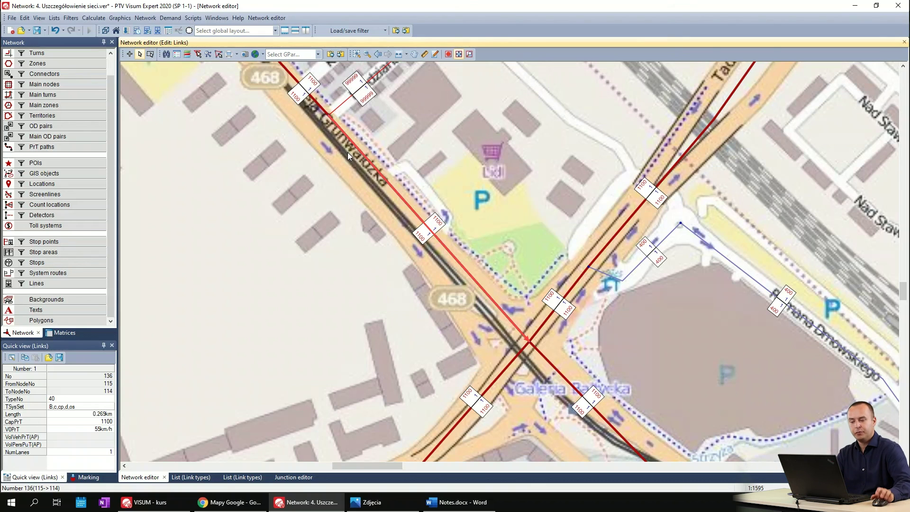
{"action": "double_click", "coordinate": [368, 172]}
{"action": "double_click", "coordinate": [174, 233]}
{"action": "type", "text": "3"}
{"action": "left_click_drag", "start_coordinate": [184, 246], "coordinate": [169, 248]}
{"action": "type", "text": "33"}
- Set the opposite direction of the Aleja Grunwaldzka link to 3 lanes and a PrT capacity of 3300, and apply the edits
{"action": "key", "text": "Tab"}
{"action": "key", "text": "Tab"}
{"action": "key", "text": "Tab"}
{"action": "key", "text": "space"}
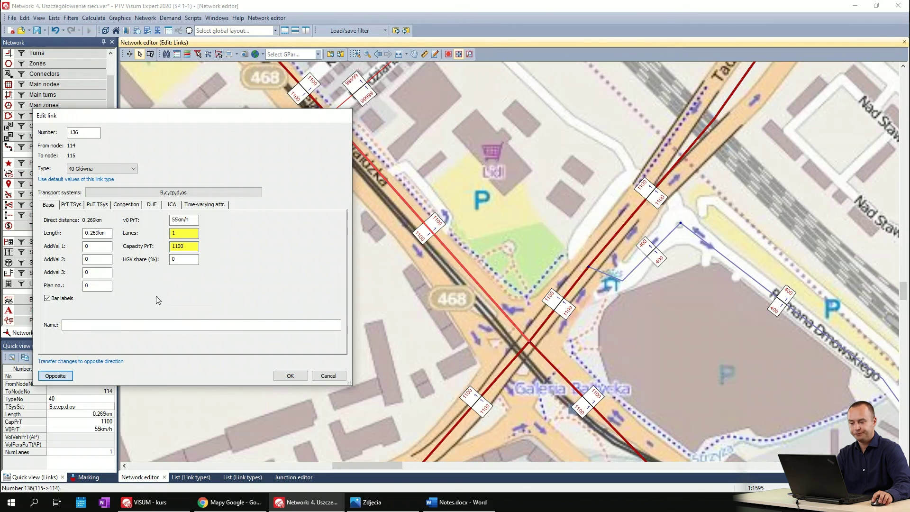
{"action": "double_click", "coordinate": [178, 233]}
{"action": "type", "text": "3"}
{"action": "left_click_drag", "start_coordinate": [184, 246], "coordinate": [167, 248]}
{"action": "type", "text": "33"}
{"action": "left_click", "coordinate": [289, 376]}
- Review the lane and capacity labels across the whole road network
{"action": "scroll", "coordinate": [368, 286], "scroll_direction": "down", "scroll_amount": 2}
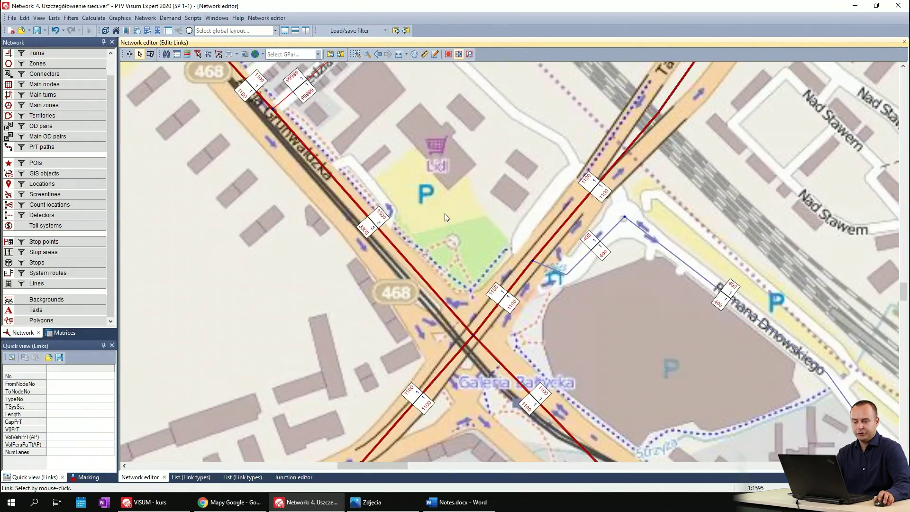
{"action": "scroll", "coordinate": [445, 214], "scroll_direction": "down", "scroll_amount": 3}
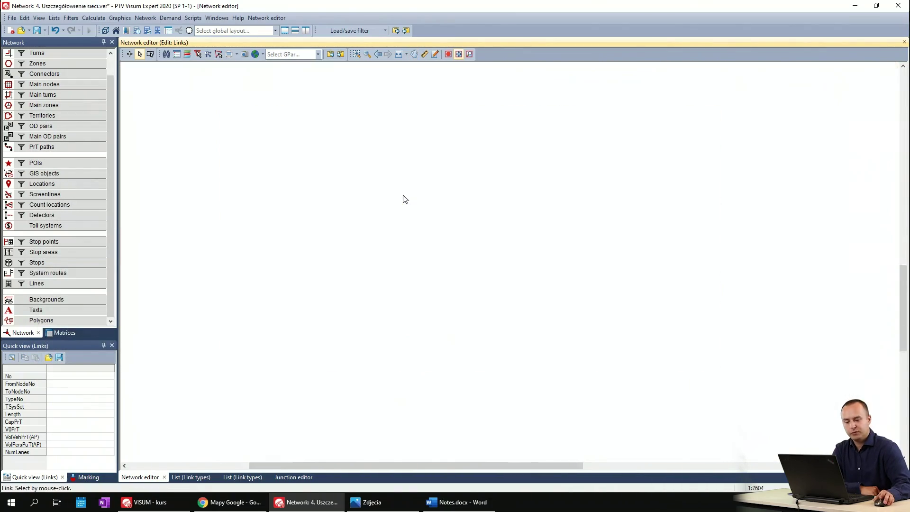
{"action": "scroll", "coordinate": [436, 215], "scroll_direction": "down", "scroll_amount": 1}
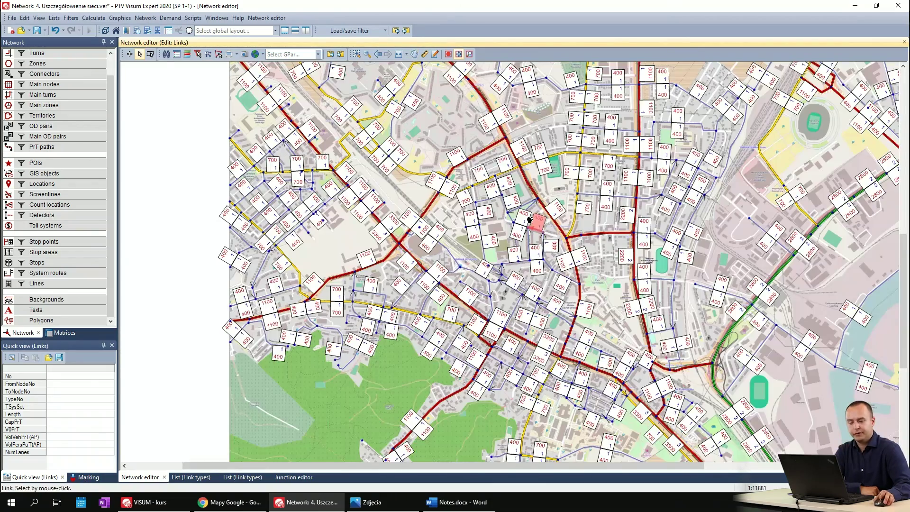
{"action": "scroll", "coordinate": [436, 216], "scroll_direction": "down", "scroll_amount": 1}
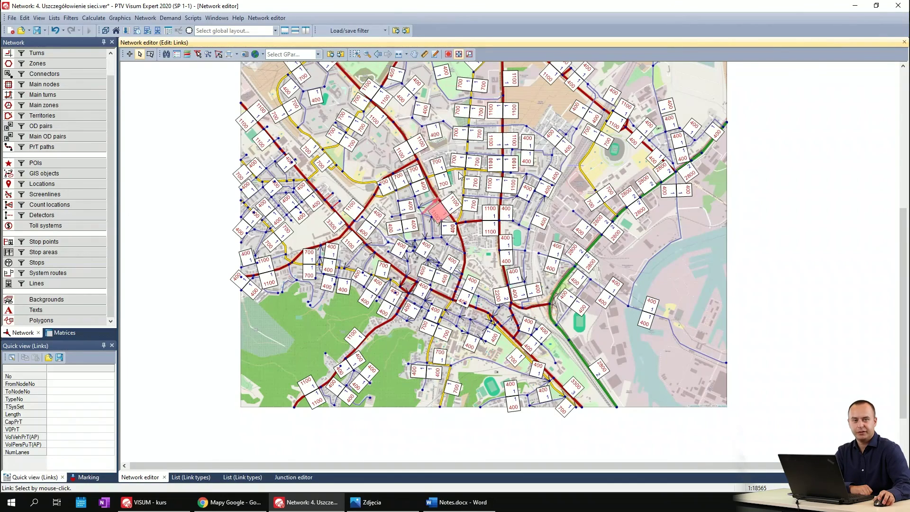